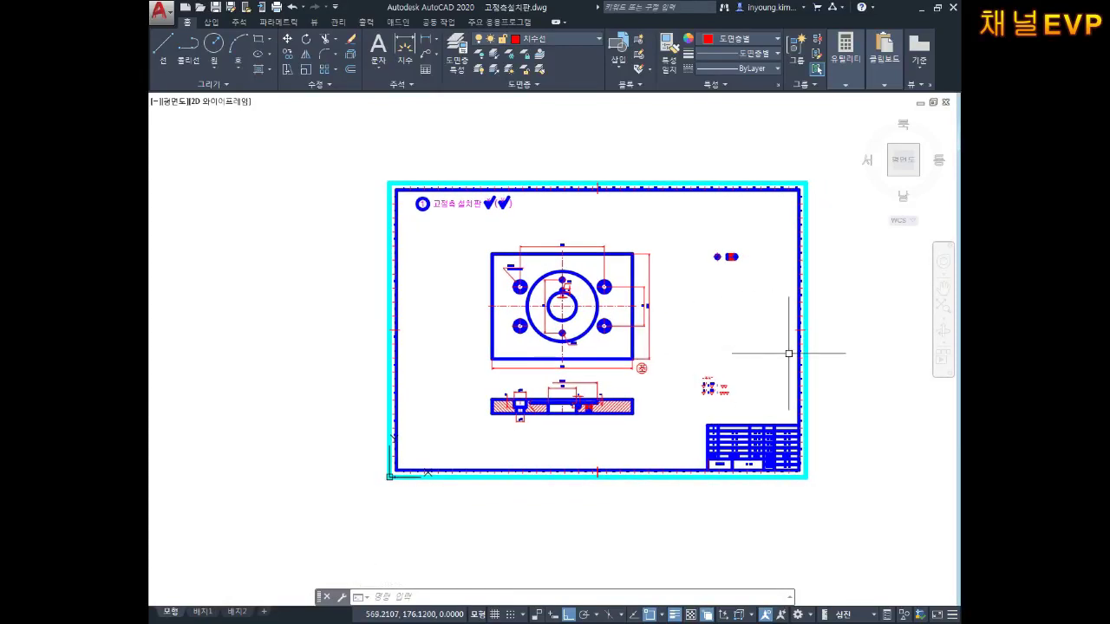
# Switch from the fixing-plate drawing to the Notepad memo of drill-angle notes.
pyautogui.hotkey('alt', 'Tab')
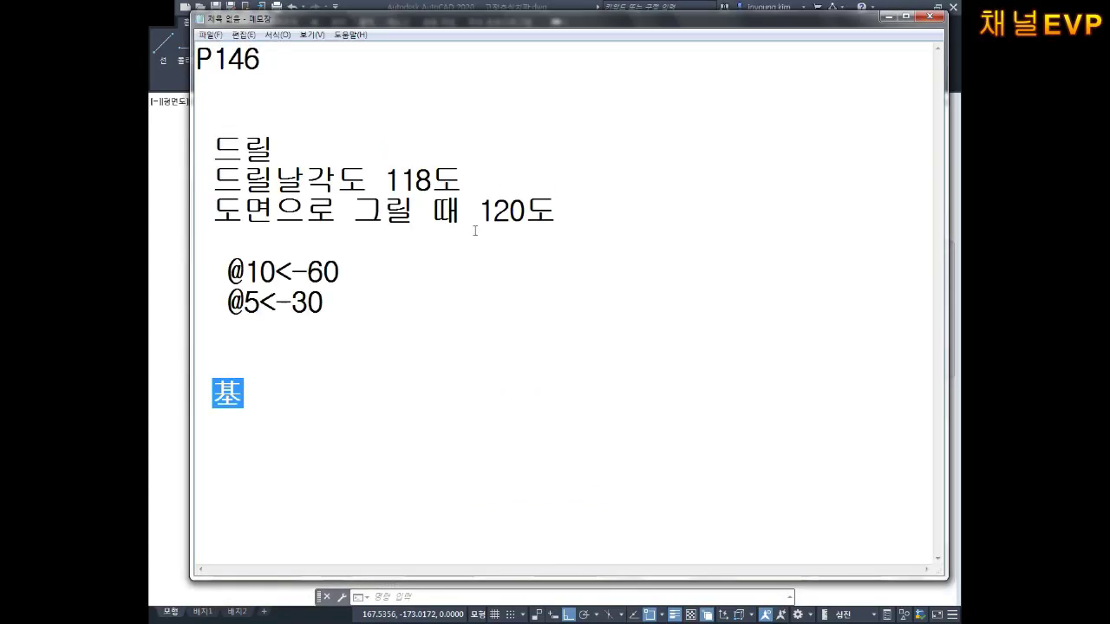
# Move the 基 heading to the left margin and start a new line below it.
pyautogui.moveTo(198, 302); pyautogui.dragTo(497, 300)
pyautogui.press('Down')
pyautogui.press('Down')
pyautogui.press('Down')
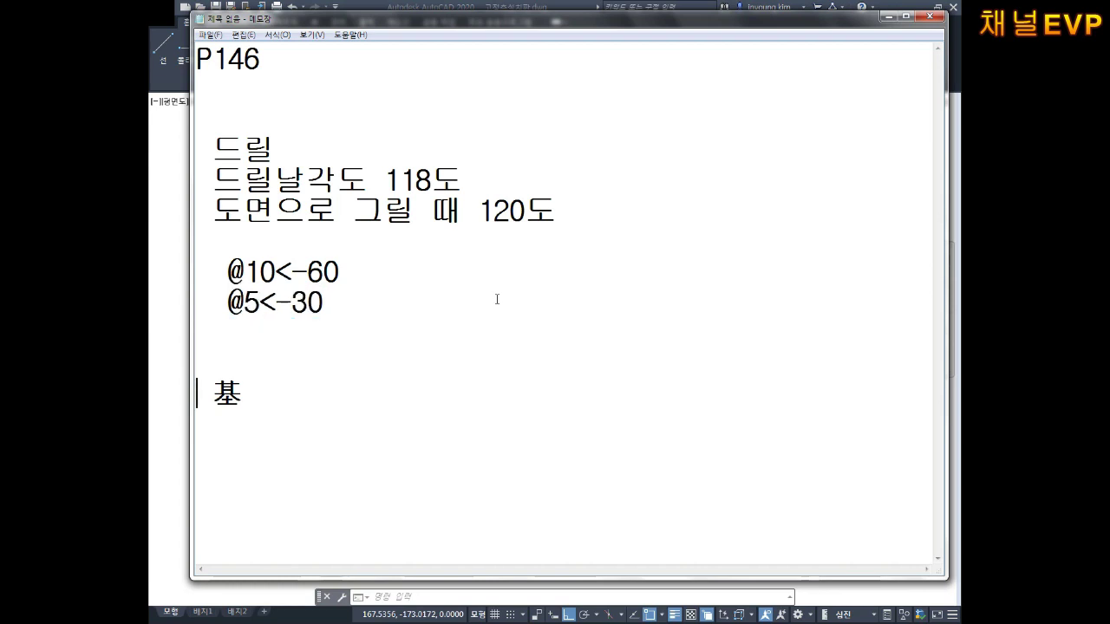
pyautogui.press('Return')
pyautogui.press('Right')
pyautogui.press('BackSpace')
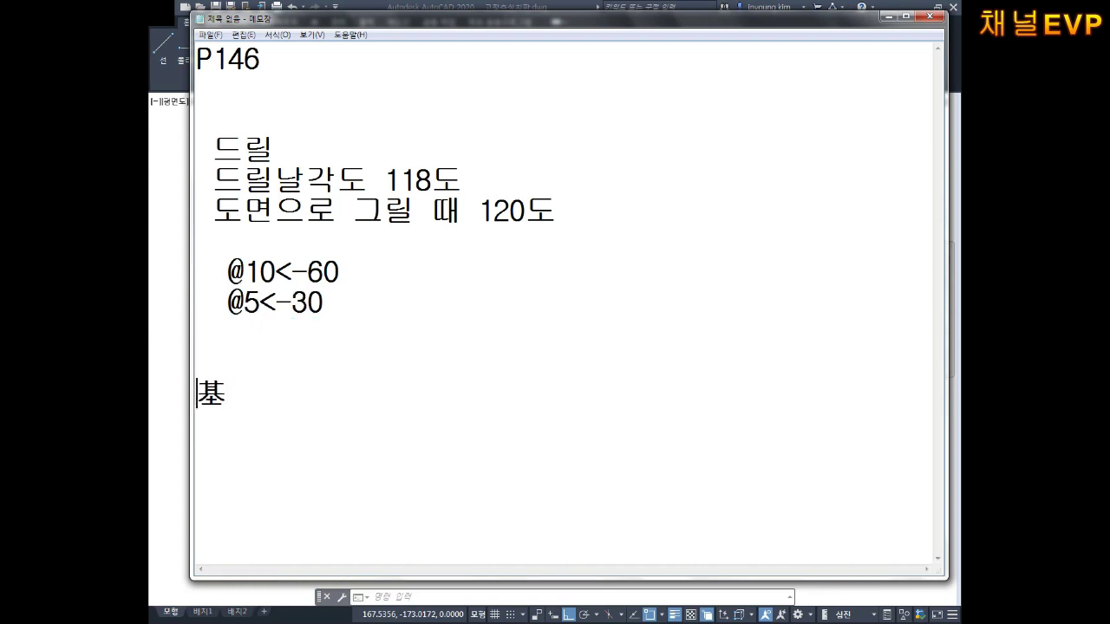
pyautogui.press('BackSpace')
pyautogui.press('Right')
pyautogui.press('Return')
pyautogui.press('Return')
# Type the lines '형상 그리고 치수 기입' and '컴퓨터상에 그렸던 도면을'.
pyautogui.write('형ㅅ')
pyautogui.write('상 그릭')
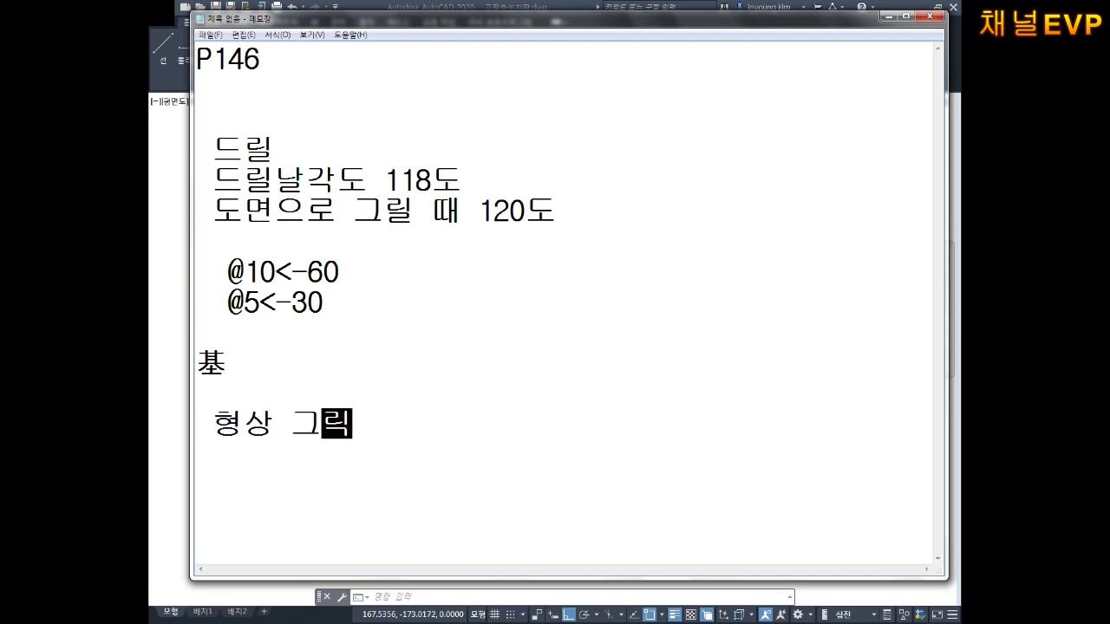
pyautogui.press('BackSpace')
pyautogui.write('리고 치수 기입')
pyautogui.press('Return')
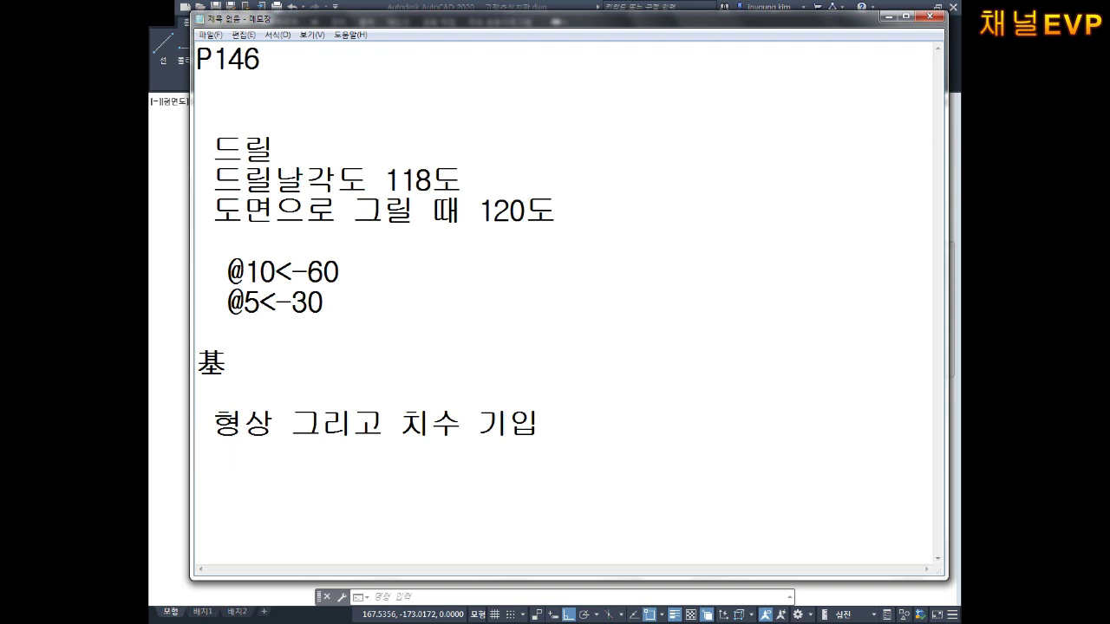
pyautogui.write('컴퓨터사')
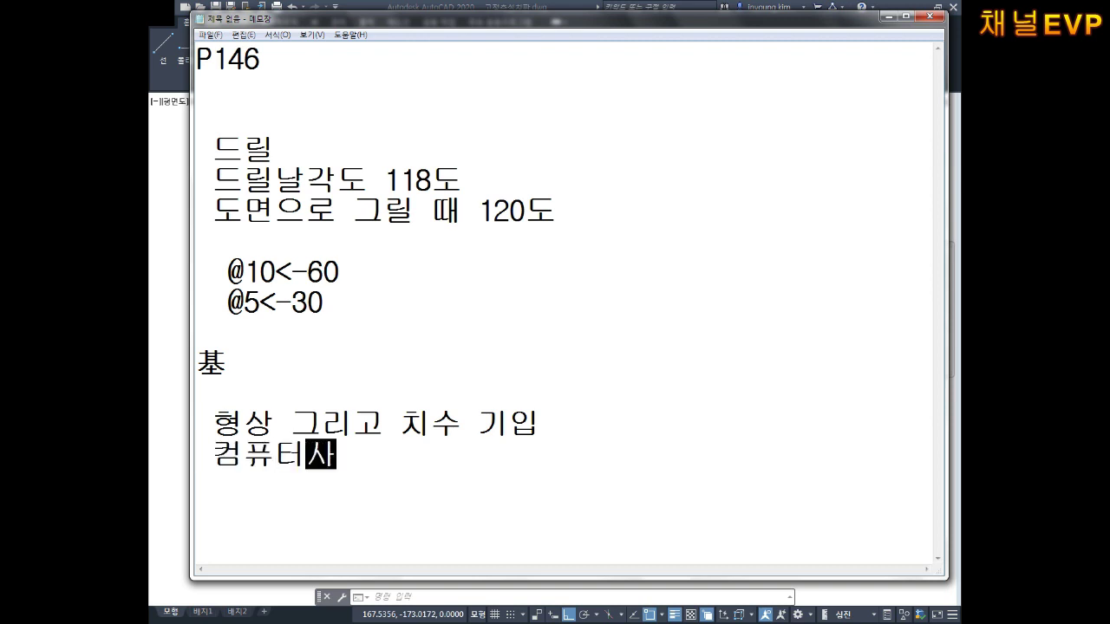
pyautogui.write('ㅇ에 그렸던 도ㅕㄴㅇ')
pyautogui.press('BackSpace')
pyautogui.press('BackSpace')
pyautogui.press('BackSpace')
pyautogui.write('면ㅇ을')
pyautogui.press('Return')
# Add '고객들이 비싸게 매입을 하면' and '도면설계하고 마무리', followed by blank lines.
pyautogui.write('ㄱ고개')
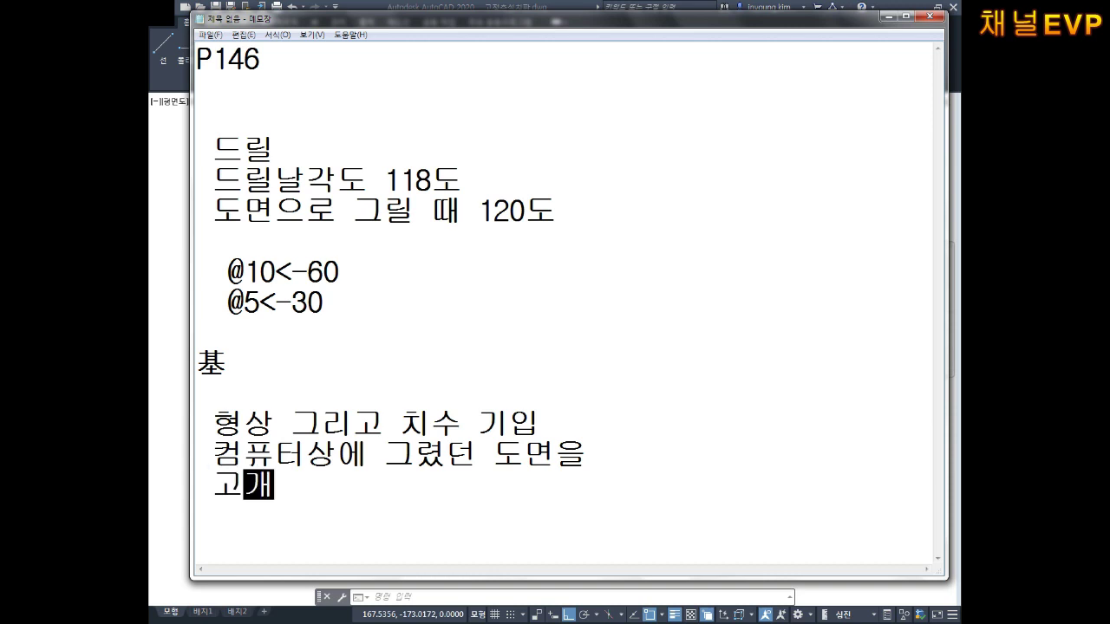
pyautogui.write('ㄱㄷ들이 ')
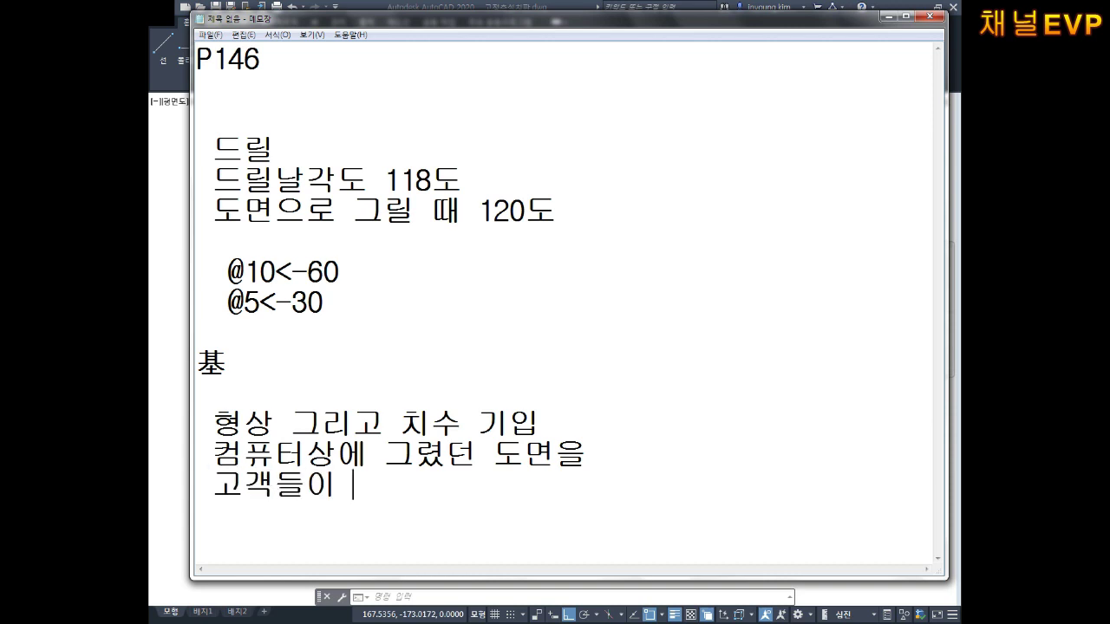
pyautogui.write('ㄱ')
pyautogui.press('BackSpace')
pyautogui.write('비싸')
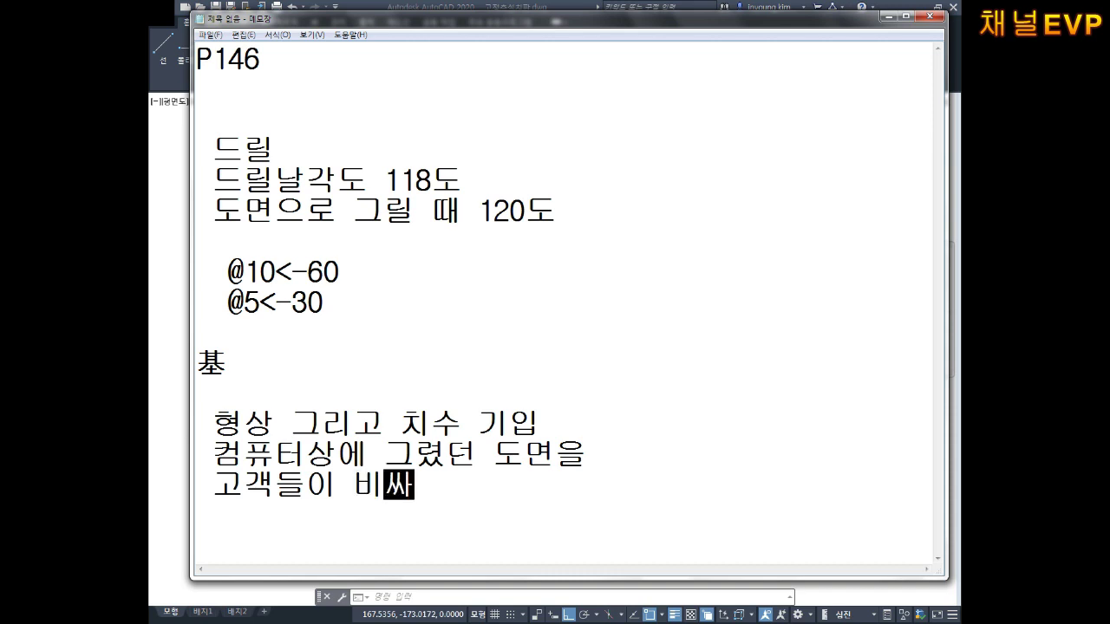
pyautogui.write('게 ')
pyautogui.write('매')
pyautogui.write('입을 ㅎㅏ면')
pyautogui.press('Return')
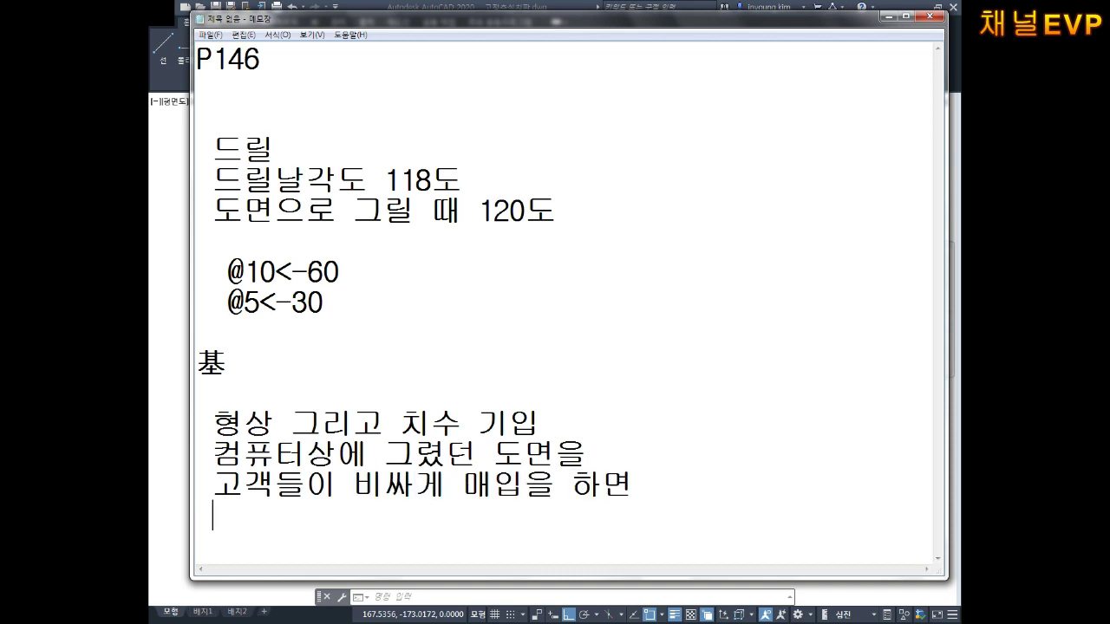
pyautogui.write('ㄷㅗ면설ㄱㅔ')
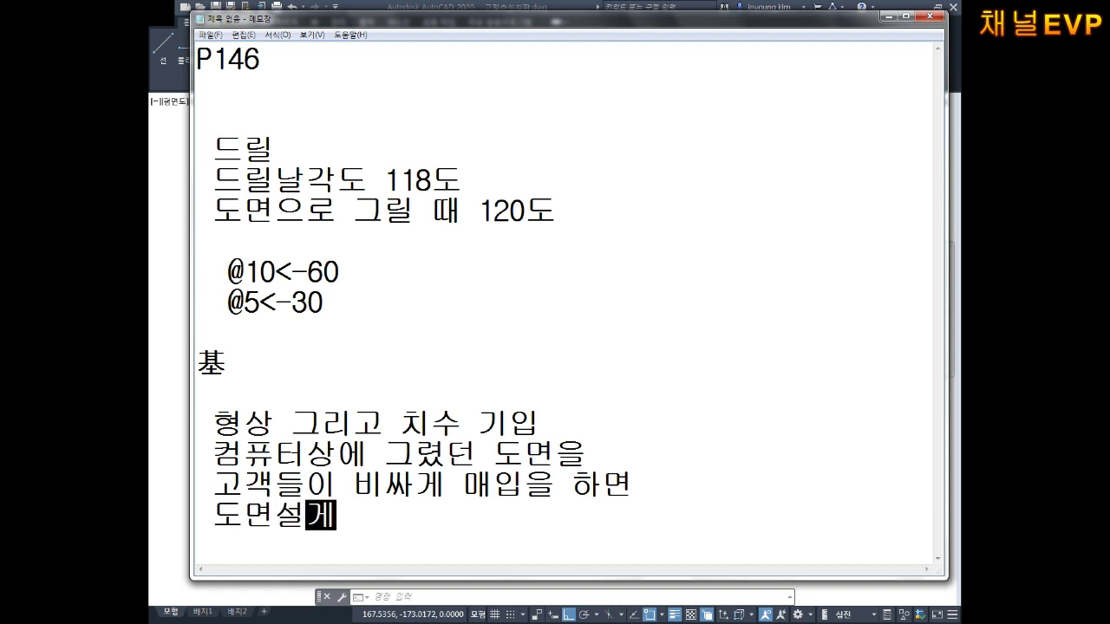
pyautogui.press('BackSpace')
pyautogui.write('ㅖ하고ㅓ')
pyautogui.press('BackSpace')
pyautogui.write('ㅁㅏ무ㄹㅣ')
pyautogui.press('Return')
pyautogui.press('Return')
pyautogui.press('Return')
pyautogui.press('Return')
pyautogui.press('Return')
pyautogui.press('Return')
pyautogui.press('Return')
pyautogui.press('Return')
pyautogui.press('Return')
pyautogui.press('Return')
pyautogui.press('Return')
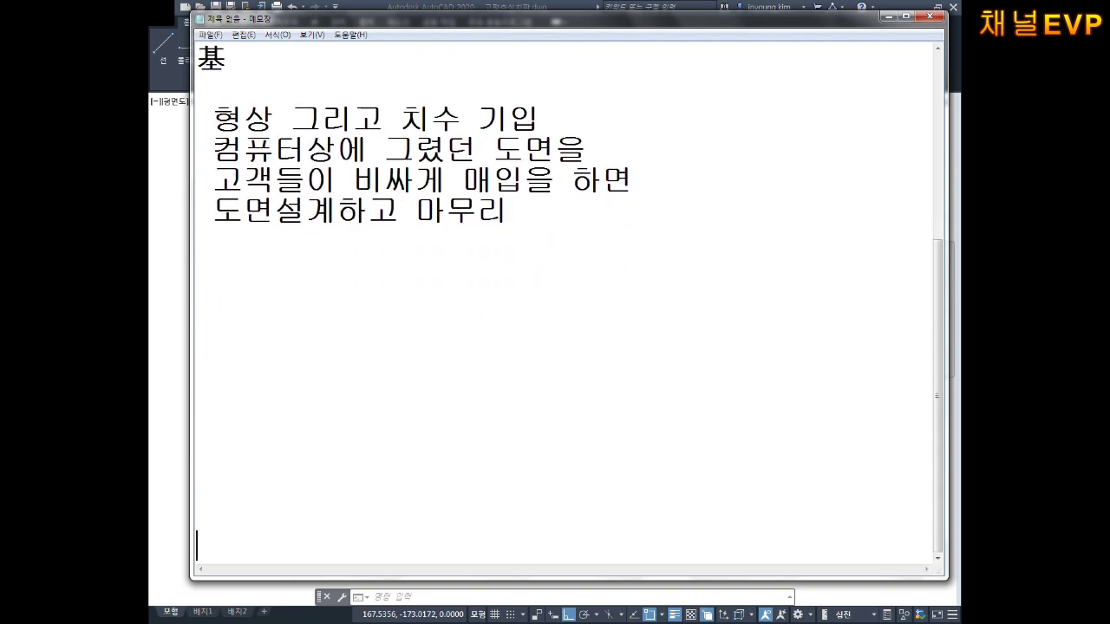
pyautogui.press('Return')
# Write '도면 부품가공 조립 포장 - 고객판매' on the blank line under the design notes.
pyautogui.press('BackSpace')
pyautogui.press('BackSpace')
pyautogui.press('BackSpace')
pyautogui.press('BackSpace')
pyautogui.press('BackSpace')
pyautogui.press('BackSpace')
pyautogui.press('BackSpace')
pyautogui.press('BackSpace')
pyautogui.press('BackSpace')
pyautogui.press('BackSpace')
pyautogui.press('BackSpace')
pyautogui.press('Return')
pyautogui.write('도면 부품')
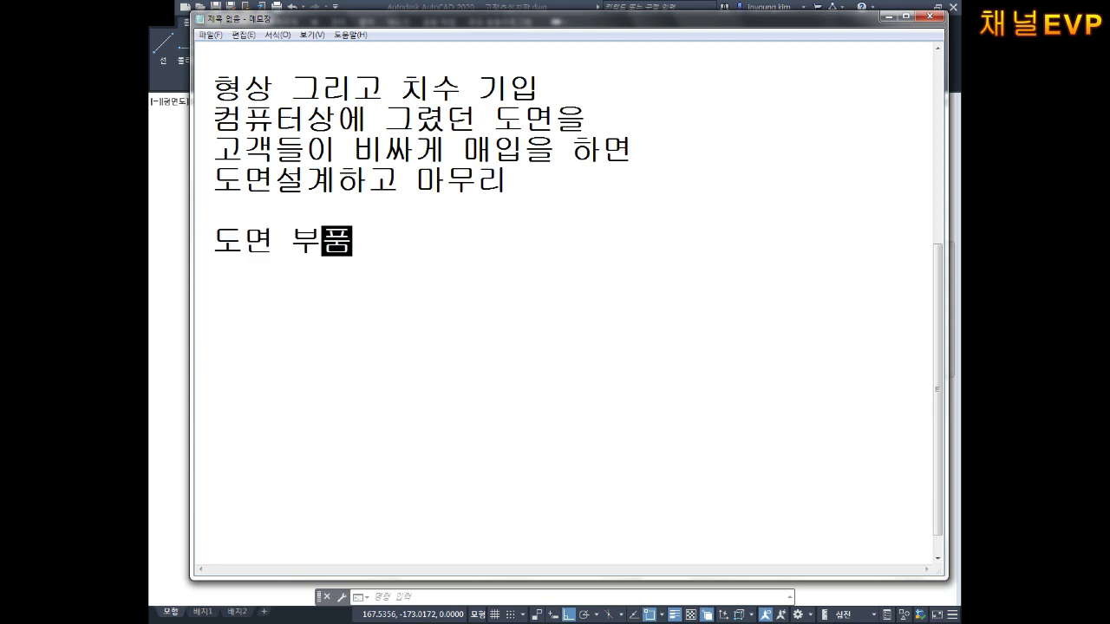
pyautogui.write('가공')
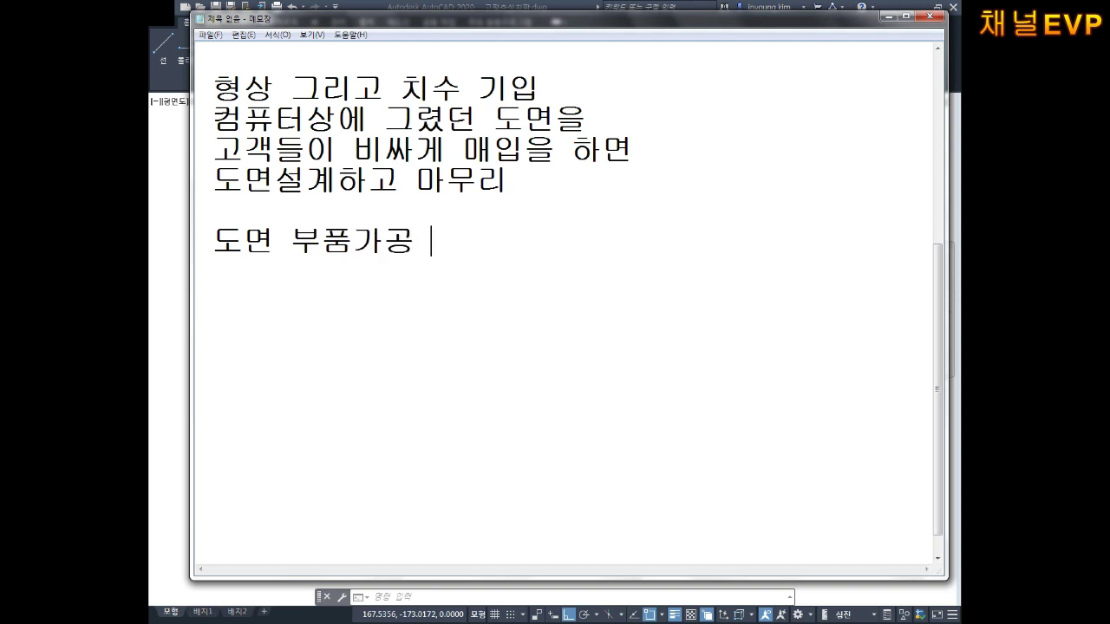
pyautogui.write(' 조립')
pyautogui.write('ㅗㅍㅊ')
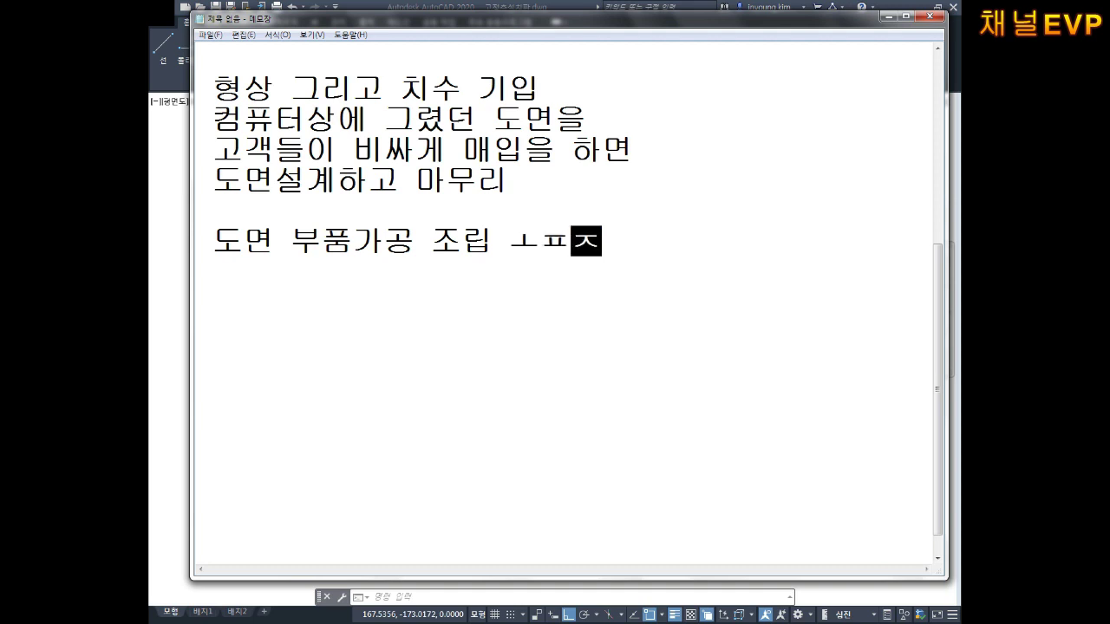
pyautogui.press('BackSpace')
pyautogui.press('BackSpace')
pyautogui.press('BackSpace')
pyautogui.write('포장 ')
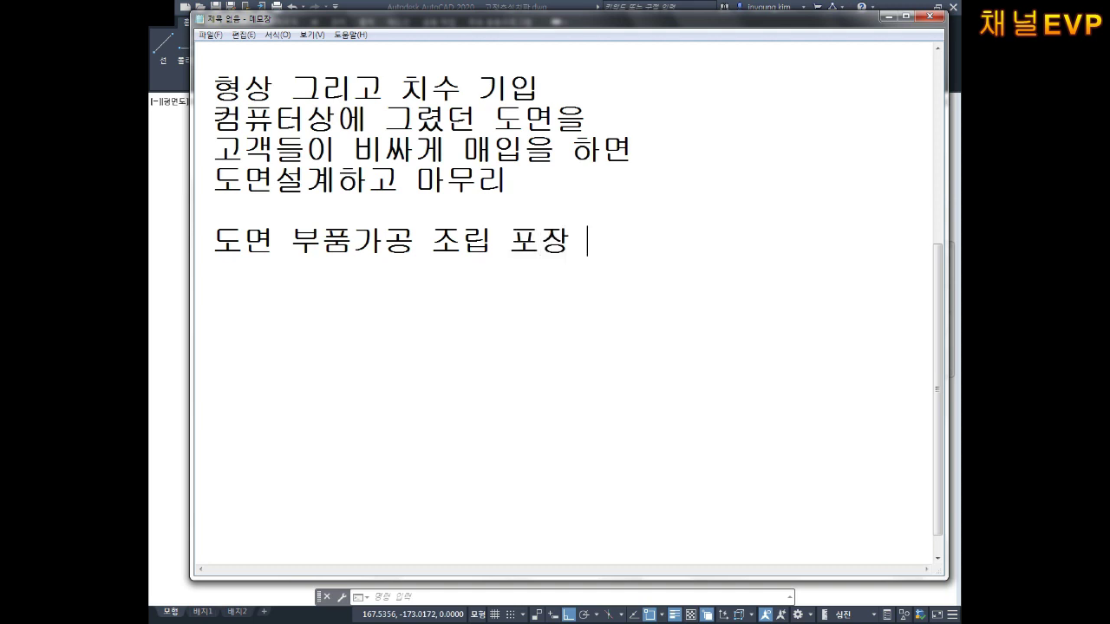
pyautogui.write('- 고개ㄱㅍ판매')
pyautogui.press('Return')
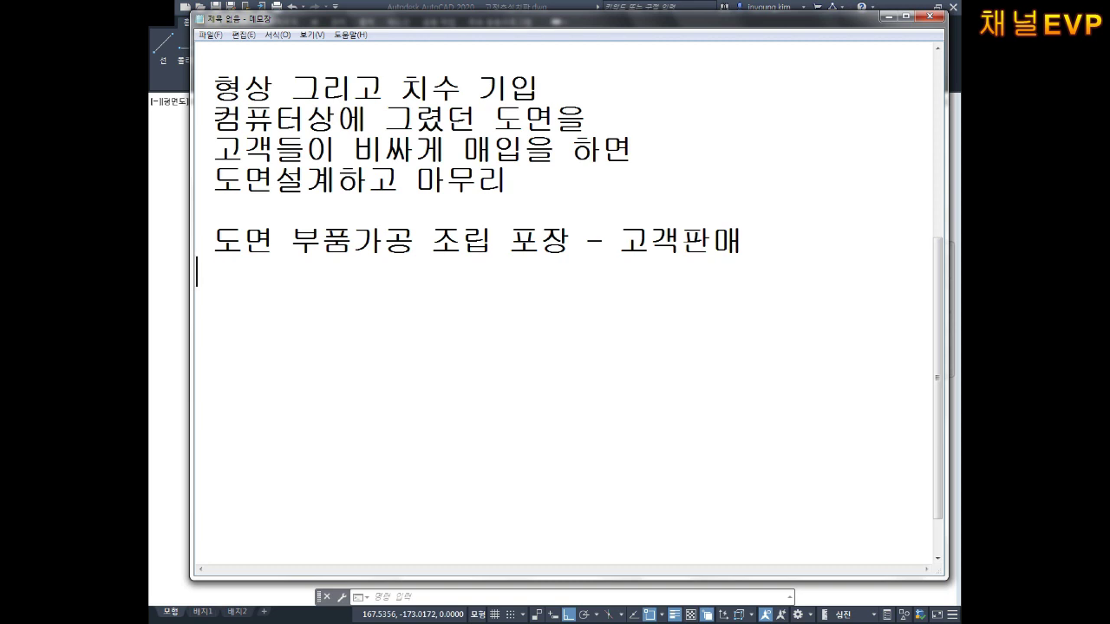
pyautogui.press('Up')
# On an indented line below, type '하코어 6-파이 2.5'.
pyautogui.press('Down')
pyautogui.press('Down')
pyautogui.press('Return')
pyautogui.press('Hangul')
pyautogui.press('BackSpace')
pyautogui.write('하')
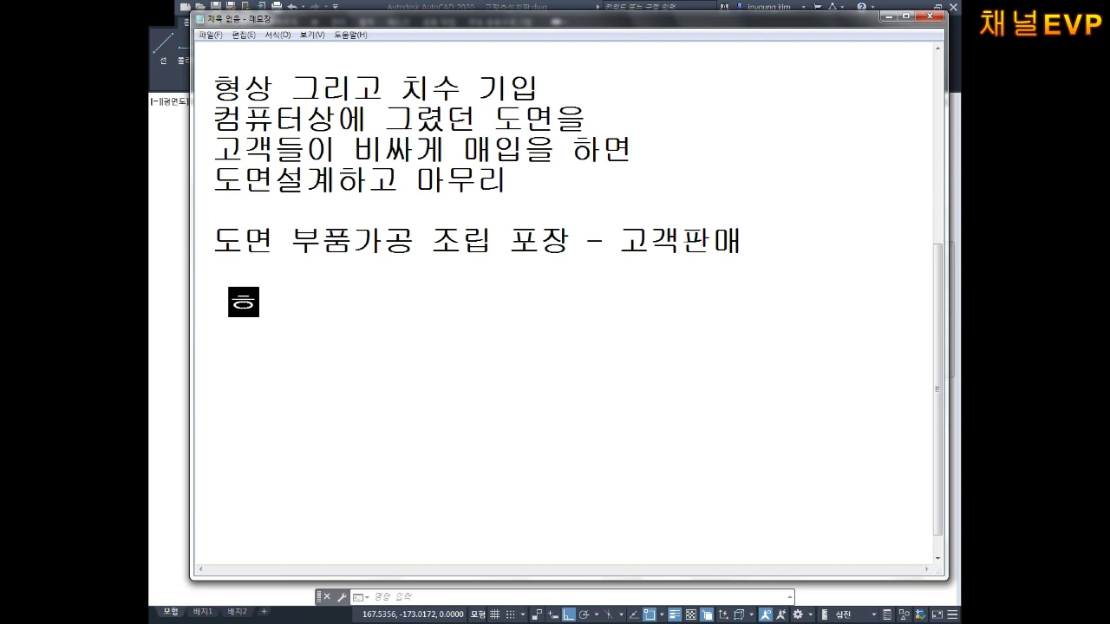
pyautogui.write('코어 ')
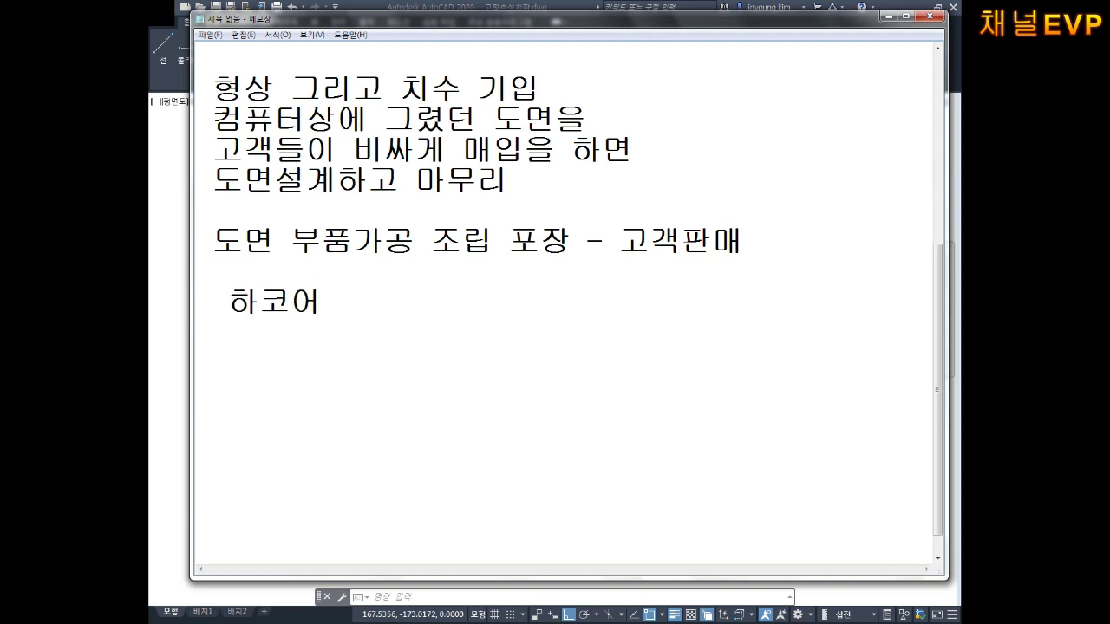
pyautogui.write('6')
pyautogui.write('-ㅠㅏ')
pyautogui.write('이')
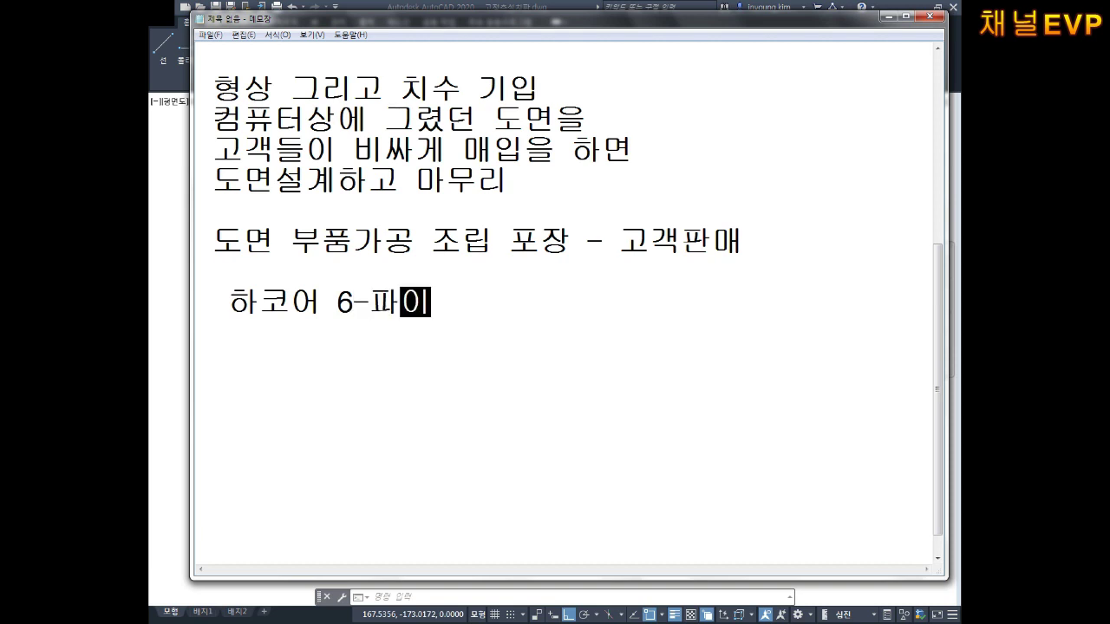
pyautogui.write('2.5')
pyautogui.press('Left')
pyautogui.press('Left')
pyautogui.press('Left')
pyautogui.press('Right')
pyautogui.press('Right')
pyautogui.press('Right')
pyautogui.press('Return')
pyautogui.press('Return')
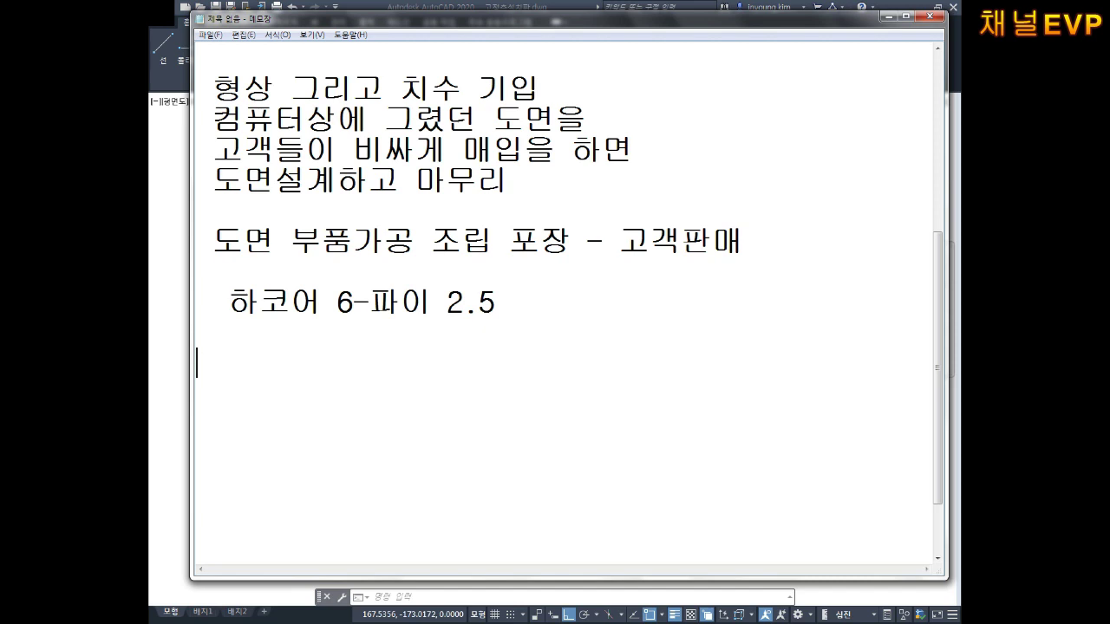
# Add the line '와이어컷팅기' and begin an indented line beneath it.
pyautogui.write('와')
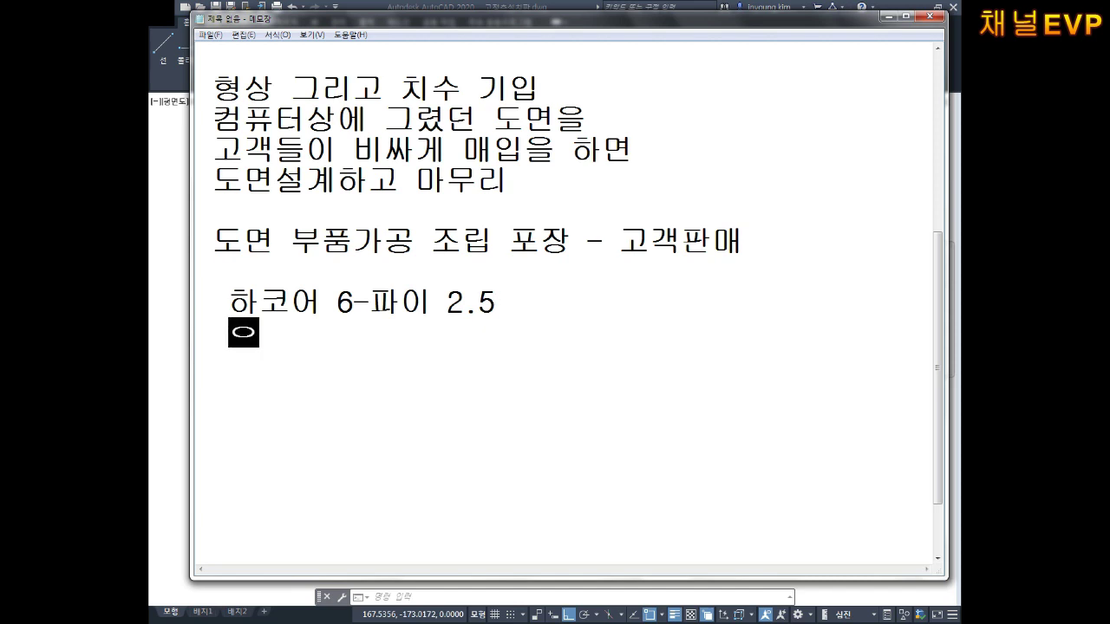
pyautogui.write('이어컷팅')
pyautogui.write('ㄱㅣ')
pyautogui.press('Return')
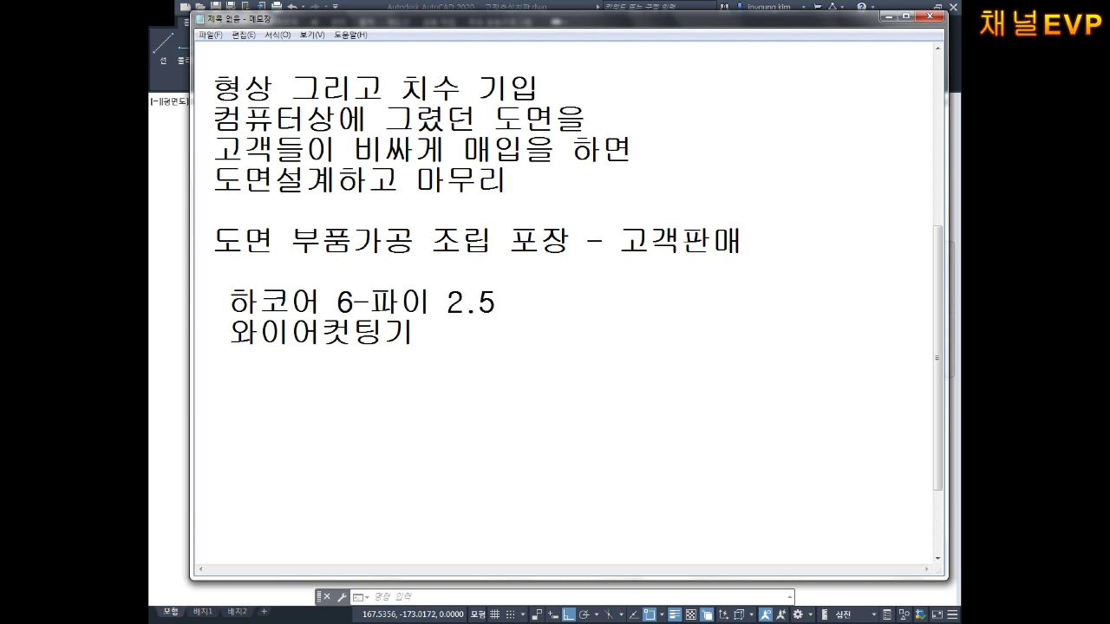
pyautogui.press('Return')
# Enter the values 2.49 and 2.51 on separate lines.
pyautogui.press('BackSpace')
pyautogui.press('BackSpace')
pyautogui.write('2.49')
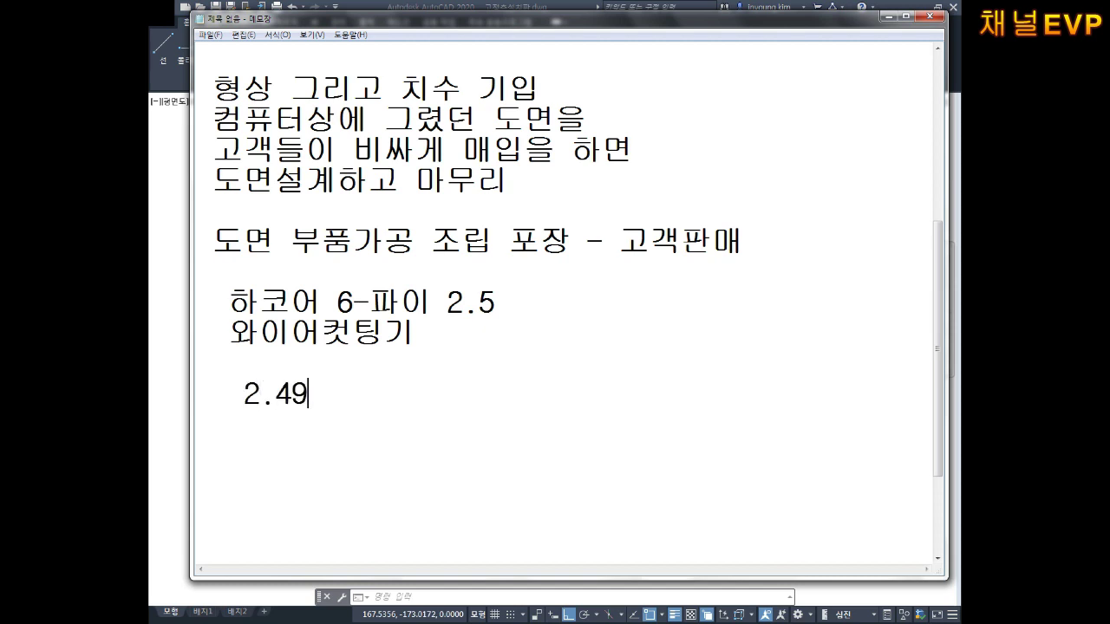
pyautogui.press('Return')
pyautogui.write('2.51')
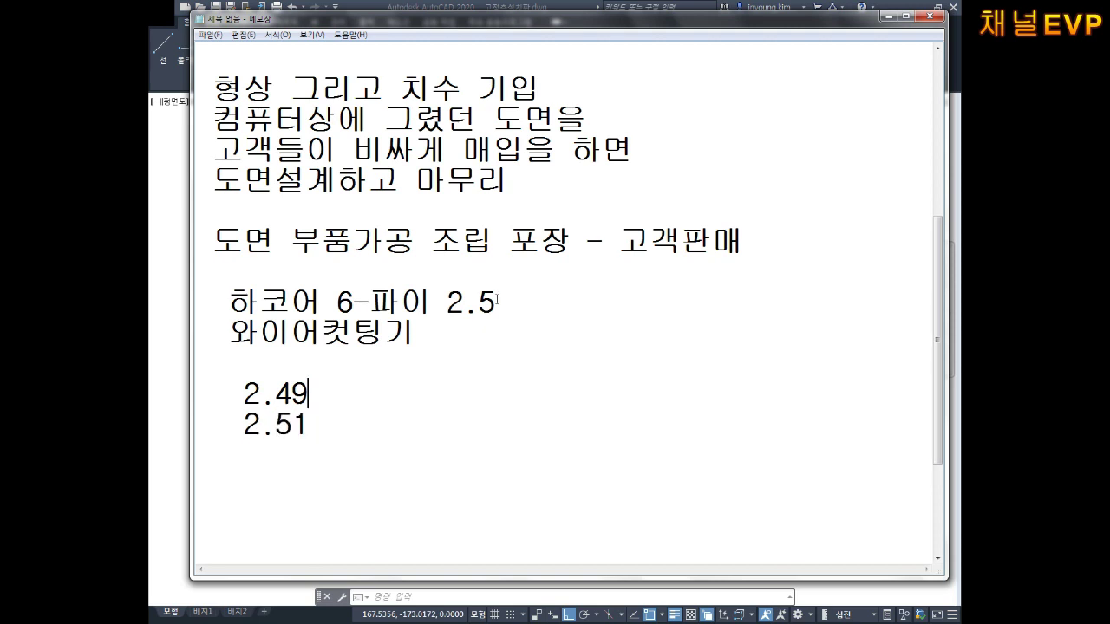
pyautogui.press('Home')
pyautogui.press('Return')
pyautogui.press('End')
pyautogui.press('Return')
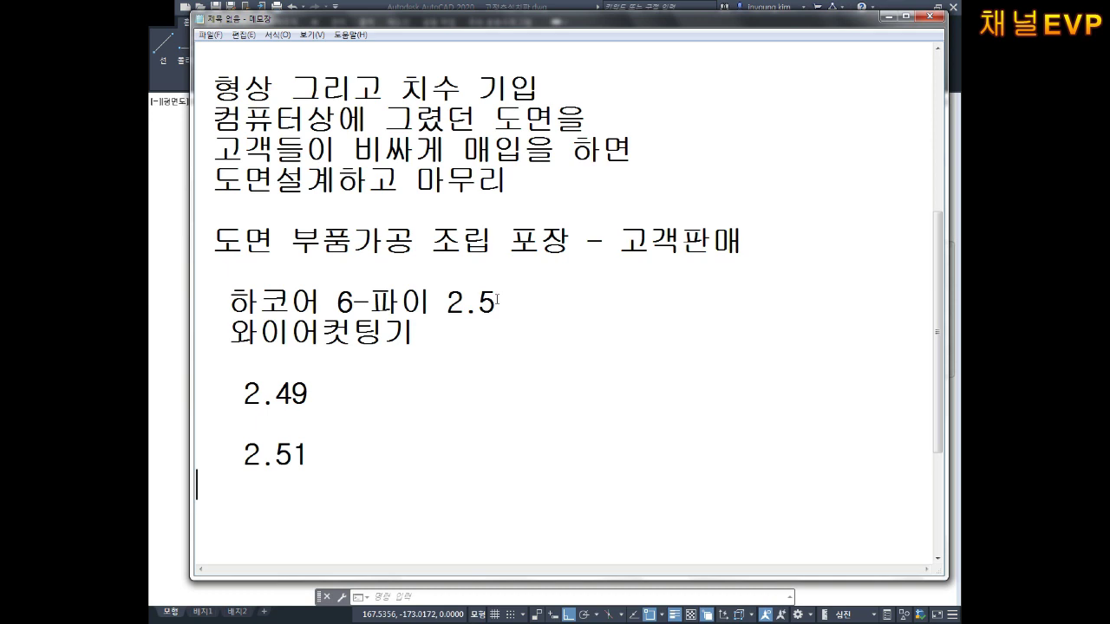
# Add the heading '공차적용' below 2.51.
pyautogui.press('Return')
pyautogui.write('고ㅇㅊㅏㅈㅓㄱㅇㅛㅇ')
pyautogui.press('Return')
pyautogui.press('Return')
pyautogui.press('Return')
pyautogui.press('BackSpace')
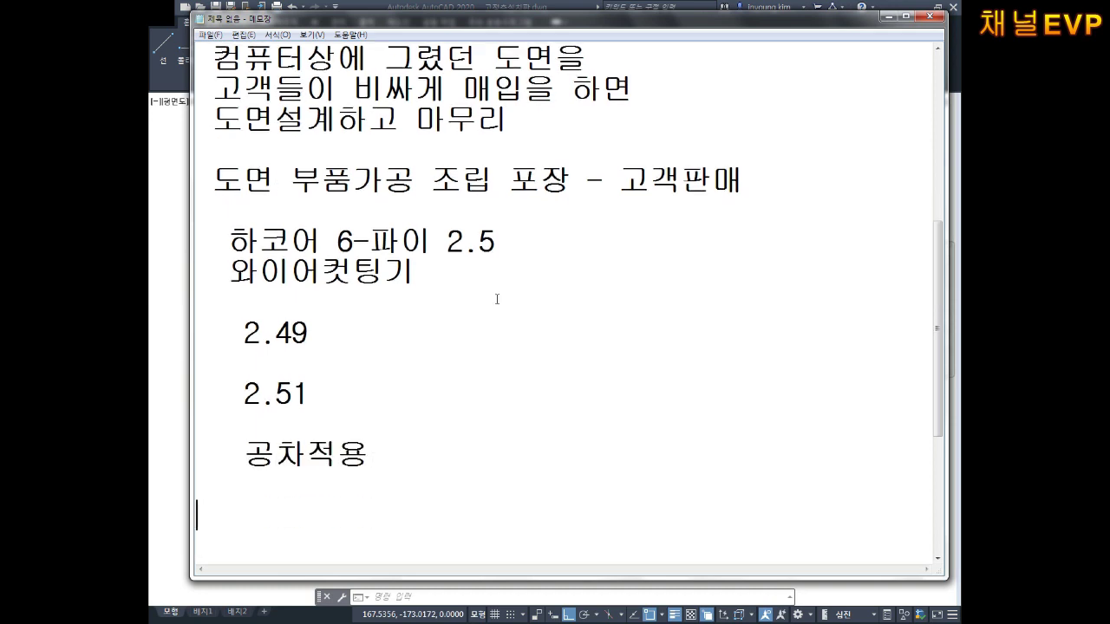
pyautogui.press('Return')
# Add the lines '외경 - 공차' and '내경 + 공차' under 공차적용.
pyautogui.write('외겨ㅇ')
pyautogui.press('Return')
pyautogui.write('내경')
pyautogui.press('Up')
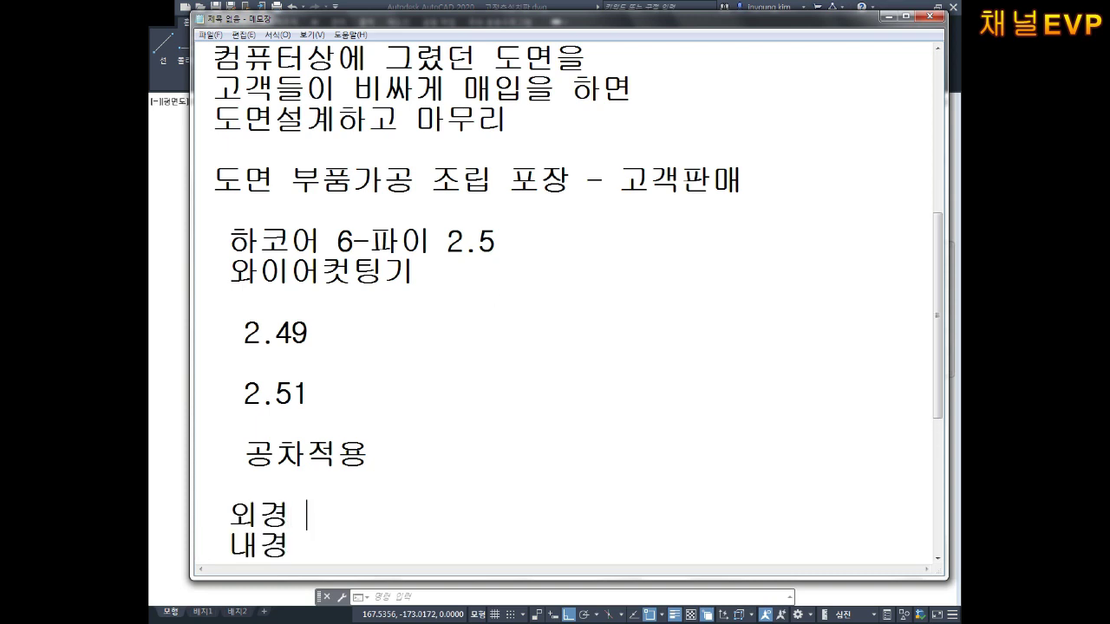
pyautogui.write('- ㄱㅎㅇ')
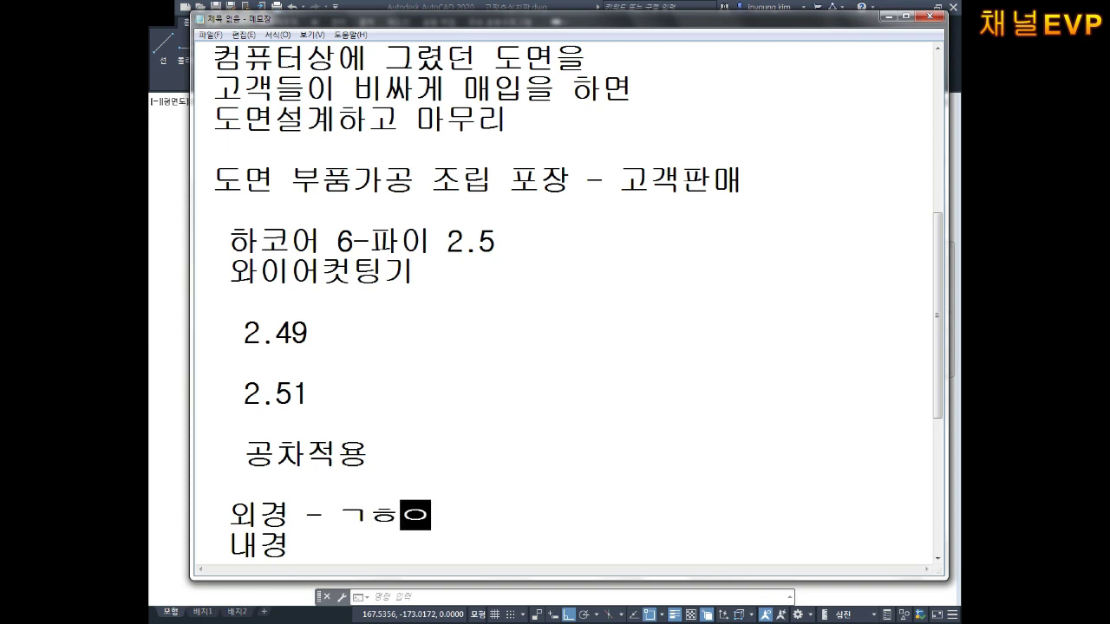
pyautogui.write('공차')
pyautogui.press('BackSpace')
pyautogui.press('BackSpace')
pyautogui.write('차')
pyautogui.press('Down')
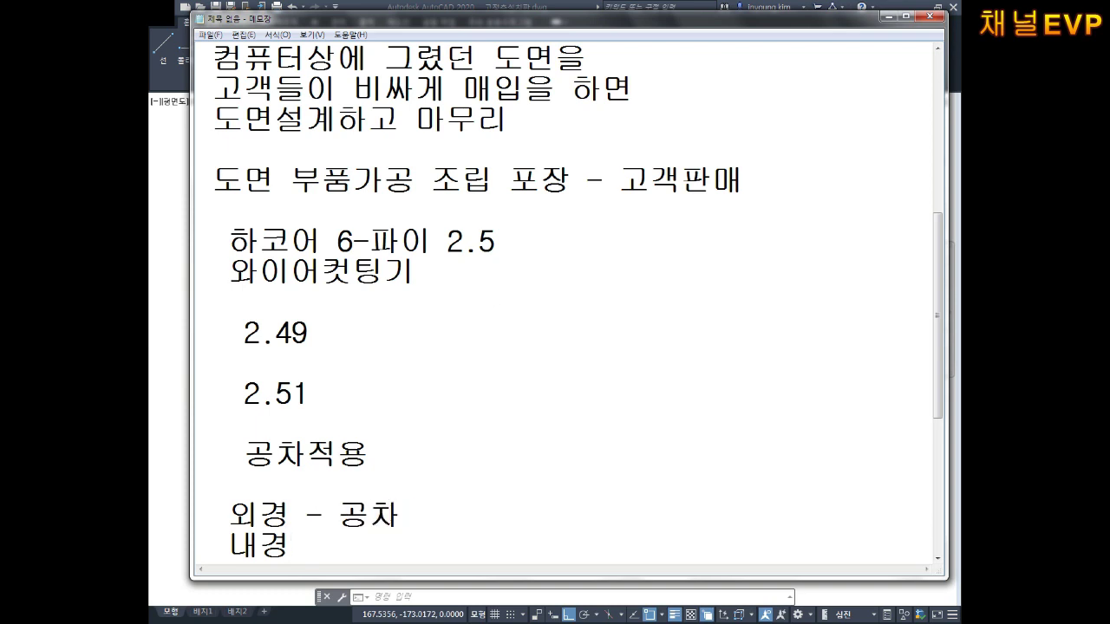
pyautogui.write('+ 내ㄱ경')
pyautogui.press('BackSpace')
pyautogui.press('BackSpace')
pyautogui.press('BackSpace')
pyautogui.press('BackSpace')
pyautogui.write('ㄱ고ㅆ')
pyautogui.press('BackSpace')
pyautogui.press('BackSpace')
pyautogui.press('BackSpace')
pyautogui.write('공ㅊ')
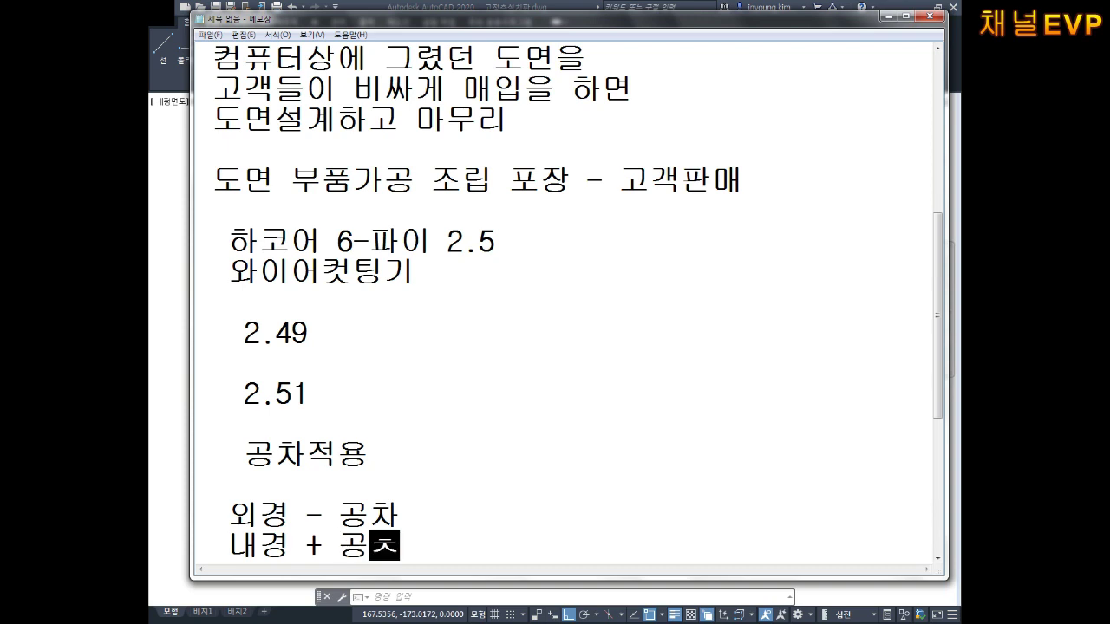
pyautogui.write('ㅏ')
pyautogui.press('Return')
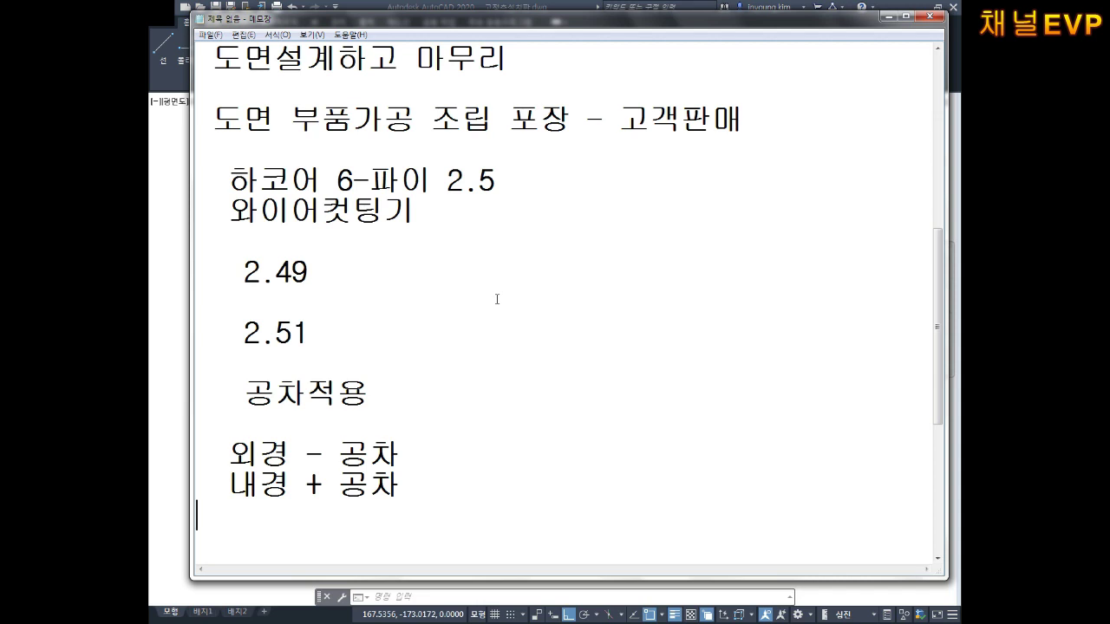
# Type '공차를 크게 적용하게 비용이 절감' and '10만원 5만원' on separate lines.
pyautogui.press('Return')
pyautogui.write('공차를 크게 적용ㄷ하')
pyautogui.press('BackSpace')
pyautogui.press('BackSpace')
pyautogui.press('BackSpace')
pyautogui.write('하게 ')
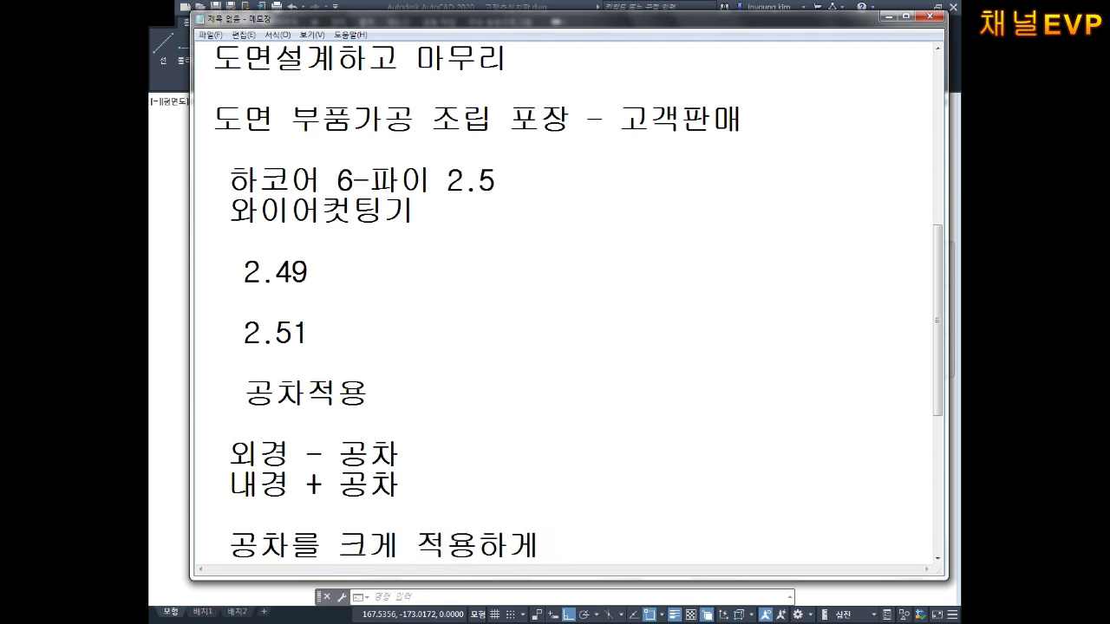
pyautogui.write('비용이 ')
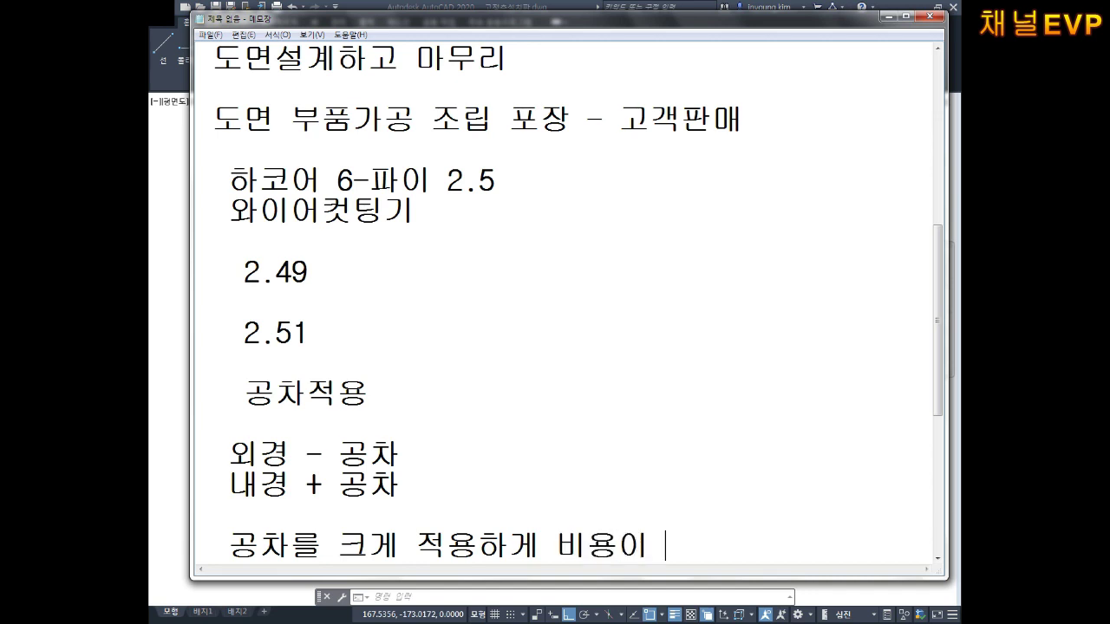
pyautogui.write('절감')
pyautogui.press('Return')
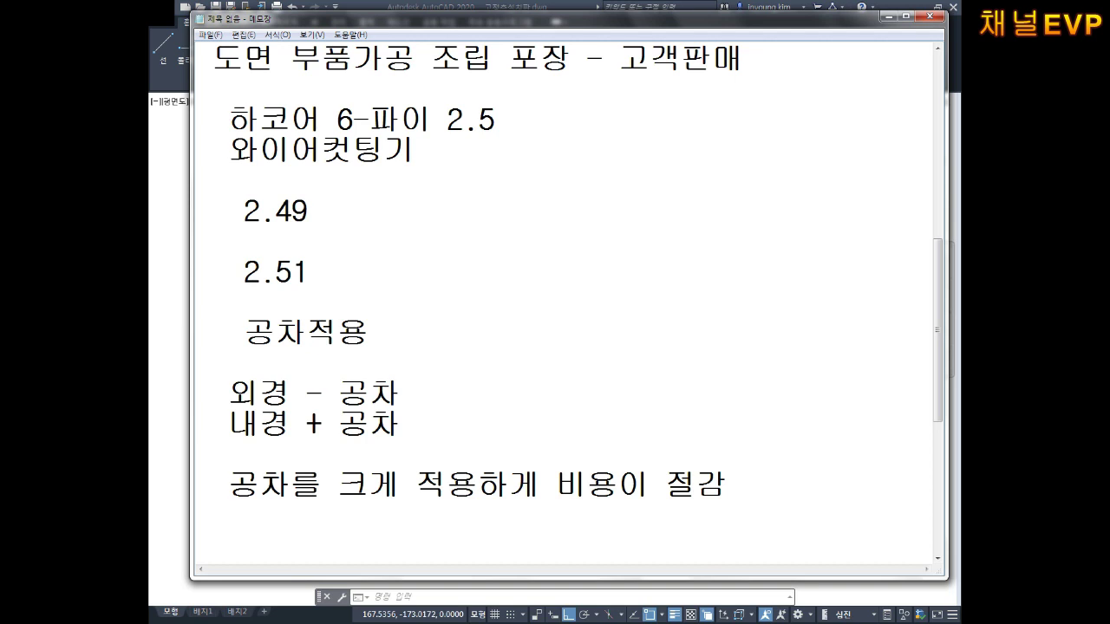
pyautogui.write('10만원 5만원')
pyautogui.press('Return')
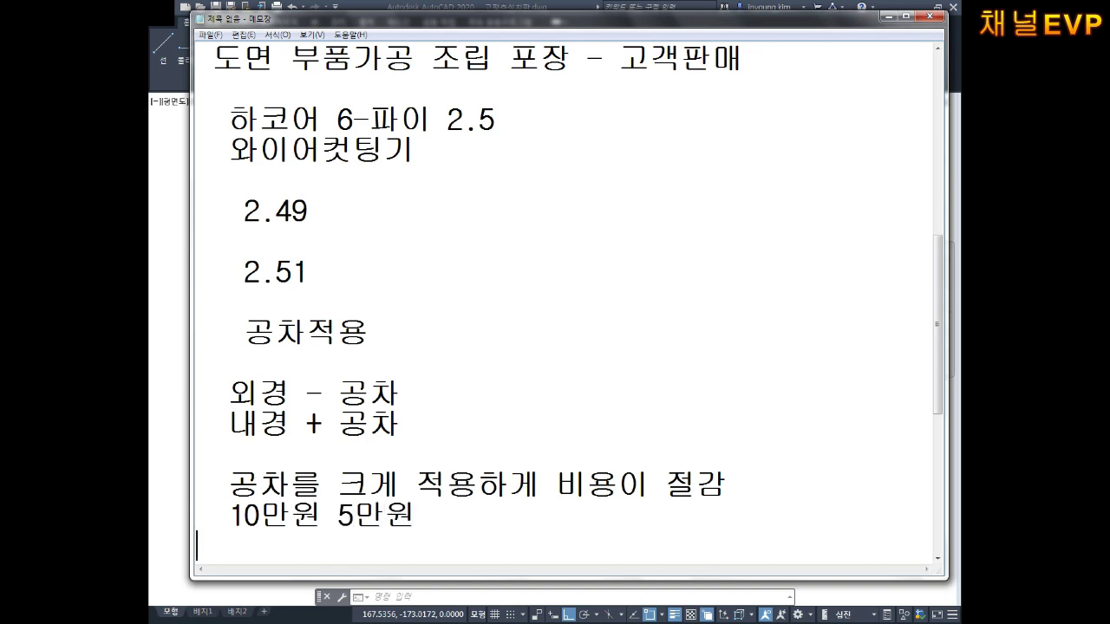
# Add the note '정밀도 떨어짐' with a blank line above it.
pyautogui.press('Return')
pyautogui.press('BackSpace')
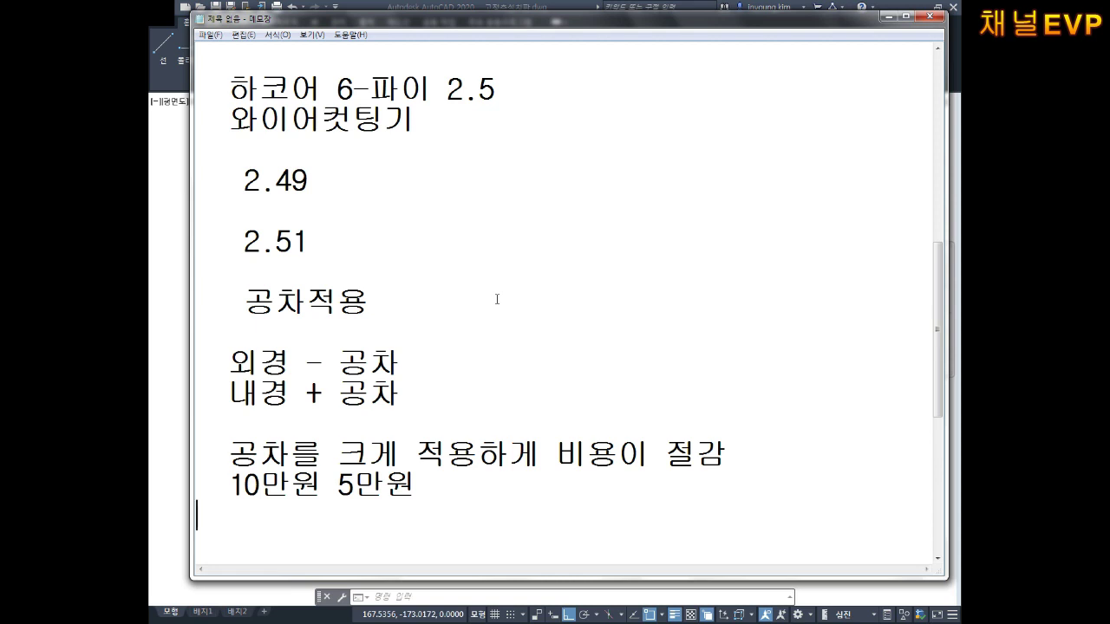
pyautogui.write('정밀도 ㄸ떨어짐')
pyautogui.press('Up')
pyautogui.press('End')
pyautogui.press('Return')
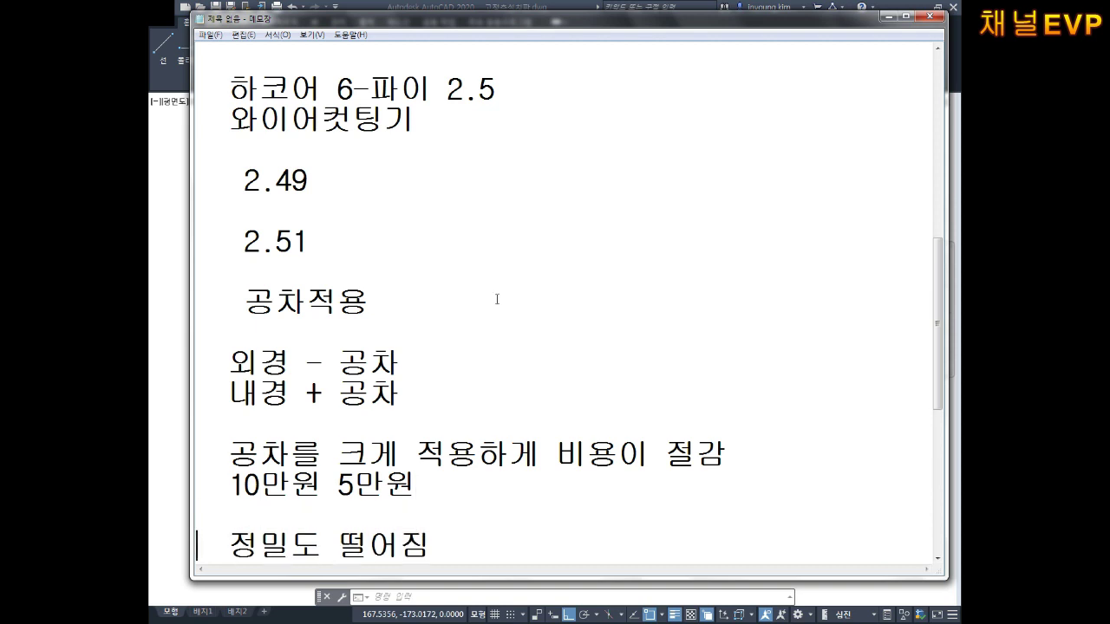
pyautogui.press('Down')
pyautogui.press('Down')
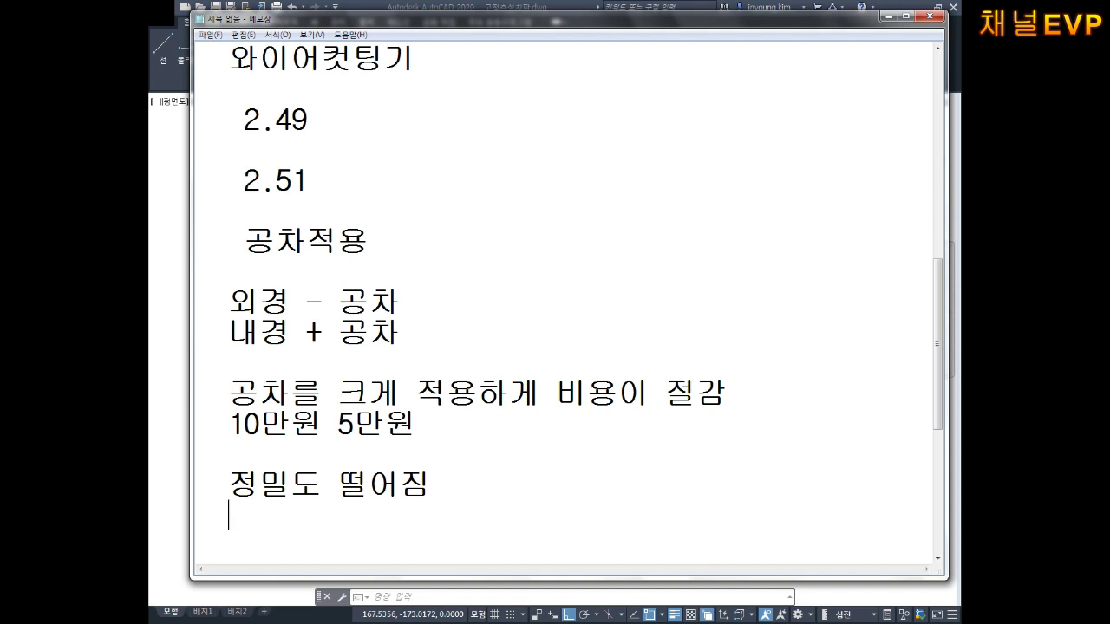
# Type '공차를 작게 적용 비용이 올라감' and '사장님이 떨어짐' as new lines.
pyautogui.write('고')
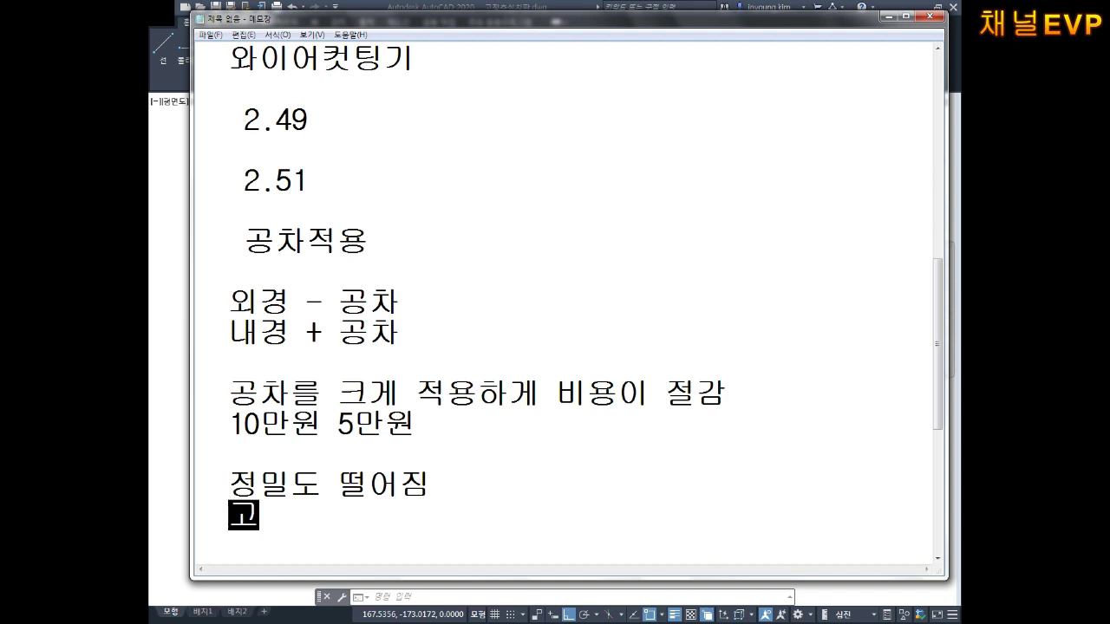
pyautogui.write('ㅇ')
pyautogui.write('차를 적ㄱ')
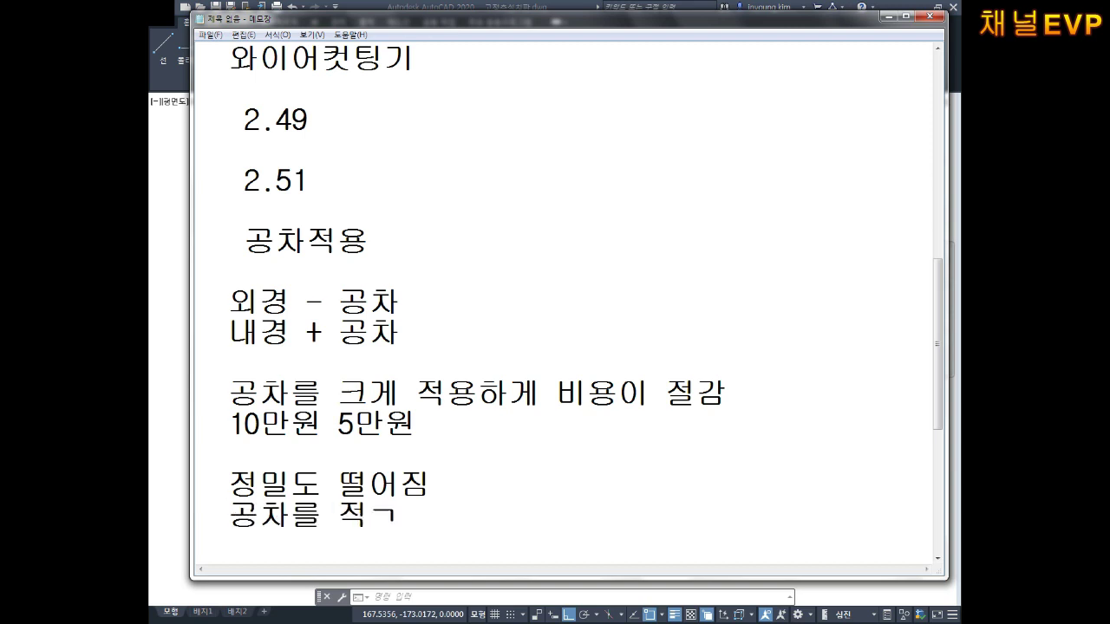
pyautogui.press('BackSpace')
pyautogui.press('BackSpace')
pyautogui.write('작ㄱㅔ ')
pyautogui.write('적ㅇㅛ 비용')
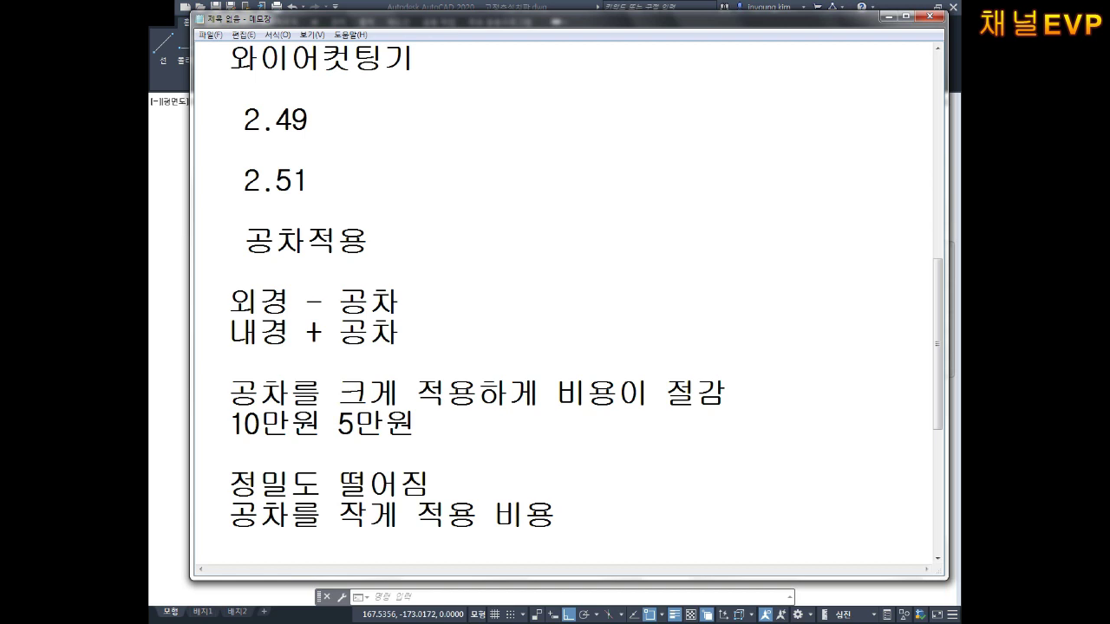
pyautogui.write('이 올라마')
pyautogui.press('BackSpace')
pyautogui.write('감')
pyautogui.press('Return')
pyautogui.write('사장님이 ㄸ떨어지')
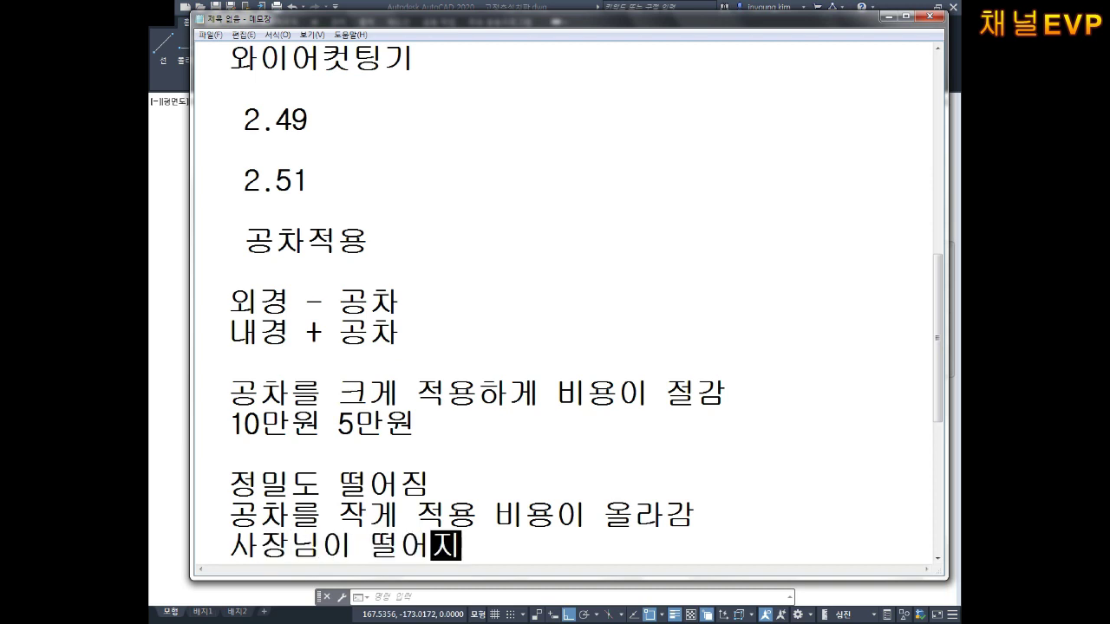
pyautogui.write('짐')
pyautogui.press('Return')
# Add '판매가 안되면' and '회사가 망한다', correcting the first line to read 안되면.
pyautogui.write('판매가')
pyautogui.write(' 안ㄷ되')
pyautogui.press('Return')
pyautogui.write('회사가 망한다')
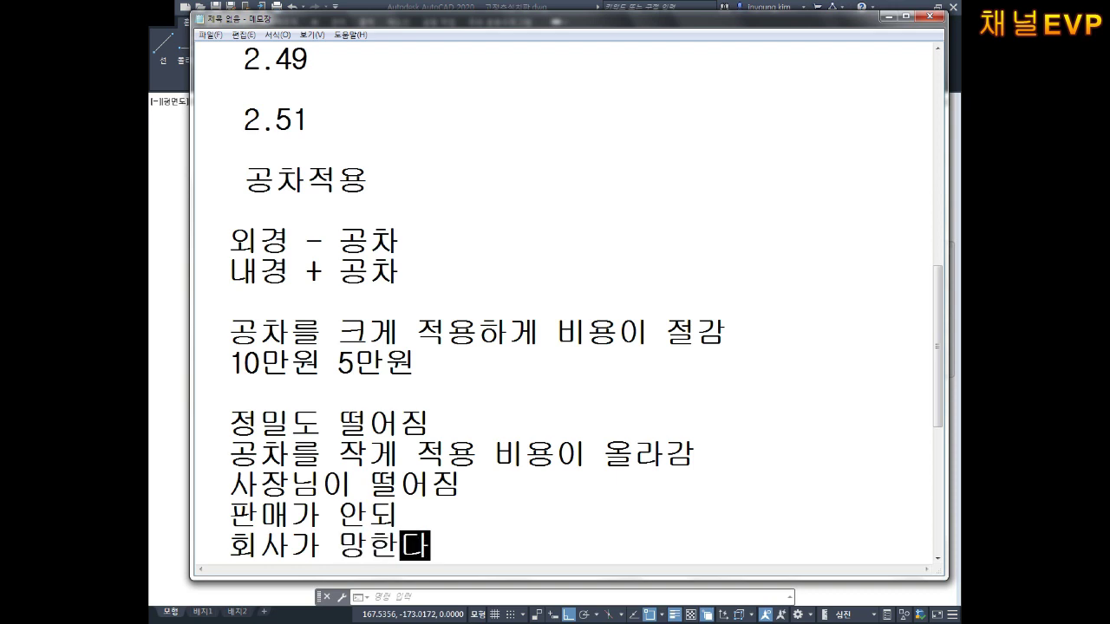
pyautogui.press('Return')
pyautogui.press('Up')
pyautogui.press('Up')
pyautogui.press('Right')
pyautogui.press('Right')
pyautogui.press('Right')
pyautogui.press('Right')
pyautogui.press('Right')
pyautogui.press('Right')
pyautogui.write('면')
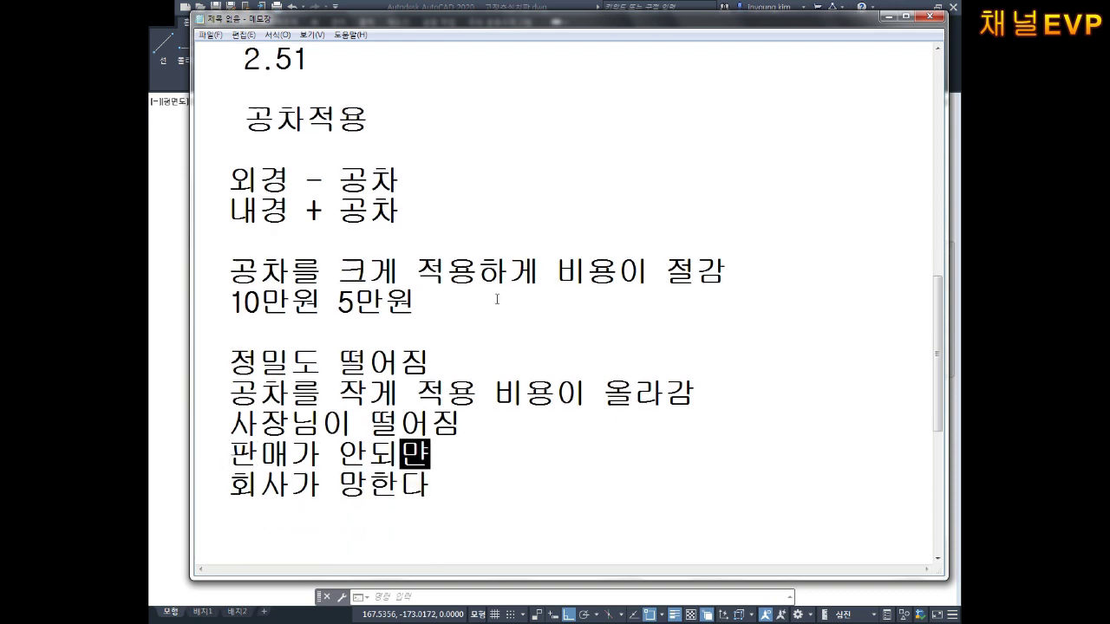
pyautogui.press('BackSpace')
pyautogui.write('ㅁ면')
pyautogui.press('Down')
pyautogui.press('Down')
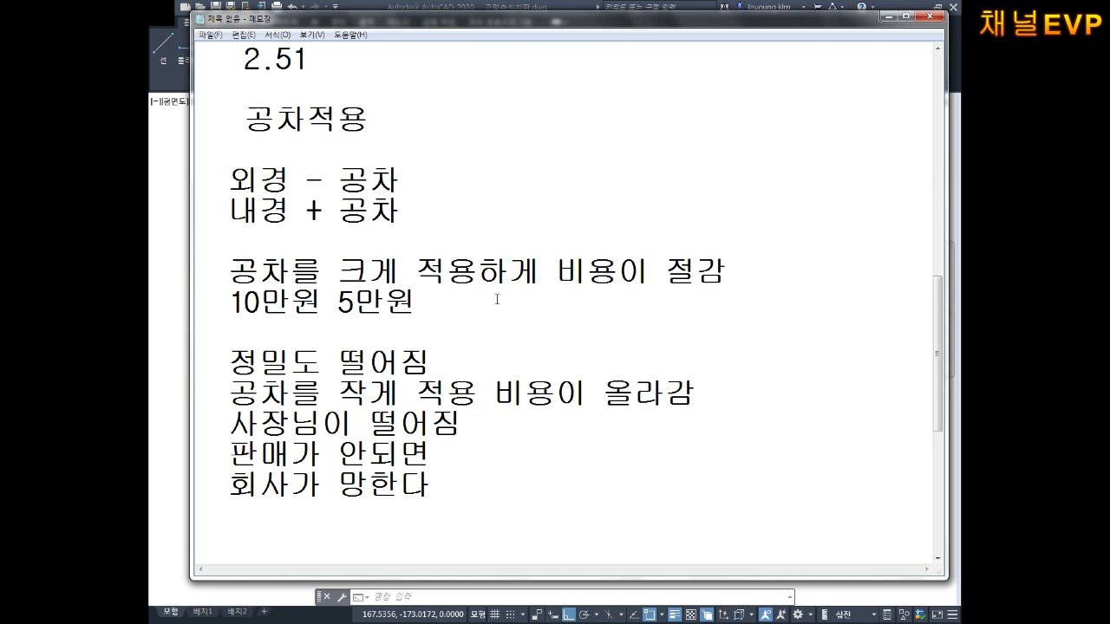
# Type the hole fit symbol H7 on an indented new line.
pyautogui.press('Return')
pyautogui.write('h')
pyautogui.press('BackSpace')
pyautogui.write('H7')
pyautogui.press('Return')
pyautogui.press('Up')
pyautogui.press('Up')
pyautogui.press('Right')
pyautogui.press('Right')
pyautogui.press('Down')
# Type the shaft fit symbol h7 below H7, with blank lines around it.
pyautogui.write('ㅗ')
pyautogui.press('BackSpace')
pyautogui.write('H')
pyautogui.press('BackSpace')
pyautogui.write('ㅗ')
pyautogui.press('BackSpace')
pyautogui.write('H')
pyautogui.press('BackSpace')
pyautogui.write('h7')
pyautogui.press('Return')
pyautogui.press('Return')
pyautogui.press('Up')
pyautogui.press('Up')
pyautogui.press('Return')
pyautogui.press('Down')
pyautogui.press('Down')
pyautogui.press('Return')
pyautogui.press('Up')
pyautogui.press('Up')
pyautogui.press('Up')
pyautogui.press('Up')
pyautogui.press('Up')
pyautogui.press('Right')
pyautogui.press('Right')
pyautogui.press('Right')
pyautogui.press('Right')
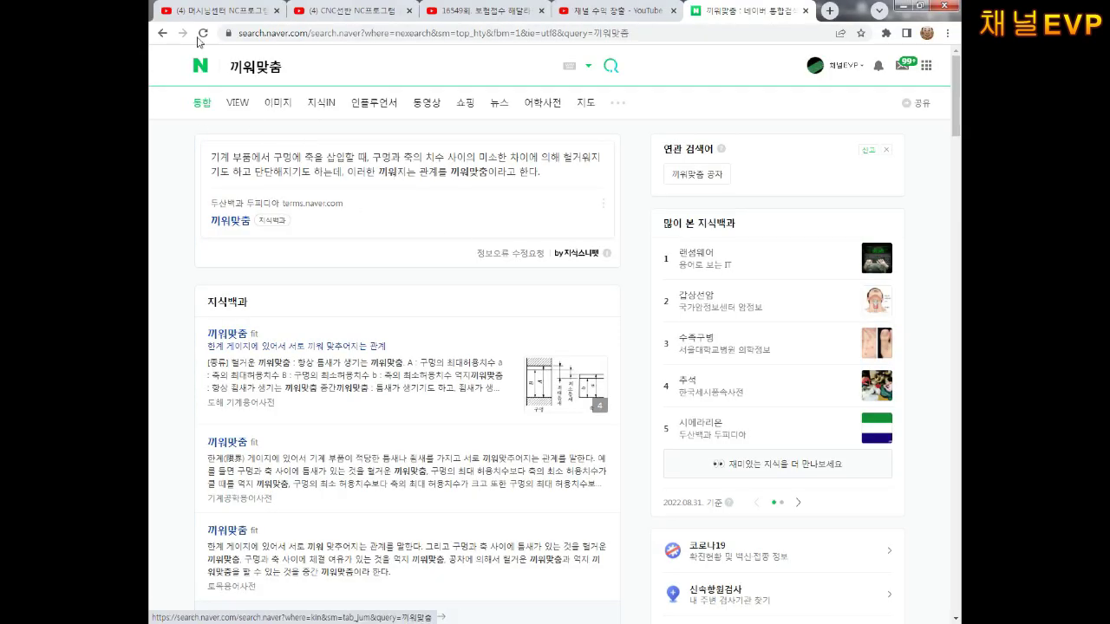
# From the 끼워맞춤 image results, open the fit-tolerance table's source blog post on p6 interference fits.
pyautogui.click(279, 102)
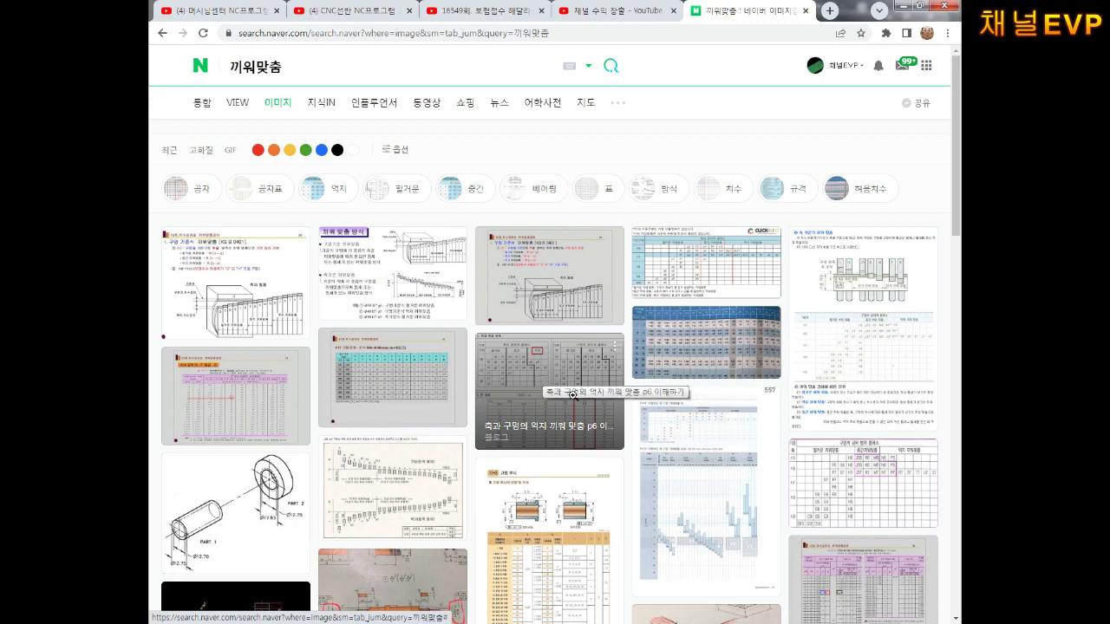
pyautogui.click(569, 375)
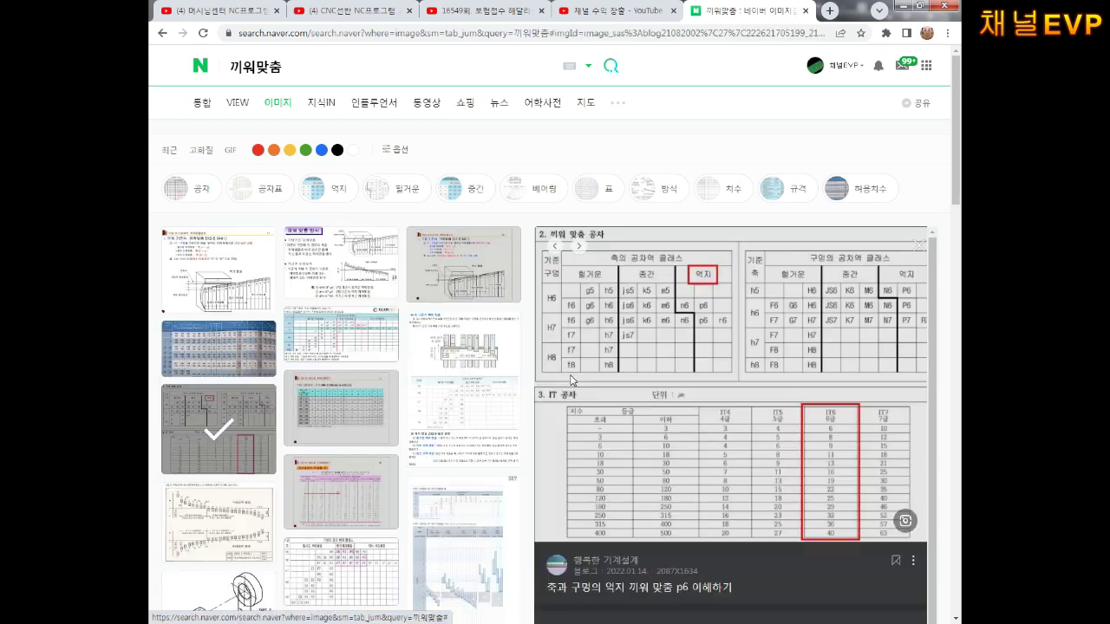
pyautogui.click(680, 588)
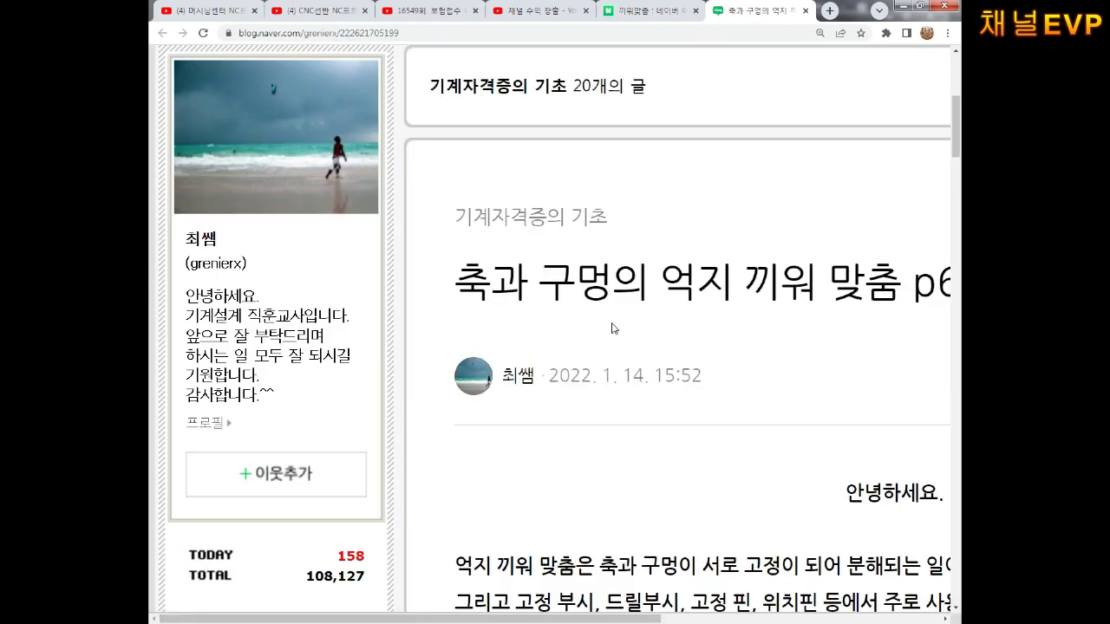
pyautogui.scroll(-1, 612, 329)
pyautogui.keyDown('ctrl'); pyautogui.scroll(-1, 612, 328); pyautogui.keyUp('ctrl')
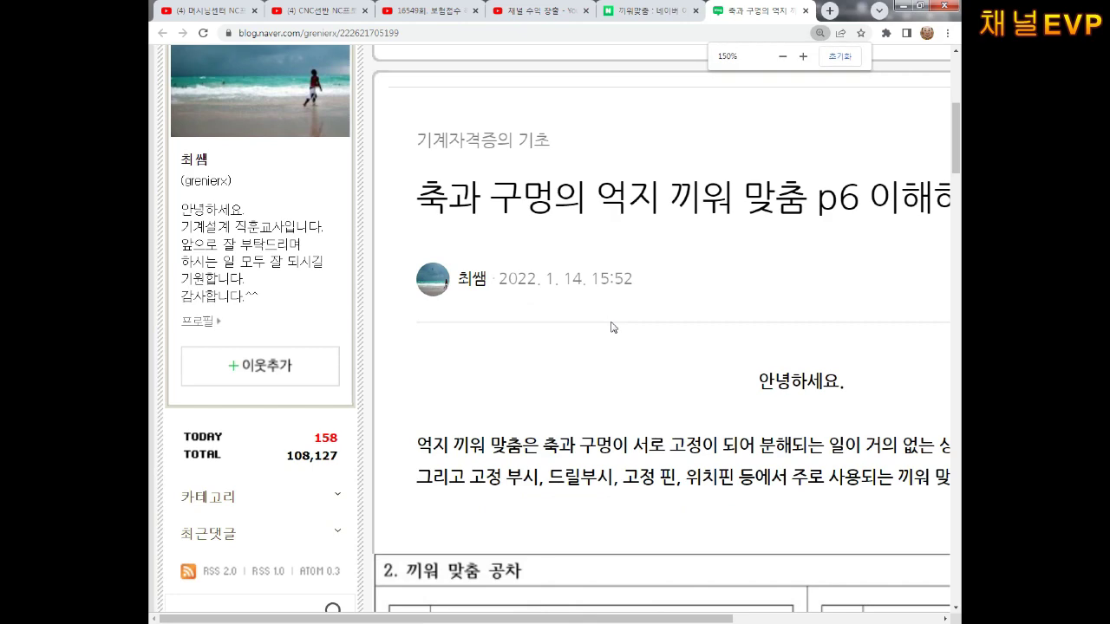
pyautogui.keyDown('ctrl'); pyautogui.scroll(-1, 612, 328); pyautogui.keyUp('ctrl')
pyautogui.keyDown('ctrl'); pyautogui.scroll(-1, 612, 328); pyautogui.keyUp('ctrl')
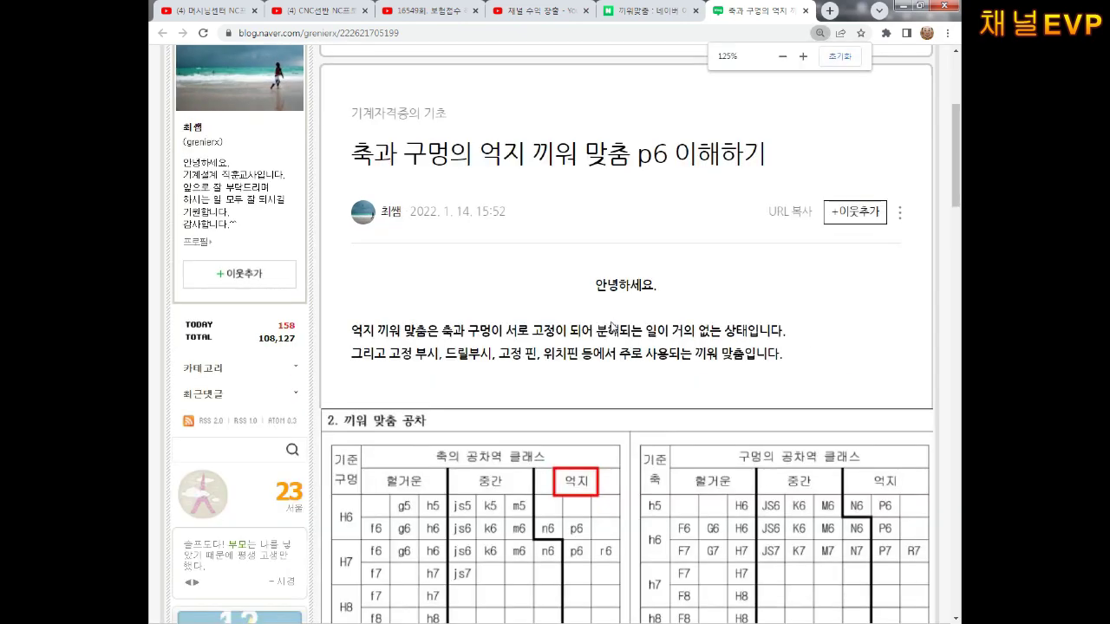
pyautogui.scroll(-1, 605, 345)
pyautogui.scroll(-1, 604, 345)
pyautogui.scroll(-1, 605, 345)
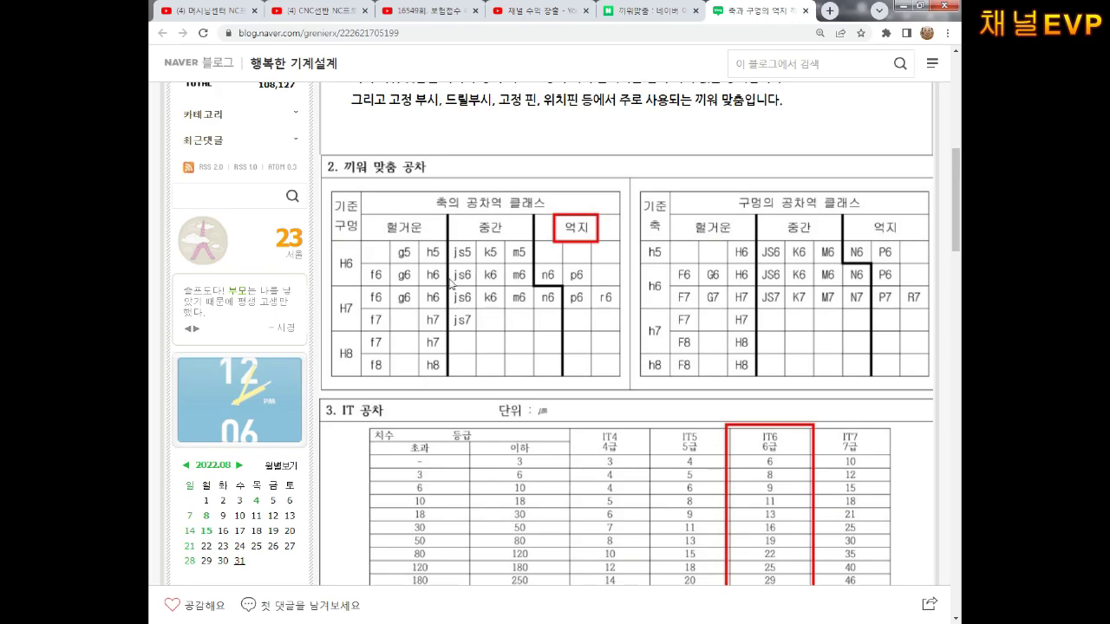
pyautogui.scroll(-2, 450, 284)
pyautogui.scroll(-2, 489, 310)
pyautogui.scroll(-3, 490, 310)
pyautogui.scroll(-3, 490, 310)
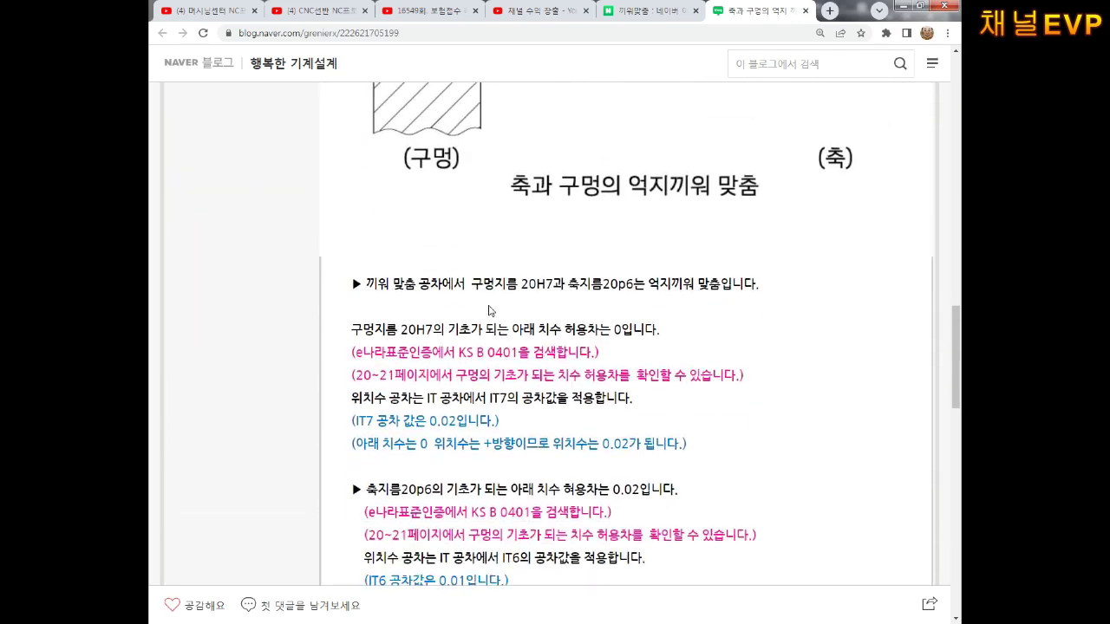
pyautogui.scroll(-3, 490, 311)
pyautogui.scroll(-3, 489, 307)
pyautogui.scroll(4, 490, 310)
pyautogui.scroll(5, 490, 310)
pyautogui.scroll(5, 490, 317)
pyautogui.scroll(5, 492, 328)
pyautogui.scroll(1, 492, 327)
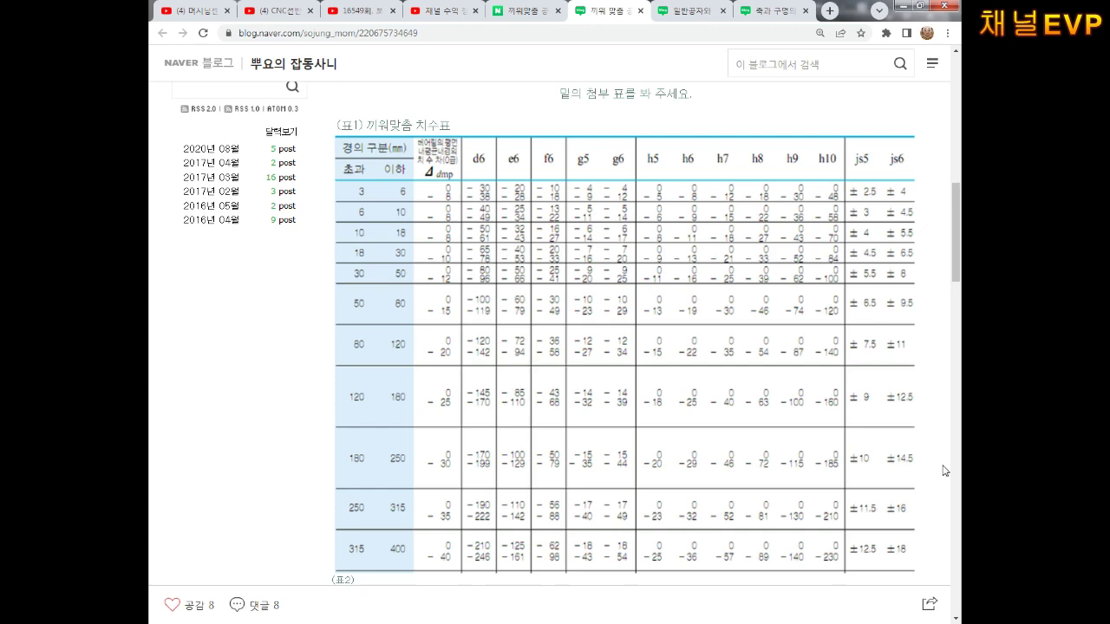
pyautogui.hotkey('ctrl', 'shift', 'c')
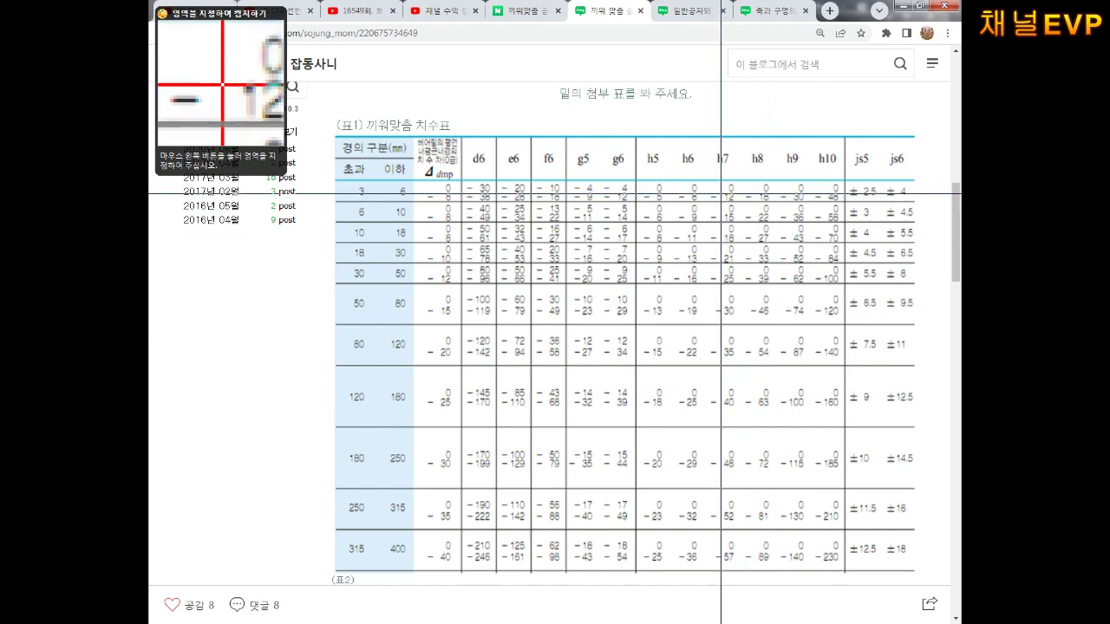
pyautogui.press('Escape')
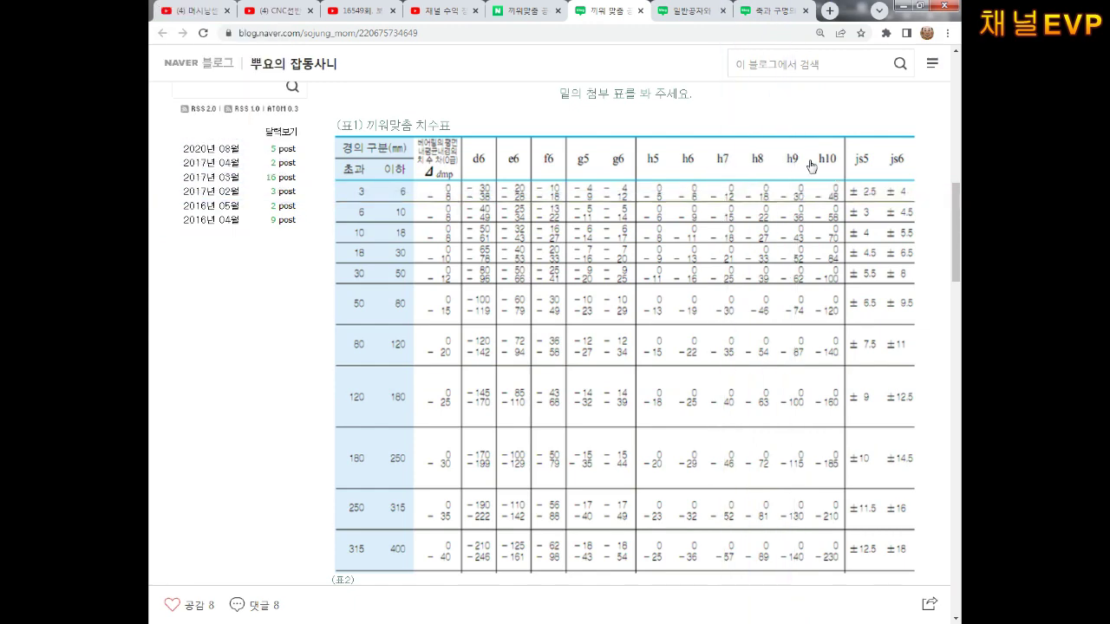
pyautogui.keyDown('ctrl'); pyautogui.scroll(6, 772, 173); pyautogui.keyUp('ctrl')
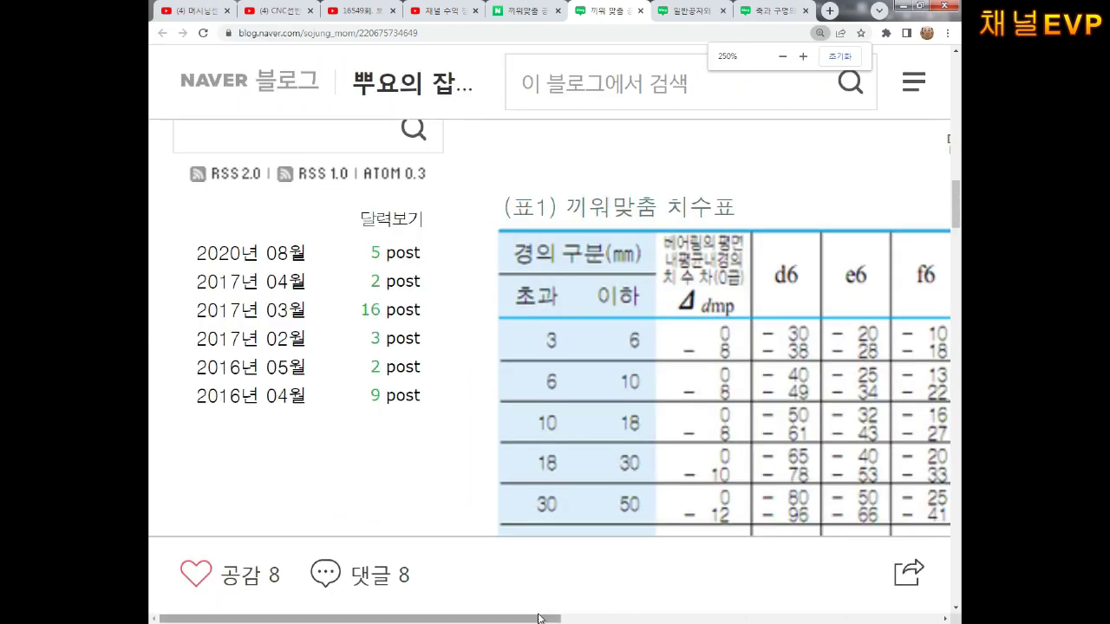
pyautogui.moveTo(538, 618); pyautogui.dragTo(859, 618)
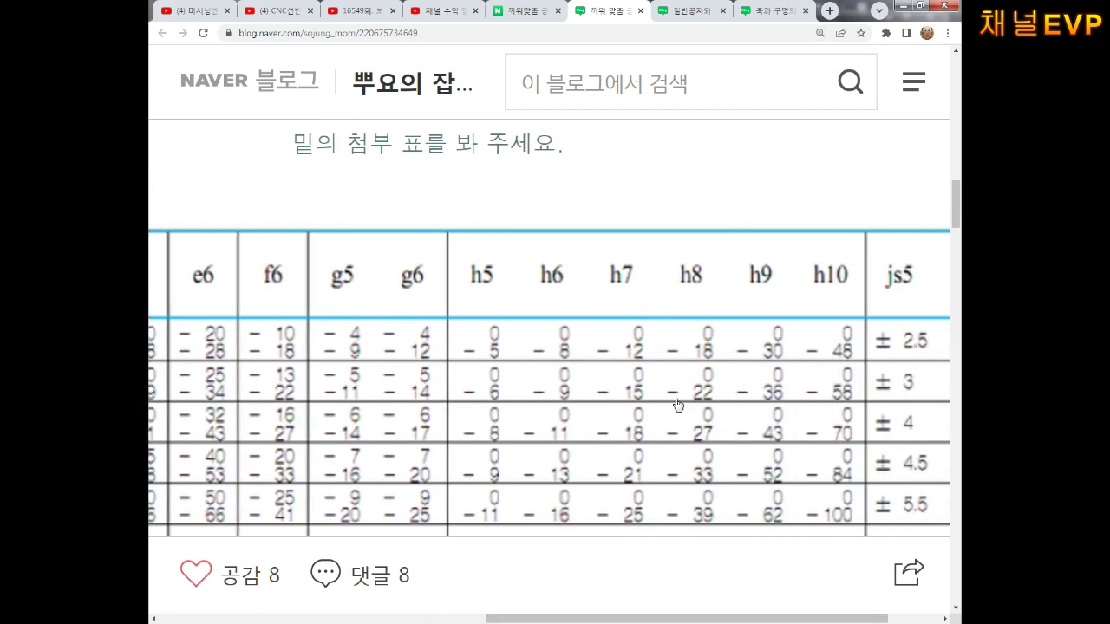
pyautogui.hotkey('alt', 'Tab')
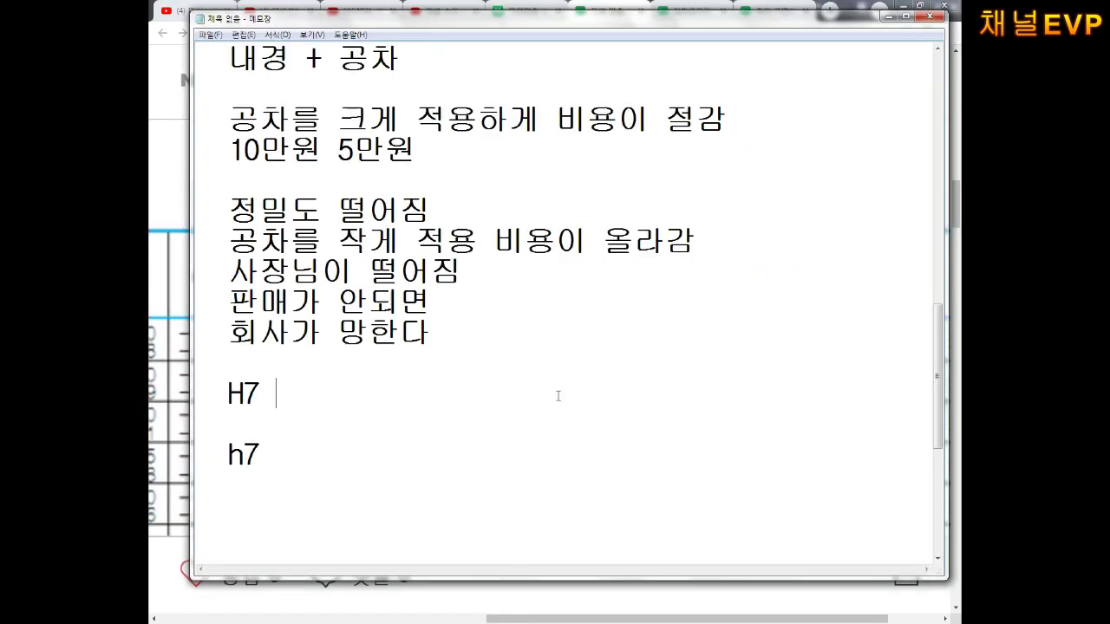
# Below h7, type the line '2.5 공차적용 0~0.015 공차값적용'.
pyautogui.click(523, 484)
pyautogui.write('2.5')
pyautogui.write(' rh')
pyautogui.press('BackSpace')
pyautogui.press('BackSpace')
pyautogui.write('공차적용 0~')
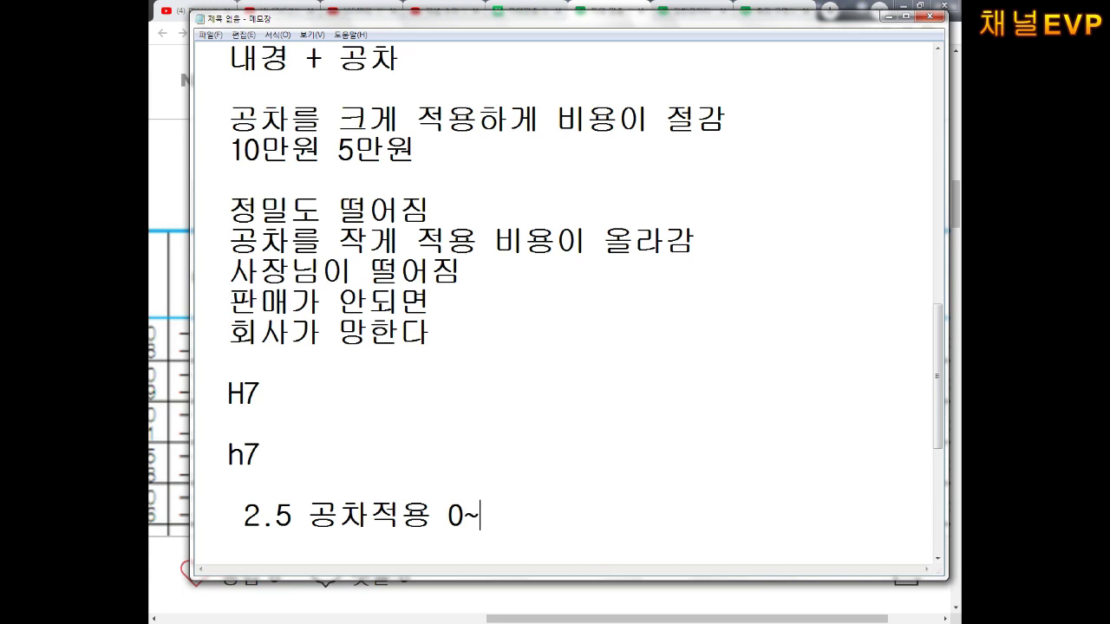
pyautogui.write('0.0')
pyautogui.write('15')
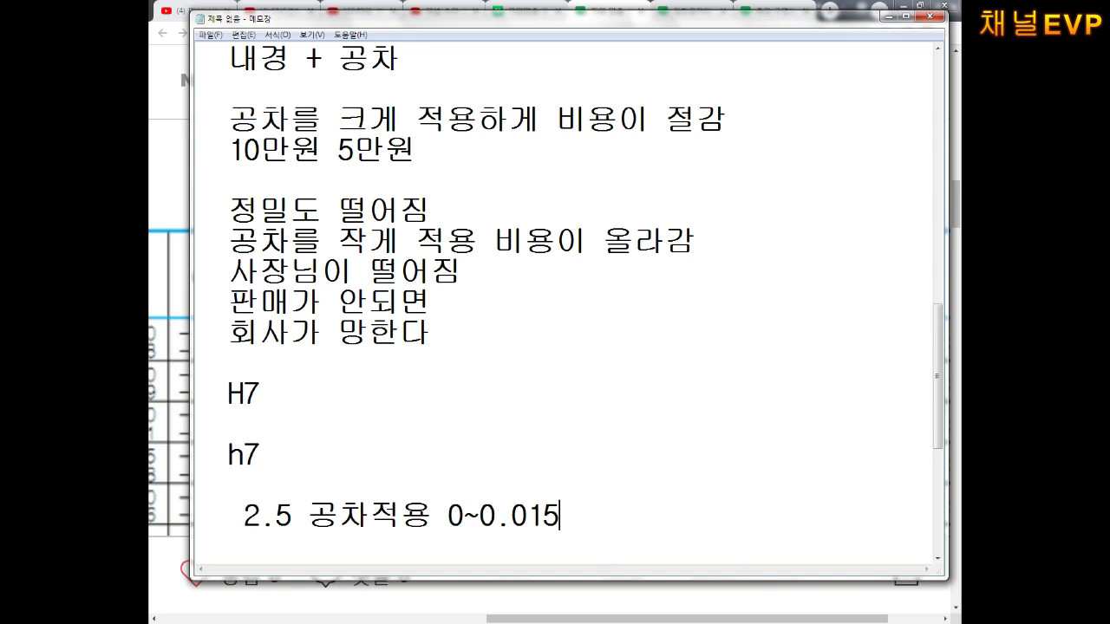
pyautogui.write(' 공차값적용')
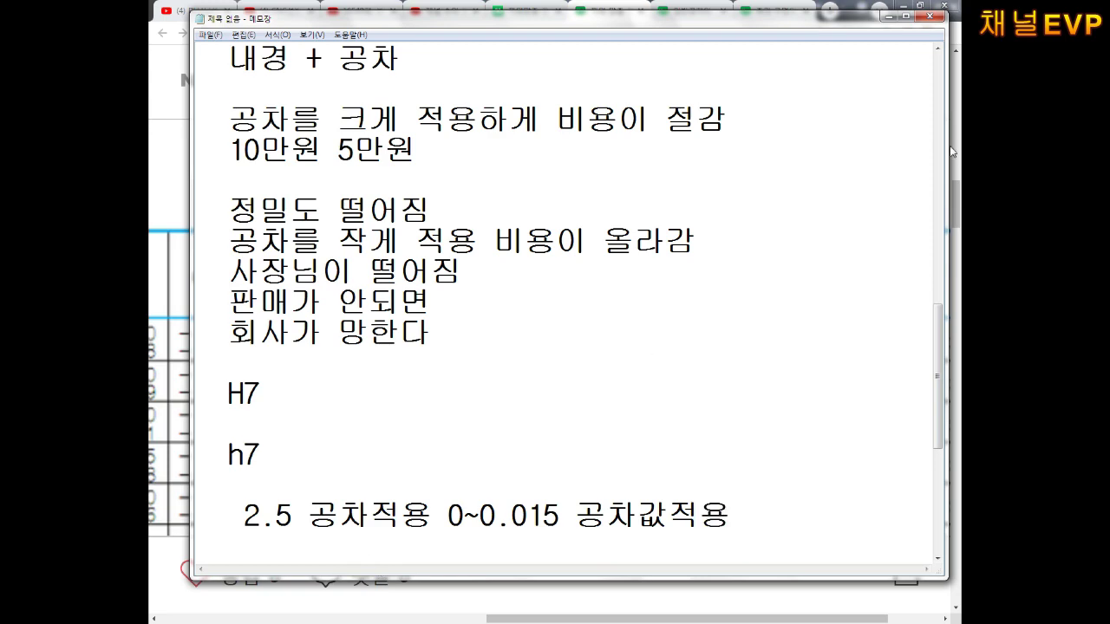
# Move the Notepad window down and change the tolerance value 0.015 to 0.012.
pyautogui.moveTo(775, 26)
pyautogui.mouseDown()
pyautogui.moveTo(754, 451)
pyautogui.moveTo(813, 19)
pyautogui.mouseUp()
pyautogui.click(612, 517)
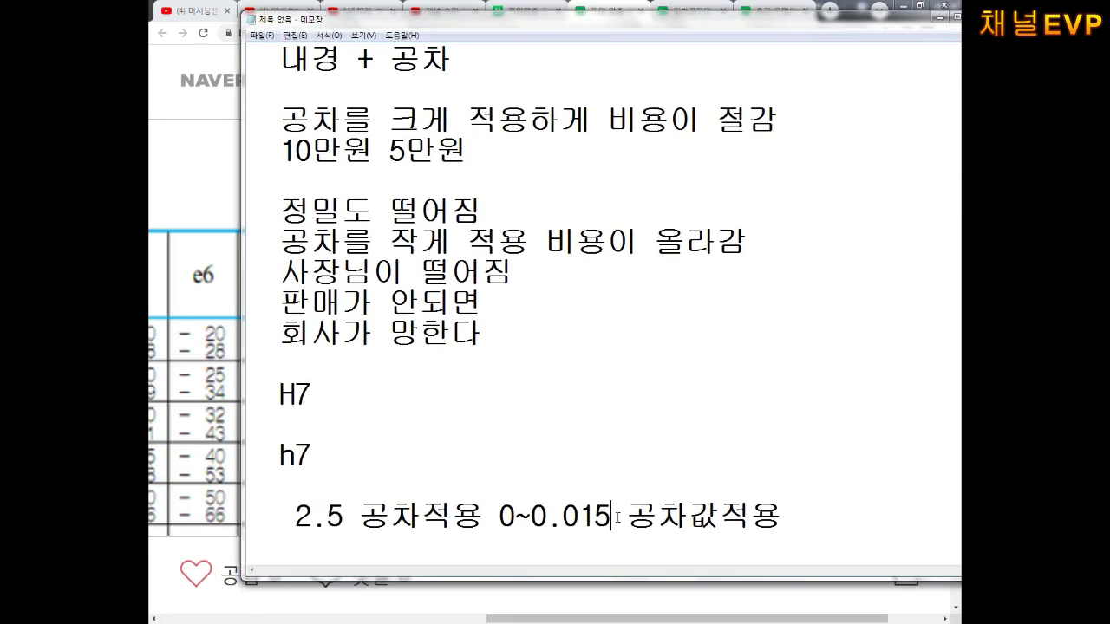
pyautogui.press('BackSpace')
pyautogui.write('2')
pyautogui.press('Right')
pyautogui.press('Right')
pyautogui.press('Right')
pyautogui.press('Right')
pyautogui.press('Right')
pyautogui.press('Right')
# Start a new line below the tolerance line reading '2.5~2.512 까진'.
pyautogui.press('Return')
pyautogui.press('Return')
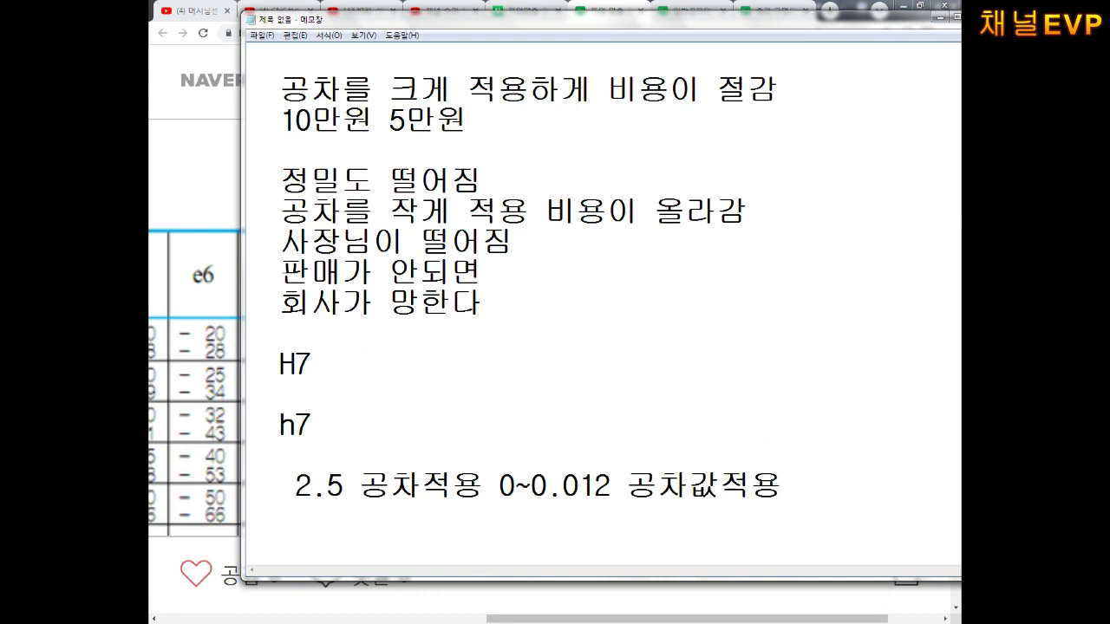
pyautogui.press('Return')
pyautogui.press('Up')
pyautogui.press('Home')
pyautogui.press('Right')
pyautogui.press('Right')
pyautogui.press('Right')
pyautogui.write('2.5~')
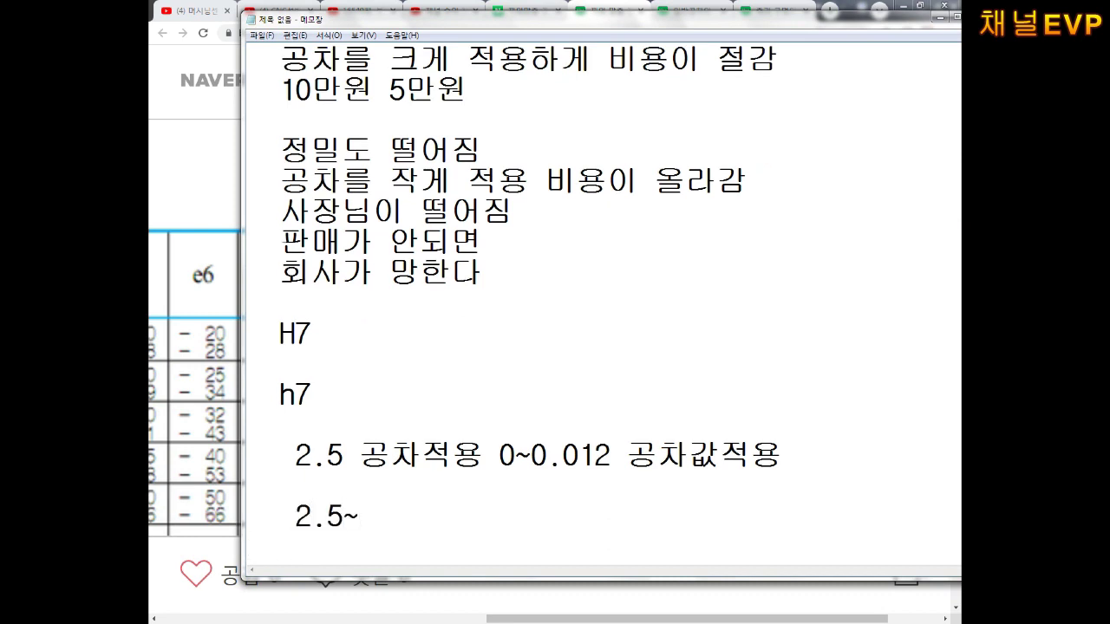
pyautogui.write('2.512 R')
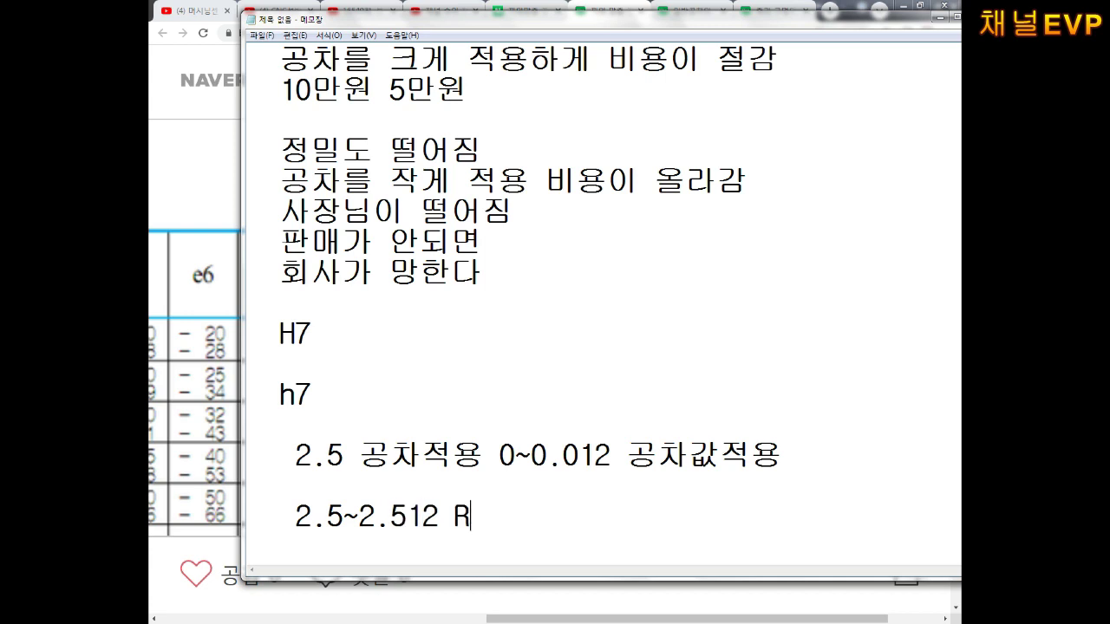
pyautogui.press('BackSpace')
pyautogui.write('Rk')
pyautogui.press('BackSpace')
pyautogui.press('BackSpace')
pyautogui.write('Rkwls ')
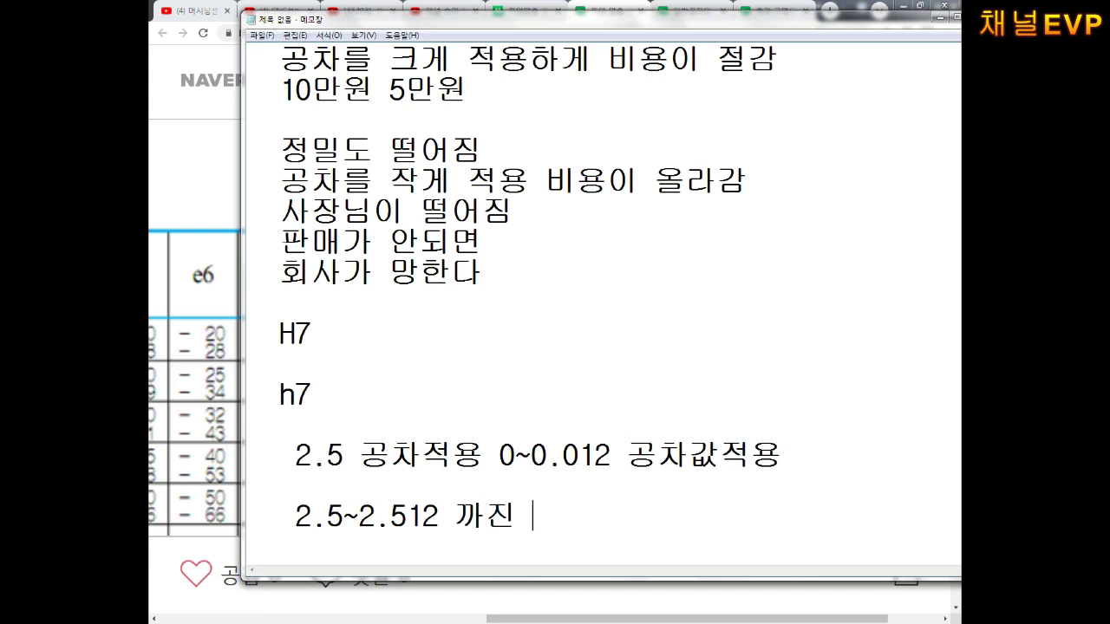
pyautogui.write('akdl')
# Complete the note so it reads '2.5~2.512 까진 마이크로미터 1/1000'.
pyautogui.press('BackSpace')
pyautogui.press('BackSpace')
pyautogui.press('BackSpace')
pyautogui.write('마이크로미터 ')
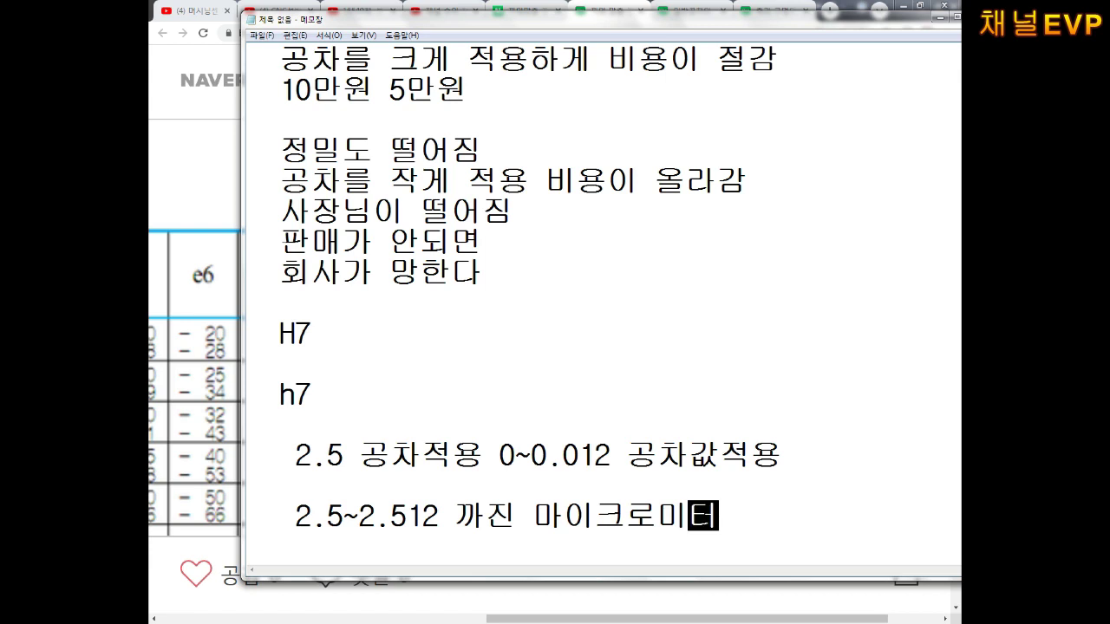
pyautogui.write('1000')
pyautogui.press('Left')
pyautogui.press('Left')
pyautogui.press('Left')
pyautogui.press('Left')
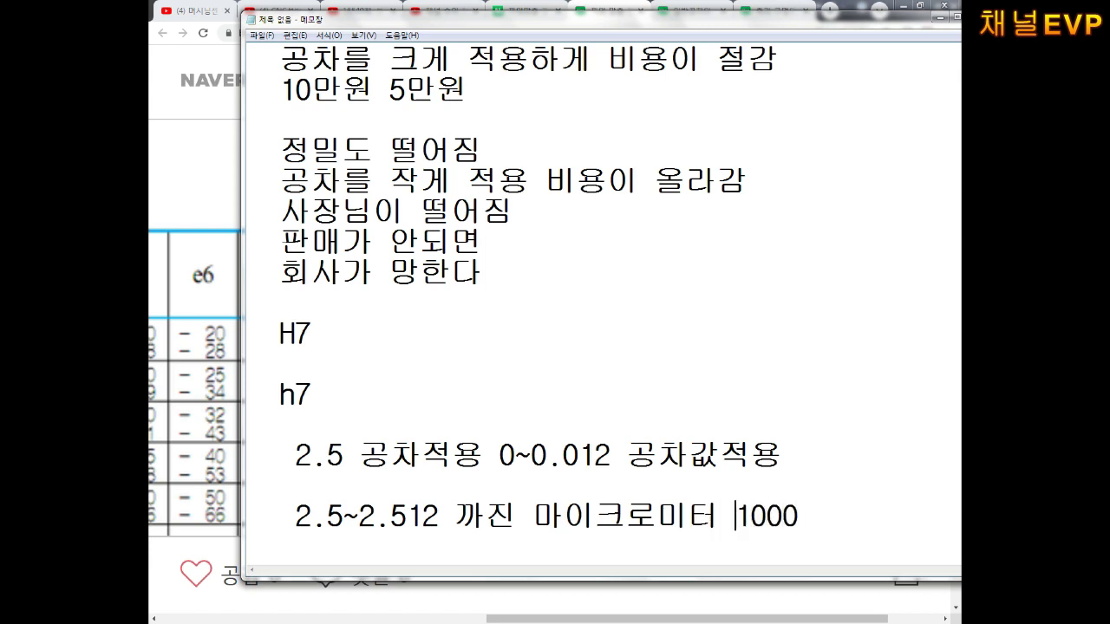
pyautogui.write('/1')
pyautogui.press('BackSpace')
pyautogui.press('Left')
pyautogui.write('1')
pyautogui.press('Right')
pyautogui.press('Right')
pyautogui.press('Right')
pyautogui.press('Right')
pyautogui.press('Right')
pyautogui.press('Return')
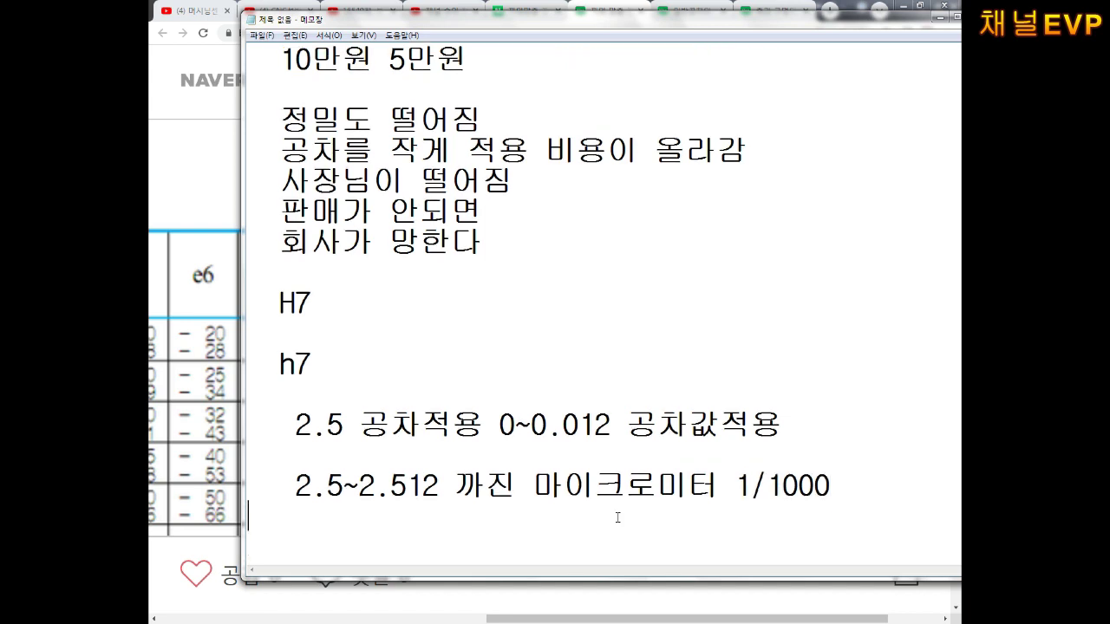
pyautogui.press('Return')
pyautogui.press('Up')
pyautogui.press('Up')
pyautogui.press('Up')
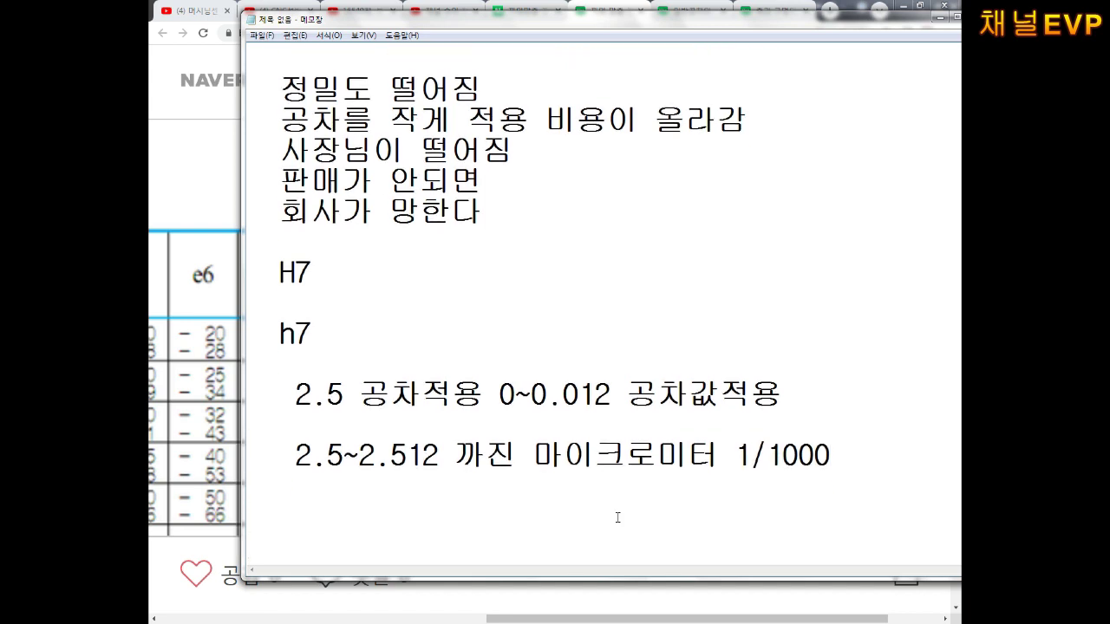
pyautogui.click(439, 454)
pyautogui.moveTo(440, 456); pyautogui.dragTo(294, 471)
pyautogui.write('와이어컷팅 ')
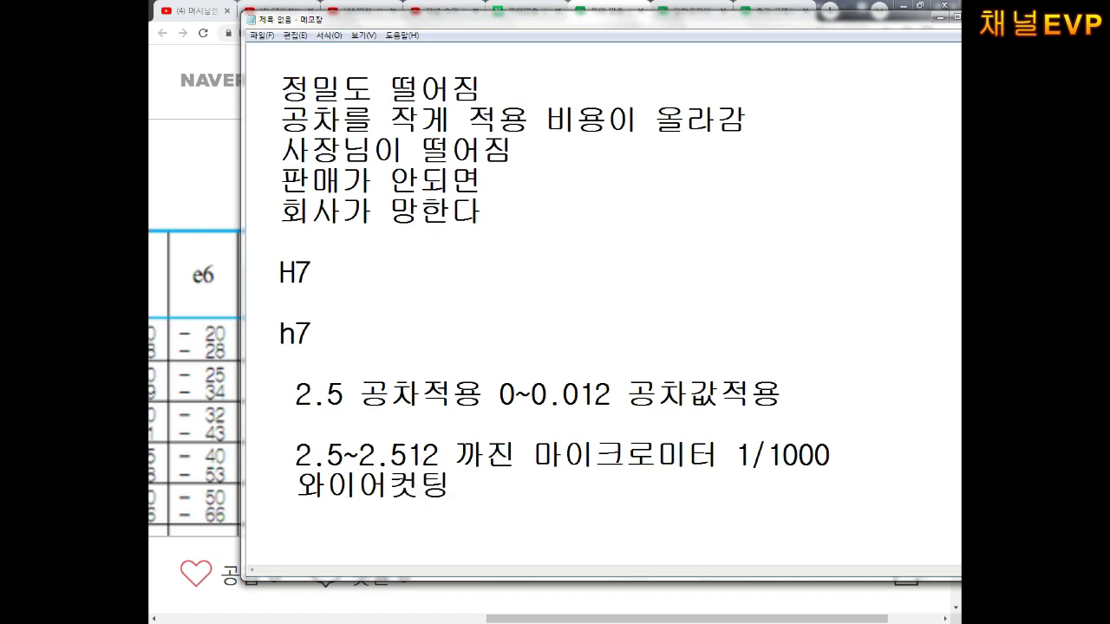
pyautogui.write('투자')
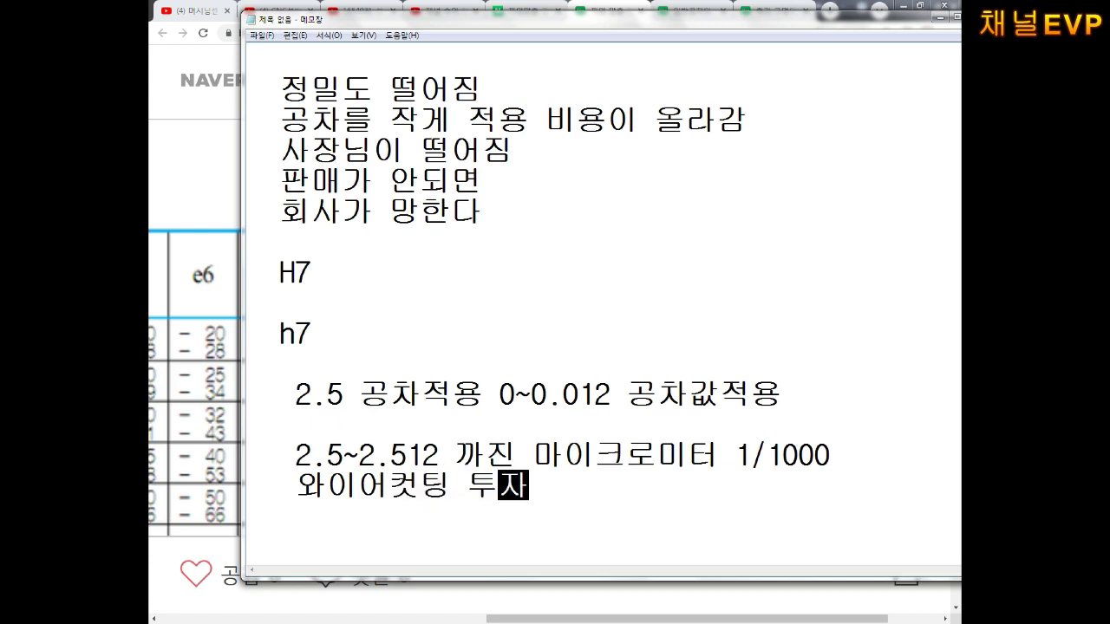
pyautogui.write(' 햇핵심')
# Add note lines '외경 축' and '내경 구멍' below the existing notes.
pyautogui.press('Return')
pyautogui.press('Return')
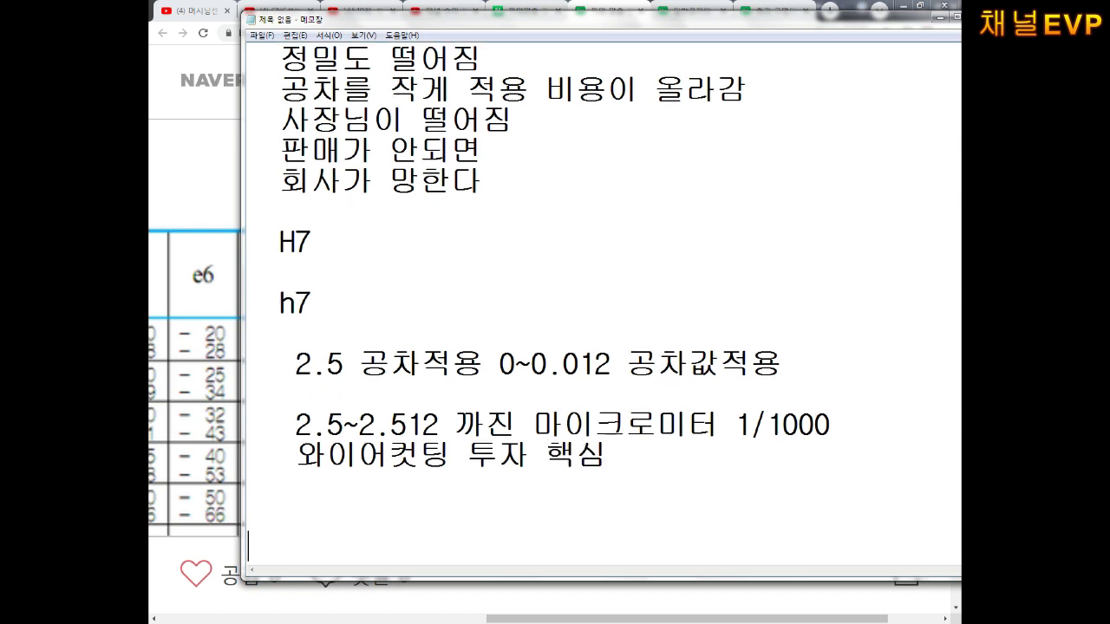
pyautogui.press('Return')
pyautogui.press('Return')
pyautogui.press('Return')
pyautogui.press('Return')
pyautogui.press('Return')
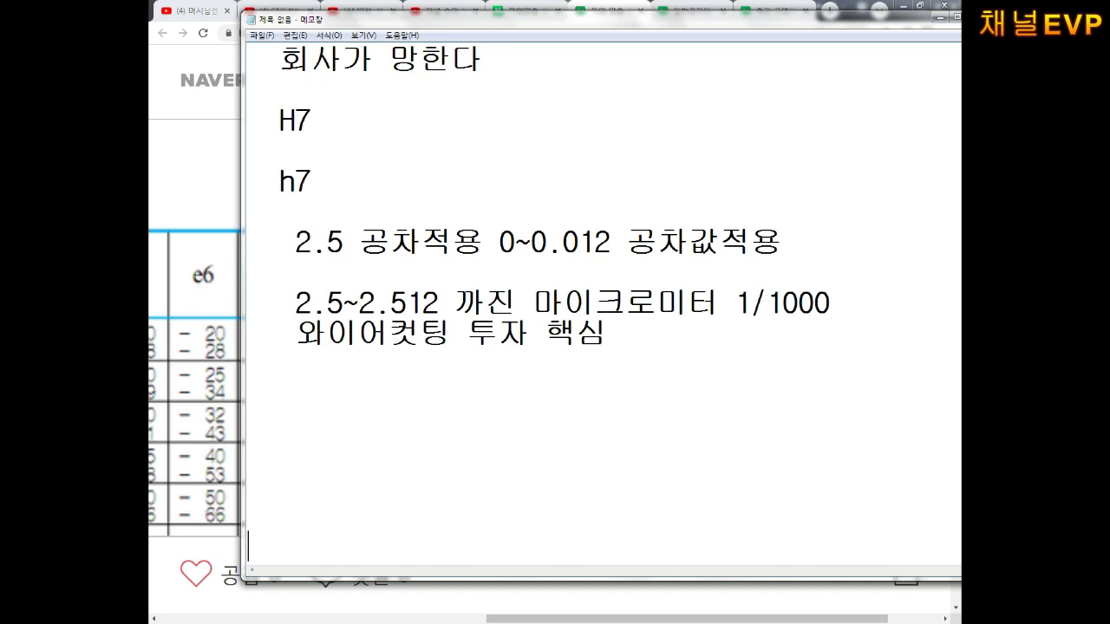
pyautogui.press('Return')
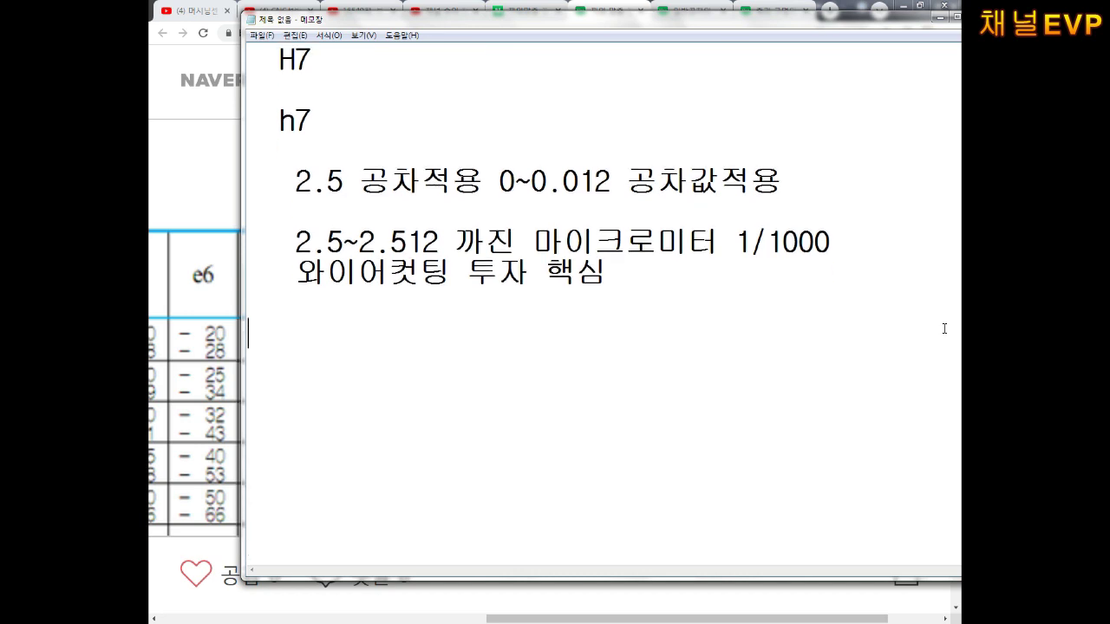
pyautogui.write('외혀')
pyautogui.write('경 ')
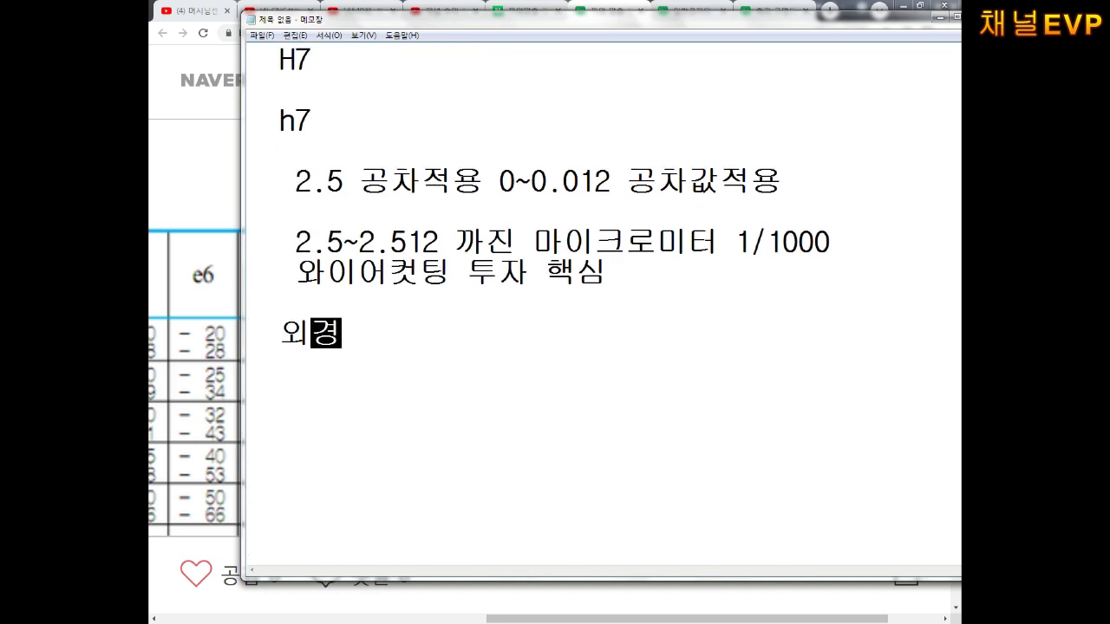
pyautogui.write('축')
pyautogui.press('Return')
pyautogui.write('ㄴ')
pyautogui.press('BackSpace')
pyautogui.press('BackSpace')
pyautogui.write('ㄴ내경 구멍')
# Add the '-공차' tolerance label to the 외경 축 line.
pyautogui.press('Up')
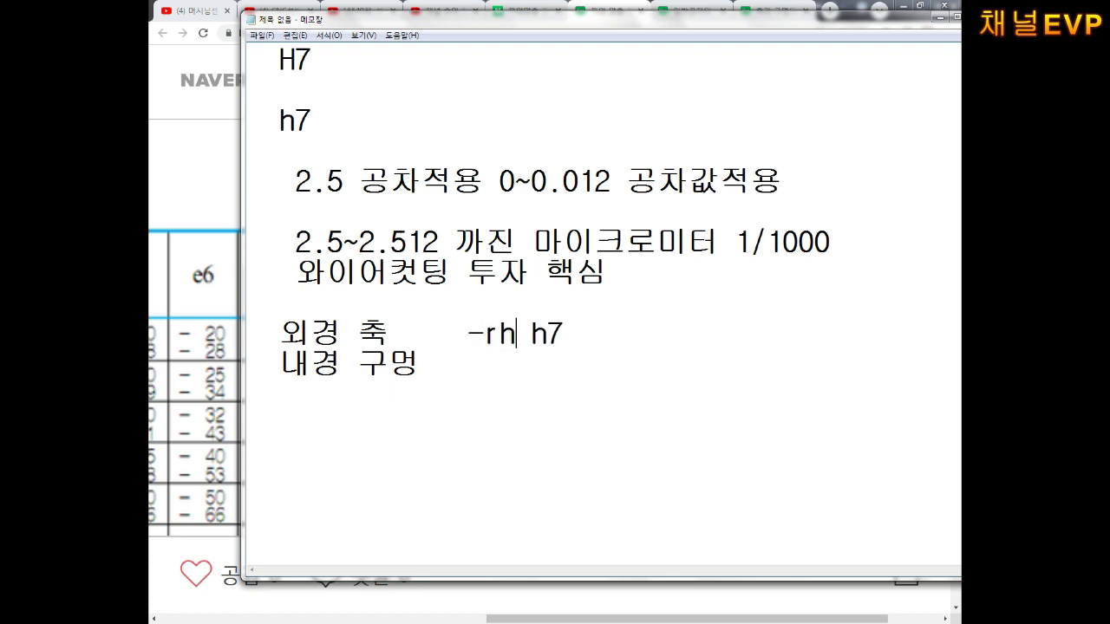
pyautogui.write('거')
pyautogui.press('BackSpace')
pyautogui.write('공차')
pyautogui.press('Left')
pyautogui.press('BackSpace')
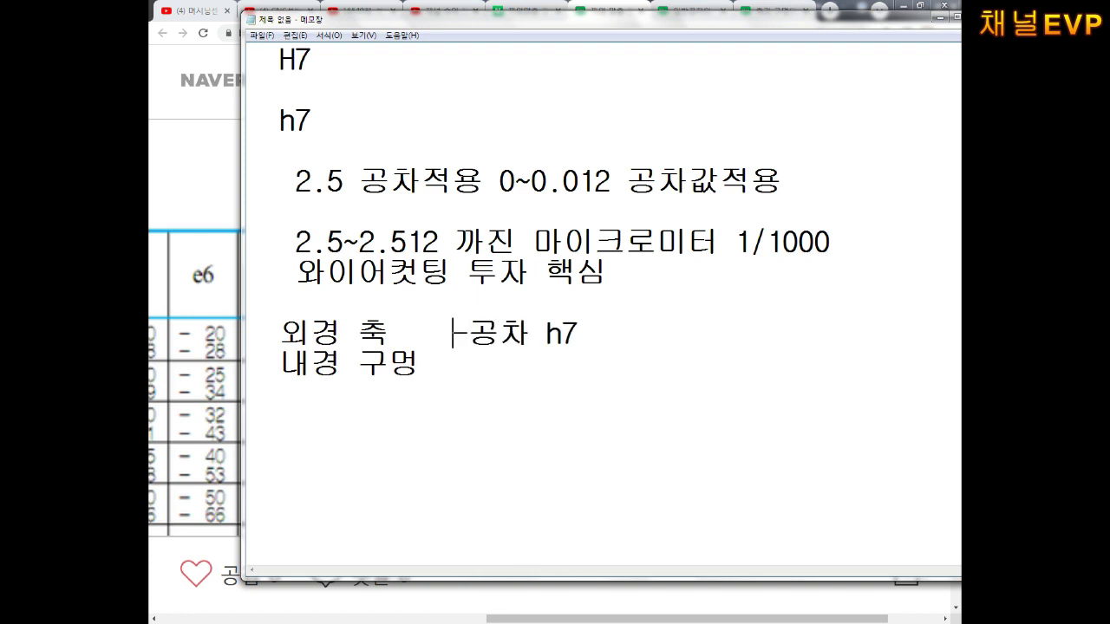
pyautogui.write('ㄱ')
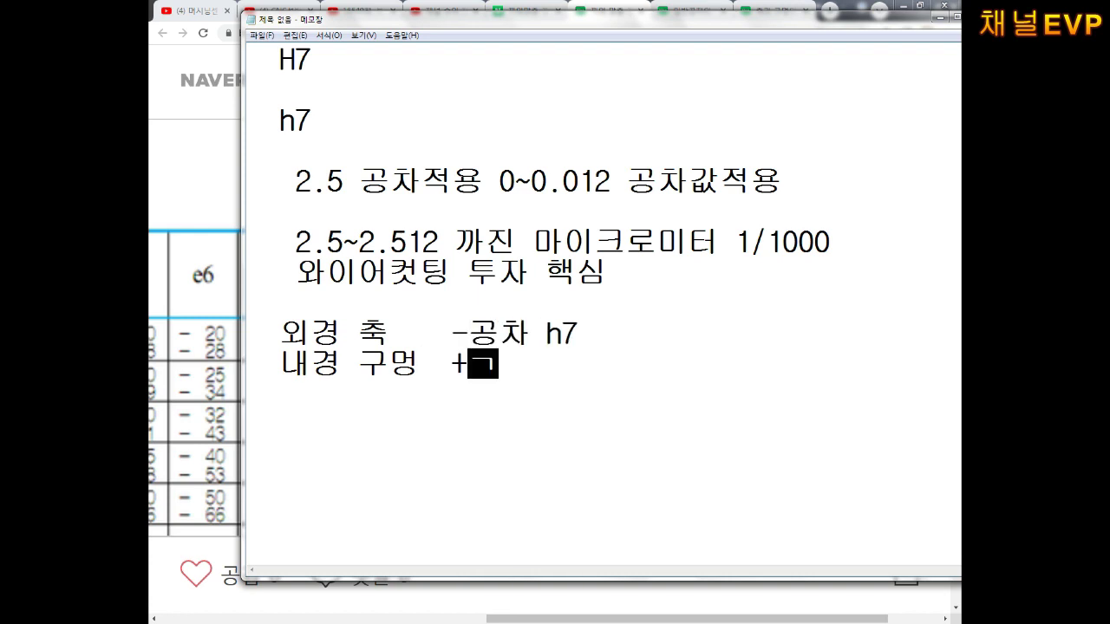
pyautogui.write('차 h')
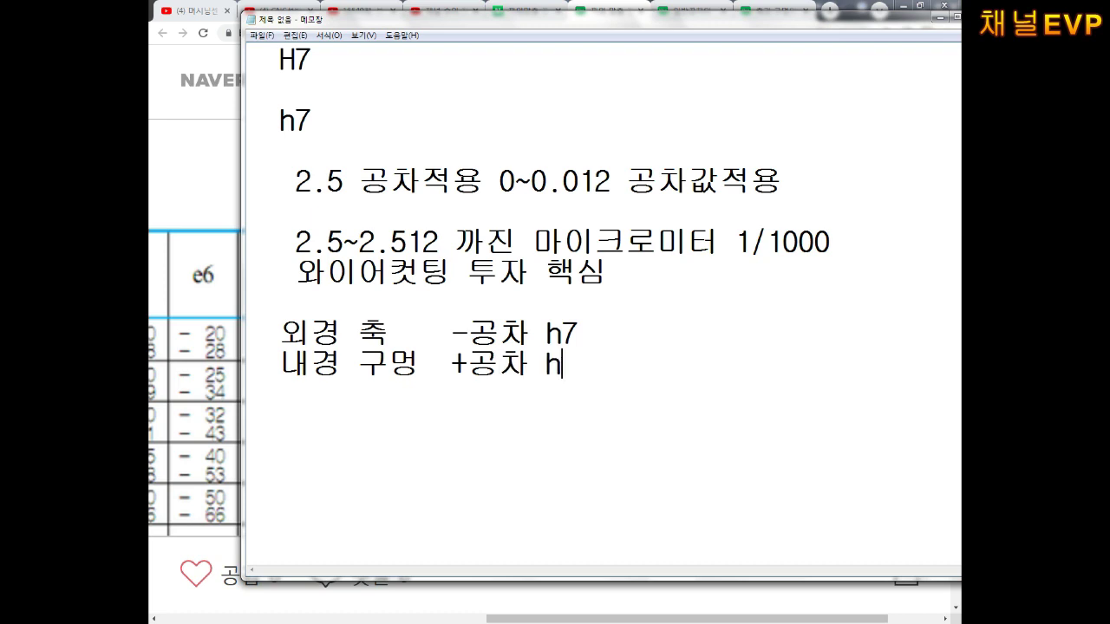
# Fill in tolerance classes h7 g6 and H7 G6, then return to AutoCAD.
pyautogui.press('BackSpace')
pyautogui.write('HJ')
pyautogui.write('7')
pyautogui.write('ㅎ')
pyautogui.press('BackSpace')
pyautogui.write('g')
pyautogui.press('BackSpace')
pyautogui.write('6')
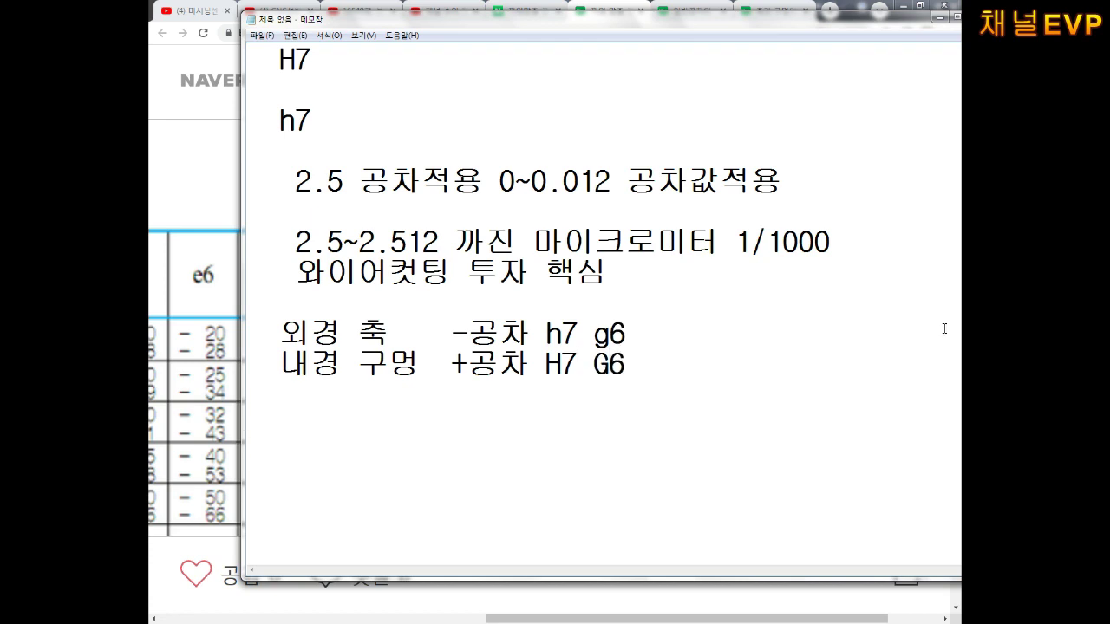
pyautogui.scroll(-1, 248, 486)
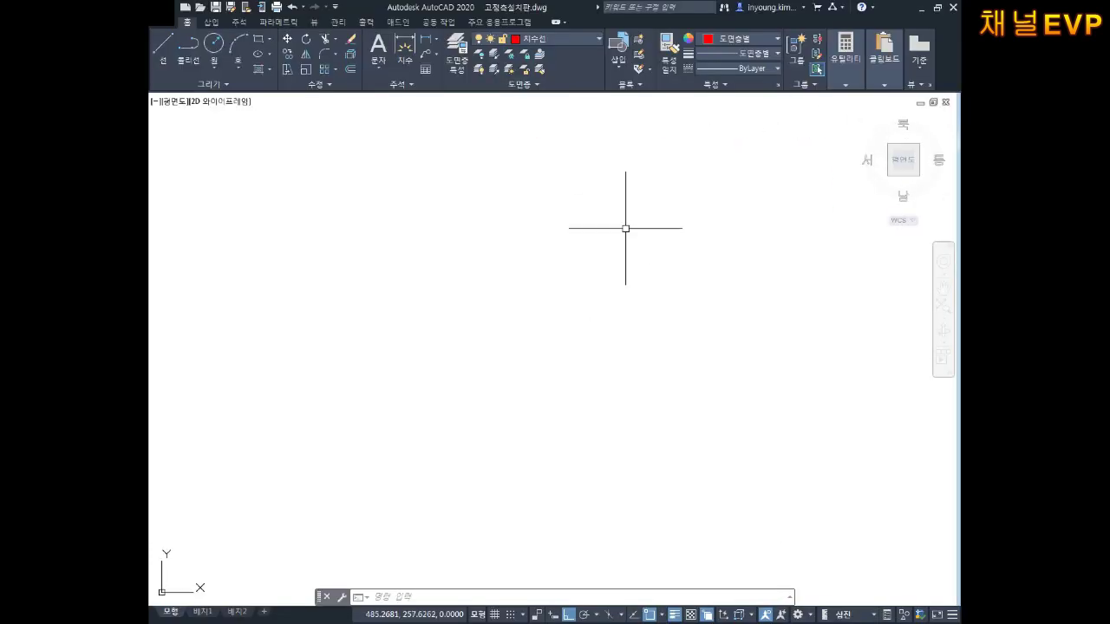
pyautogui.press('Escape')
pyautogui.press('Escape')
pyautogui.press('Escape')
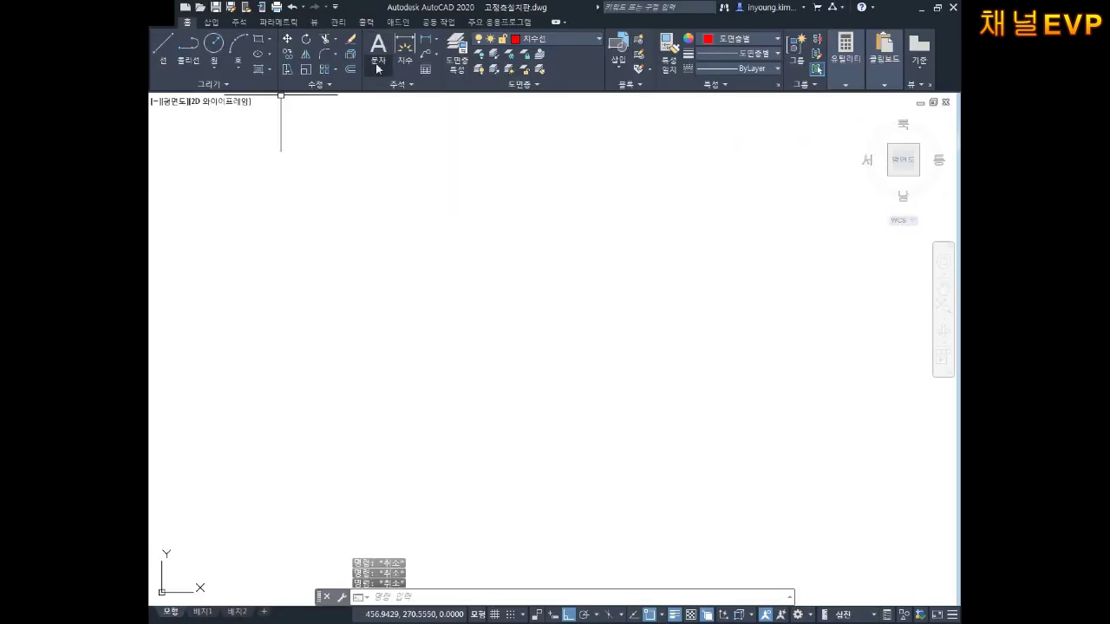
# On the 외형선 outline layer, draw a diameter-24 circle at the centre.
pyautogui.click(543, 39)
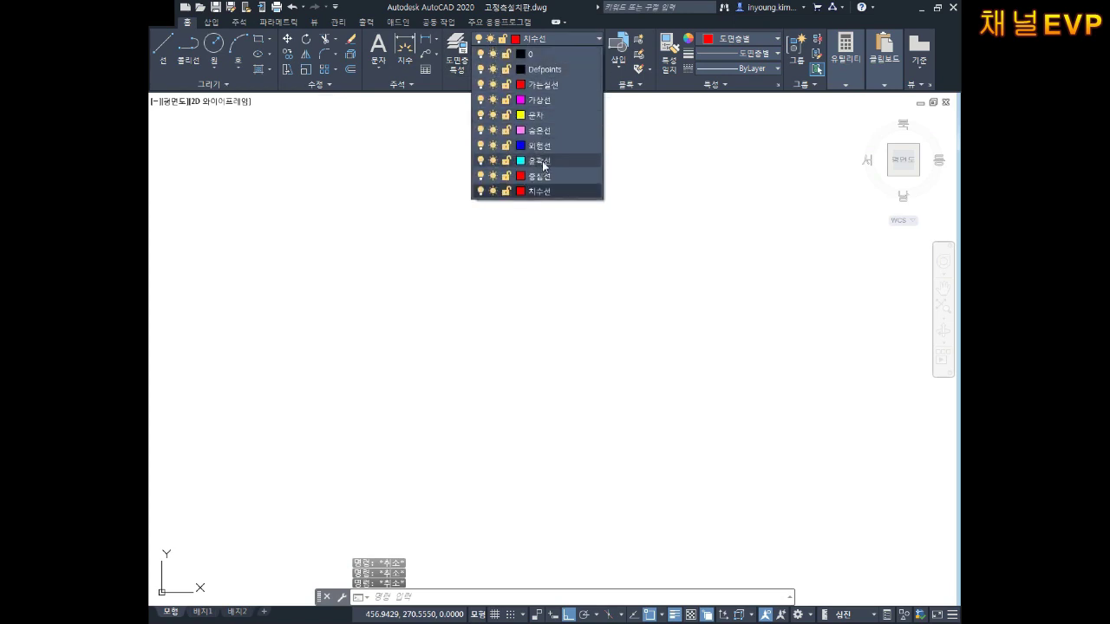
pyautogui.click(539, 146)
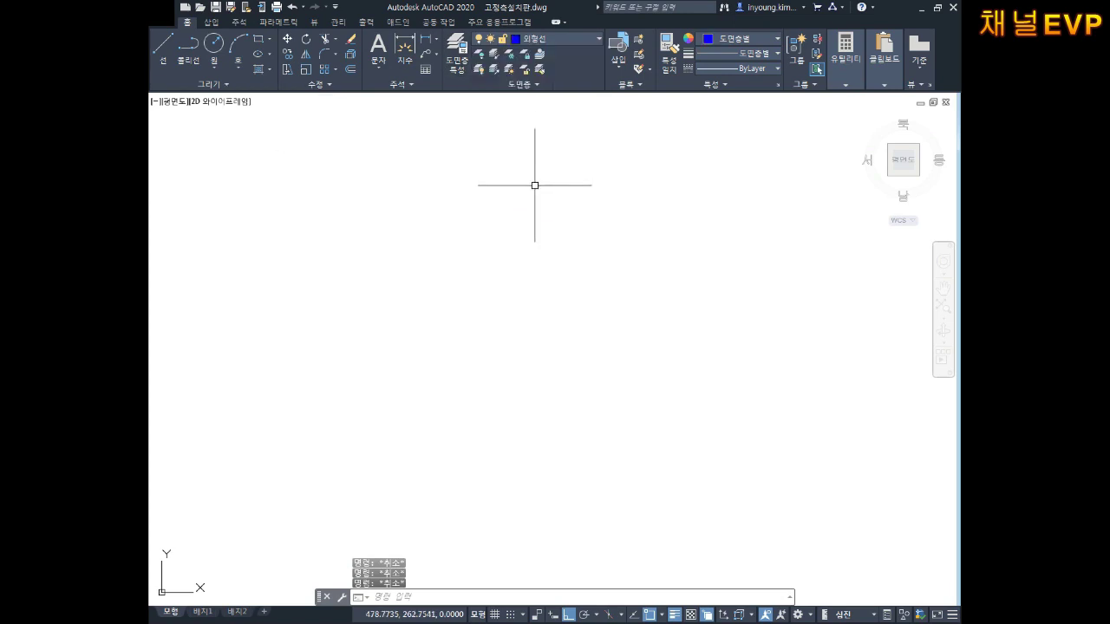
pyautogui.write('c')
pyautogui.press('Return')
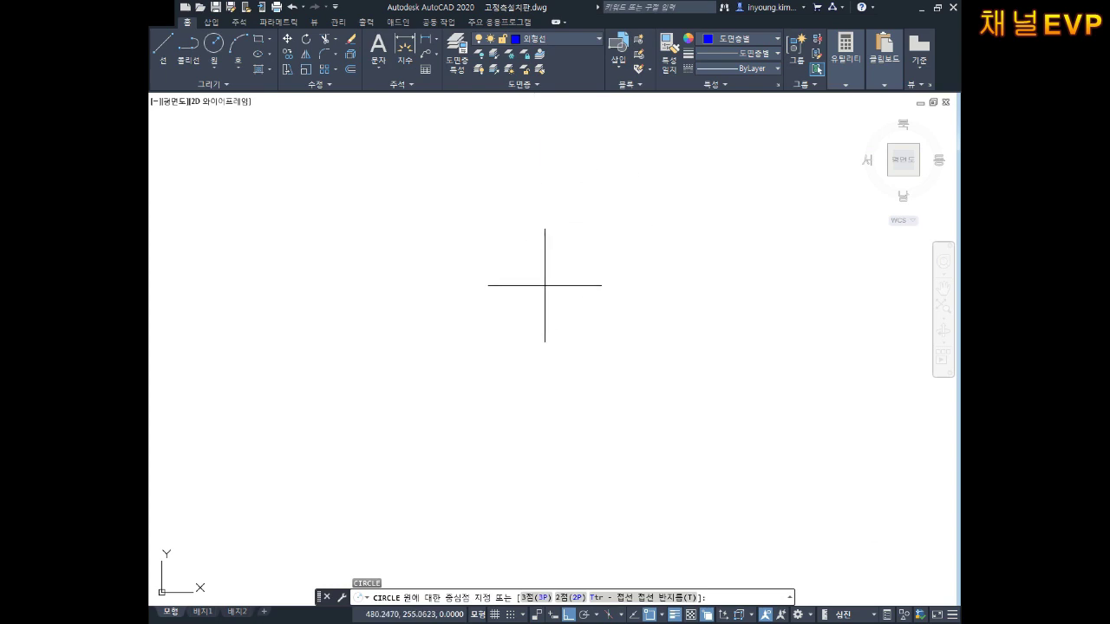
pyautogui.click(556, 319)
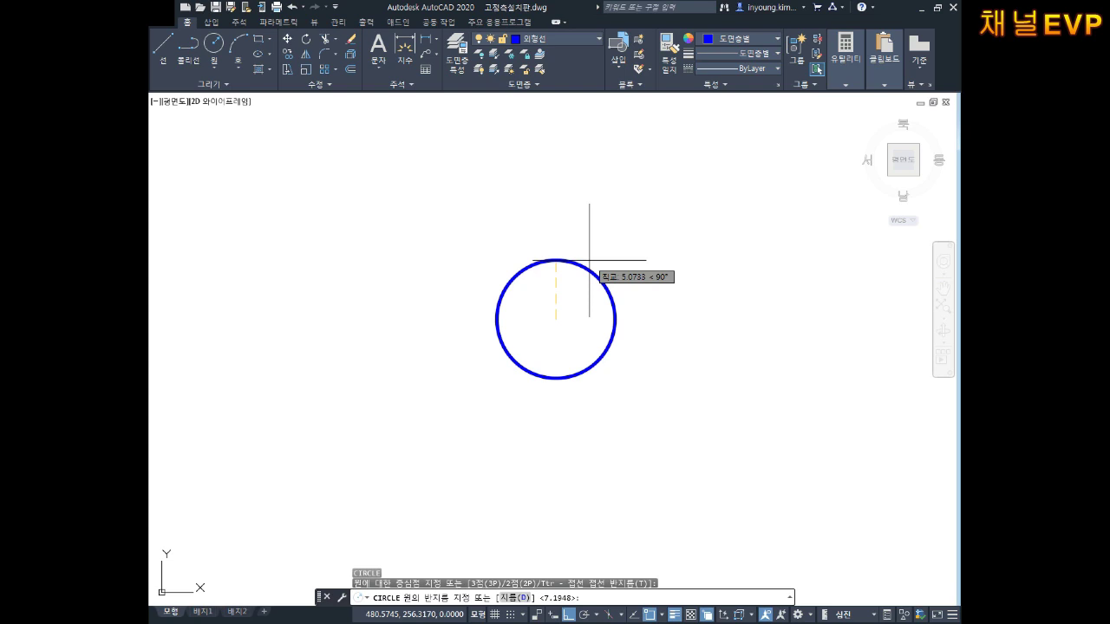
pyautogui.write('d')
pyautogui.press('Return')
pyautogui.write('2')
pyautogui.press('Return')
pyautogui.press('Escape')
pyautogui.press('Escape')
pyautogui.press('Escape')
# Add a Ø24 diameter dimension to the circle.
pyautogui.write('ㅁㅁ')
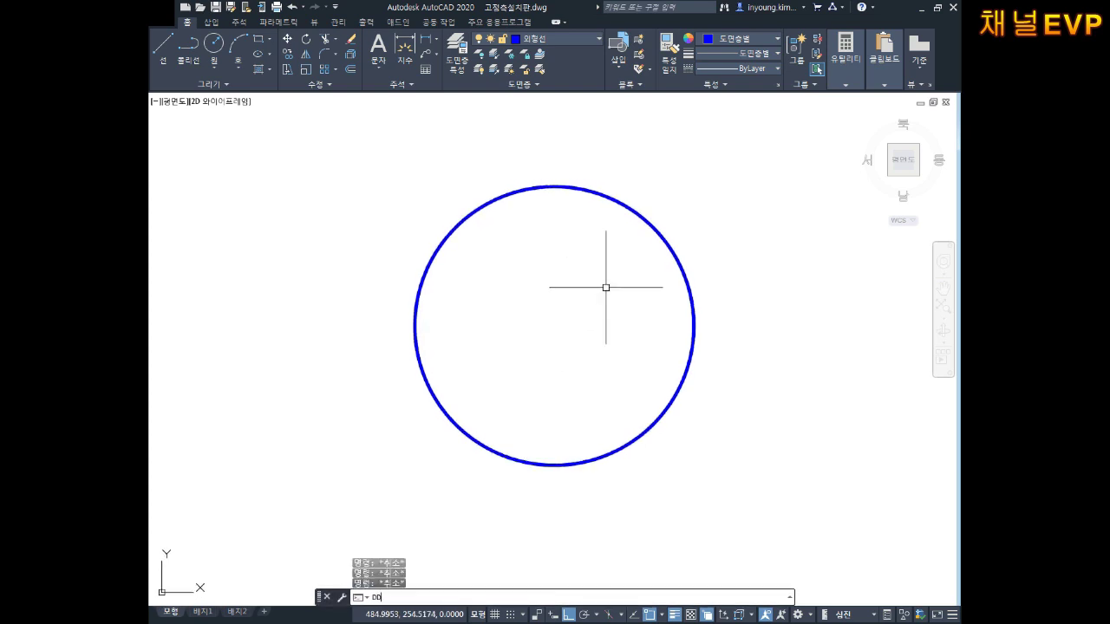
pyautogui.press('Return')
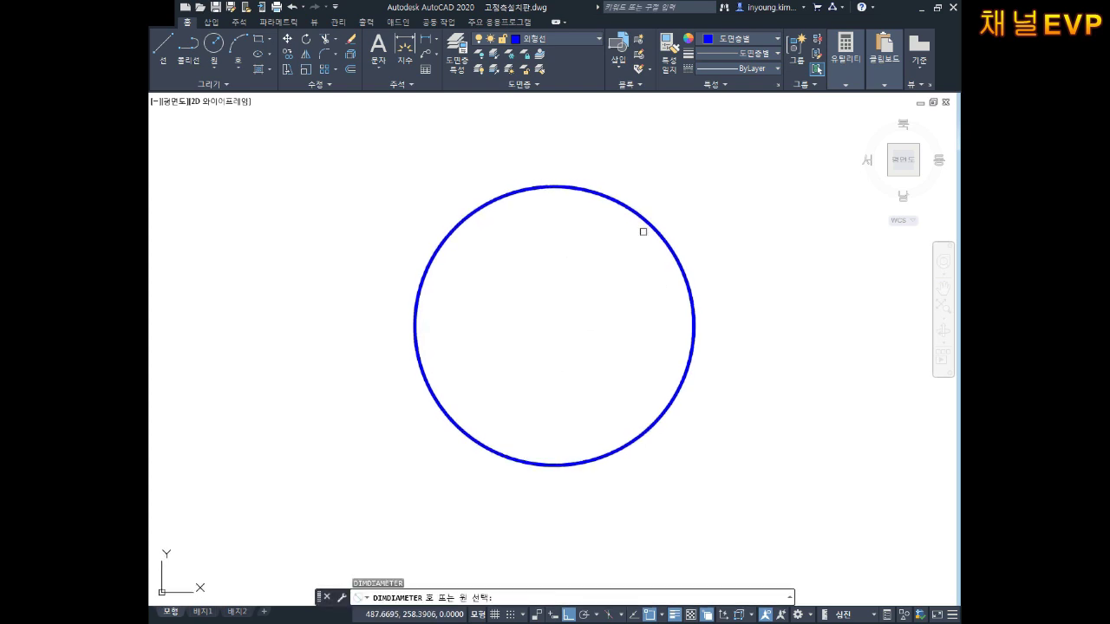
pyautogui.click(665, 234)
pyautogui.click(735, 175)
pyautogui.moveTo(732, 244); pyautogui.dragTo(730, 249, button='middle')
pyautogui.press('Escape')
pyautogui.press('Escape')
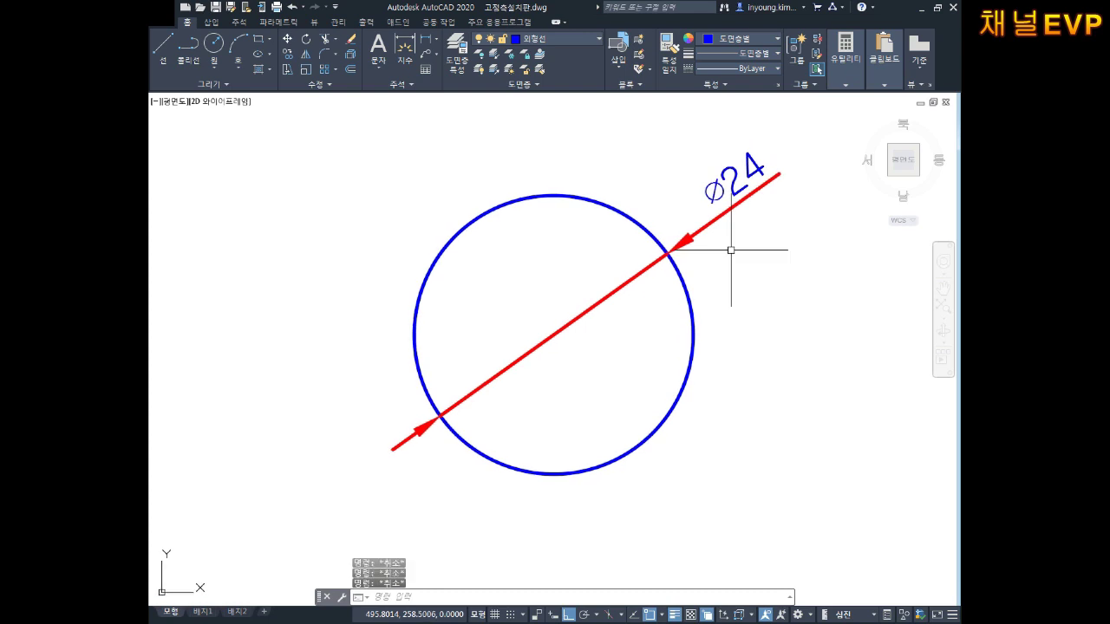
# Draw a concentric inner circle of diameter 21.51.
pyautogui.write('c')
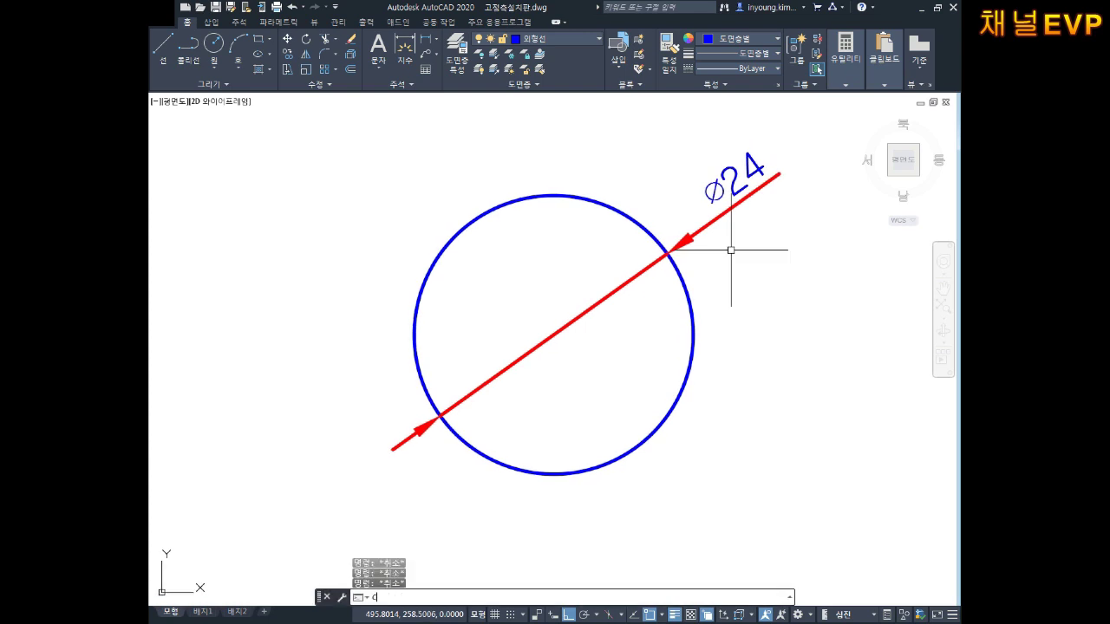
pyautogui.press('Return')
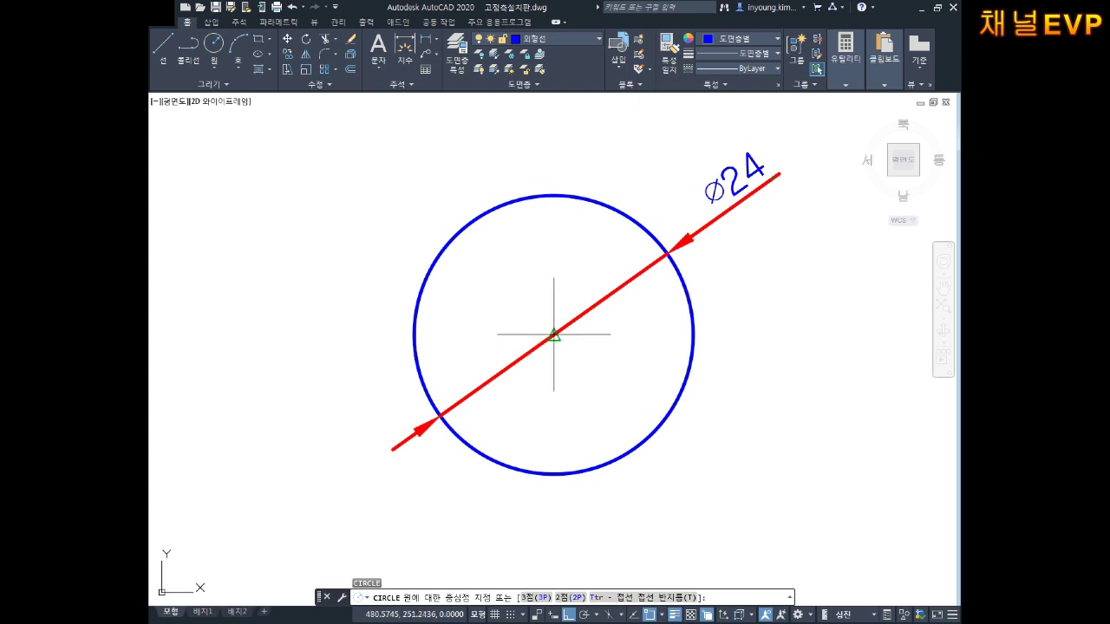
pyautogui.click(553, 335)
pyautogui.write('d')
pyautogui.press('Return')
pyautogui.write('21.51')
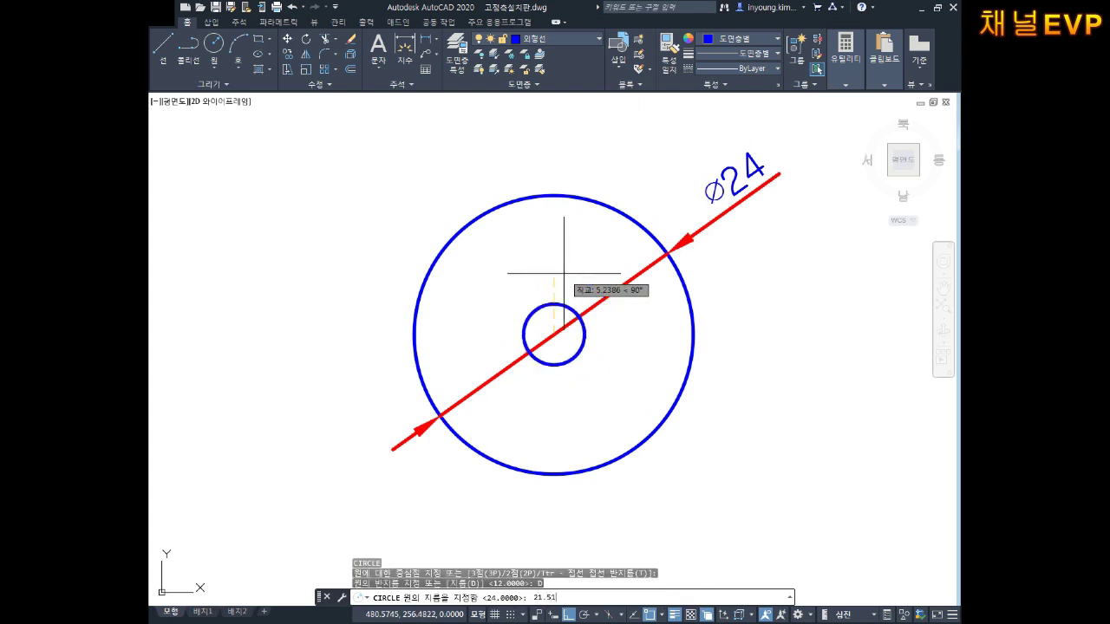
pyautogui.press('Return')
pyautogui.press('Escape')
pyautogui.press('Escape')
pyautogui.press('Escape')
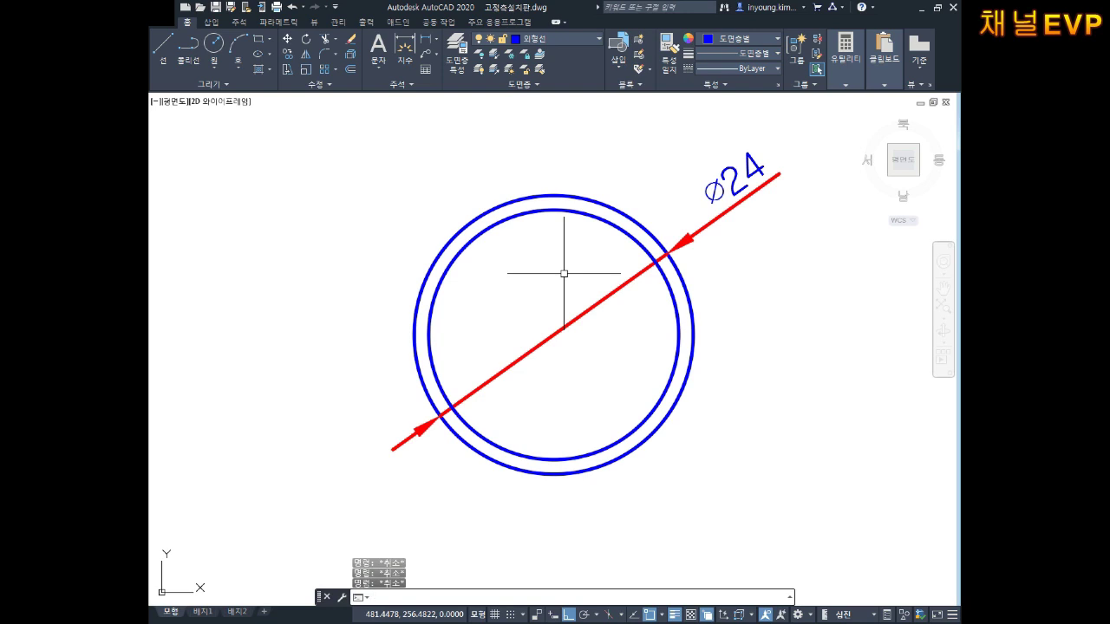
# Draw a radius-8 concentric circle and move it to the red dashed layer.
pyautogui.write('c')
pyautogui.press('Return')
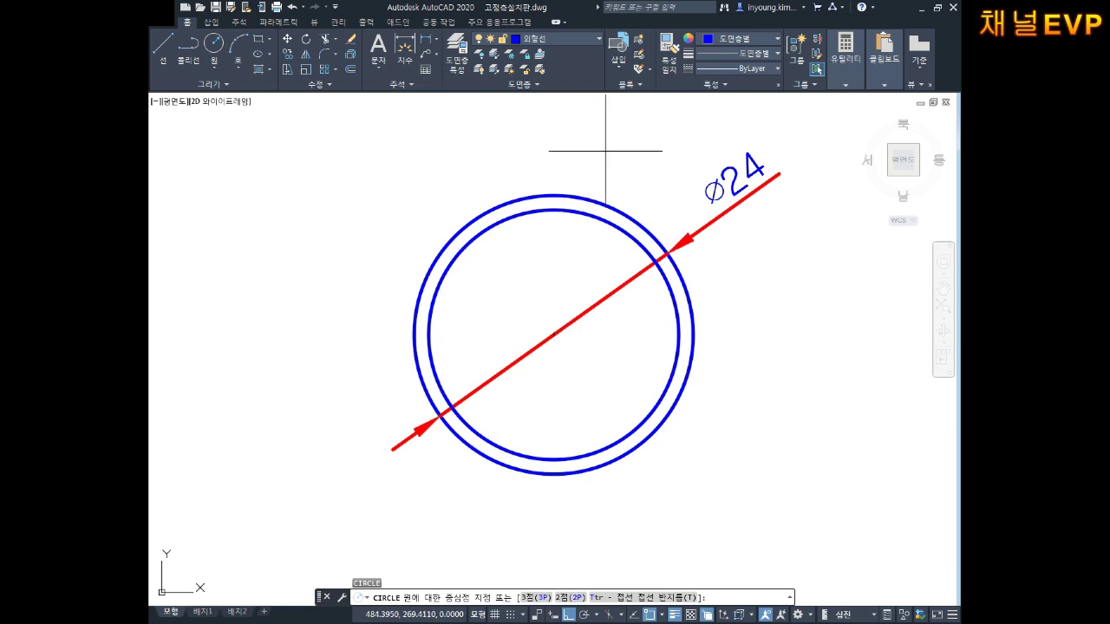
pyautogui.click(566, 331)
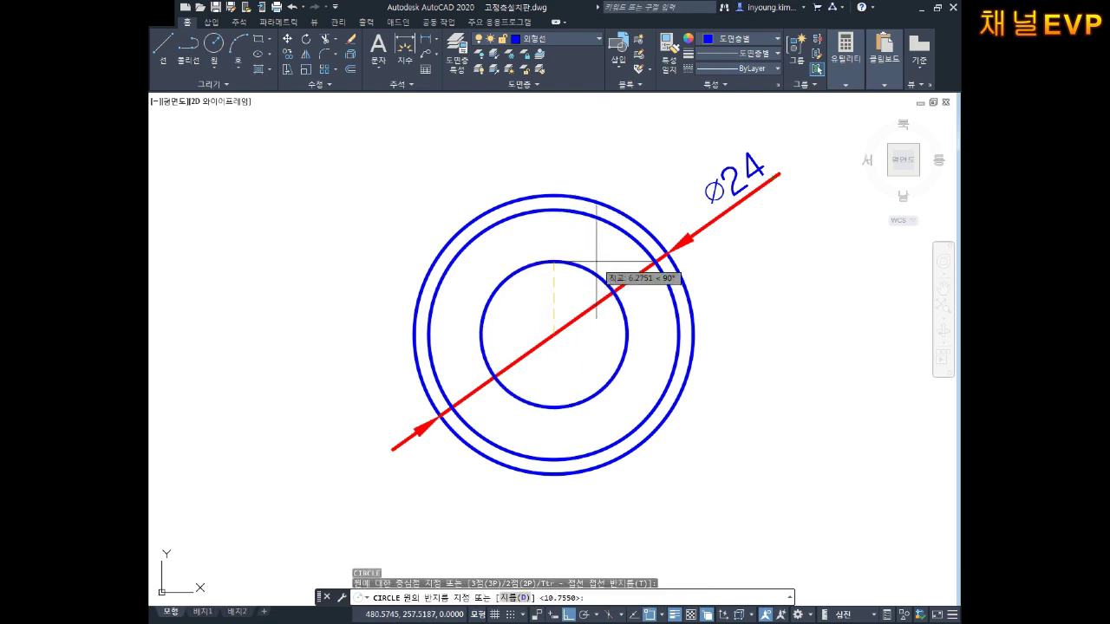
pyautogui.write('D8')
pyautogui.press('Return')
pyautogui.press('Escape')
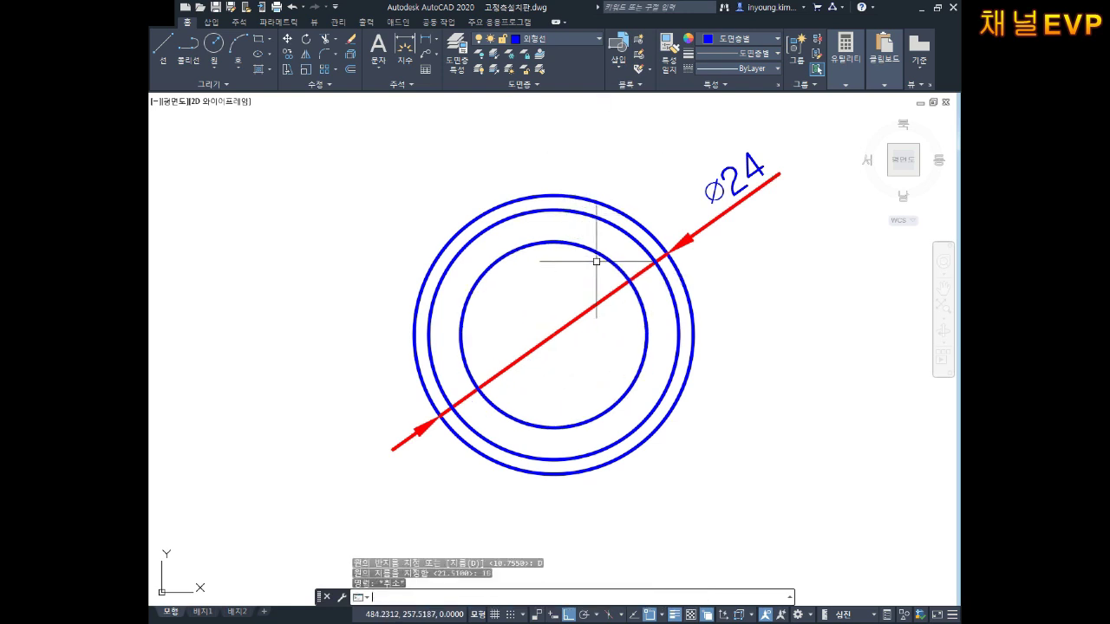
pyautogui.press('Escape')
pyautogui.press('Escape')
pyautogui.click(555, 242)
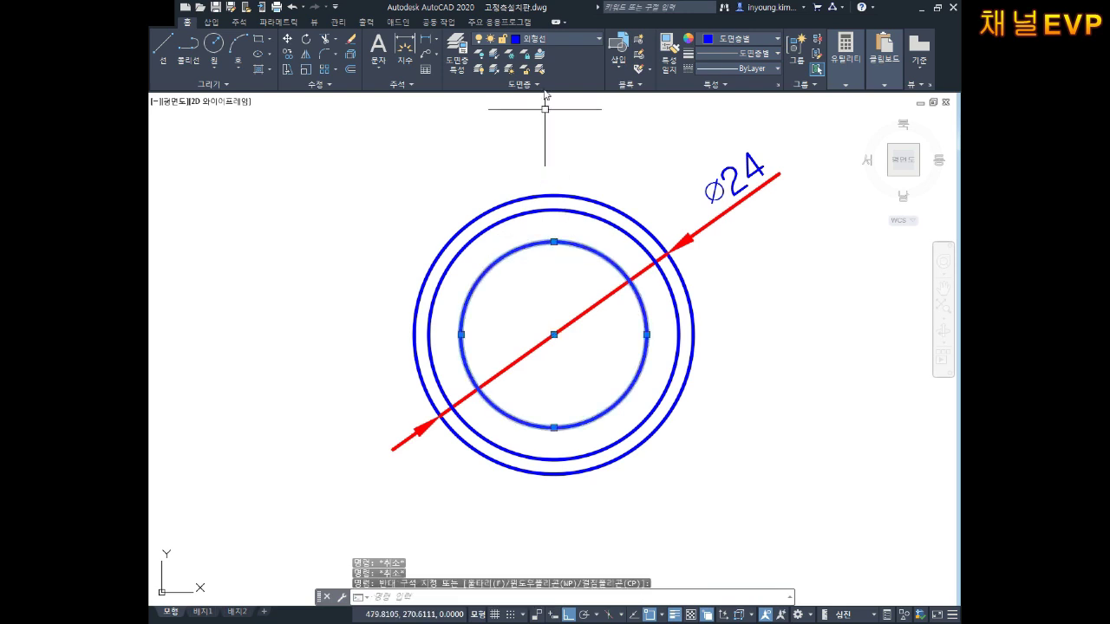
pyautogui.click(542, 45)
pyautogui.click(538, 156)
pyautogui.press('Escape')
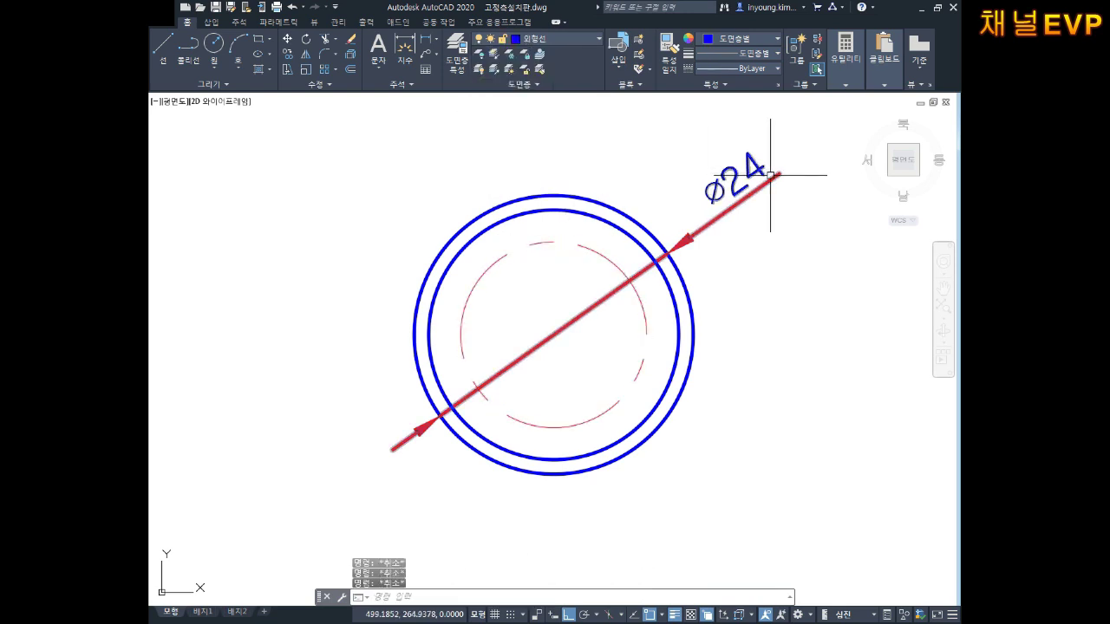
# Draw a 10.05-diameter bore circle at the plate's centre.
pyautogui.write('c')
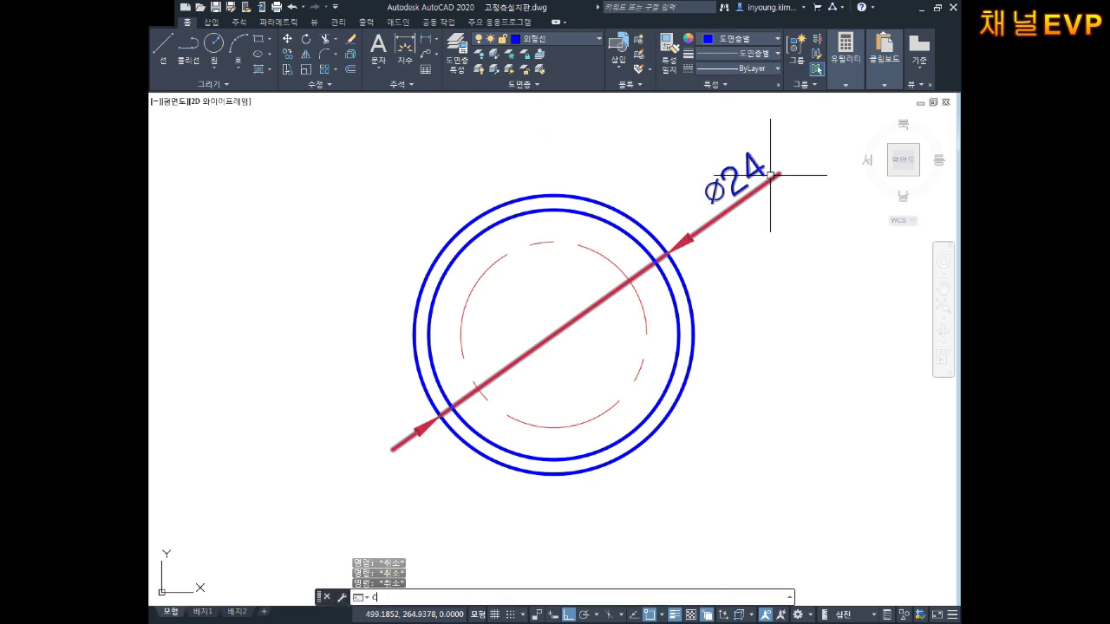
pyautogui.press('Return')
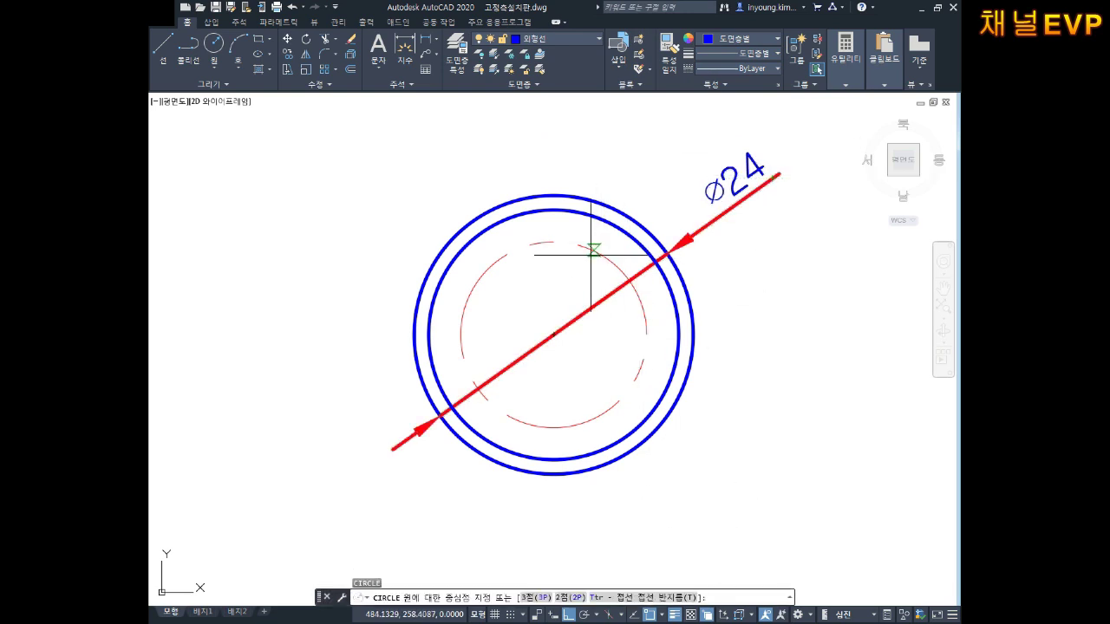
pyautogui.click(553, 334)
pyautogui.write('d')
pyautogui.press('Return')
pyautogui.write('1')
pyautogui.press('Return')
pyautogui.press('Escape')
pyautogui.press('Escape')
pyautogui.press('Escape')
# Delete the Ø24 diameter dimension.
pyautogui.click(752, 255)
pyautogui.click(731, 156)
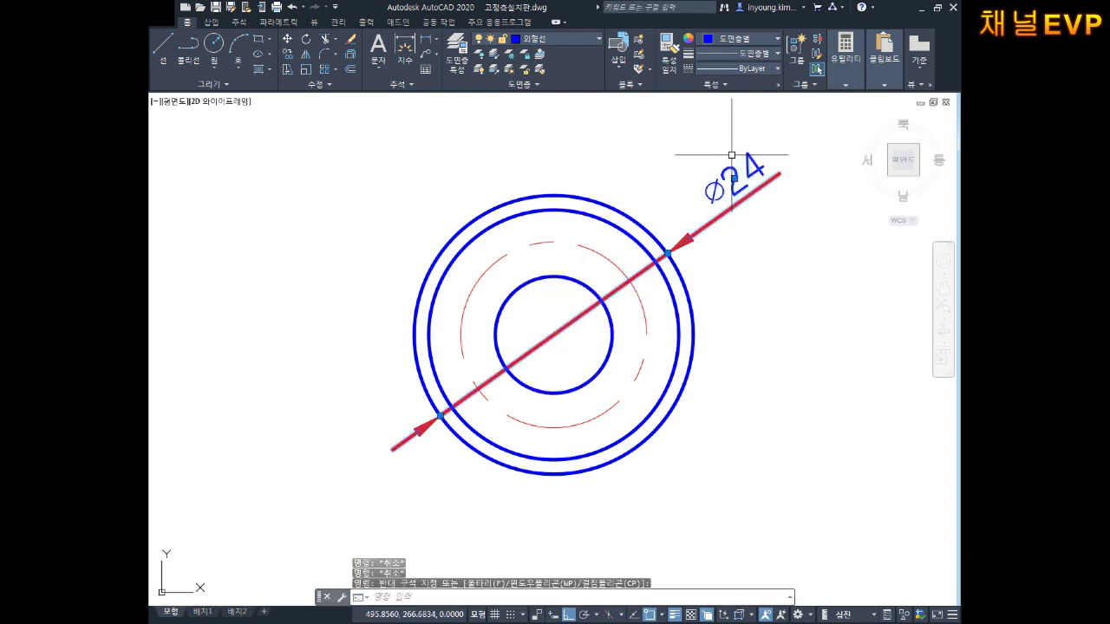
pyautogui.press('Delete')
pyautogui.moveTo(730, 154); pyautogui.dragTo(706, 165, button='middle')
pyautogui.press('Escape')
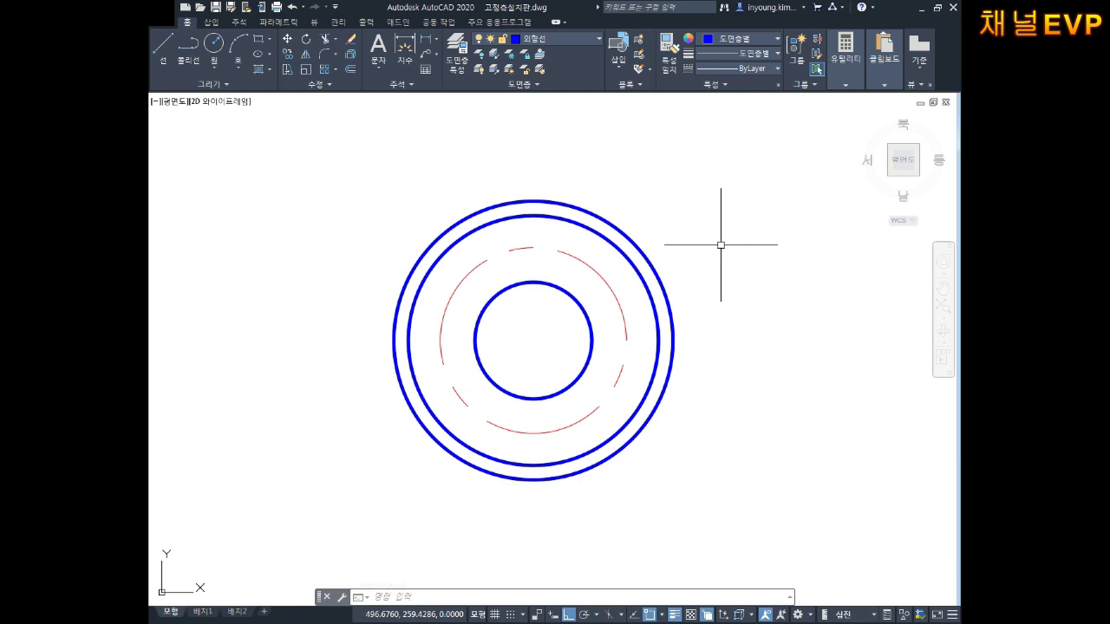
# Draw a 2.5-diameter hole centred on the right side of the pitch circle.
pyautogui.press('Escape')
pyautogui.write('c')
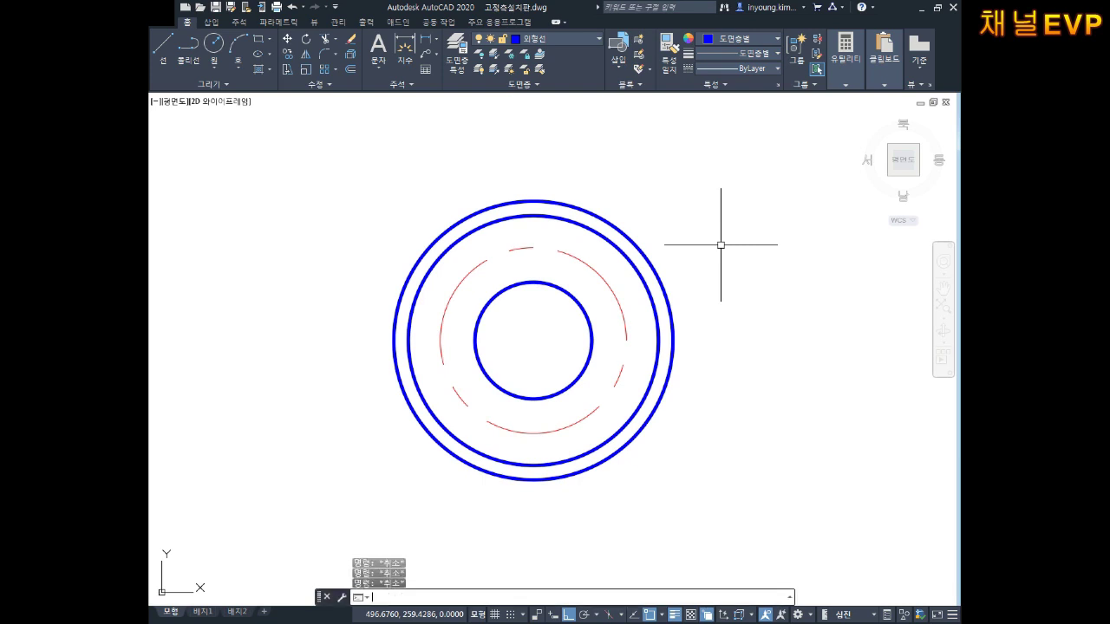
pyautogui.press('Return')
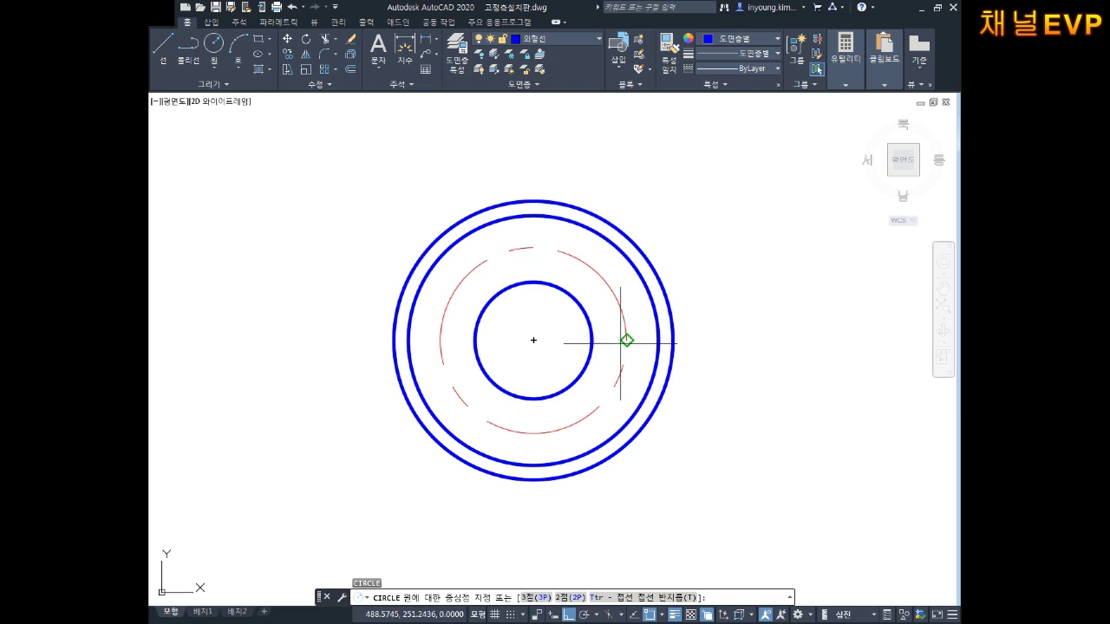
pyautogui.click(625, 340)
pyautogui.write('d')
pyautogui.press('Return')
pyautogui.write('2.')
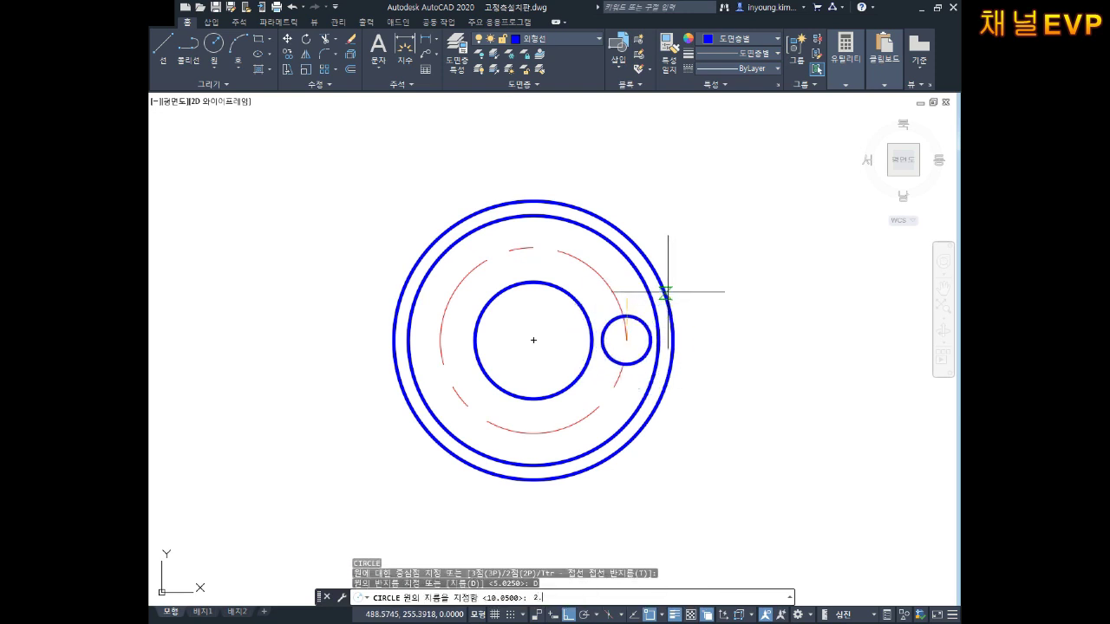
pyautogui.write('5')
pyautogui.press('Return')
pyautogui.press('Escape')
pyautogui.press('Escape')
pyautogui.press('Escape')
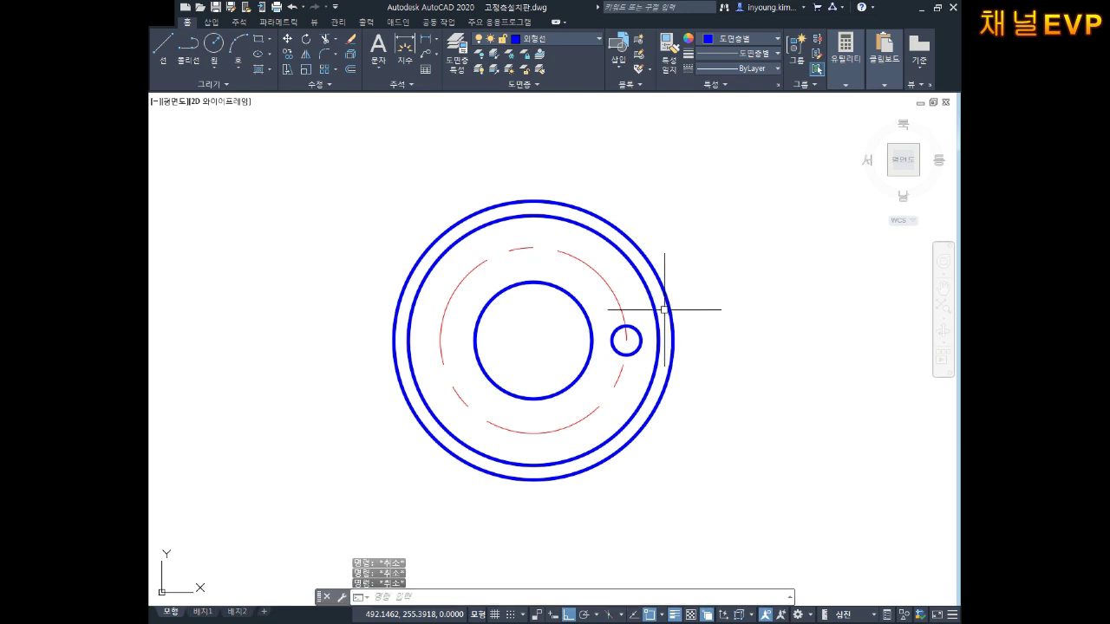
# Draw a vertical line through the small hole and select it.
pyautogui.scroll(2, 628, 342)
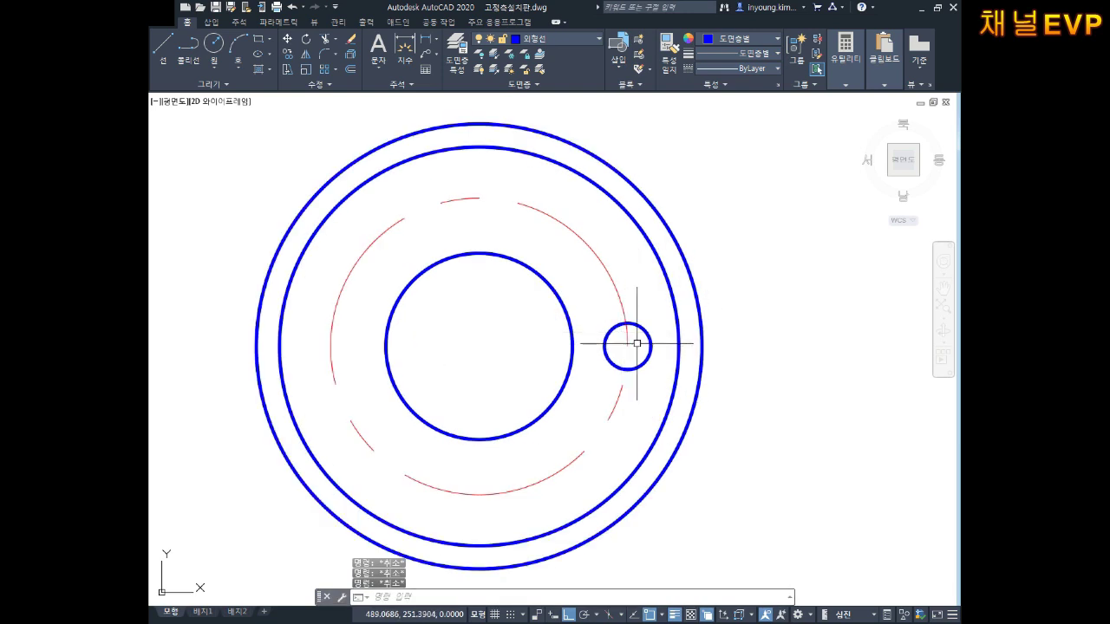
pyautogui.write('l')
pyautogui.press('Return')
pyautogui.click(628, 323)
pyautogui.click(628, 370)
pyautogui.press('Escape')
pyautogui.click(628, 340)
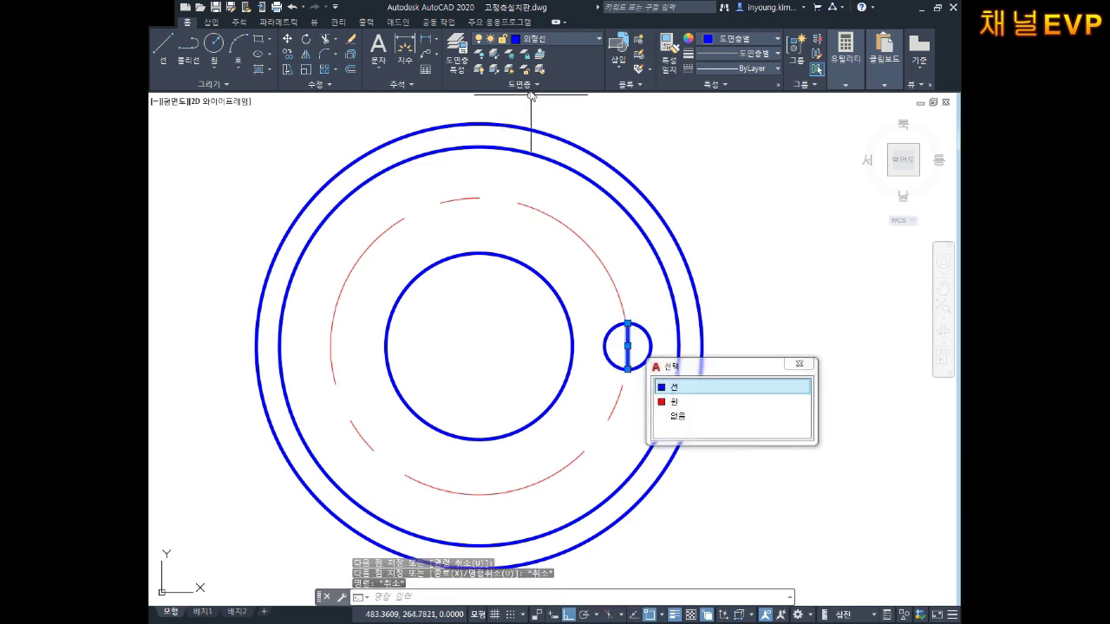
# Move the small hole's line onto the 중심선 layer.
pyautogui.click(559, 42)
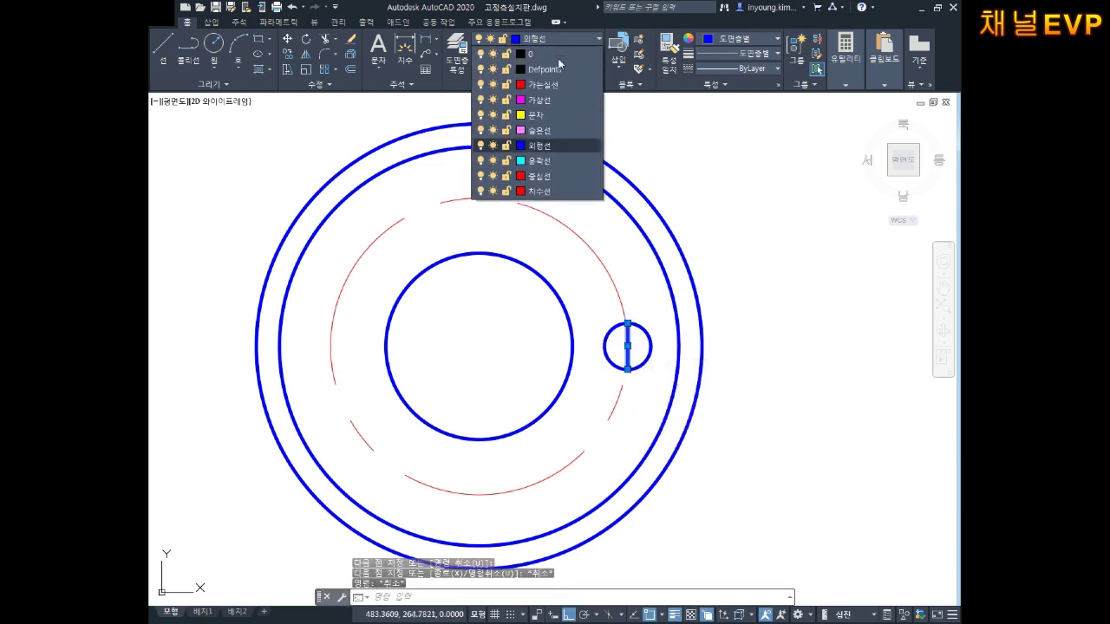
pyautogui.click(546, 181)
pyautogui.press('Escape')
pyautogui.press('Escape')
pyautogui.scroll(4, 625, 334)
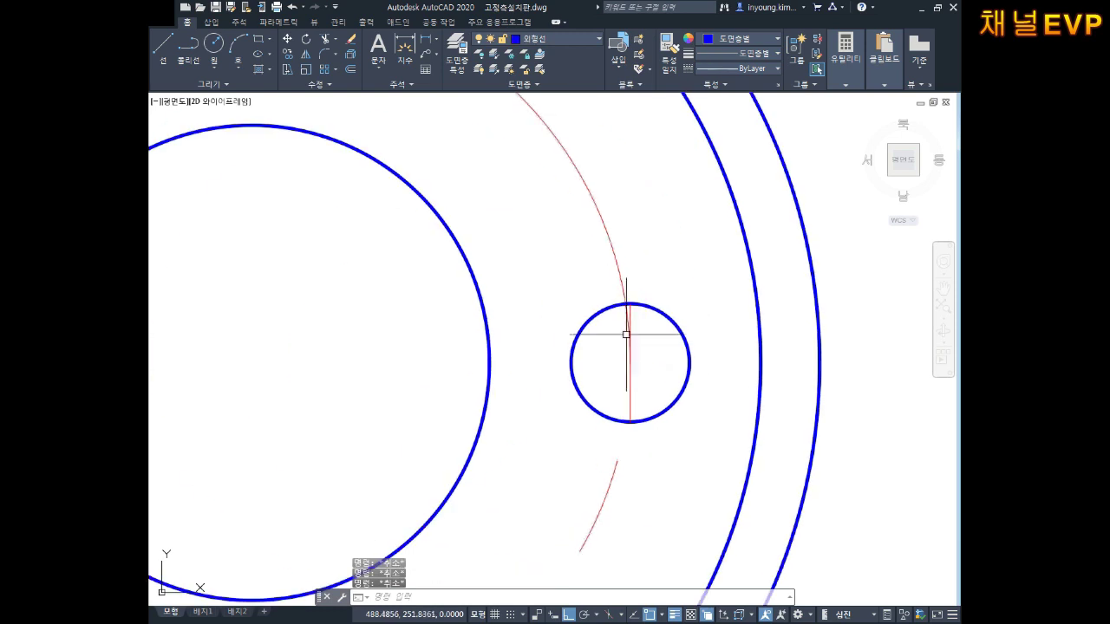
pyautogui.scroll(-5, 694, 312)
pyautogui.scroll(1, 692, 327)
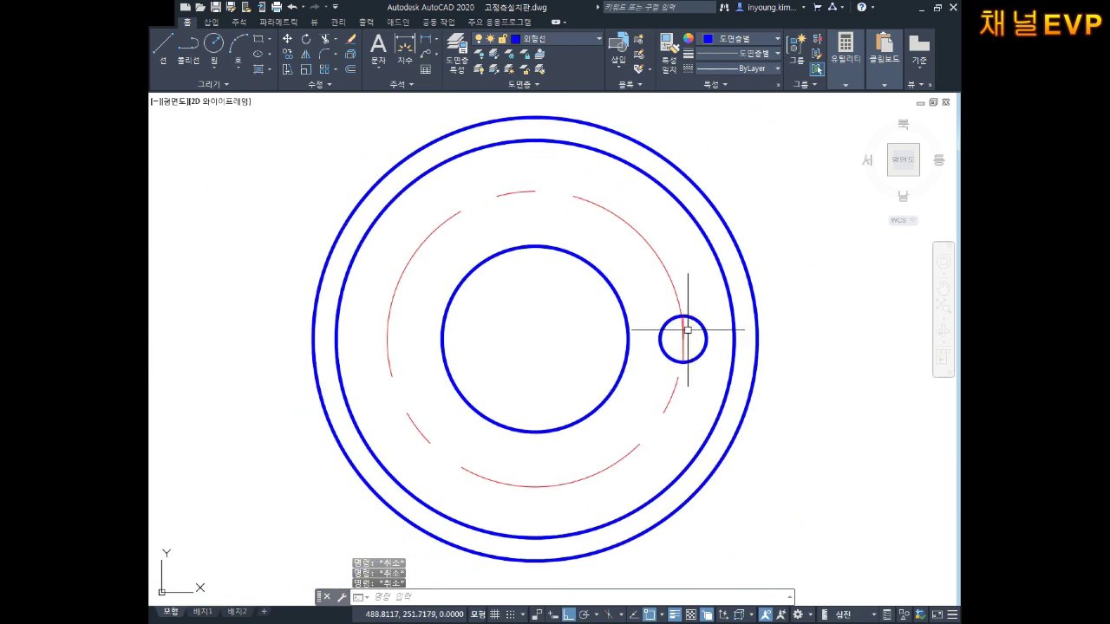
# Draw horizontal and vertical lines across the outer circle, quadrant to quadrant.
pyautogui.write('l')
pyautogui.press('Return')
pyautogui.click(313, 339)
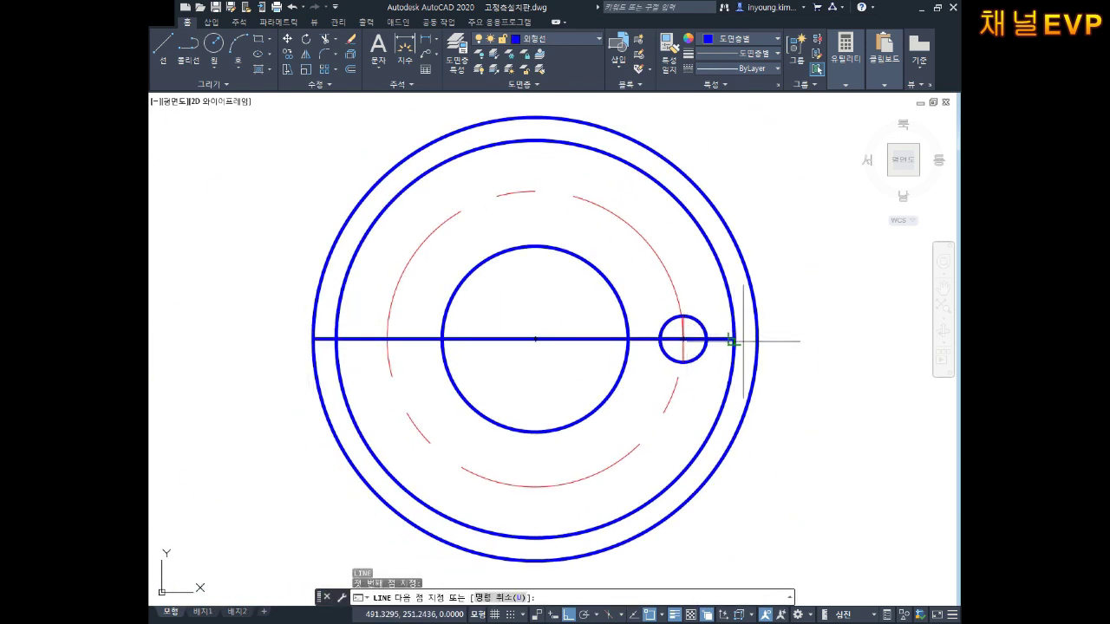
pyautogui.click(758, 339)
pyautogui.press('Return')
pyautogui.moveTo(743, 292); pyautogui.dragTo(745, 313, button='middle')
pyautogui.press('Return')
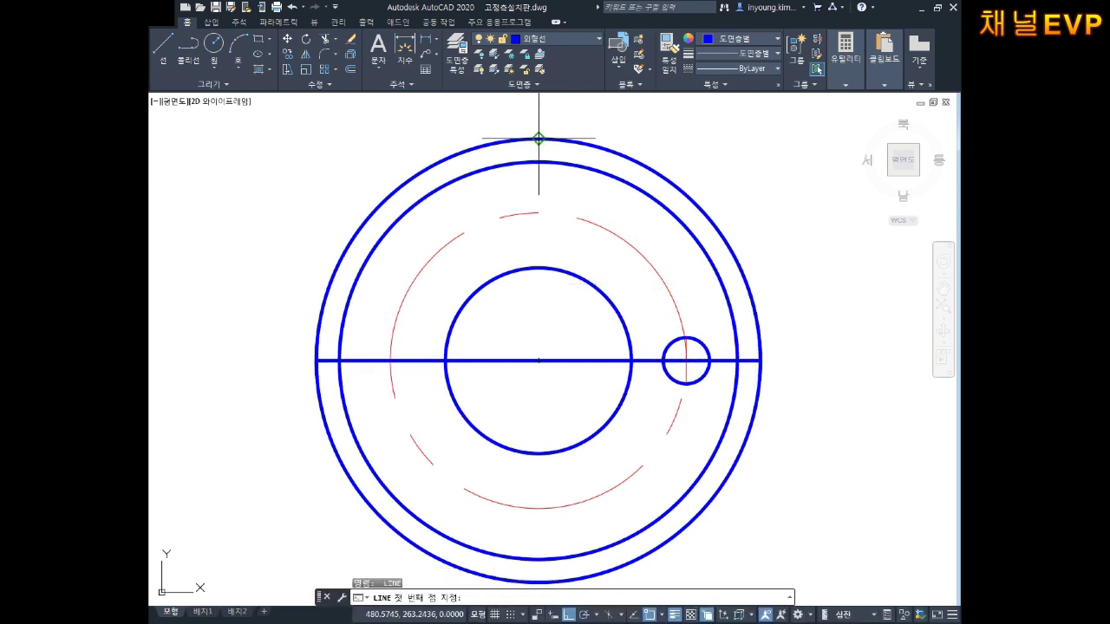
pyautogui.click(539, 138)
pyautogui.moveTo(526, 485); pyautogui.dragTo(526, 444, button='middle')
pyautogui.click(539, 544)
pyautogui.press('Escape')
pyautogui.press('Escape')
# Put both new cross lines on the 중심선 layer.
pyautogui.click(601, 96)
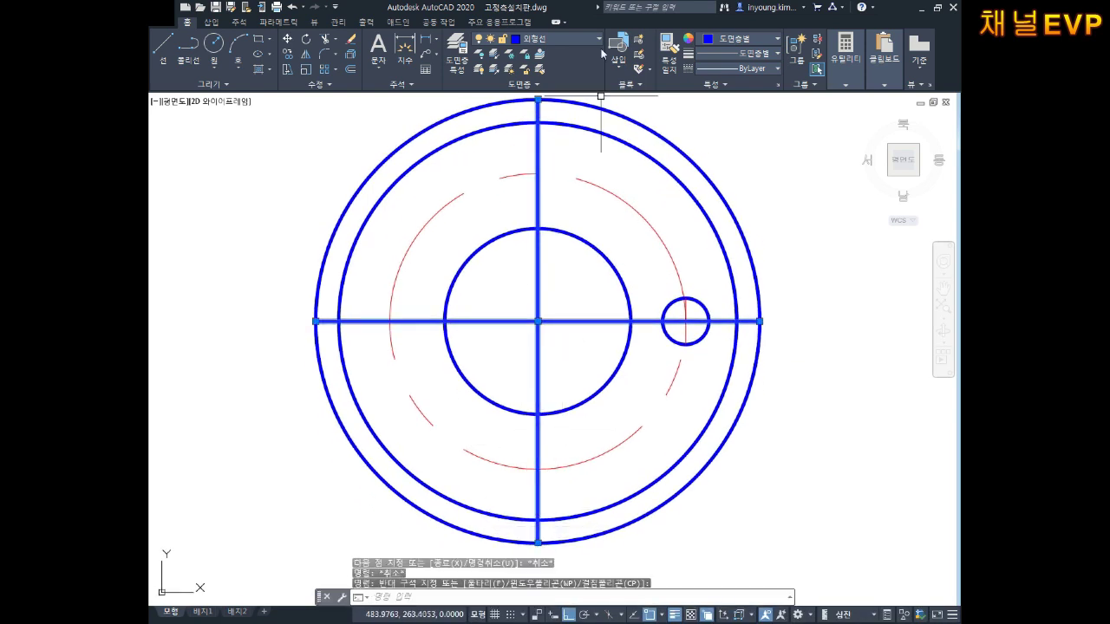
pyautogui.click(544, 38)
pyautogui.click(544, 181)
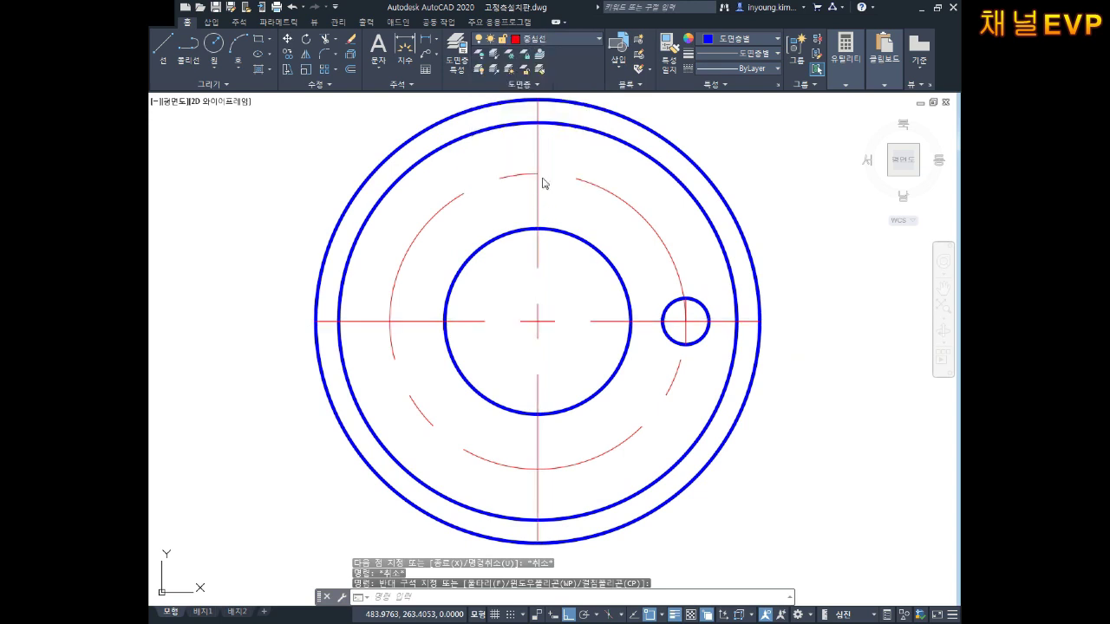
pyautogui.press('Escape')
pyautogui.press('Escape')
# LENGTHEN the plate's cross centre line ends by a delta of 3.
pyautogui.write('len')
pyautogui.press('Return')
pyautogui.write('de')
pyautogui.press('Return')
pyautogui.write('3')
pyautogui.press('Return')
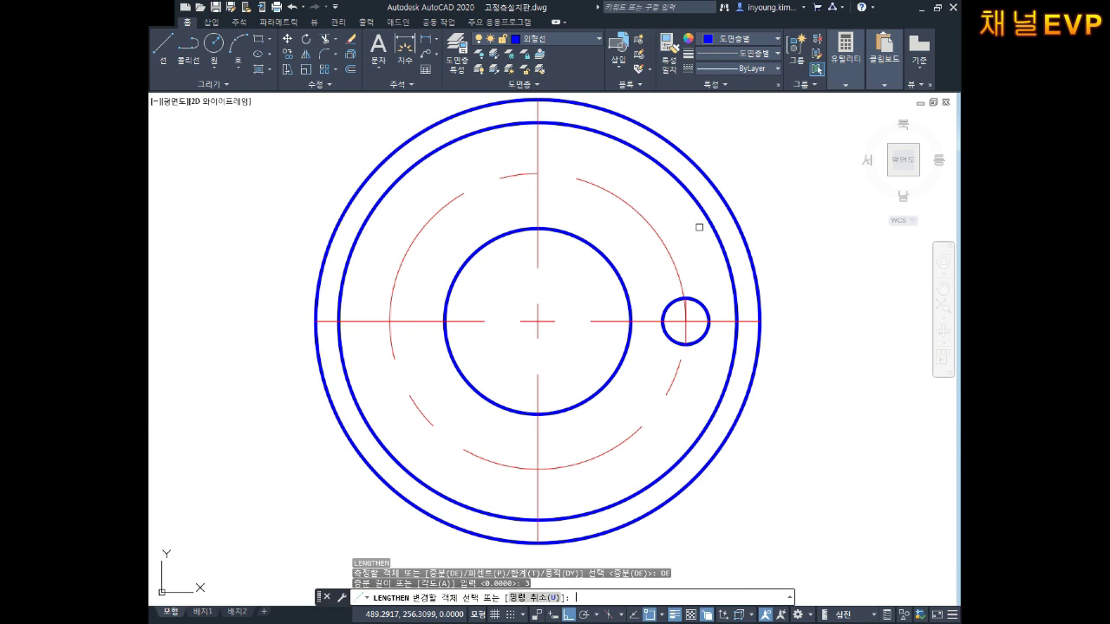
pyautogui.click(543, 137)
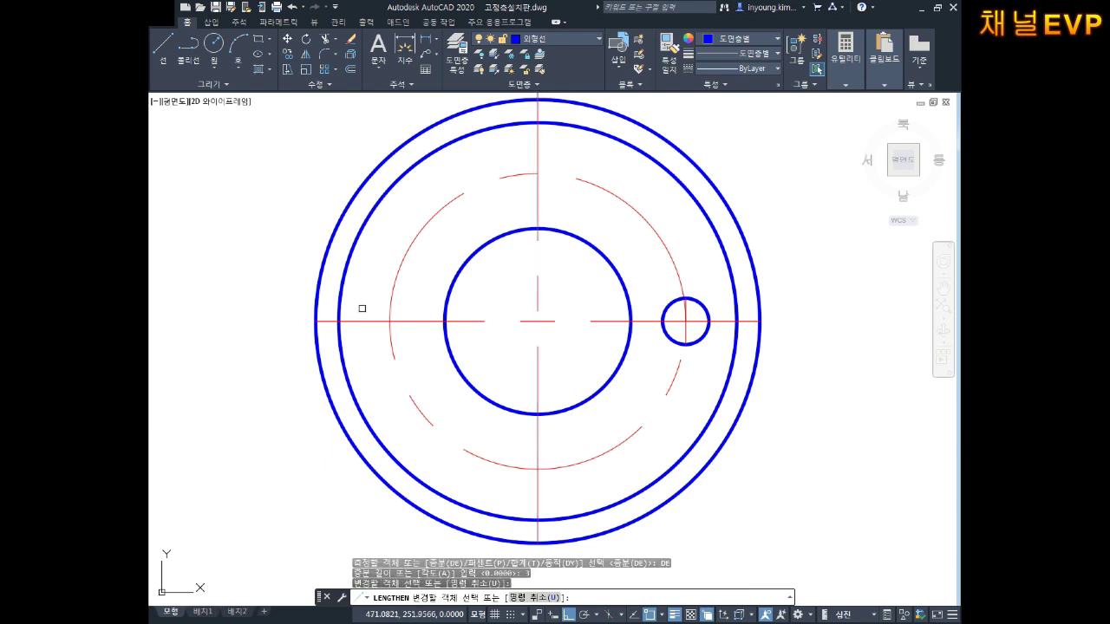
pyautogui.click(364, 323)
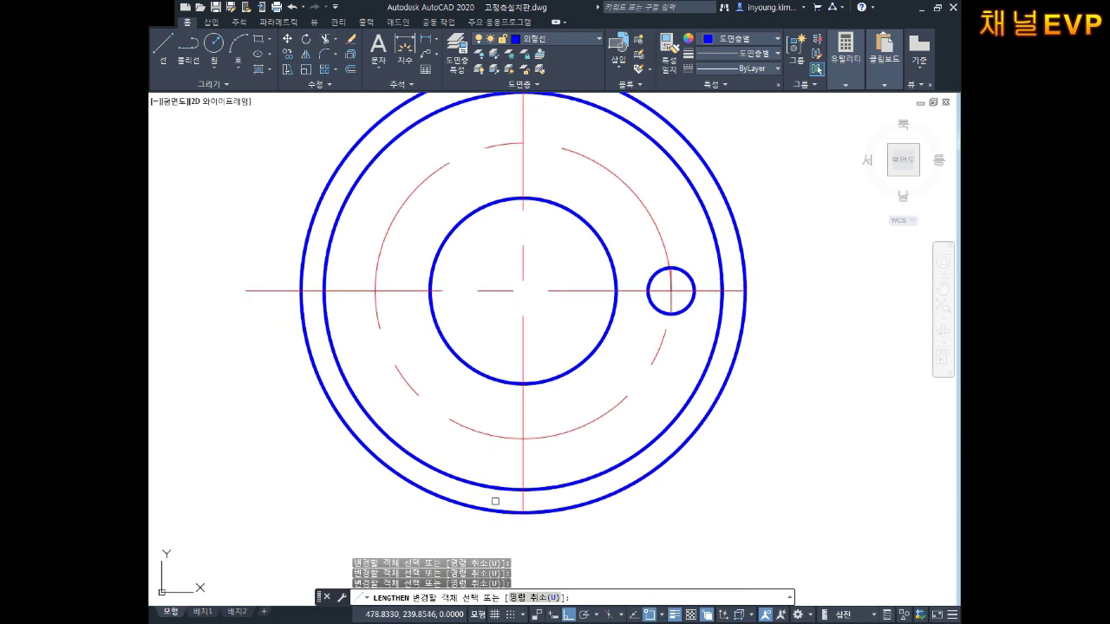
pyautogui.moveTo(633, 409); pyautogui.dragTo(569, 431, button='middle')
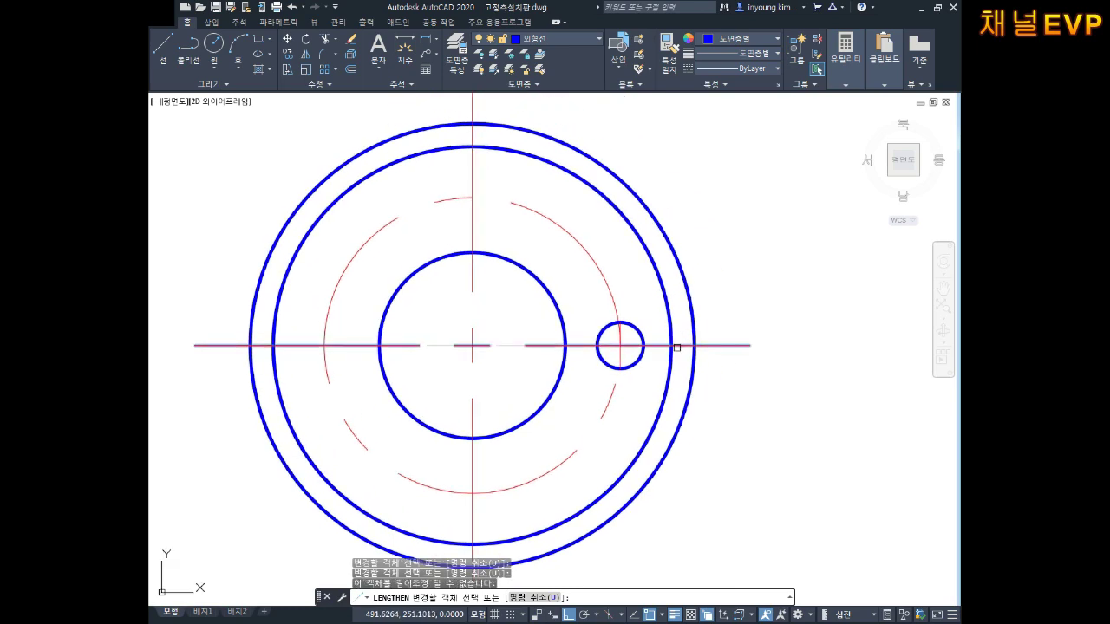
pyautogui.click(620, 322)
pyautogui.scroll(3, 621, 323)
pyautogui.click(606, 322)
# Extend the small hole's vertical centre line ends by the same delta of 3.
pyautogui.scroll(3, 606, 322)
pyautogui.click(615, 316)
pyautogui.scroll(-4, 611, 378)
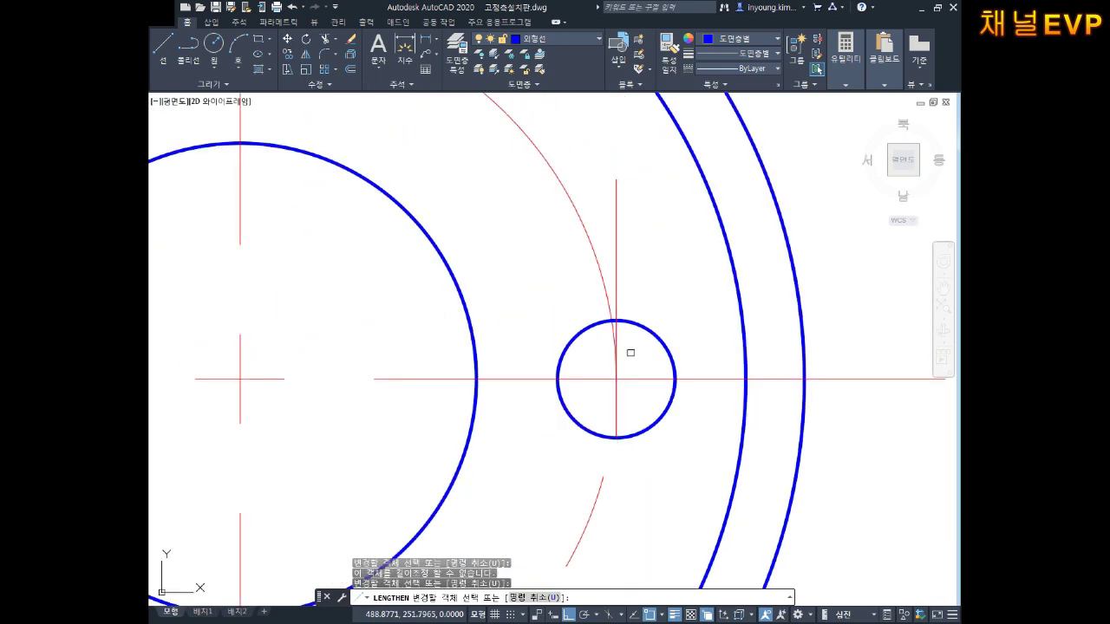
pyautogui.click(604, 380)
pyautogui.scroll(5, 604, 380)
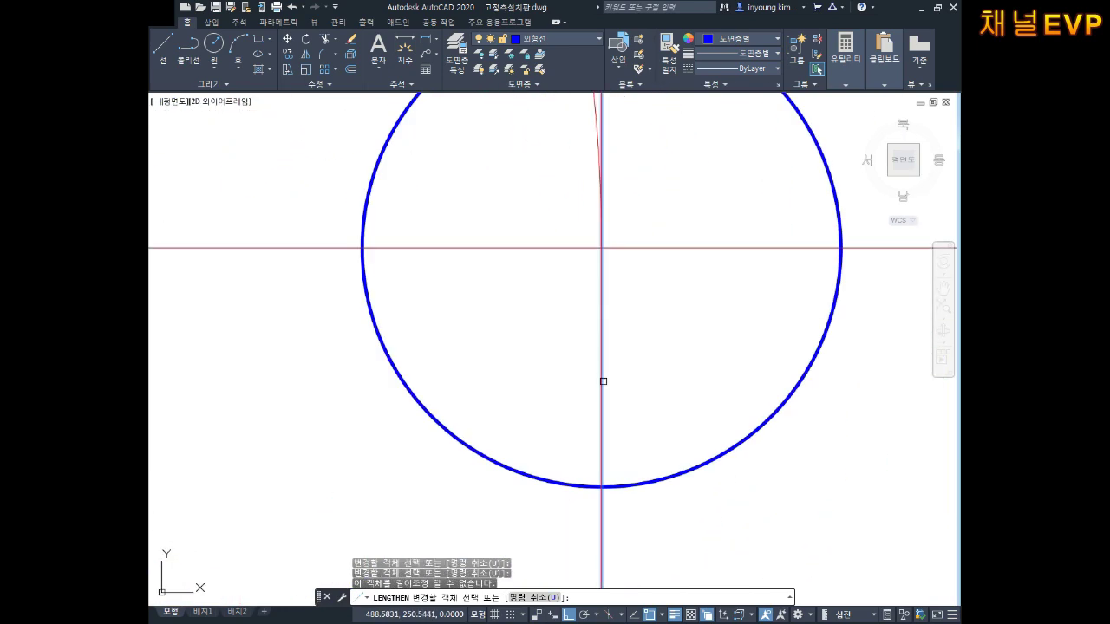
pyautogui.scroll(-5, 604, 380)
pyautogui.click(604, 373)
pyautogui.click(591, 363)
pyautogui.click(605, 380)
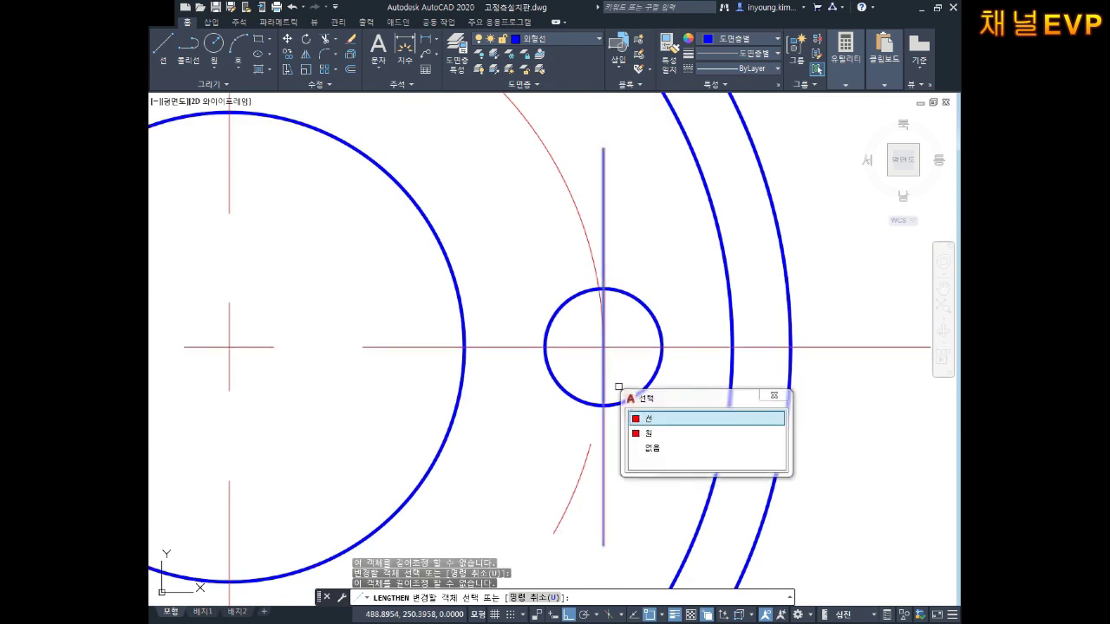
pyautogui.click(650, 419)
pyautogui.scroll(-3, 655, 339)
pyautogui.press('Escape')
pyautogui.press('Escape')
pyautogui.click(633, 277)
pyautogui.press('Escape')
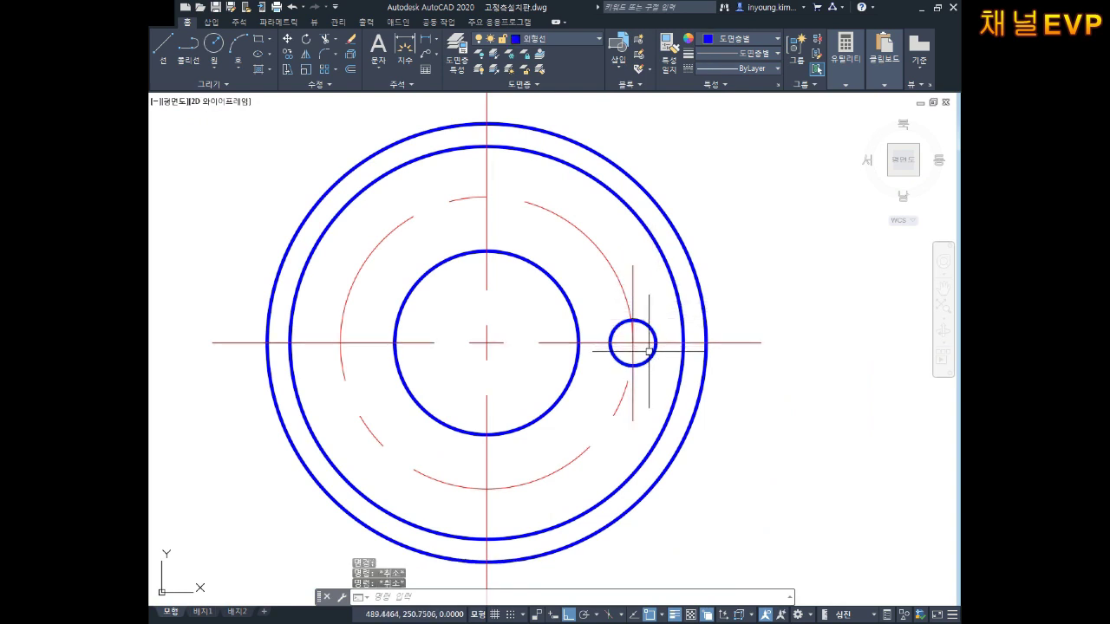
# Set the hole's vertical centre line linetype scale to 0.5 in Properties.
pyautogui.hotkey('ctrl', '1')
pyautogui.moveTo(614, 378); pyautogui.dragTo(684, 383, button='middle')
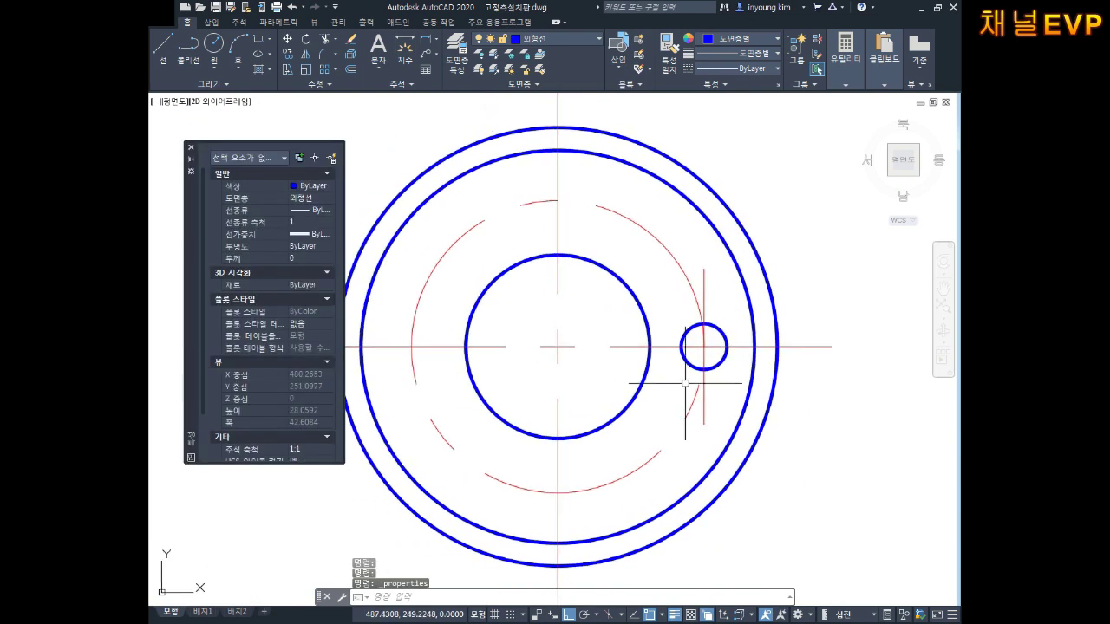
pyautogui.hotkey('ctrl', '1')
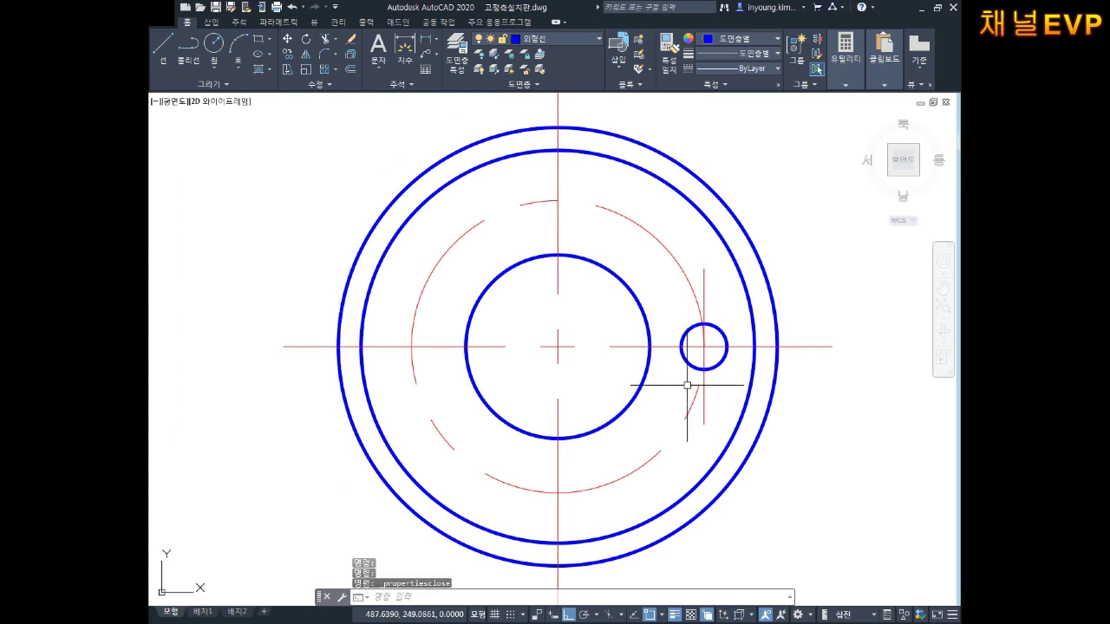
pyautogui.hotkey('ctrl', '1')
pyautogui.press('Escape')
pyautogui.press('Escape')
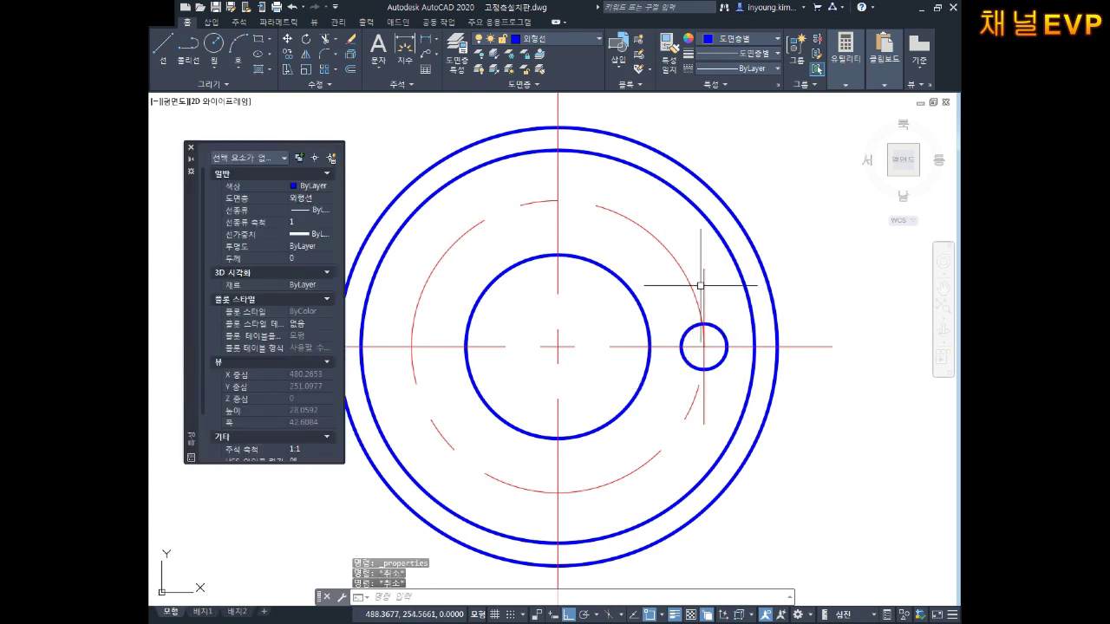
pyautogui.click(703, 285)
pyautogui.click(303, 221)
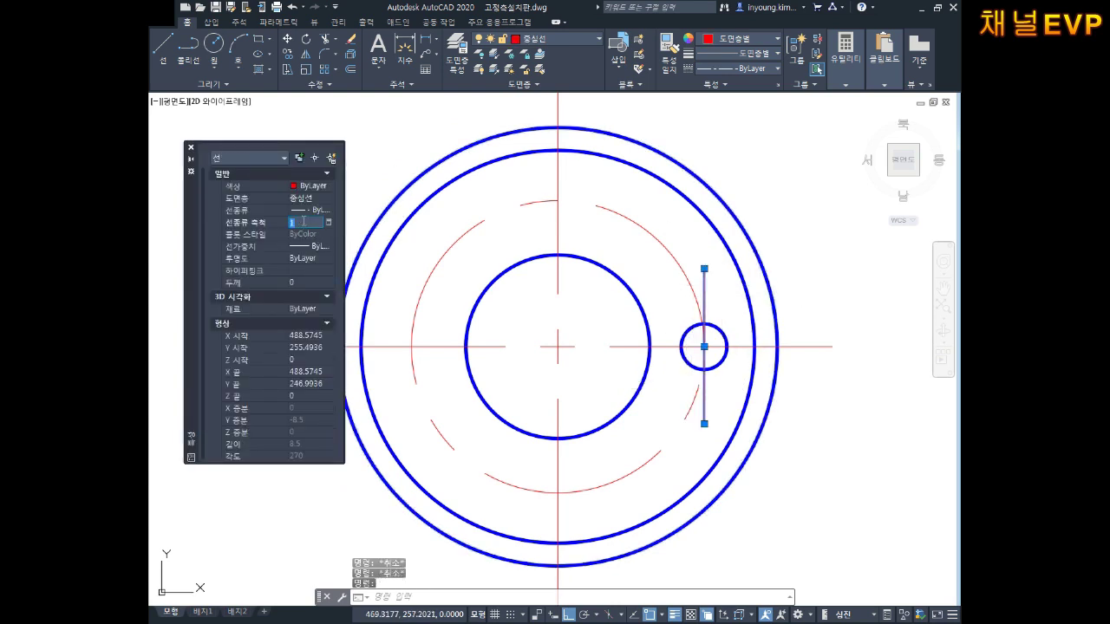
pyautogui.write('0.5')
pyautogui.press('Return')
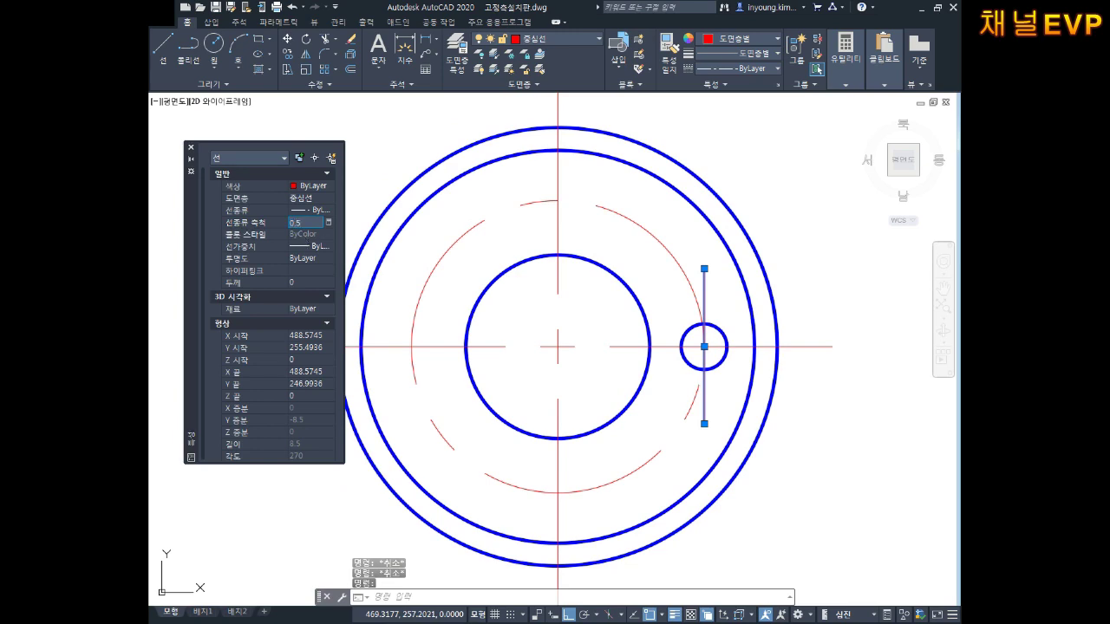
pyautogui.press('Escape')
pyautogui.press('Escape')
# Delete the vertical centre line through the small hole.
pyautogui.scroll(-2, 708, 407)
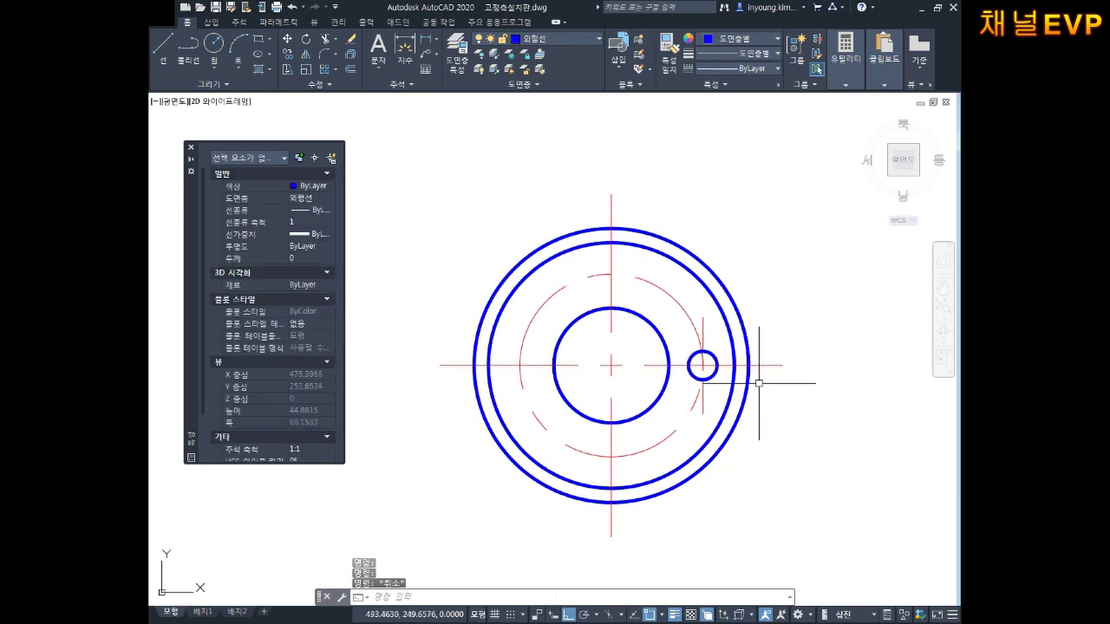
pyautogui.scroll(2, 746, 360)
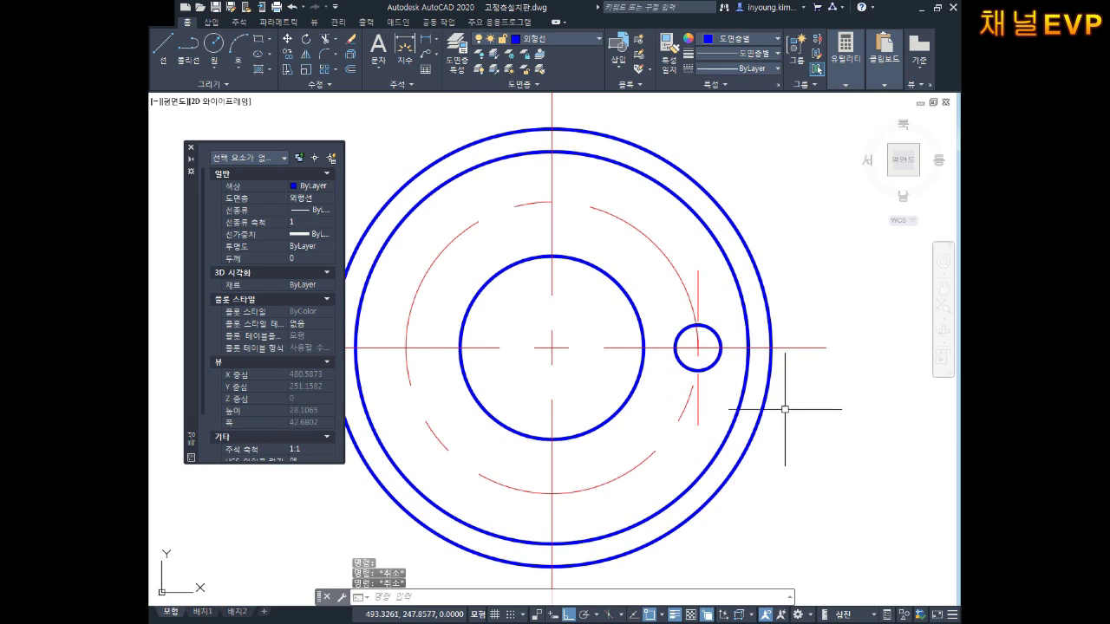
pyautogui.scroll(-2, 792, 392)
pyautogui.moveTo(793, 394)
pyautogui.mouseDown(button='middle')
pyautogui.moveTo(769, 398)
pyautogui.moveTo(747, 382)
pyautogui.mouseUp(button='middle')
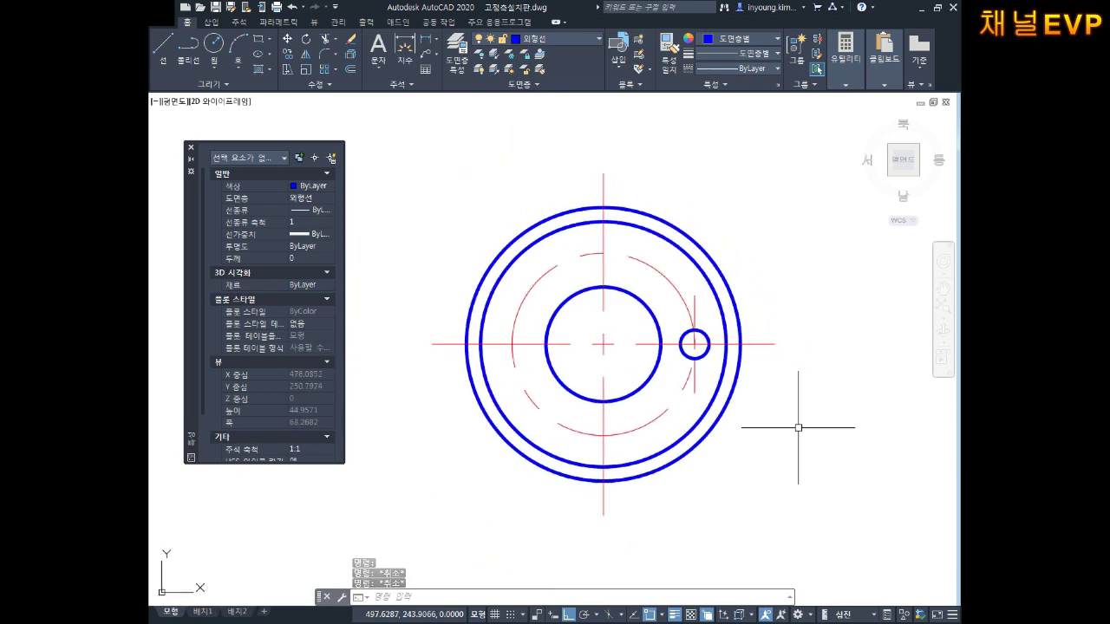
pyautogui.scroll(2, 708, 328)
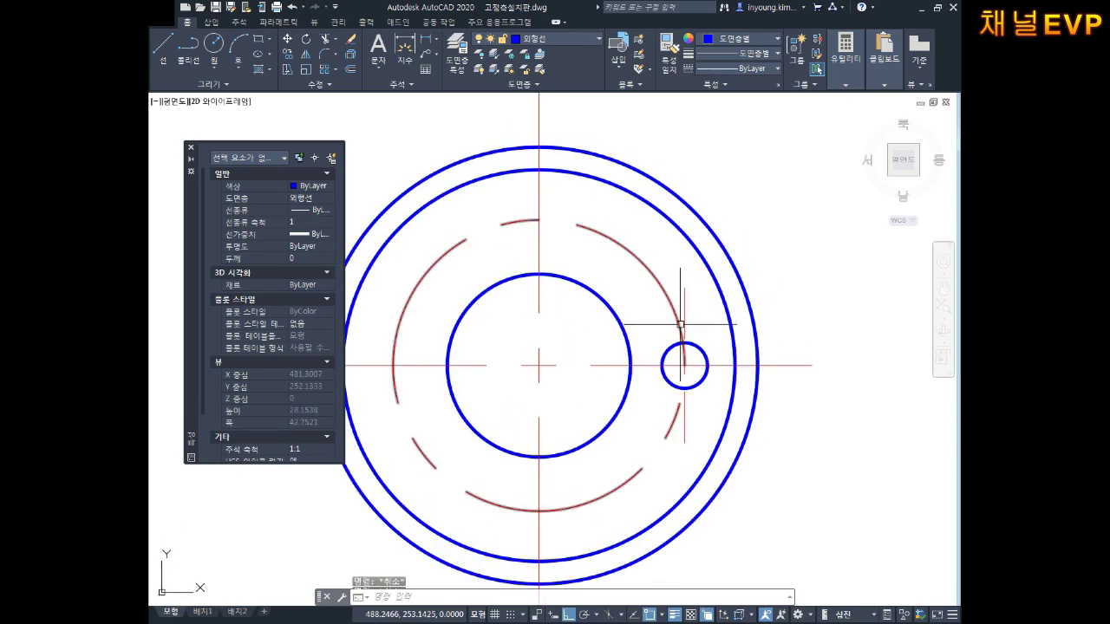
pyautogui.click(684, 319)
pyautogui.press('Delete')
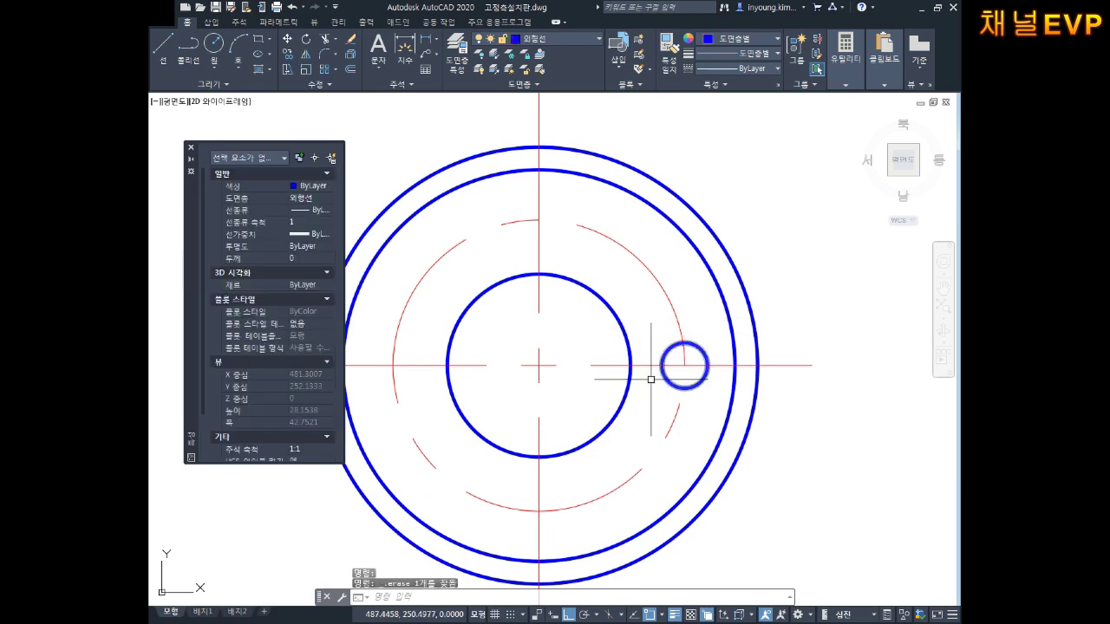
# Select and check the small hole's remaining horizontal centre line.
pyautogui.click(648, 365)
pyautogui.click(645, 398)
pyautogui.press('Escape')
pyautogui.press('Escape')
pyautogui.press('Escape')
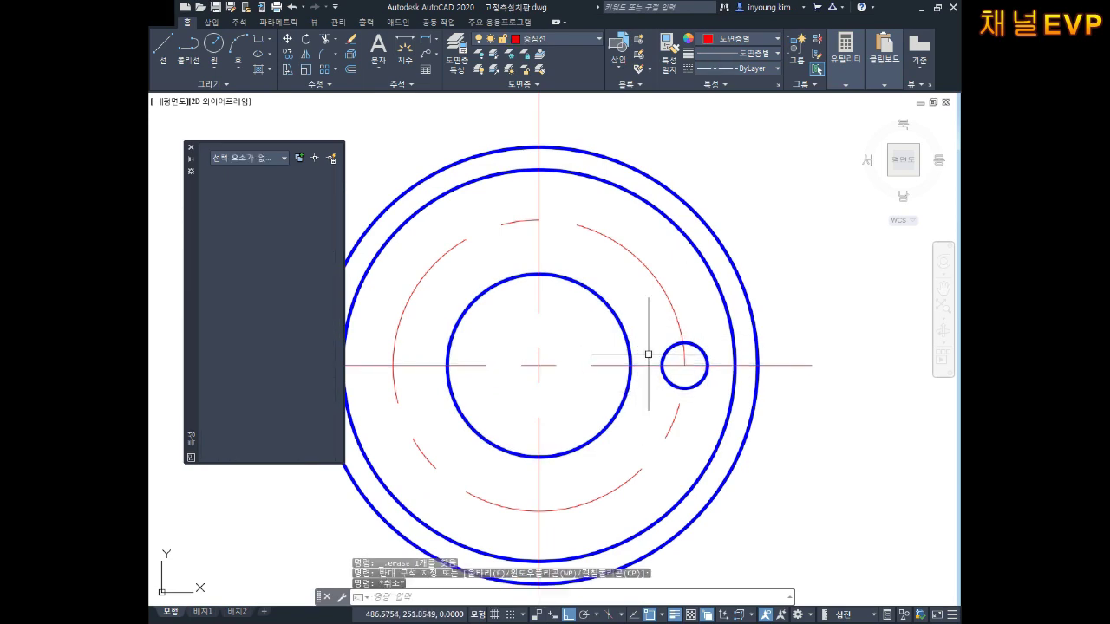
pyautogui.moveTo(649, 364); pyautogui.dragTo(659, 352, button='middle')
pyautogui.click(616, 345)
pyautogui.click(615, 387)
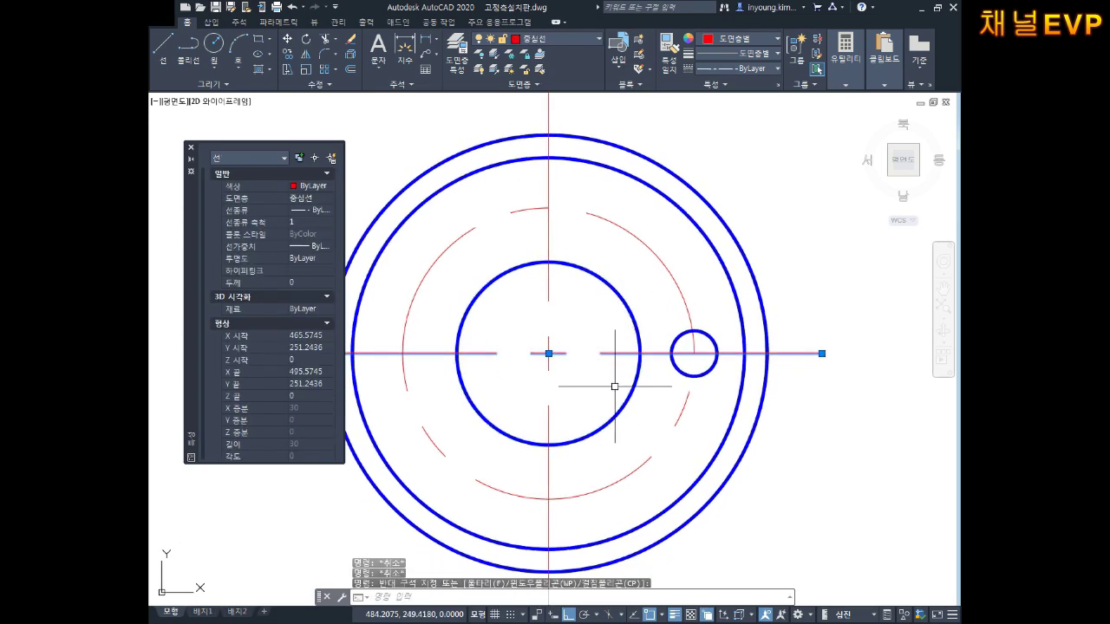
pyautogui.press('Escape')
pyautogui.press('Escape')
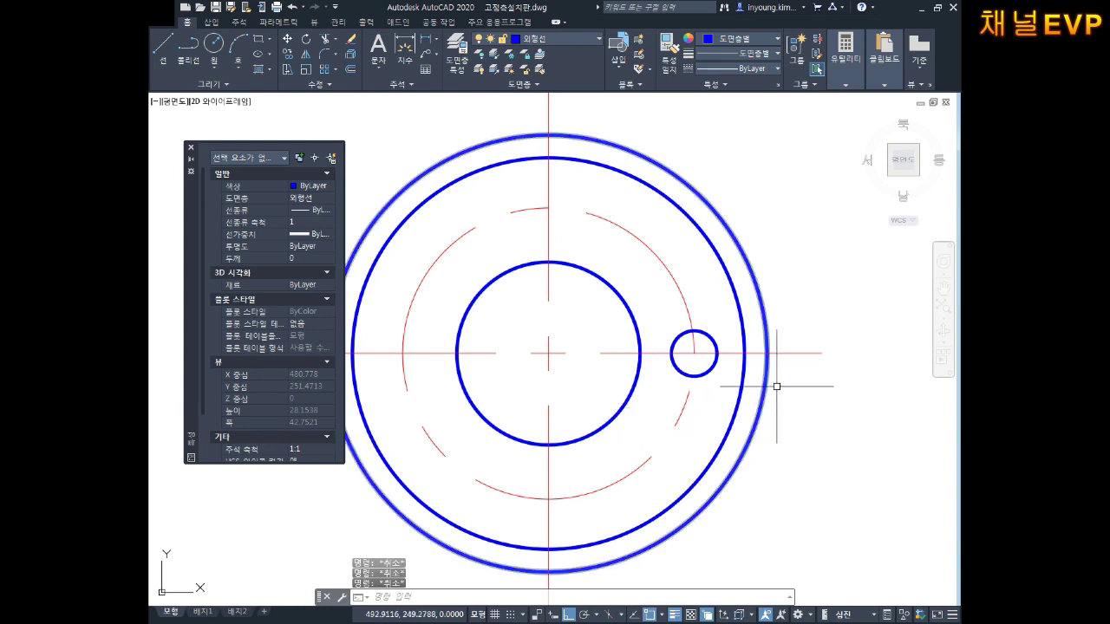
pyautogui.scroll(-2, 782, 355)
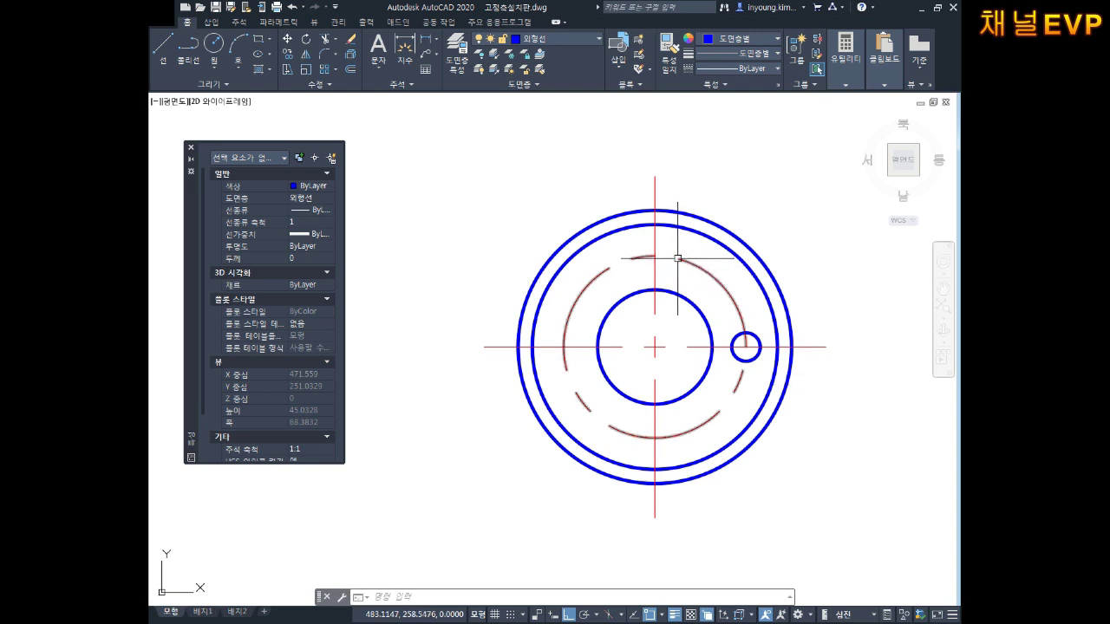
pyautogui.scroll(2, 728, 330)
# Polar-array the hole circle and its centre line, 6 items over 360° about the plate centre.
pyautogui.write('ar')
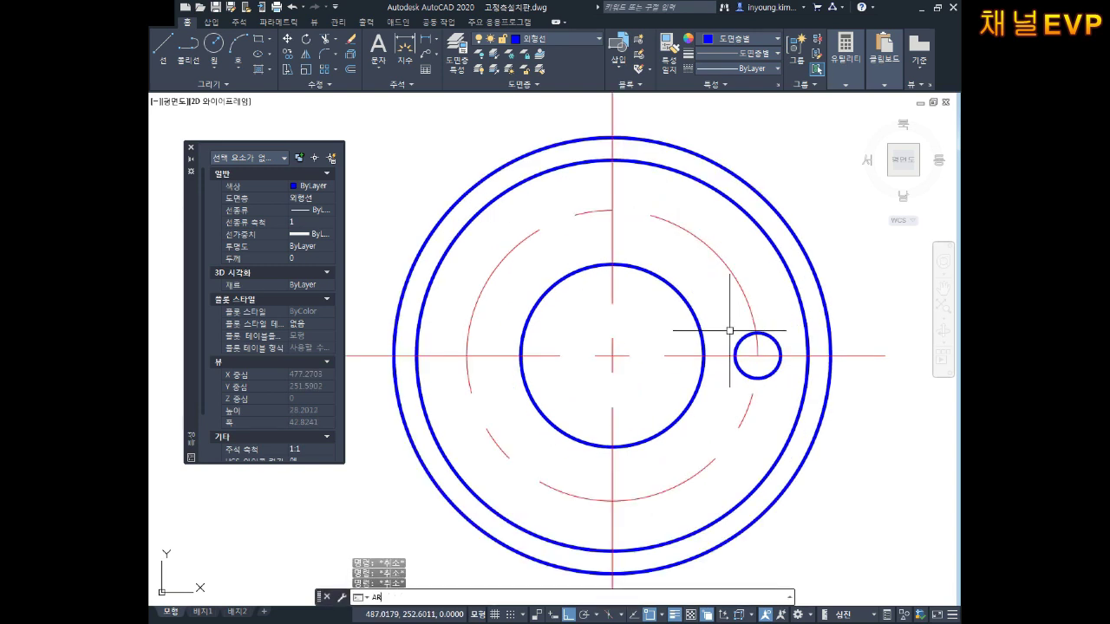
pyautogui.press('Return')
pyautogui.moveTo(773, 357); pyautogui.dragTo(736, 331, button='middle')
pyautogui.click(738, 318)
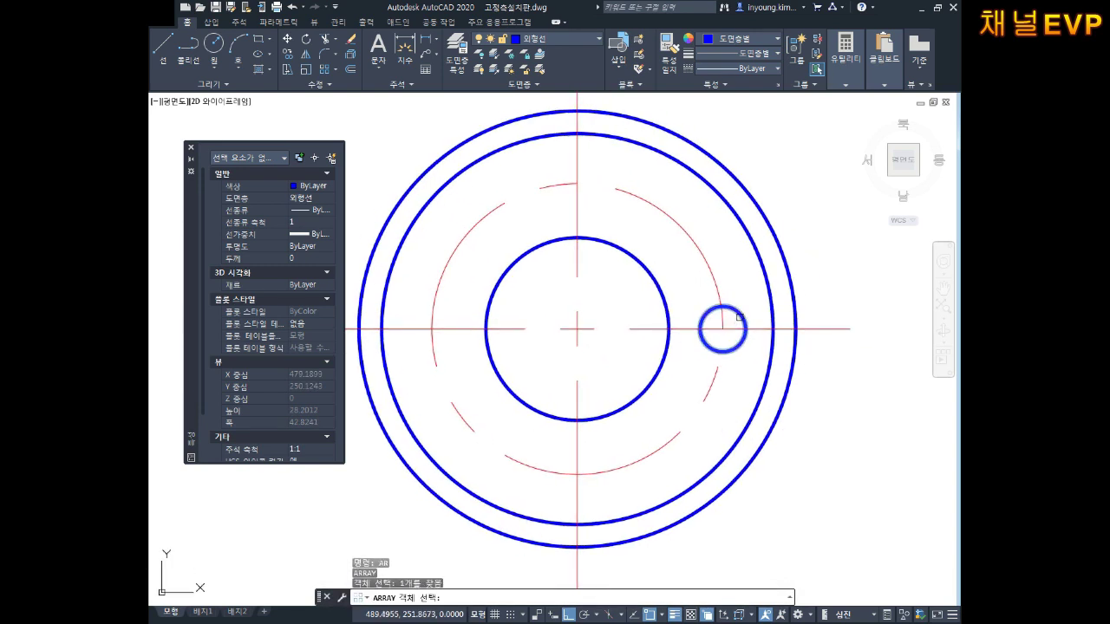
pyautogui.click(760, 329)
pyautogui.press('Return')
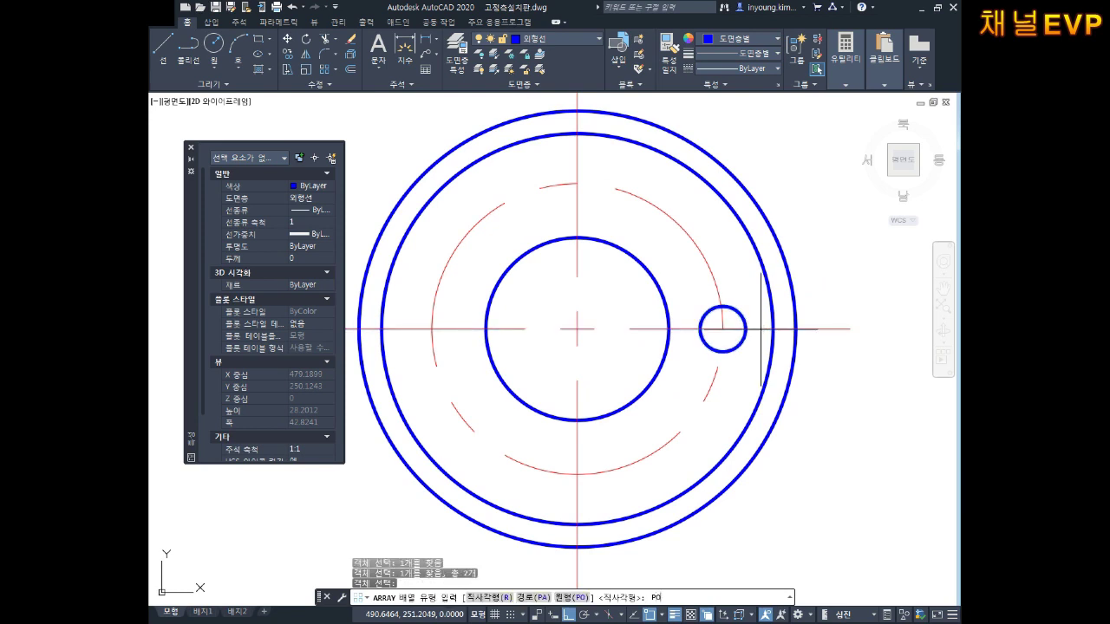
pyautogui.press('Return')
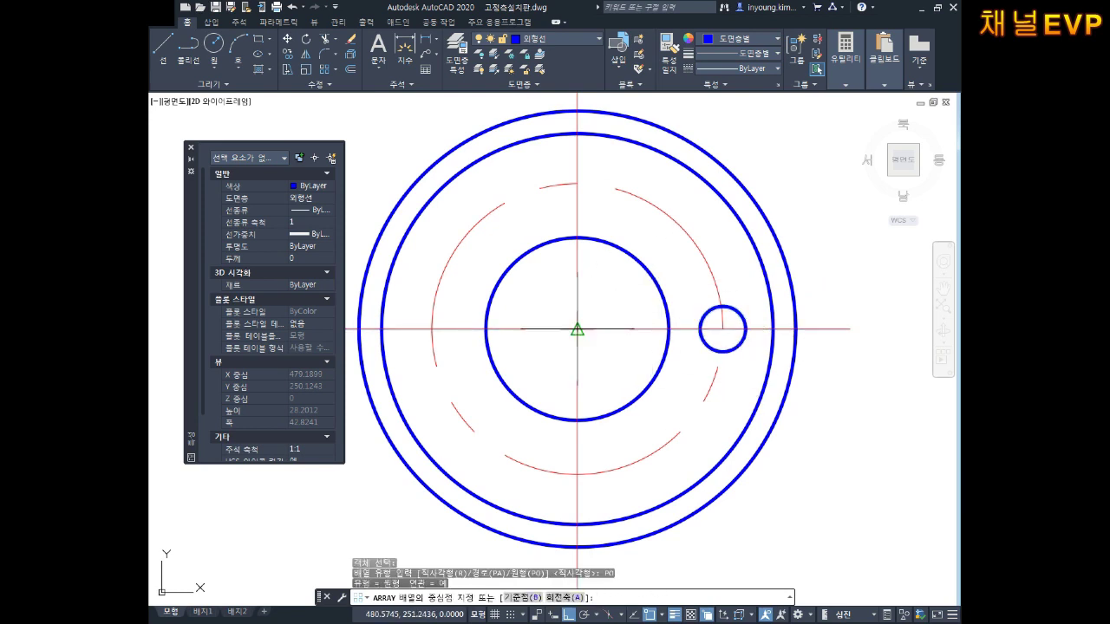
pyautogui.click(577, 329)
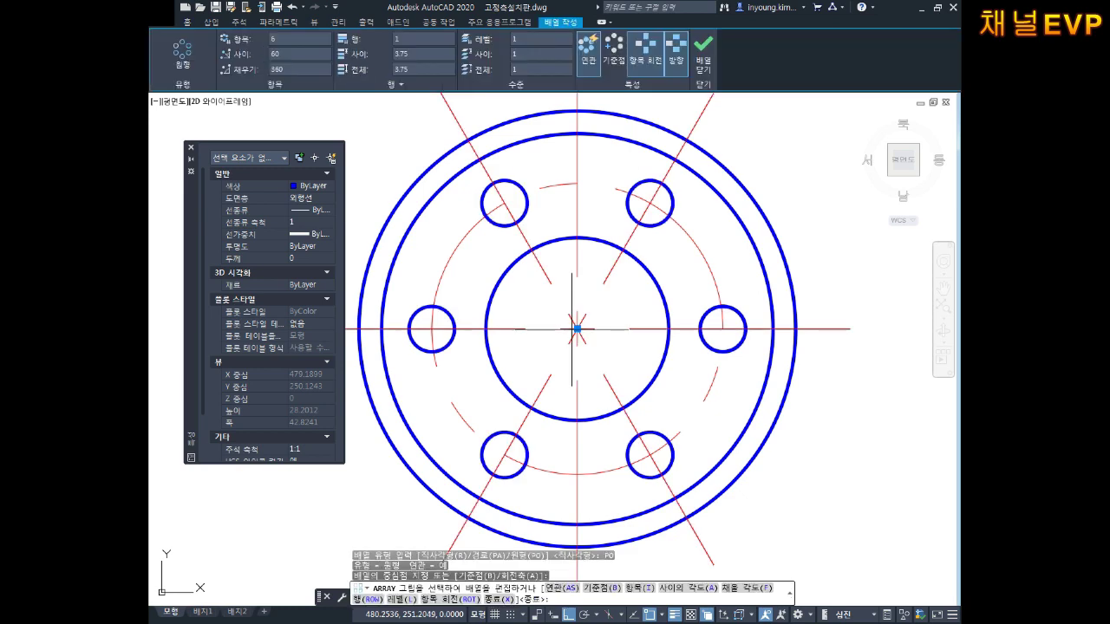
pyautogui.press('Escape')
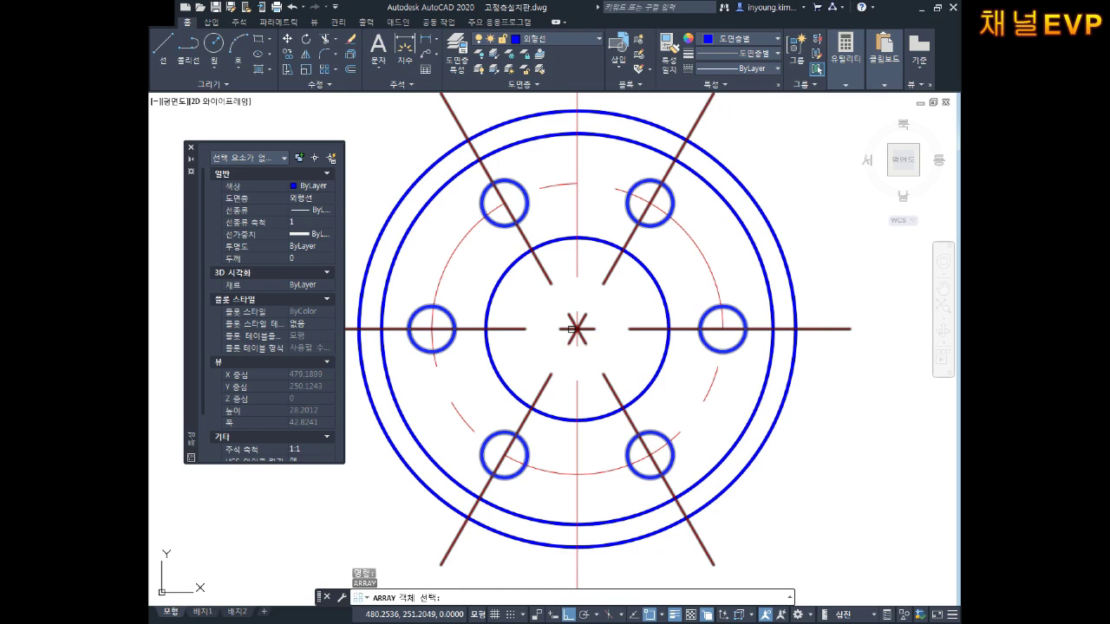
pyautogui.press('Escape')
pyautogui.scroll(-4, 610, 375)
pyautogui.scroll(2, 702, 292)
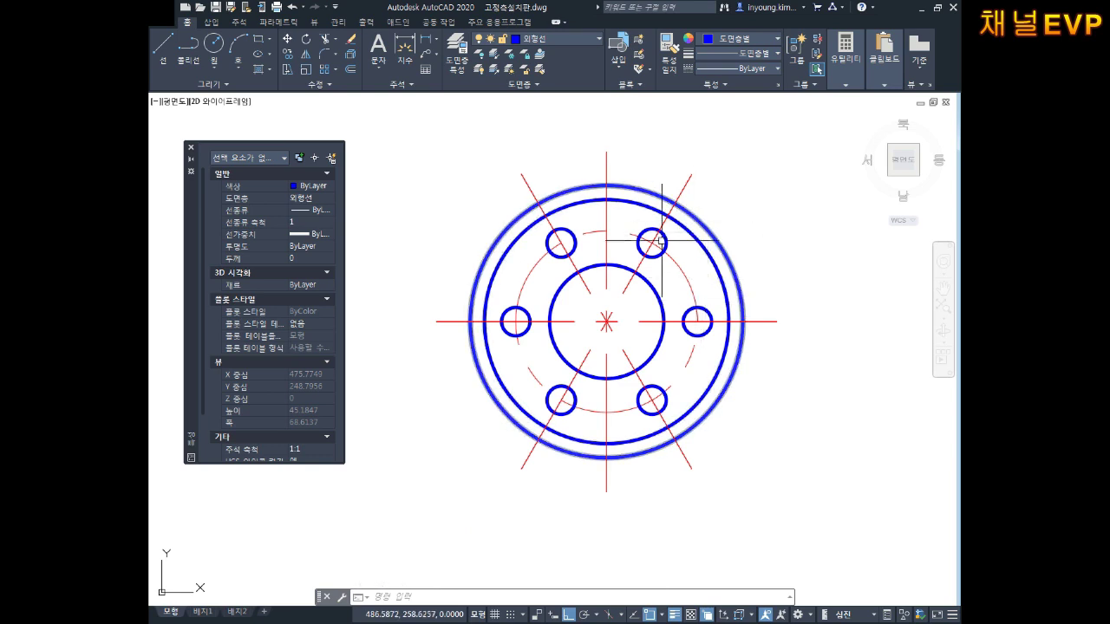
# Attempt to trim the radial centre-line ends on the still-unexploded array.
pyautogui.press('Escape')
pyautogui.press('Escape')
pyautogui.press('Escape')
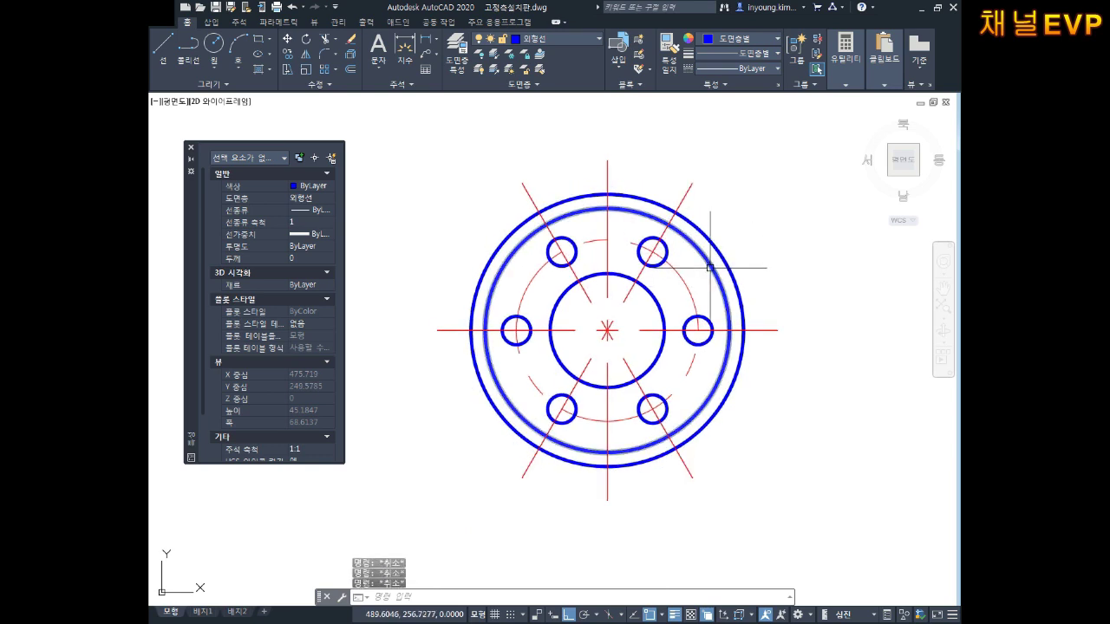
pyautogui.write('tr')
pyautogui.press('space')
pyautogui.click(689, 198)
pyautogui.press('Escape')
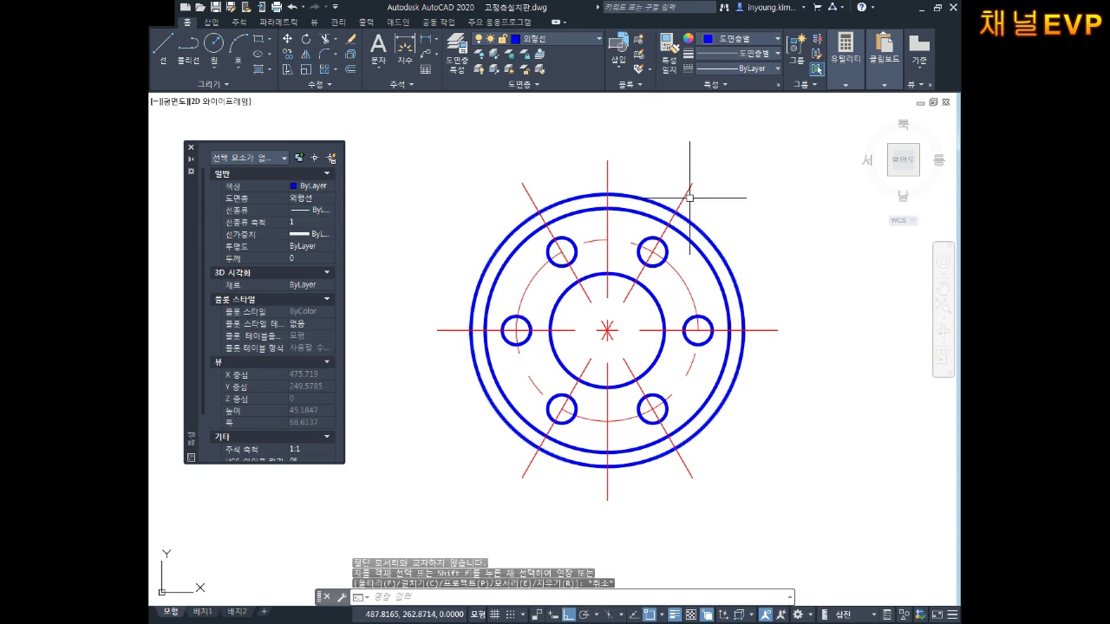
pyautogui.click(765, 199)
pyautogui.press('Escape')
pyautogui.write('tr')
pyautogui.press('space')
pyautogui.click(706, 181)
pyautogui.click(669, 182)
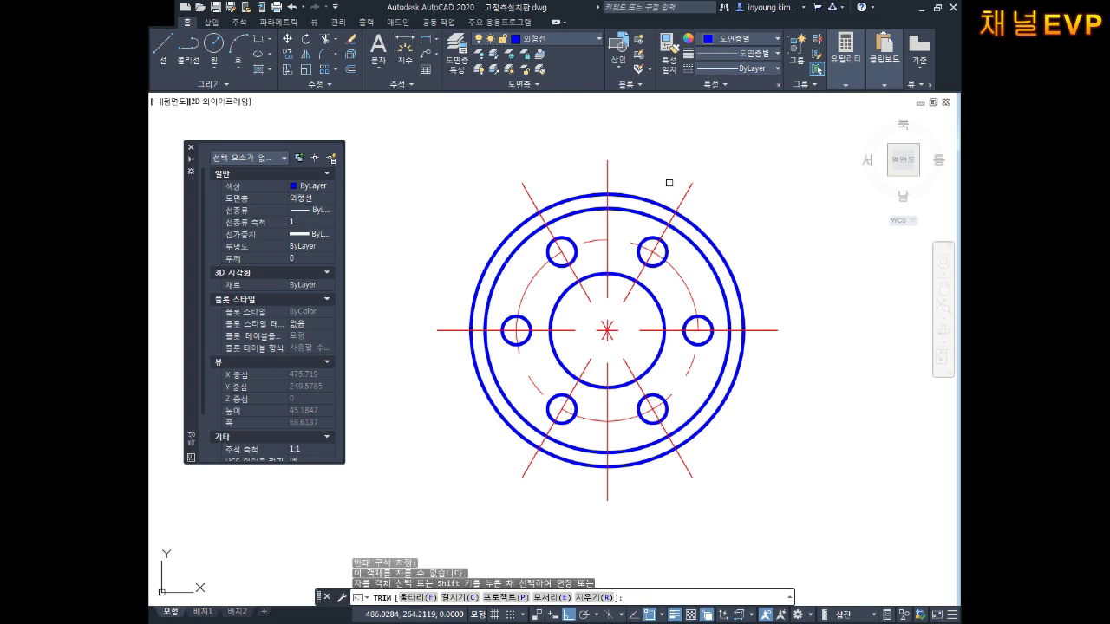
pyautogui.click(721, 184)
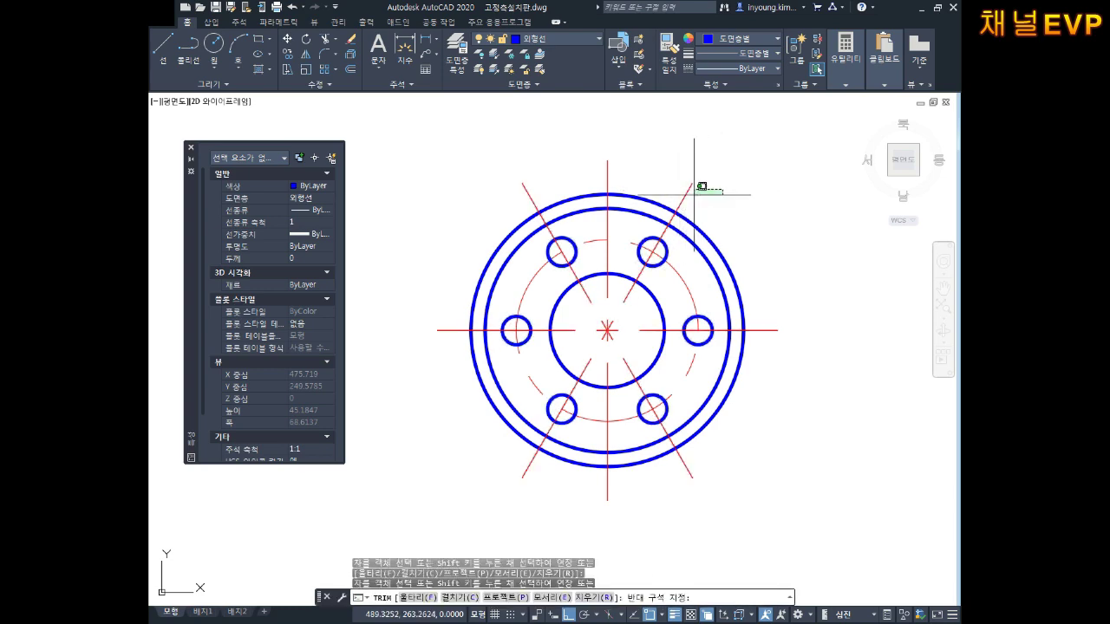
pyautogui.press('Escape')
# Explode the six-hole polar array into separate objects.
pyautogui.click(682, 199)
pyautogui.press('x')
pyautogui.press('space')
pyautogui.press('Escape')
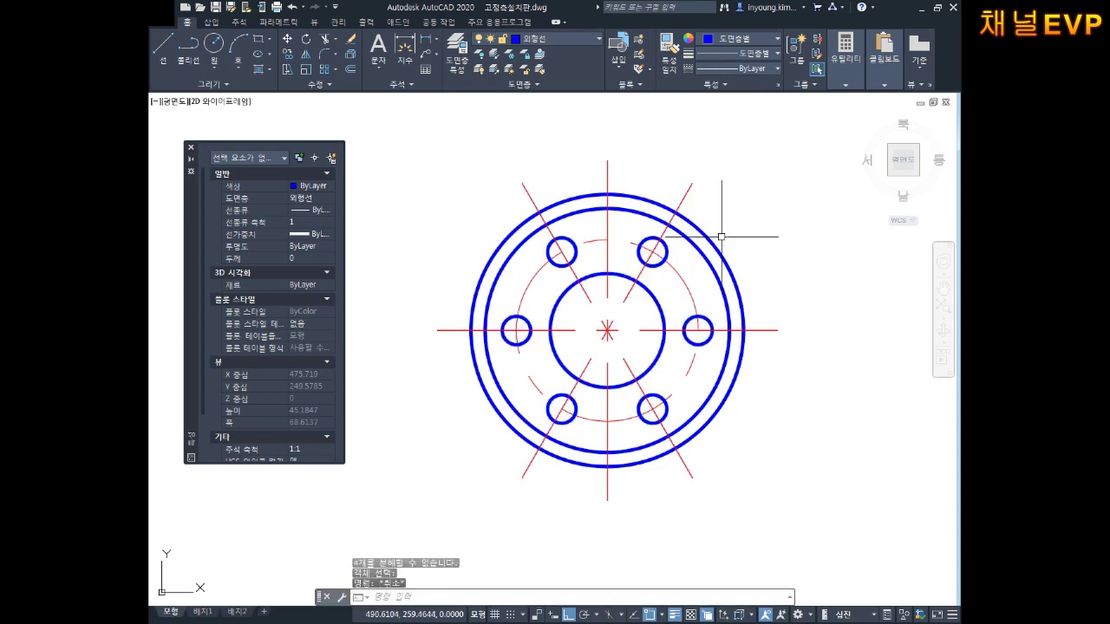
# Trim the diagonal centre-line ends sticking out past the outer circle.
pyautogui.write('tr')
pyautogui.press('space')
pyautogui.press('space')
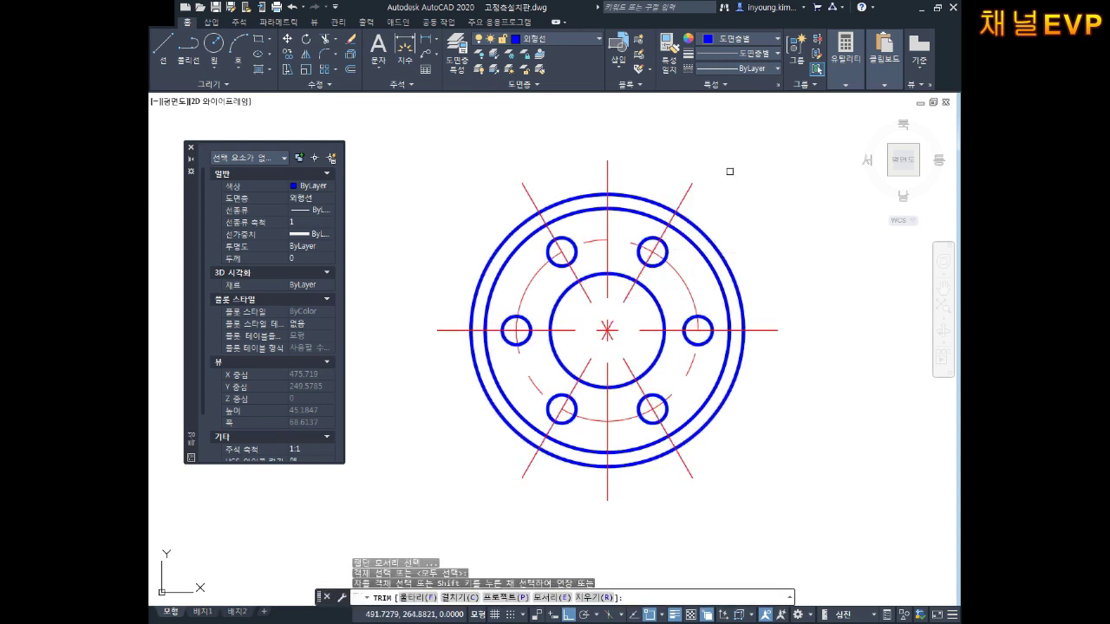
pyautogui.click(733, 174)
pyautogui.click(637, 232)
pyautogui.click(541, 158)
pyautogui.click(509, 187)
pyautogui.click(460, 481)
pyautogui.click(713, 476)
pyautogui.moveTo(712, 483); pyautogui.dragTo(738, 391, button='middle')
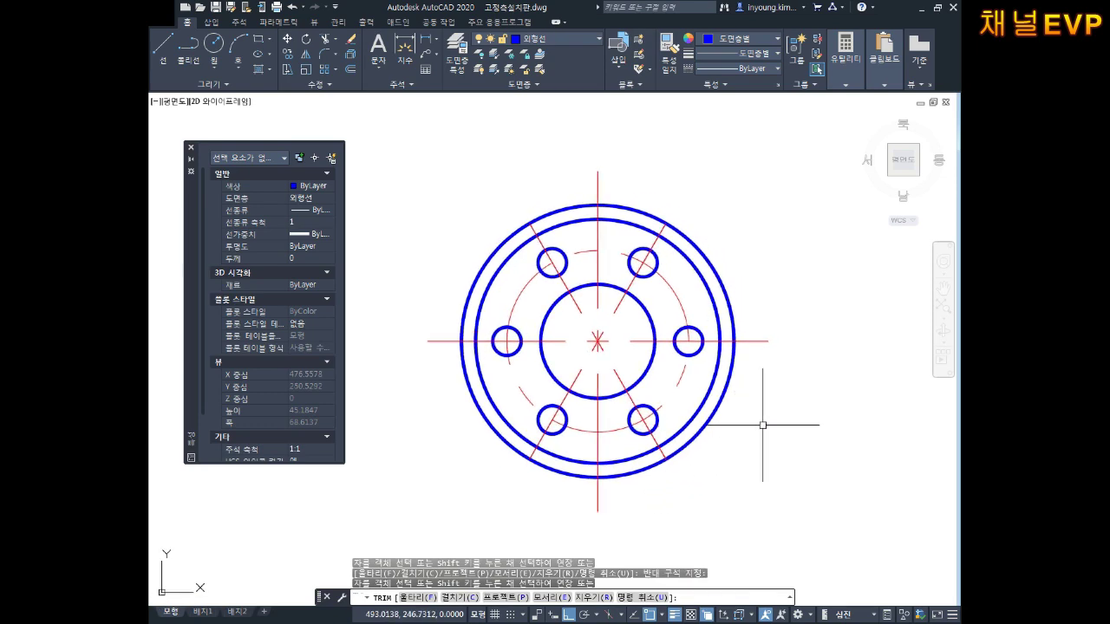
pyautogui.press('Escape')
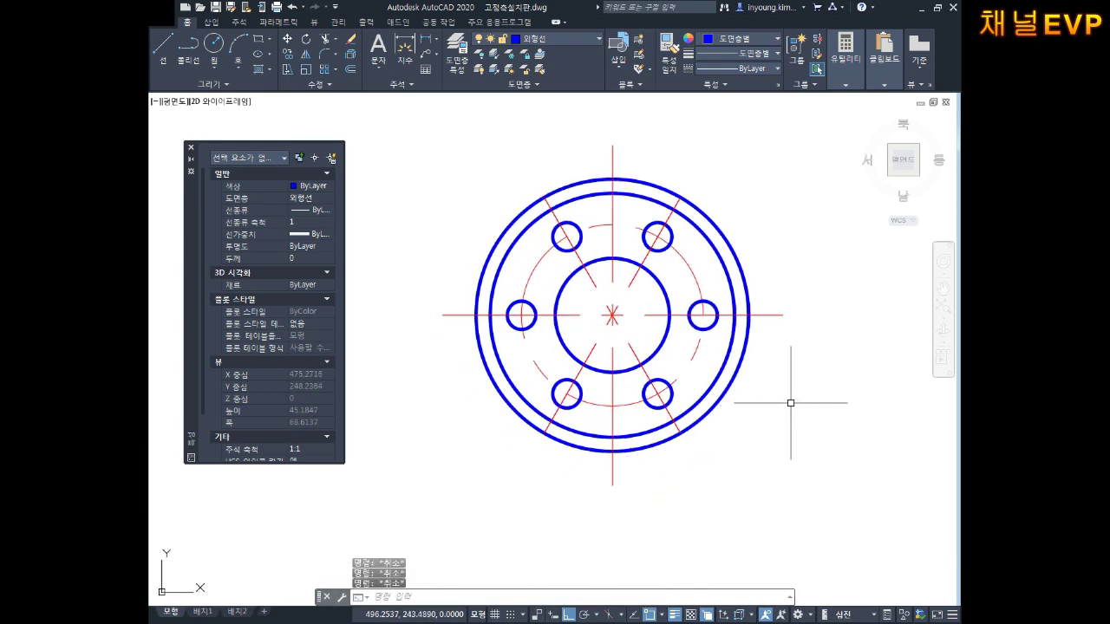
pyautogui.scroll(-2, 790, 402)
pyautogui.scroll(2, 599, 356)
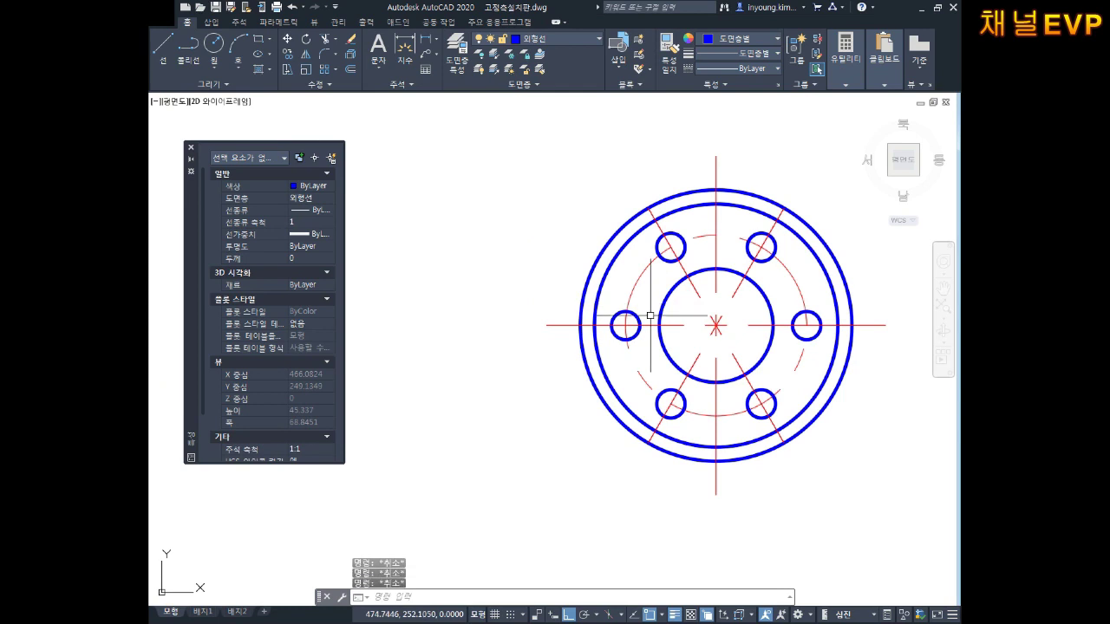
pyautogui.write('XL')
pyautogui.press('Return')
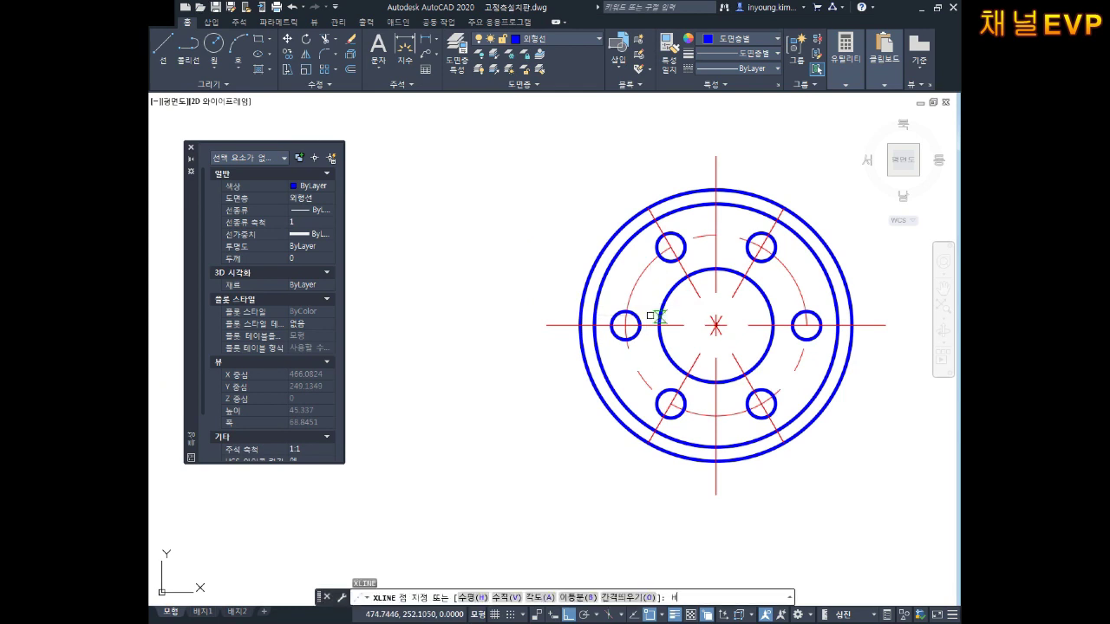
# Place horizontal xlines at the plate bottom and the outer and inner circles' tops.
pyautogui.write('h')
pyautogui.press('Return')
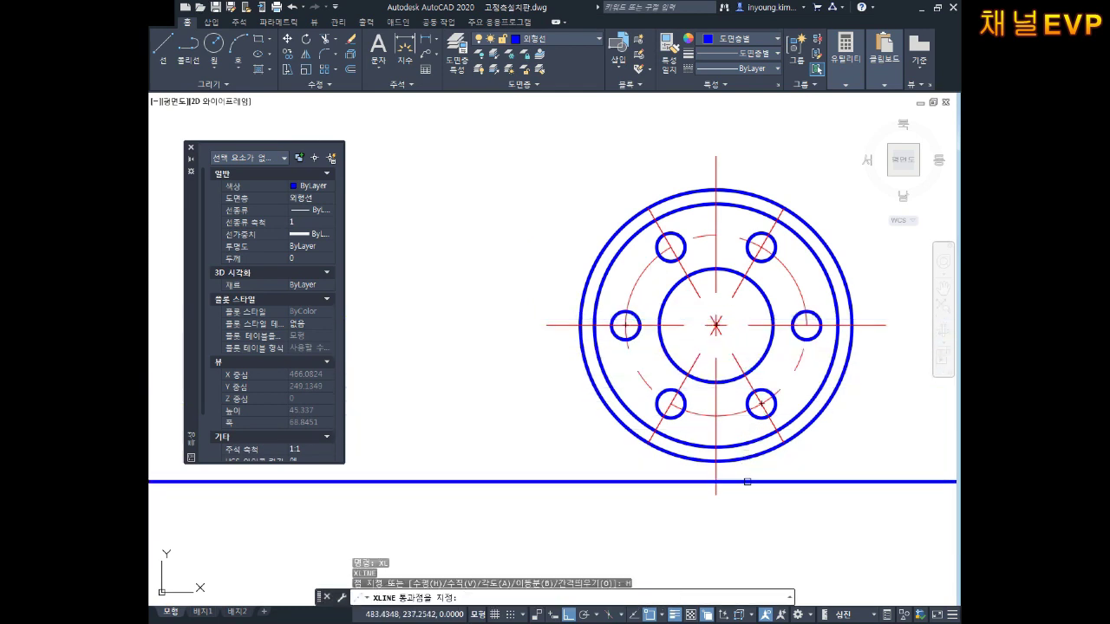
pyautogui.click(716, 460)
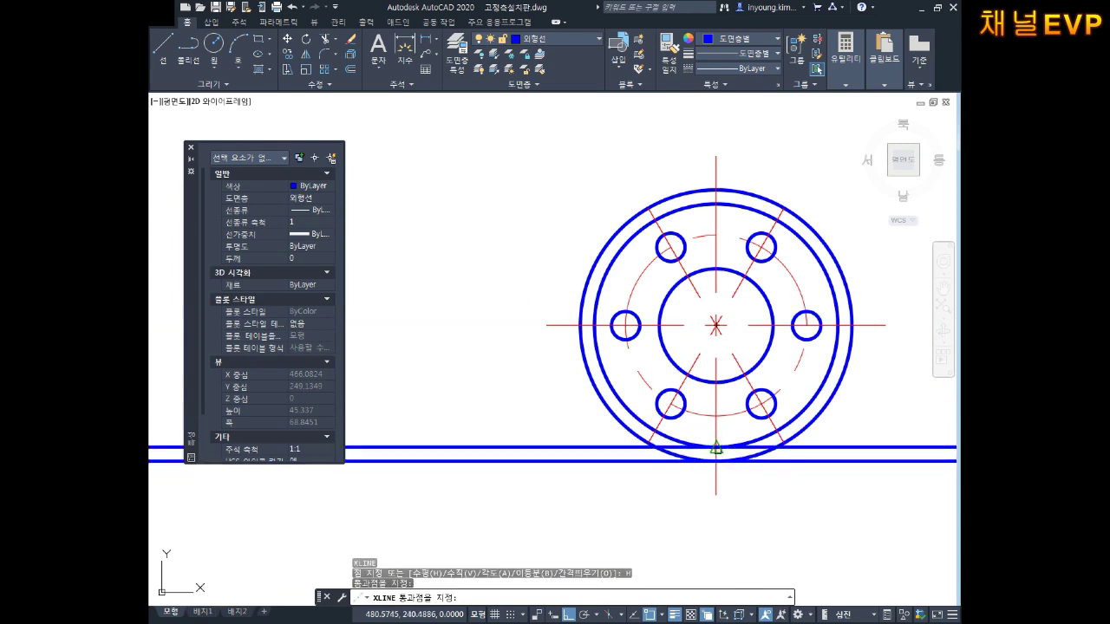
pyautogui.moveTo(736, 238); pyautogui.dragTo(722, 289, button='middle')
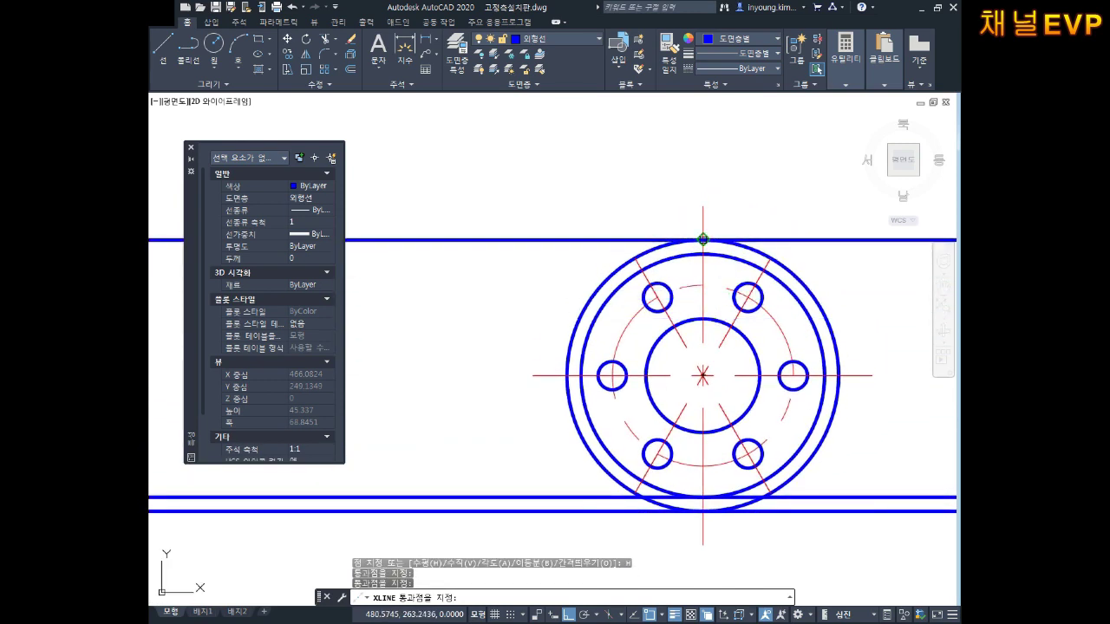
pyautogui.click(702, 240)
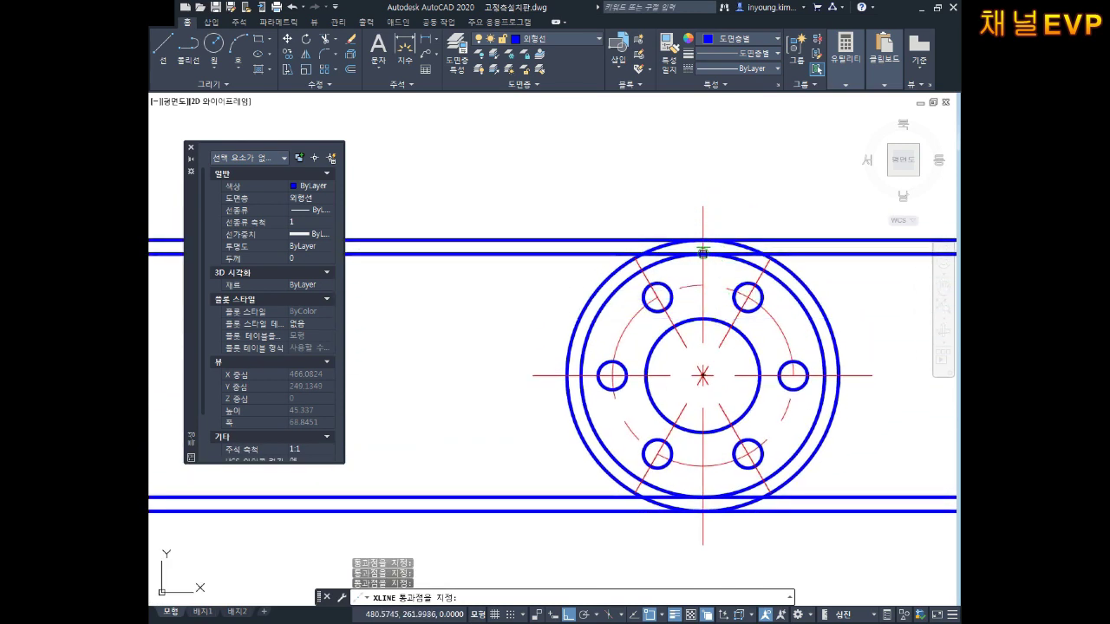
pyautogui.click(703, 253)
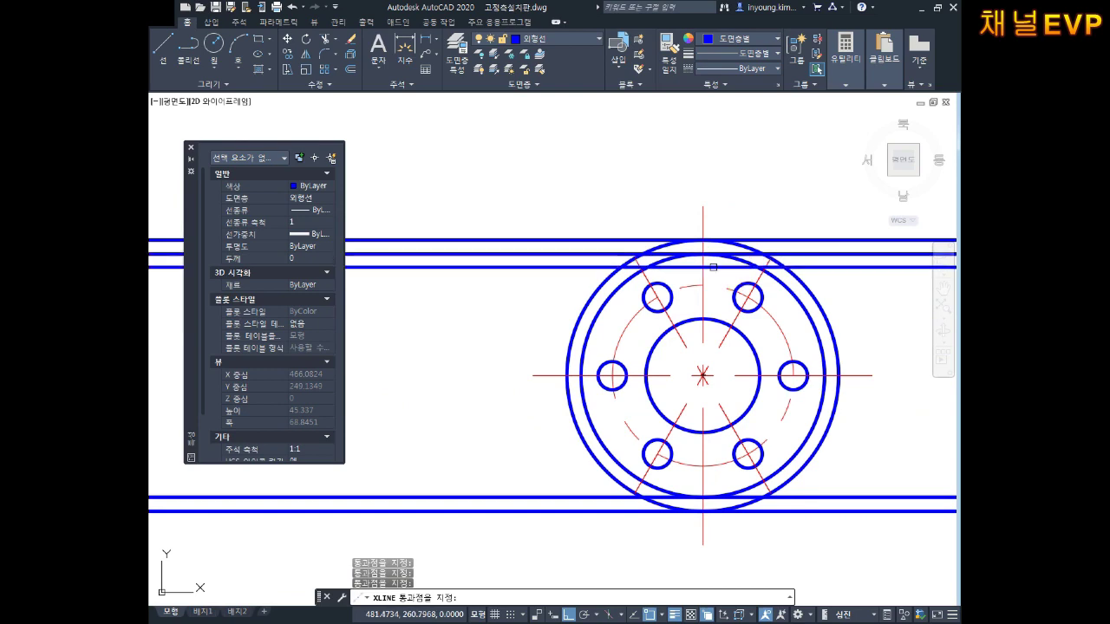
pyautogui.moveTo(691, 306)
pyautogui.mouseDown(button='middle')
pyautogui.moveTo(699, 267)
pyautogui.moveTo(731, 288)
pyautogui.mouseUp(button='middle')
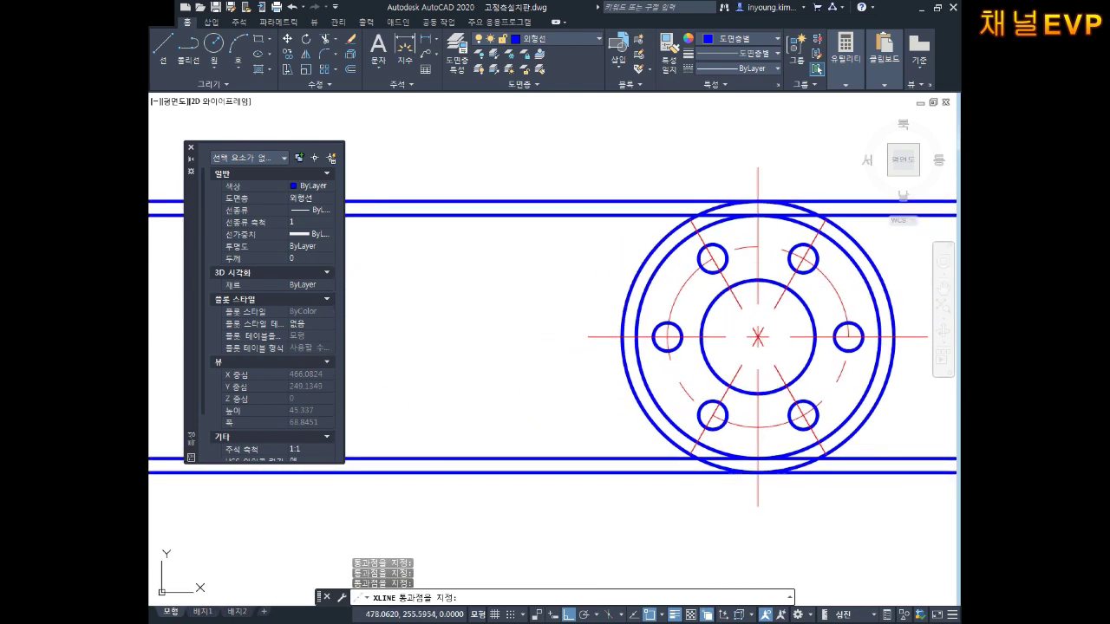
pyautogui.press('Escape')
pyautogui.scroll(-3, 578, 307)
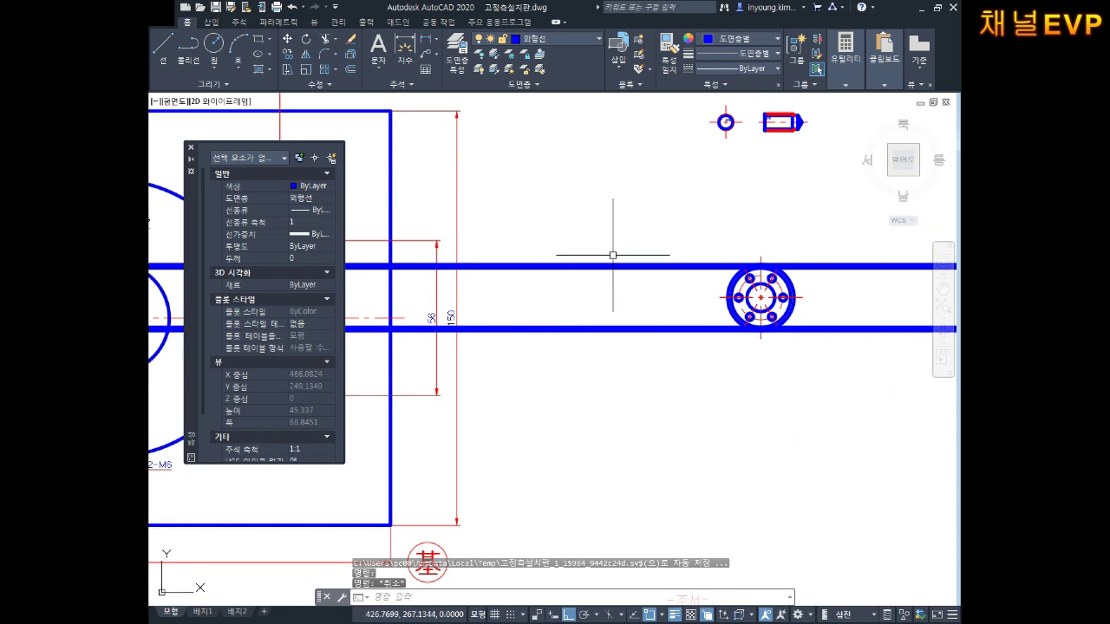
pyautogui.scroll(3, 691, 267)
pyautogui.moveTo(690, 266); pyautogui.dragTo(597, 208, button='middle')
# Close the Properties palette and draw a vertical line across the projection lines.
pyautogui.press('Escape')
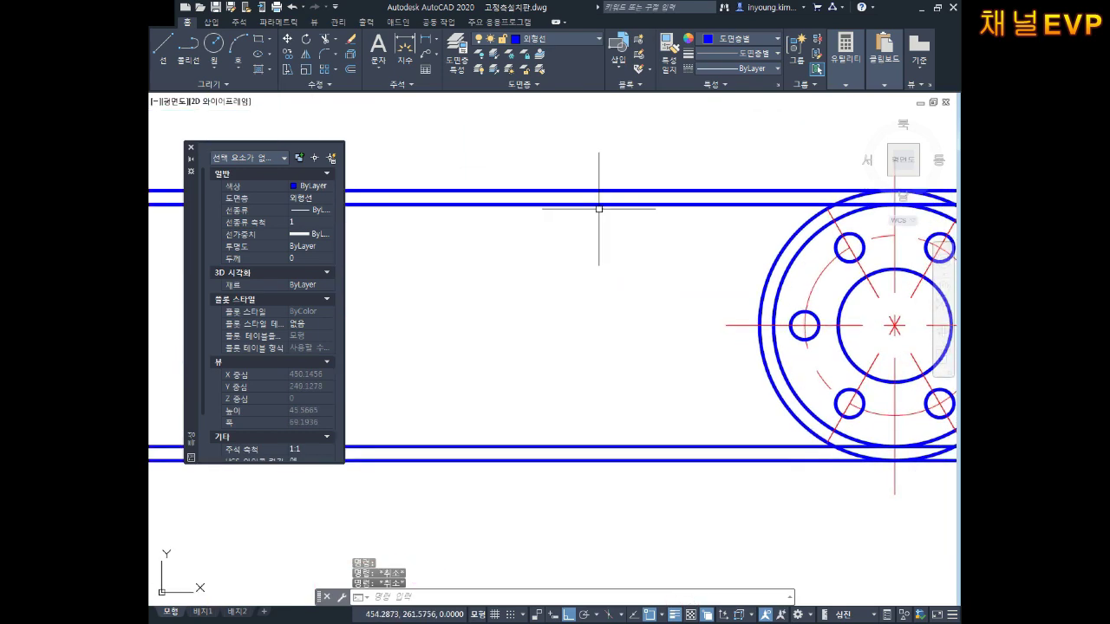
pyautogui.click(192, 149)
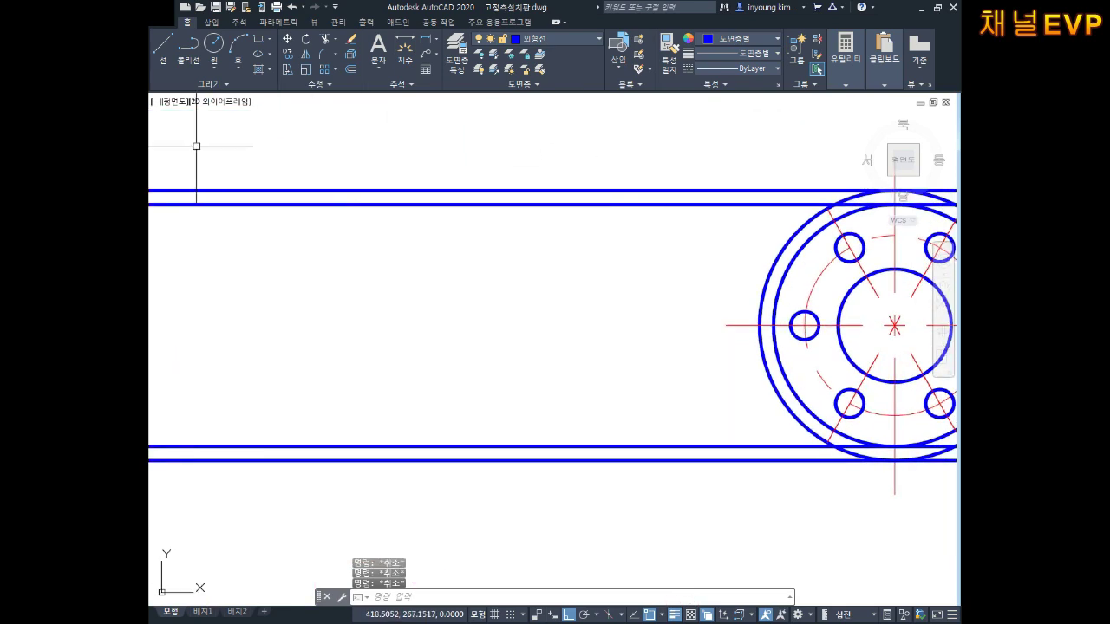
pyautogui.write('l')
pyautogui.press('Return')
pyautogui.click(279, 136)
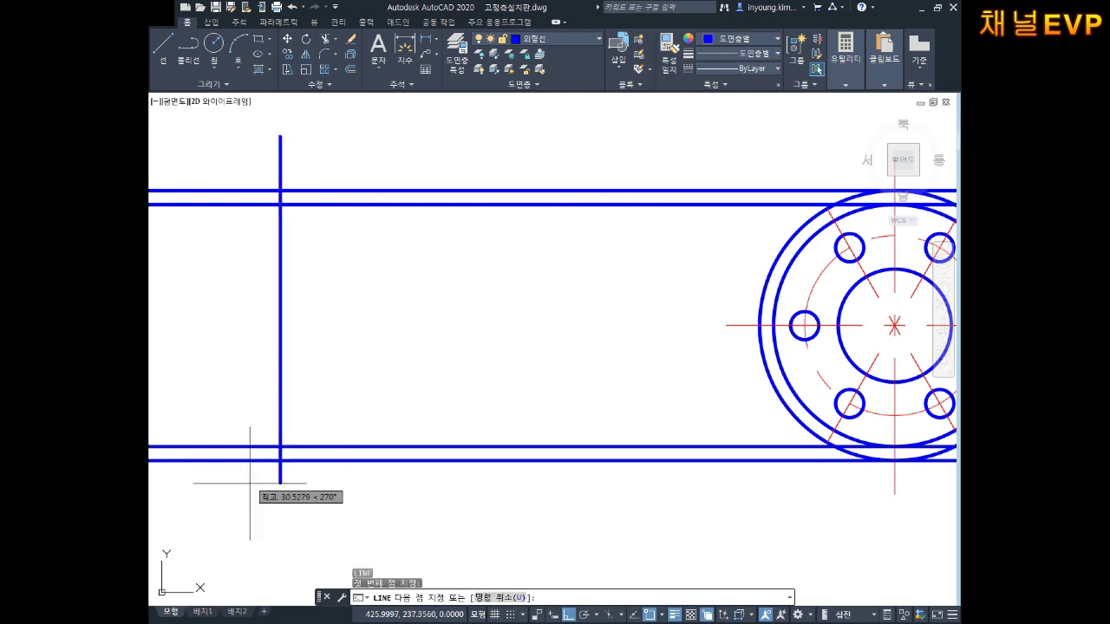
pyautogui.click(279, 531)
pyautogui.press('Escape')
pyautogui.press('Escape')
pyautogui.press('Escape')
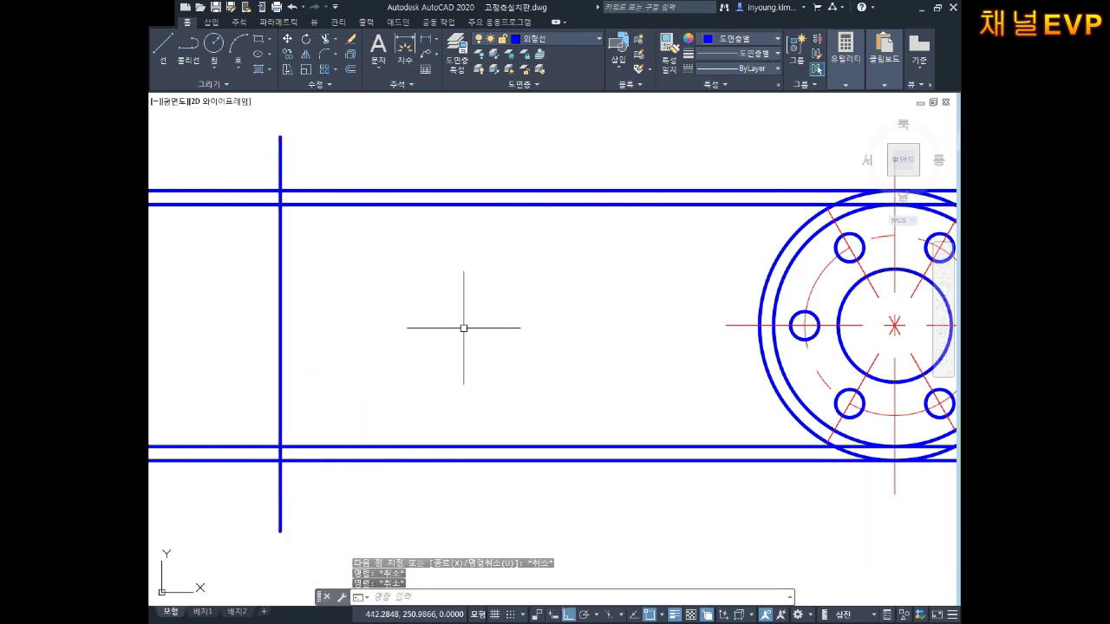
# Offset the vertical line 37 units to the right.
pyautogui.write('o')
pyautogui.press('Return')
pyautogui.write('37')
pyautogui.press('Return')
pyautogui.click(280, 319)
pyautogui.click(488, 327)
pyautogui.press('Escape')
pyautogui.scroll(-4, 488, 327)
pyautogui.moveTo(550, 347); pyautogui.dragTo(573, 320, button='middle')
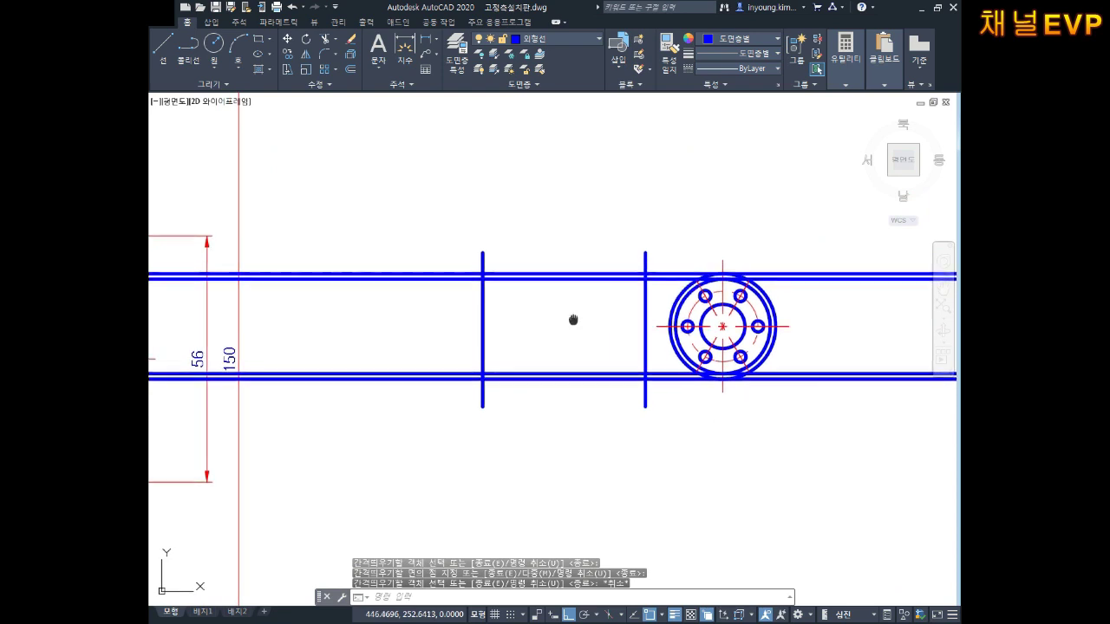
pyautogui.scroll(2, 573, 320)
# Move both vertical lines together to the left into their side-view position.
pyautogui.write('m')
pyautogui.press('Return')
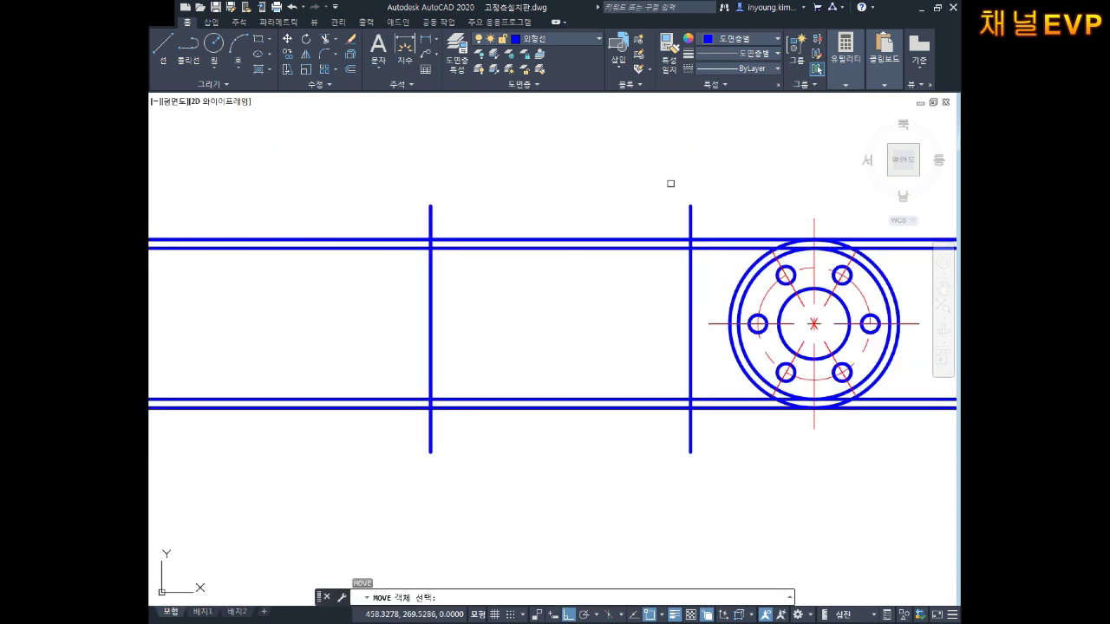
pyautogui.click(719, 158)
pyautogui.click(383, 214)
pyautogui.press('Return')
pyautogui.click(362, 192)
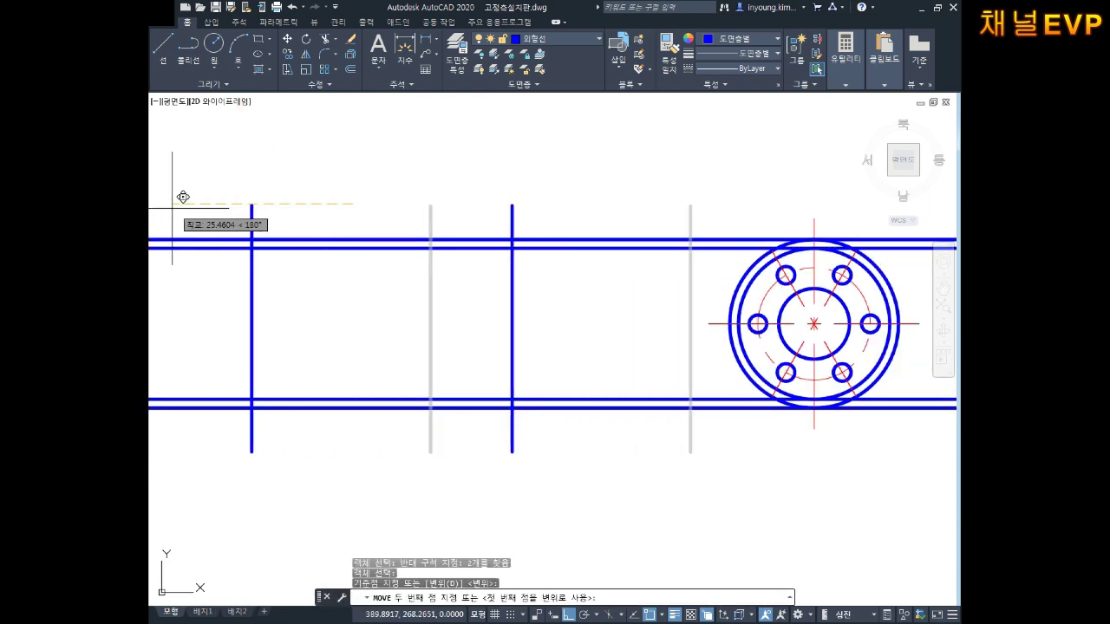
pyautogui.click(215, 200)
pyautogui.press('Escape')
pyautogui.press('Escape')
pyautogui.press('Escape')
pyautogui.moveTo(468, 235); pyautogui.dragTo(503, 226, button='middle')
# Trim the horizontal lines extending past the right vertical line.
pyautogui.write('tr')
pyautogui.press('Return')
pyautogui.click(630, 135)
pyautogui.click(245, 180)
pyautogui.click(596, 176)
pyautogui.click(323, 201)
pyautogui.press('Return')
pyautogui.click(656, 194)
pyautogui.click(649, 463)
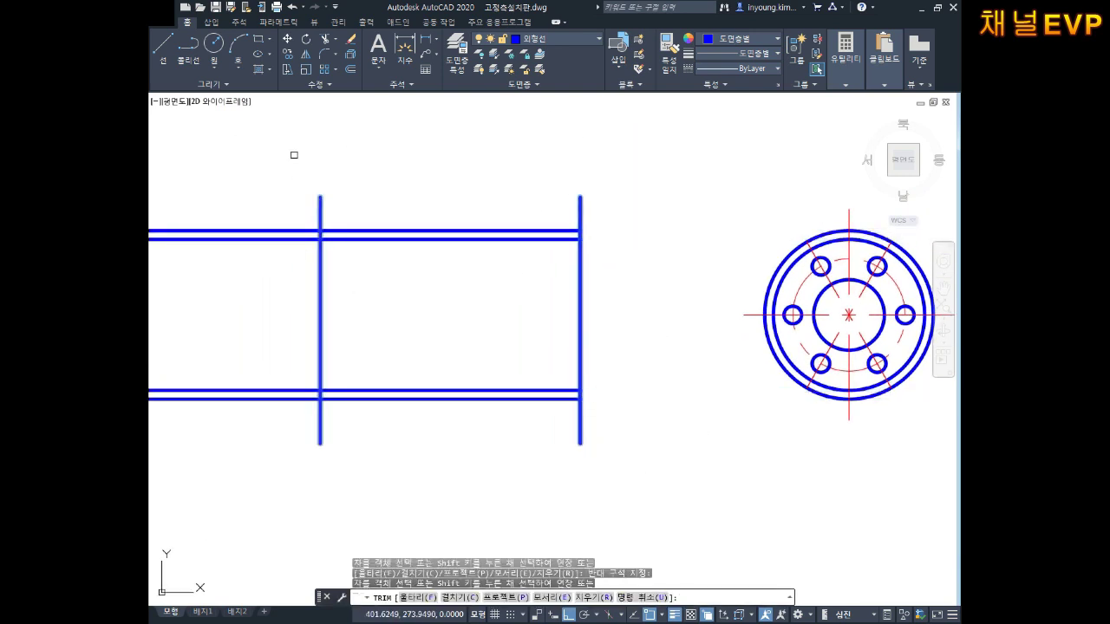
# Trim off the horizontal line ends left of the left vertical line.
pyautogui.click(272, 170)
pyautogui.click(249, 392)
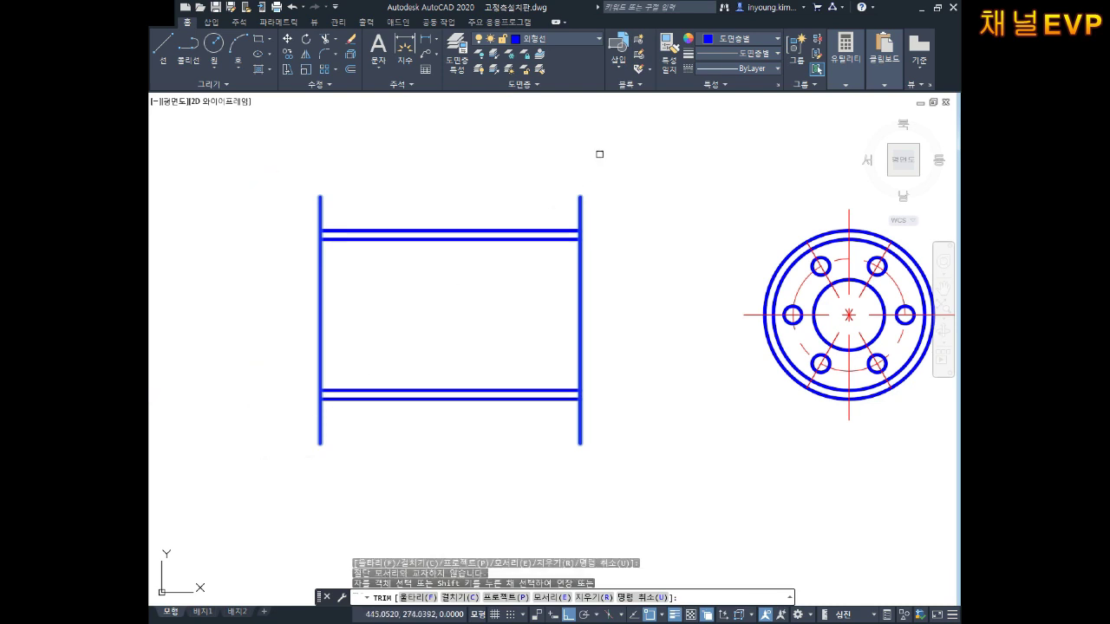
pyautogui.press('Return')
# Trim the vertical line stubs above the top line and below the bottom line.
pyautogui.write('tr')
pyautogui.press('Return')
pyautogui.click(628, 182)
pyautogui.click(321, 205)
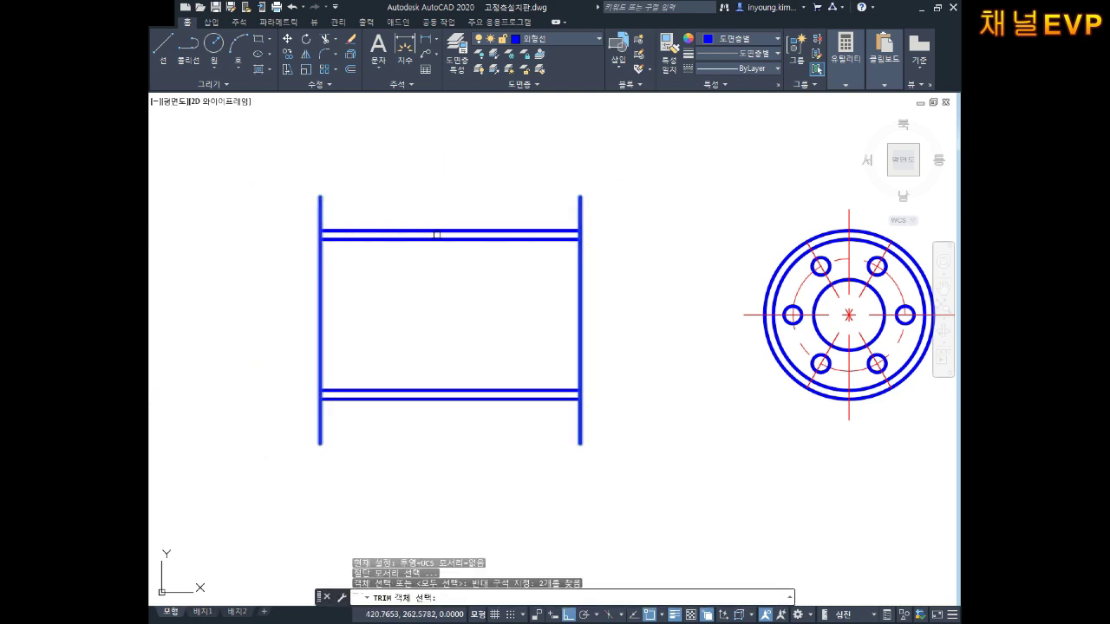
pyautogui.press('Return')
pyautogui.click(632, 163)
pyautogui.click(213, 205)
pyautogui.click(633, 445)
pyautogui.click(312, 436)
pyautogui.press('Escape')
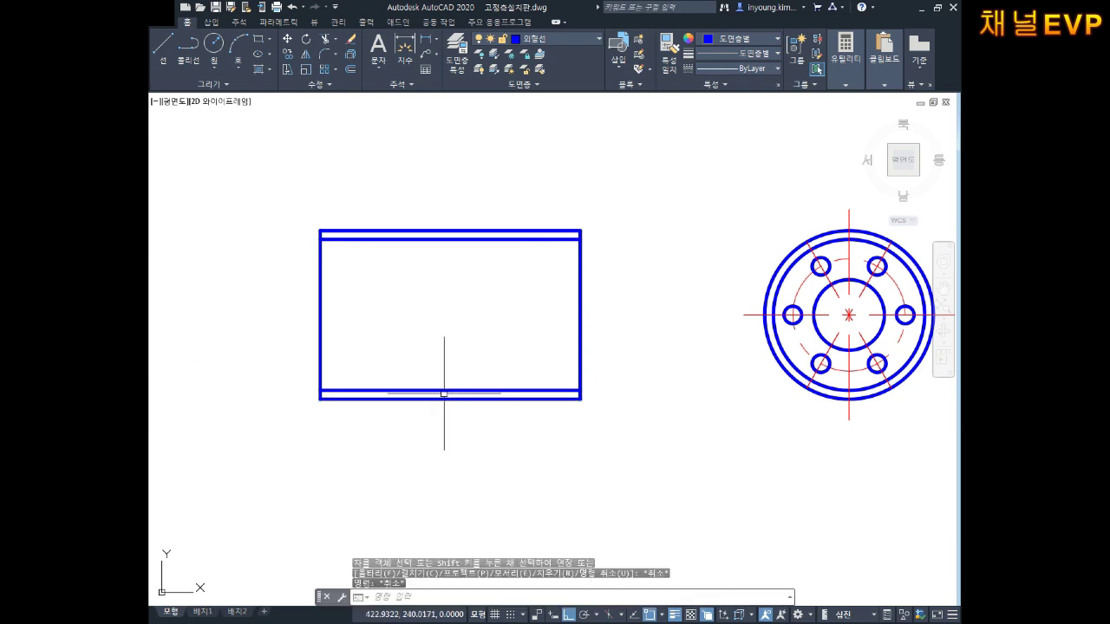
# Offset the left vertical line 5 units inward to form the flange.
pyautogui.write('o')
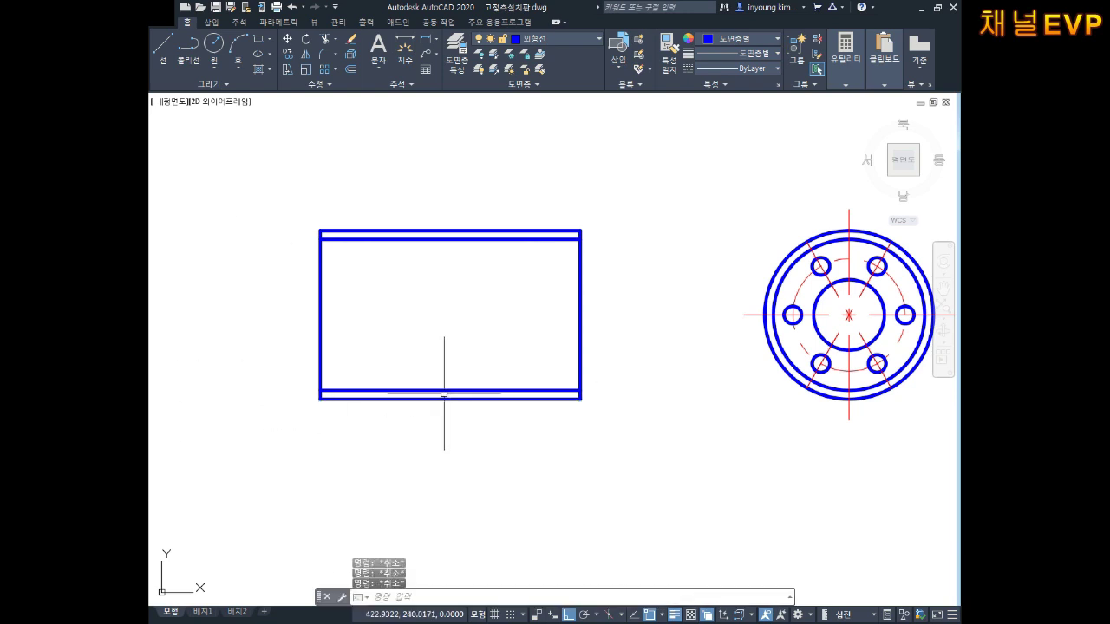
pyautogui.press('Return')
pyautogui.write('5')
pyautogui.press('Return')
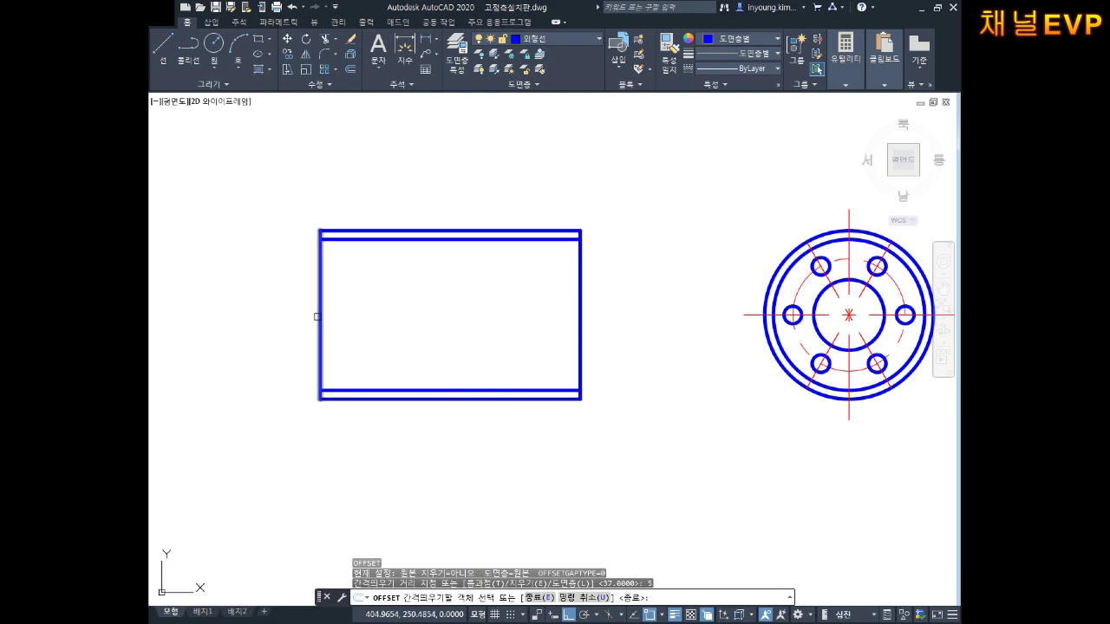
pyautogui.click(317, 319)
pyautogui.click(376, 300)
pyautogui.press('Escape')
pyautogui.press('Escape')
pyautogui.press('Escape')
# Trim the outer top and bottom lines right of the flange, leaving a shorter body.
pyautogui.write('ㄱ')
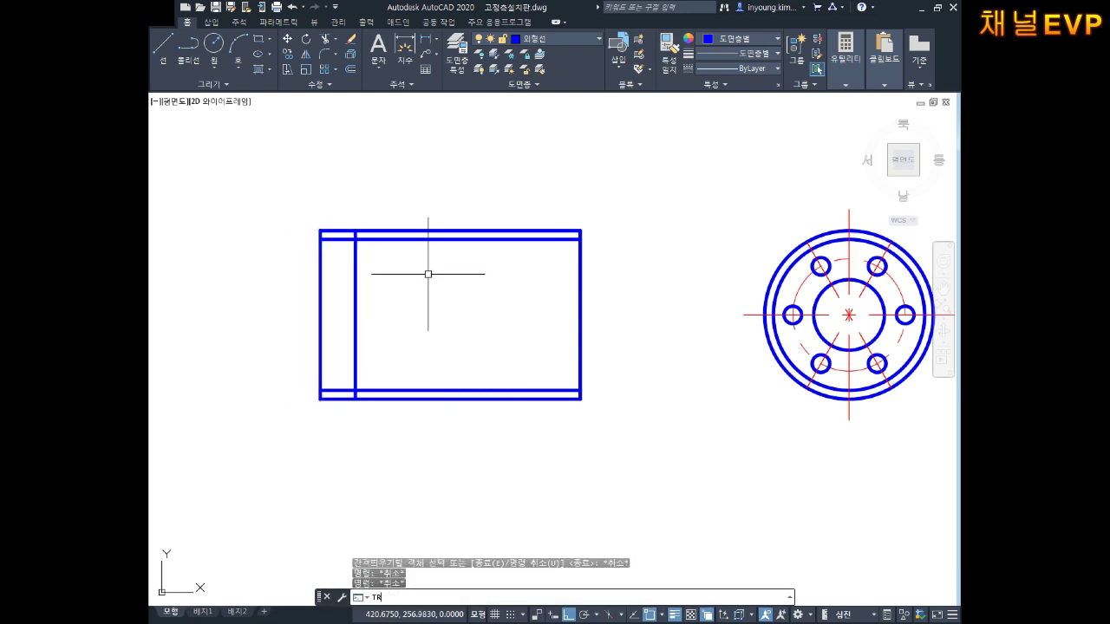
pyautogui.press('Return')
pyautogui.click(424, 230)
pyautogui.click(585, 207)
pyautogui.click(551, 231)
pyautogui.click(610, 389)
pyautogui.click(546, 401)
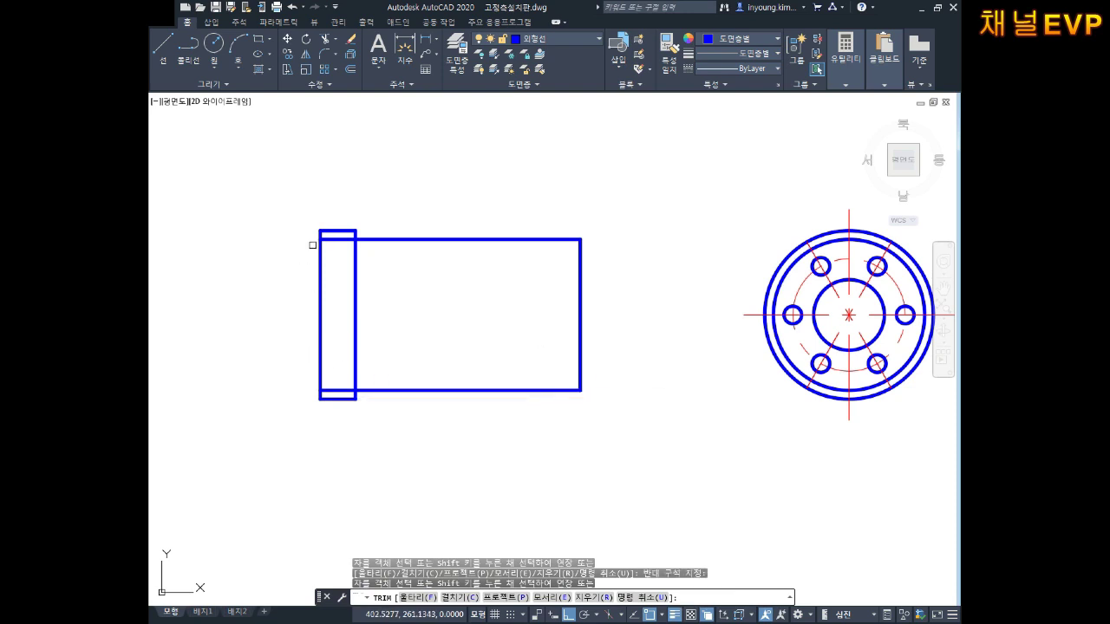
pyautogui.moveTo(476, 314); pyautogui.dragTo(381, 320, button='middle')
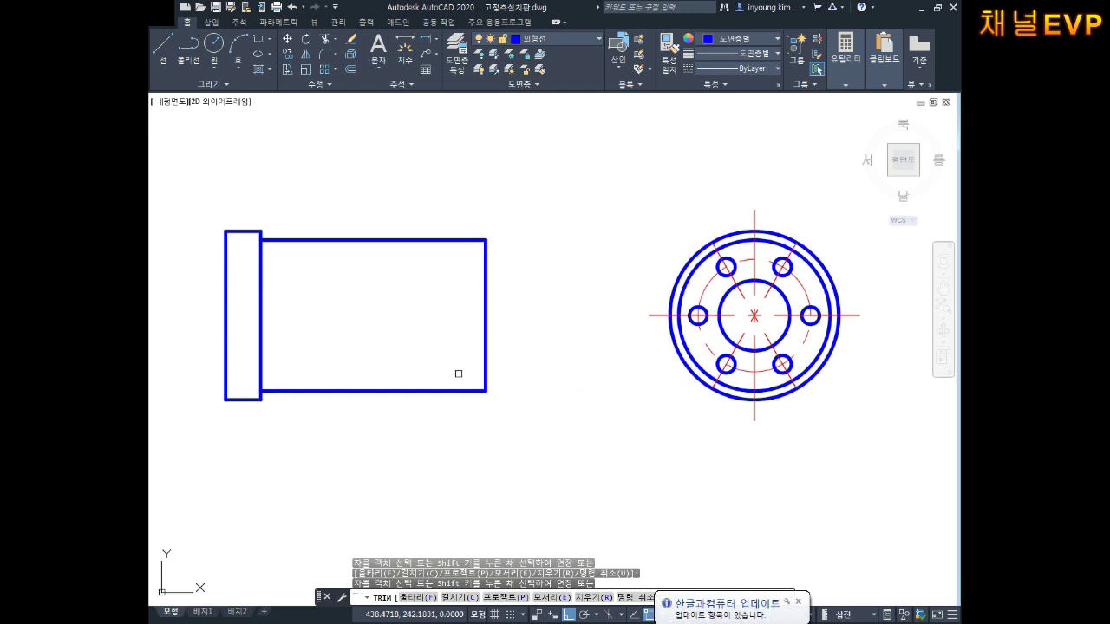
pyautogui.click(459, 404)
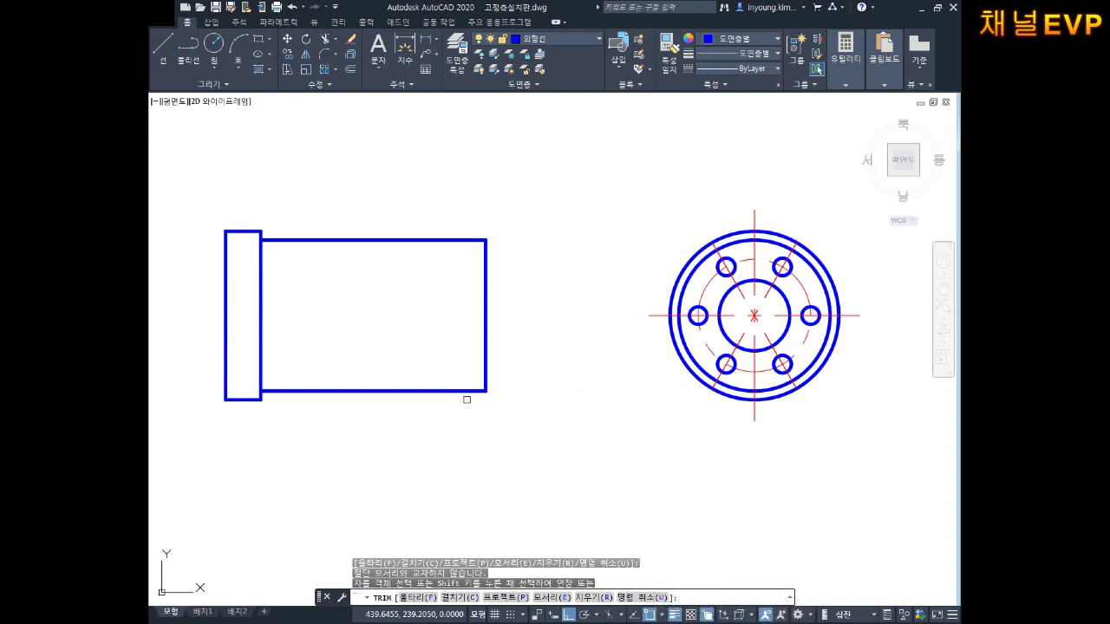
pyautogui.scroll(2, 719, 265)
pyautogui.scroll(3, 731, 260)
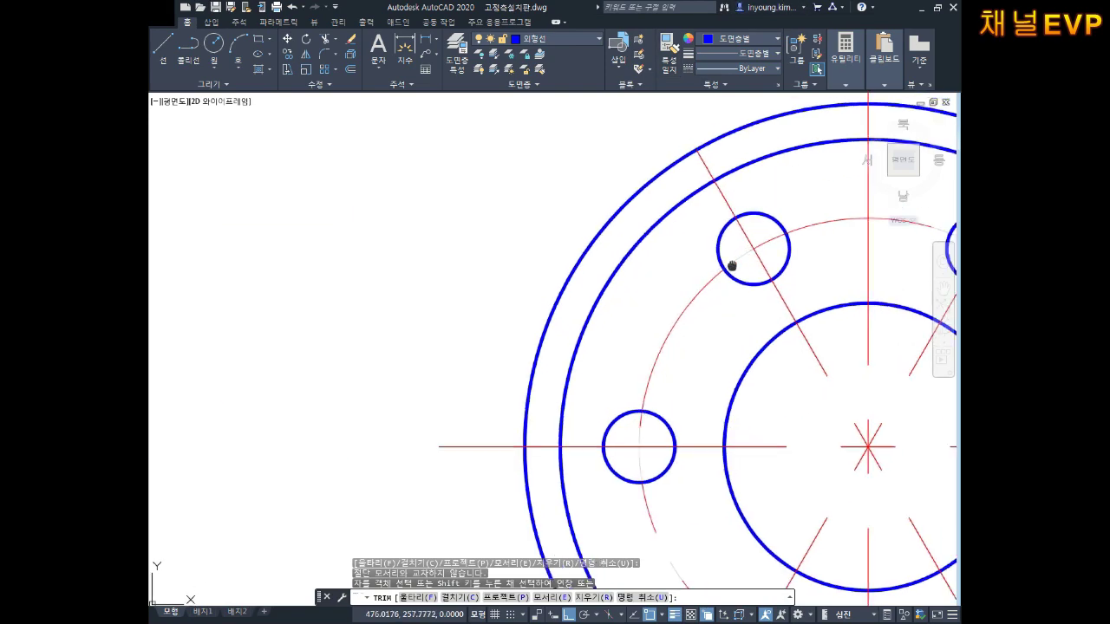
# Select the upper-left bolt hole to inspect it, then deselect it.
pyautogui.scroll(1, 730, 248)
pyautogui.press('Escape')
pyautogui.click(731, 240)
pyautogui.scroll(-3, 741, 260)
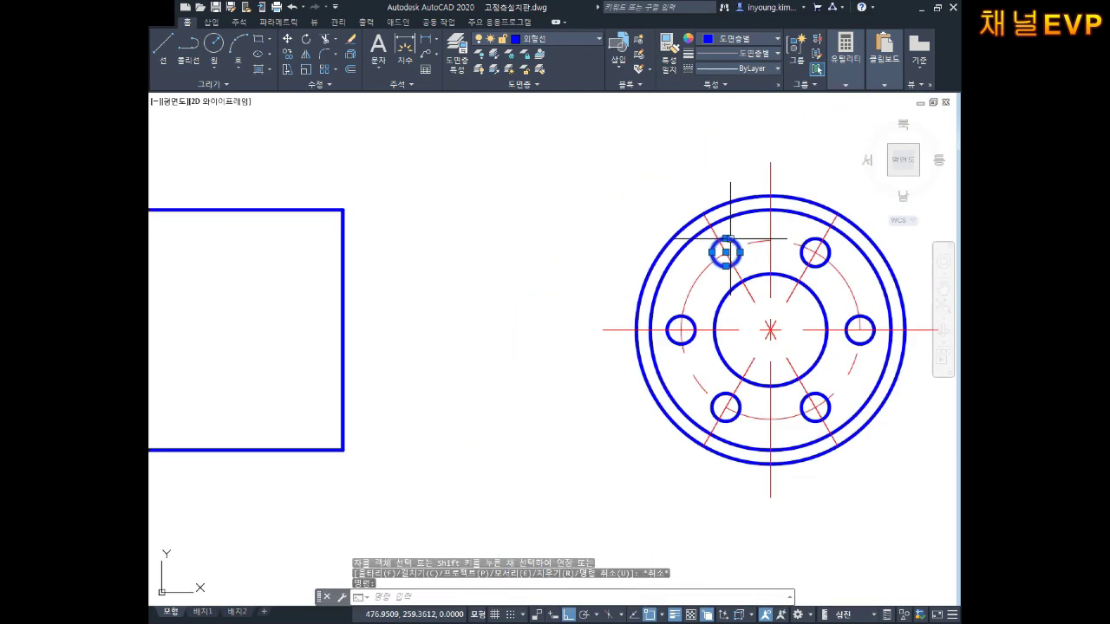
pyautogui.scroll(-2, 753, 279)
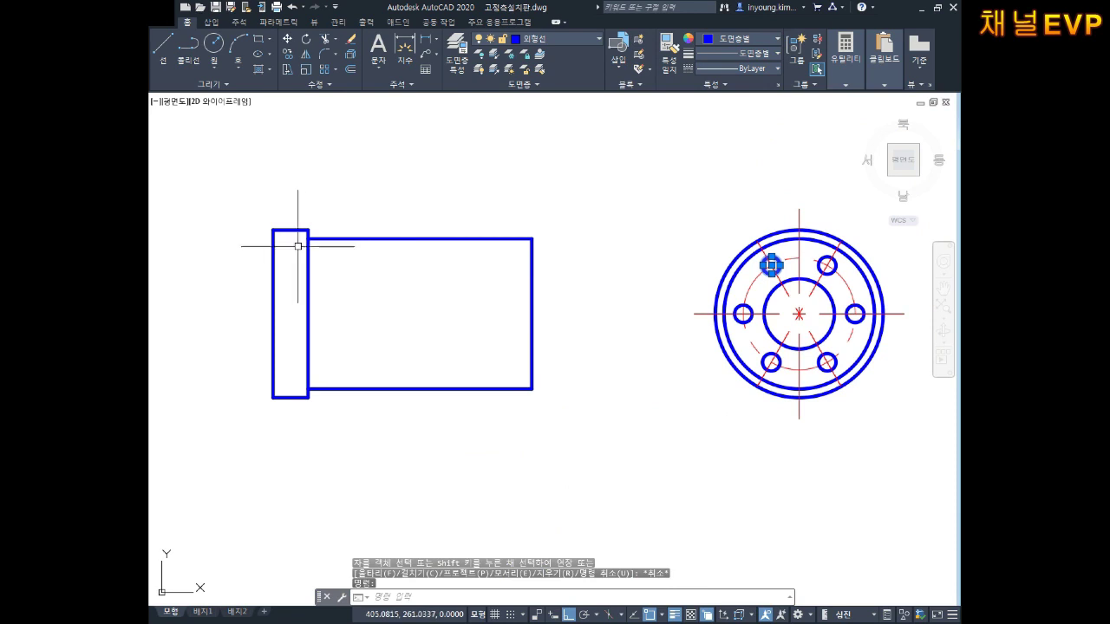
pyautogui.scroll(4, 824, 269)
pyautogui.press('Escape')
pyautogui.press('Escape')
pyautogui.press('Escape')
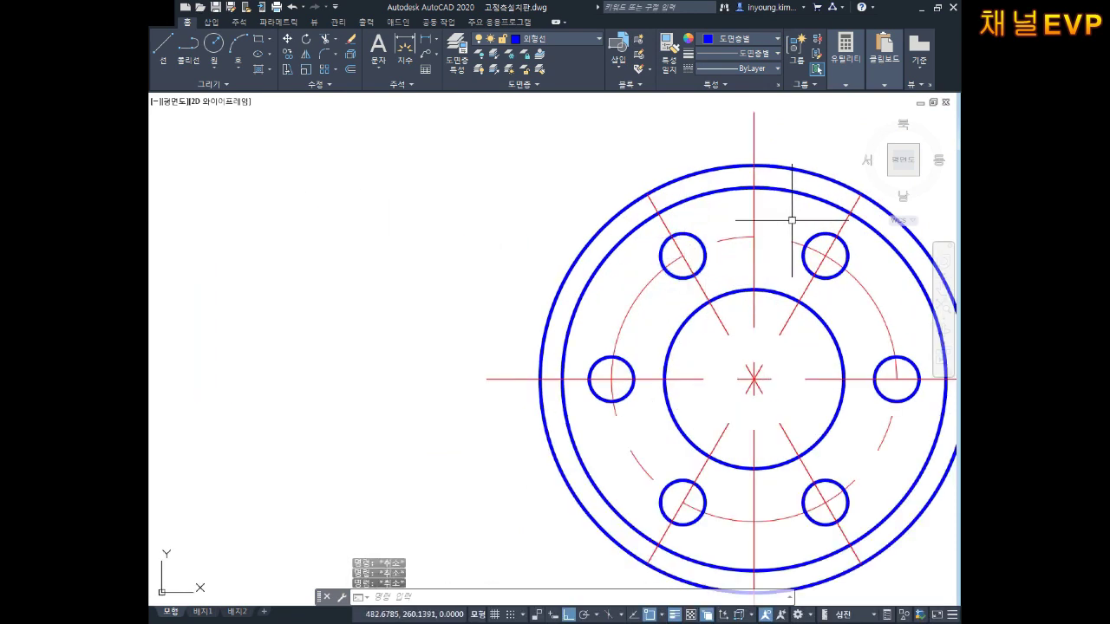
# Place horizontal construction lines at the bolt hole's top and bottom edges.
pyautogui.write('XL')
pyautogui.press('Return')
pyautogui.write('H')
pyautogui.press('Return')
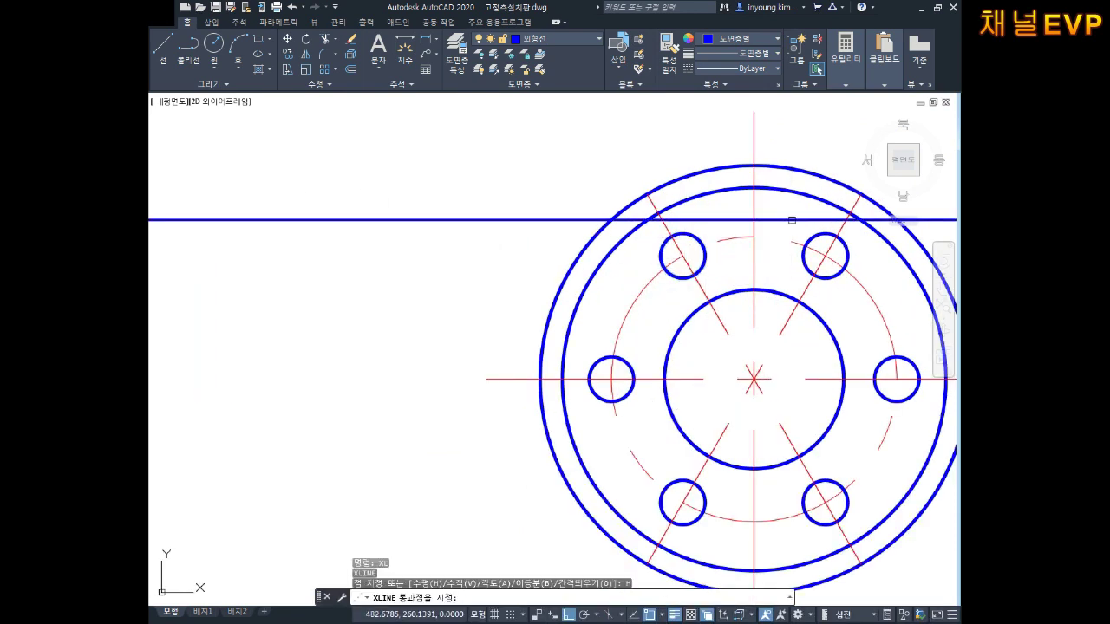
pyautogui.scroll(4, 699, 267)
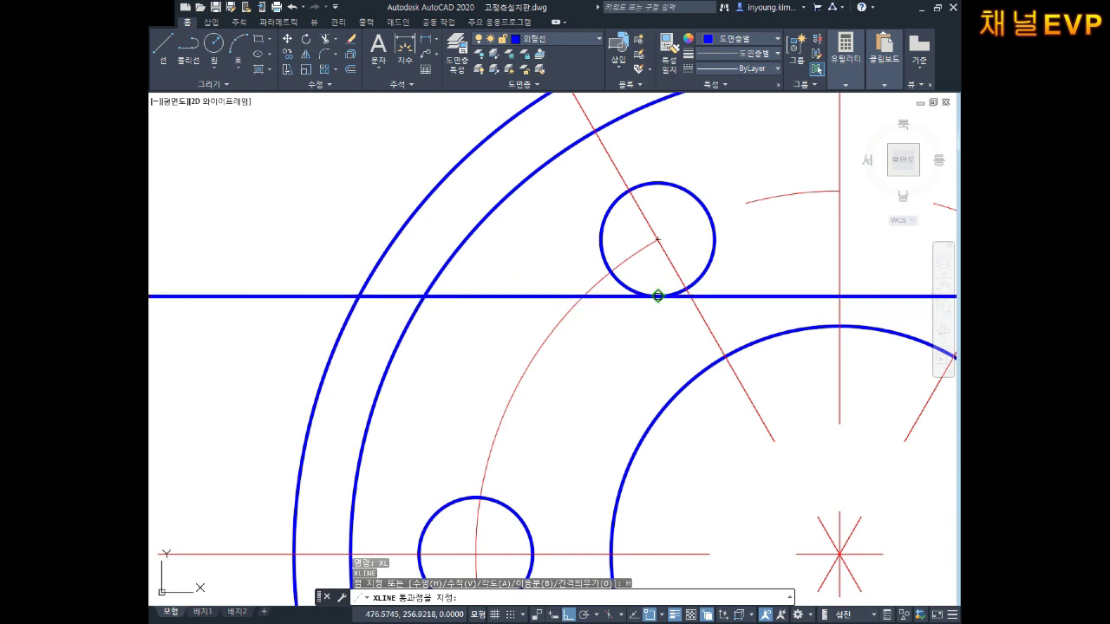
pyautogui.click(657, 295)
pyautogui.click(658, 182)
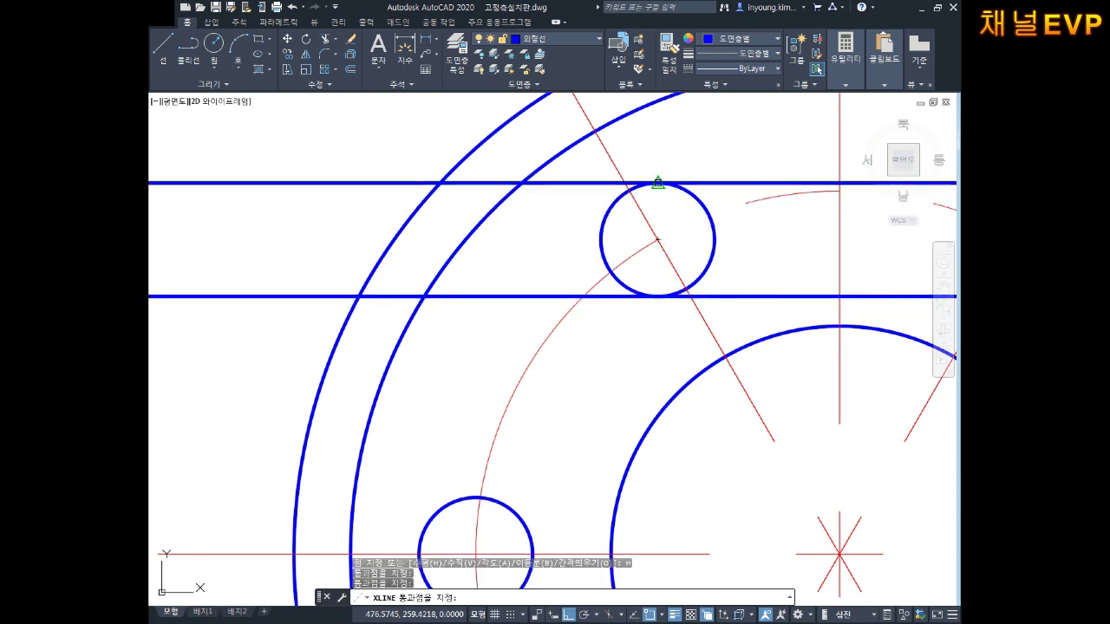
pyautogui.press('Escape')
pyautogui.press('Escape')
pyautogui.scroll(-4, 658, 182)
pyautogui.moveTo(260, 243); pyautogui.dragTo(533, 248, button='middle')
# Trim the two hole-edge lines so they stay within the side view.
pyautogui.write('tr')
pyautogui.press('Return')
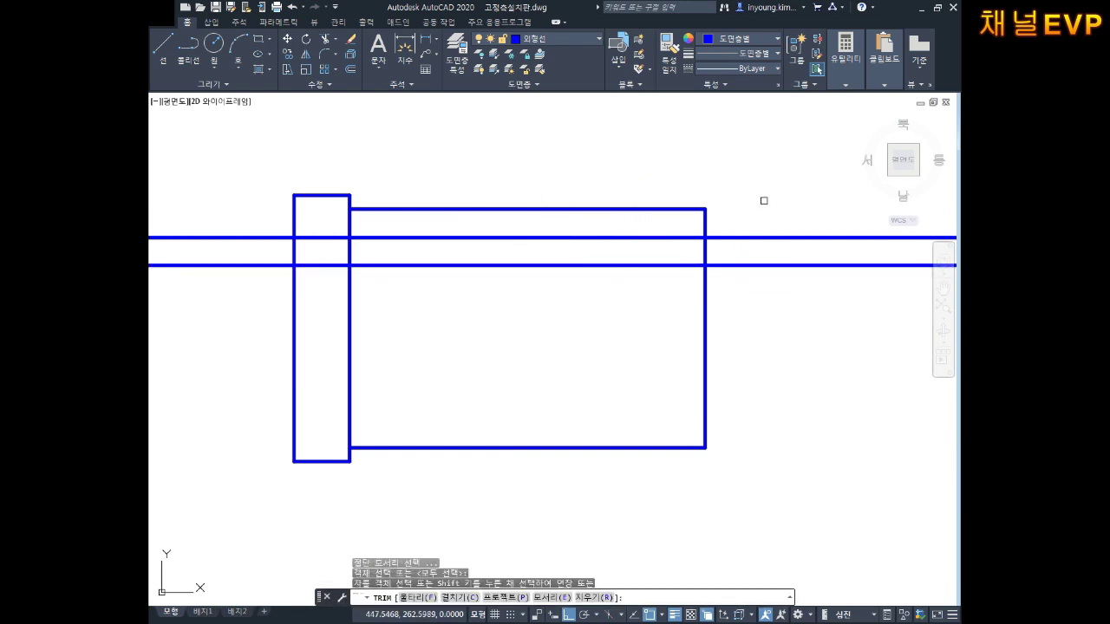
pyautogui.press('Escape')
pyautogui.write('tr')
pyautogui.press('Return')
pyautogui.click(761, 204)
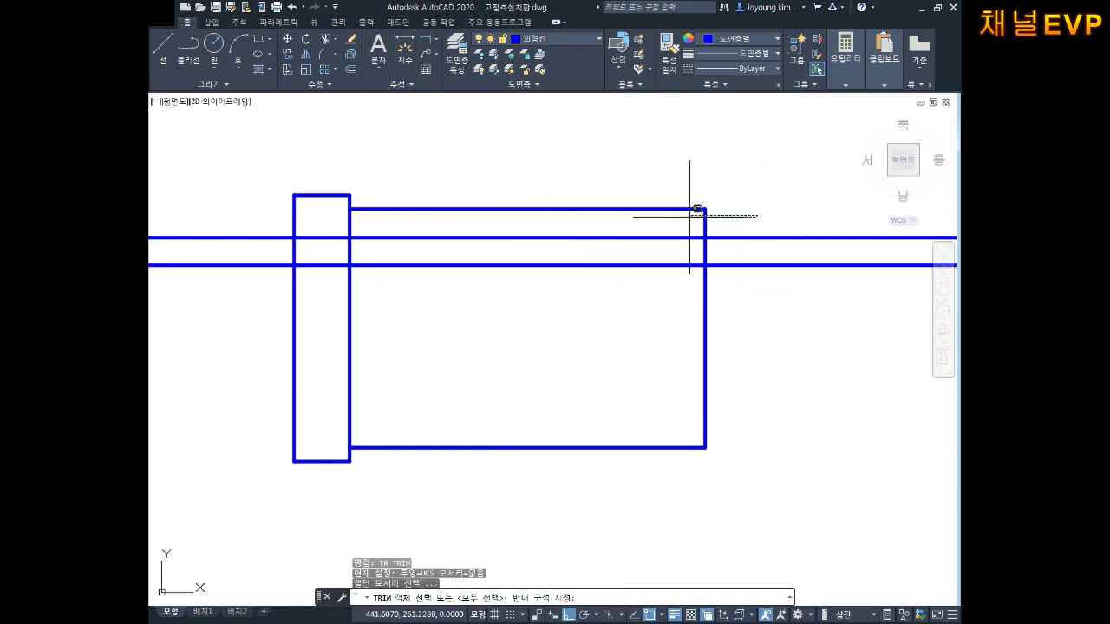
pyautogui.click(642, 234)
pyautogui.click(357, 222)
pyautogui.press('Return')
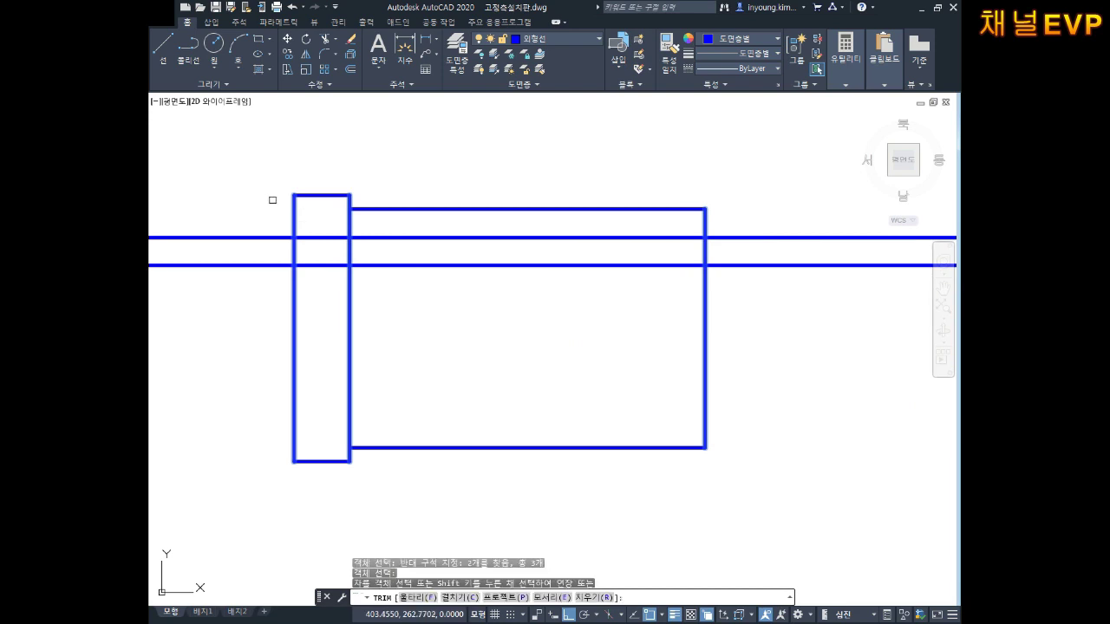
pyautogui.moveTo(272, 198); pyautogui.dragTo(281, 282)
pyautogui.moveTo(775, 203); pyautogui.dragTo(775, 330)
pyautogui.press('Escape')
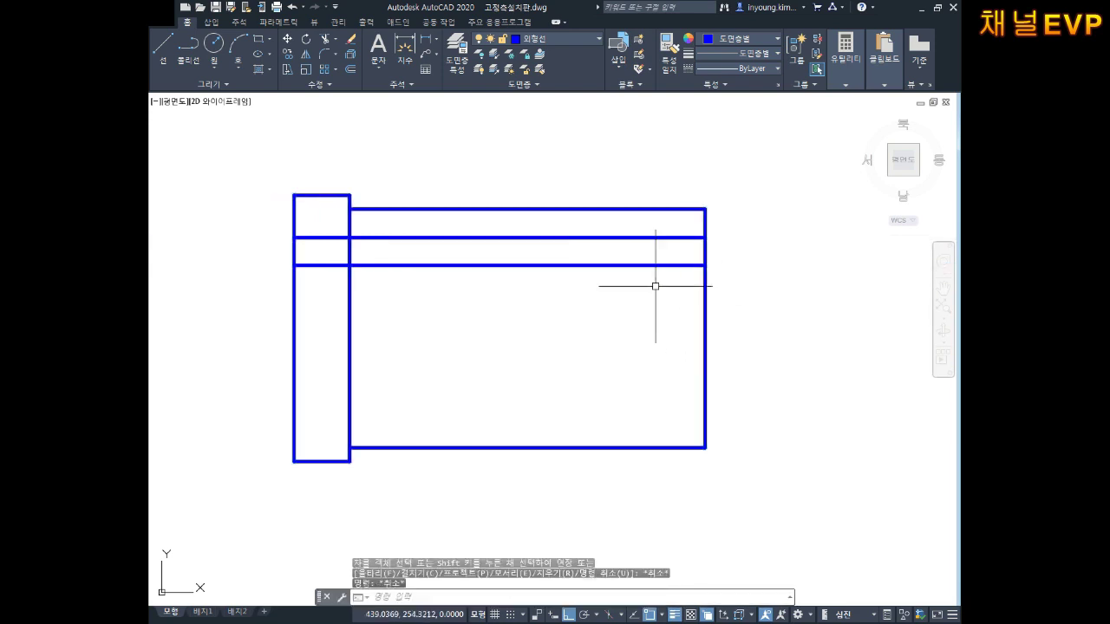
# Draw a horizontal construction line through the upper-left bolt hole's centre.
pyautogui.moveTo(651, 285); pyautogui.dragTo(639, 263, button='middle')
pyautogui.scroll(-4, 639, 263)
pyautogui.scroll(5, 641, 260)
pyautogui.scroll(2, 745, 286)
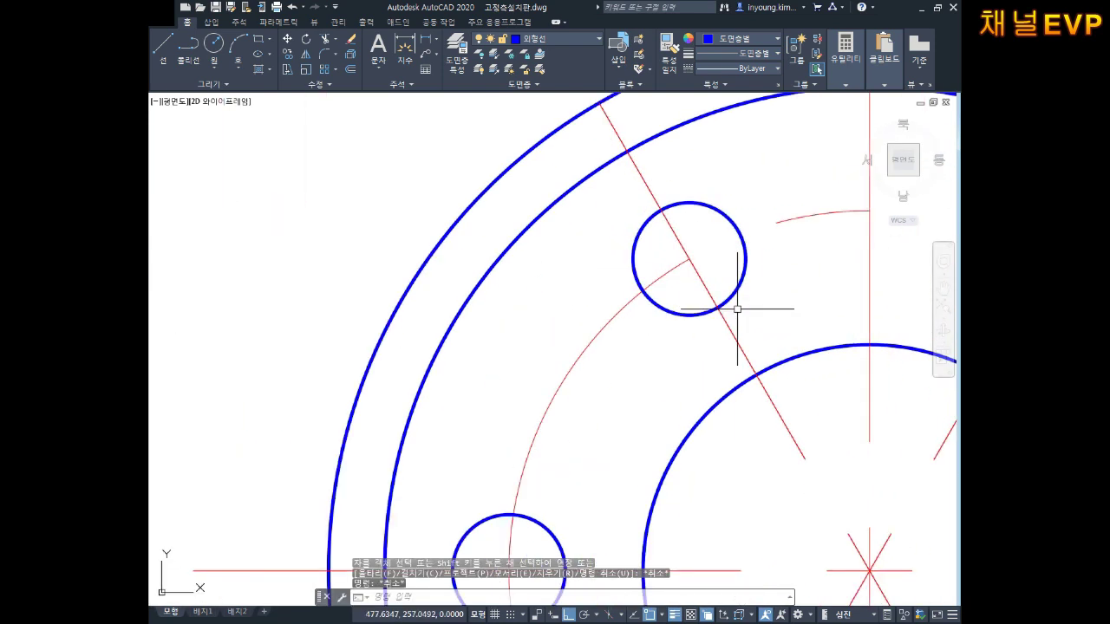
pyautogui.press('Escape')
pyautogui.press('Escape')
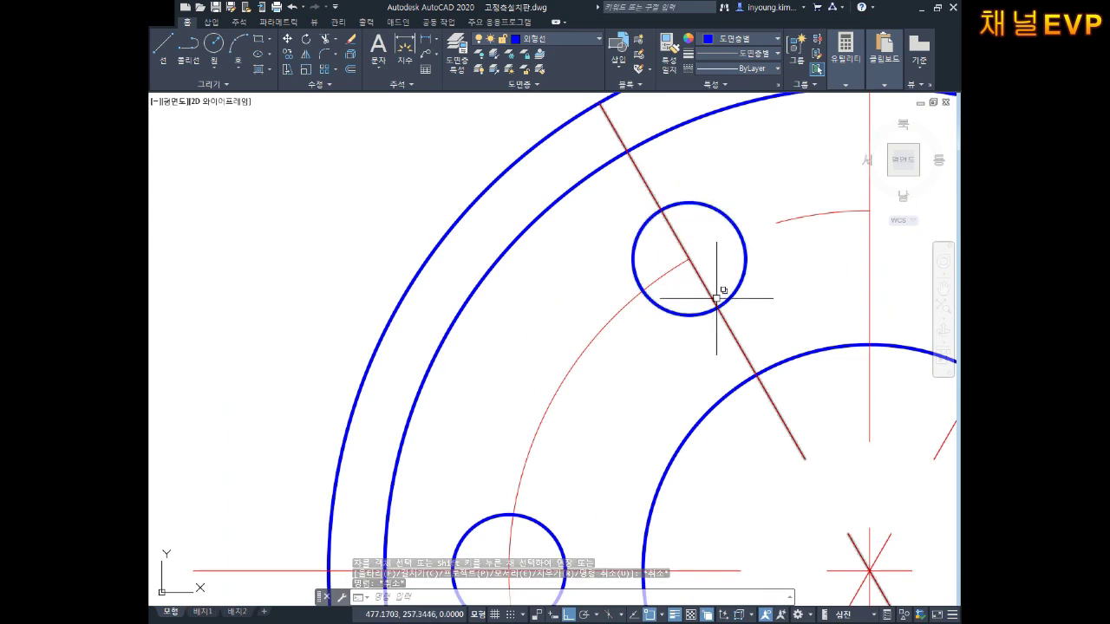
pyautogui.scroll(-3, 685, 289)
pyautogui.scroll(-6, 666, 289)
pyautogui.scroll(4, 667, 290)
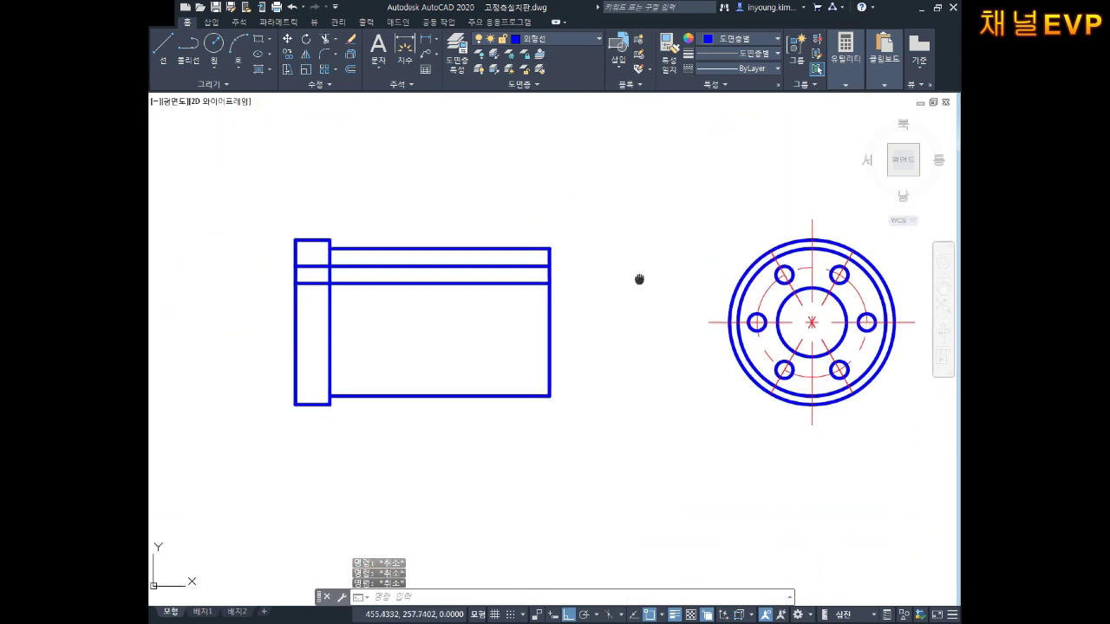
pyautogui.scroll(2, 733, 274)
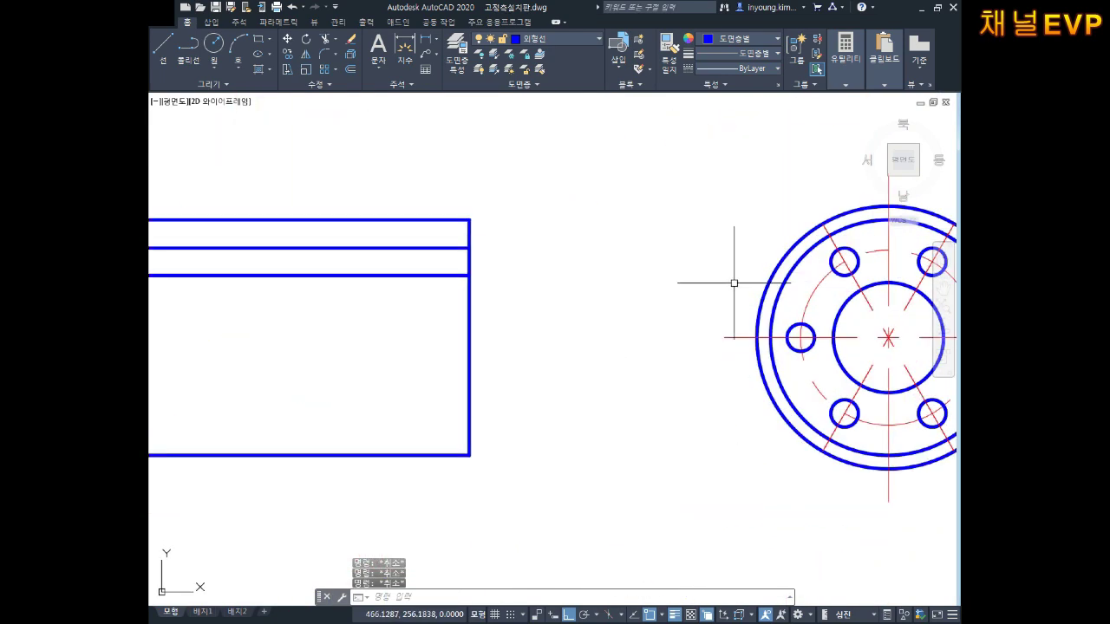
pyautogui.scroll(-2, 624, 278)
pyautogui.scroll(2, 737, 280)
pyautogui.moveTo(737, 280); pyautogui.dragTo(633, 284, button='middle')
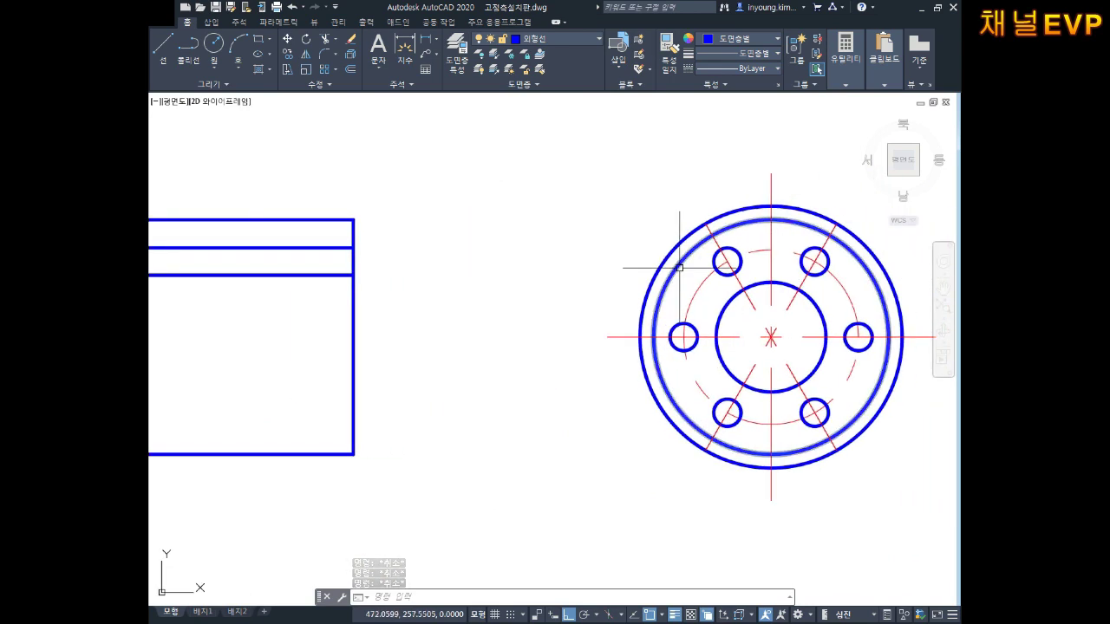
pyautogui.write('xl')
pyautogui.press('Return')
pyautogui.write('h')
pyautogui.press('Return')
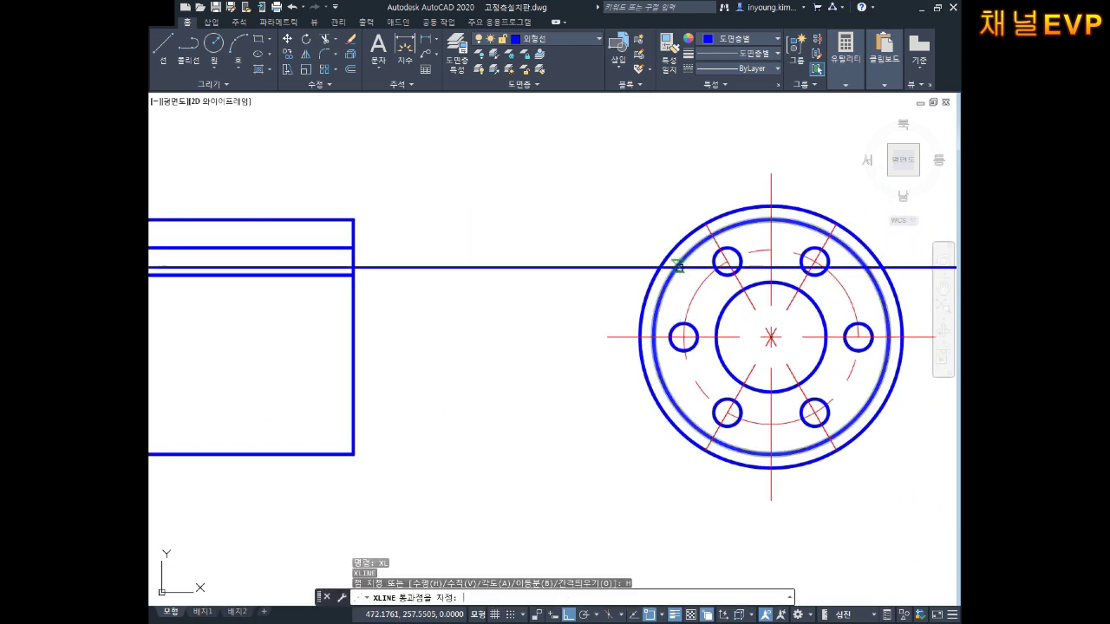
pyautogui.scroll(5, 743, 247)
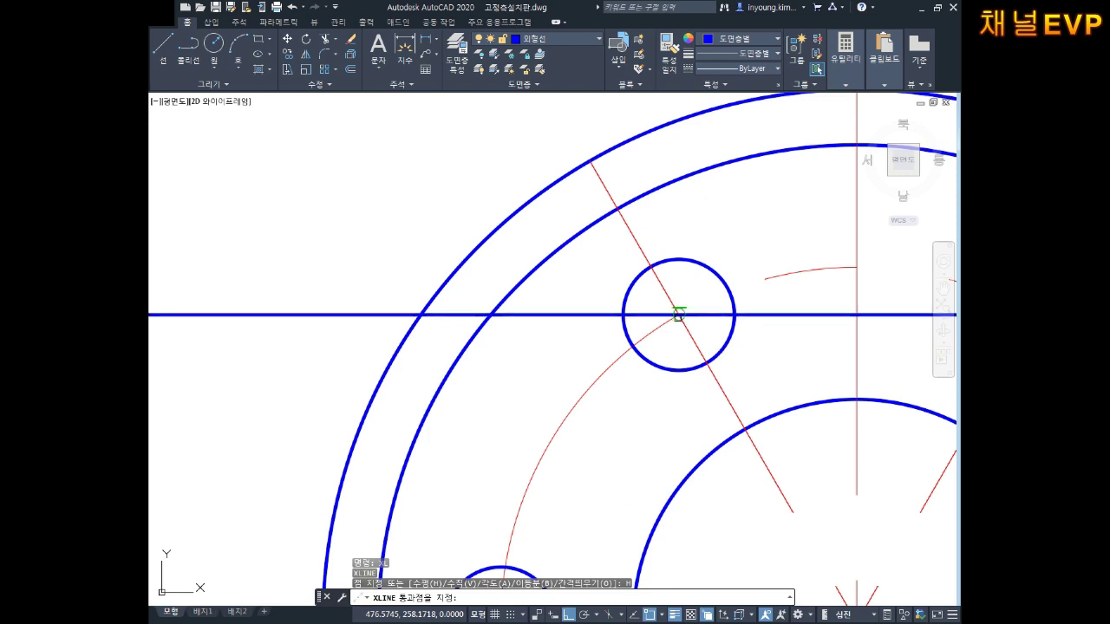
pyautogui.click(679, 315)
pyautogui.scroll(-5, 555, 351)
pyautogui.moveTo(347, 351)
pyautogui.mouseDown(button='middle')
pyautogui.moveTo(493, 349)
pyautogui.moveTo(563, 332)
pyautogui.mouseUp(button='middle')
pyautogui.press('Escape')
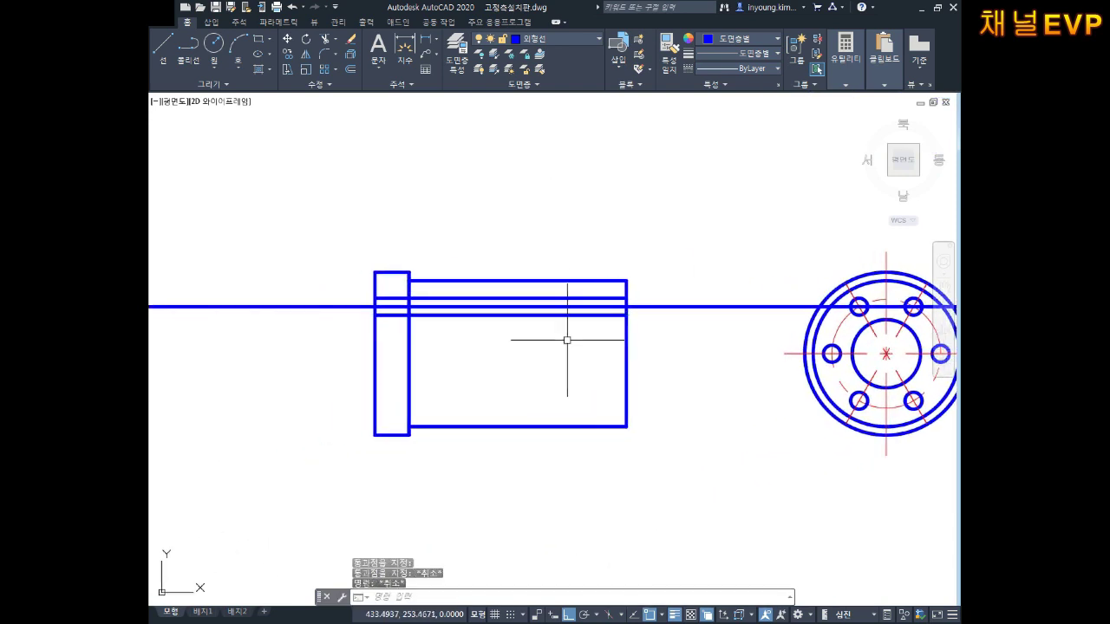
pyautogui.write('tr')
pyautogui.press('Return')
pyautogui.press('Return')
# Trim the centre construction line back to the part's vertical edges.
pyautogui.click(668, 276)
pyautogui.click(735, 278)
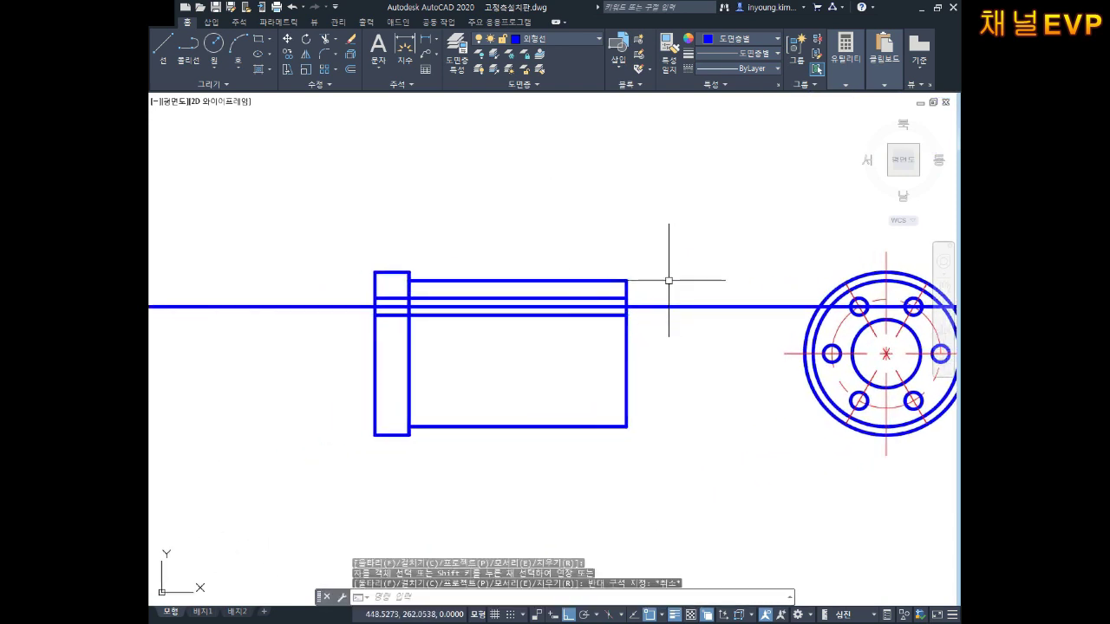
pyautogui.click(664, 377)
pyautogui.click(266, 376)
pyautogui.click(705, 306)
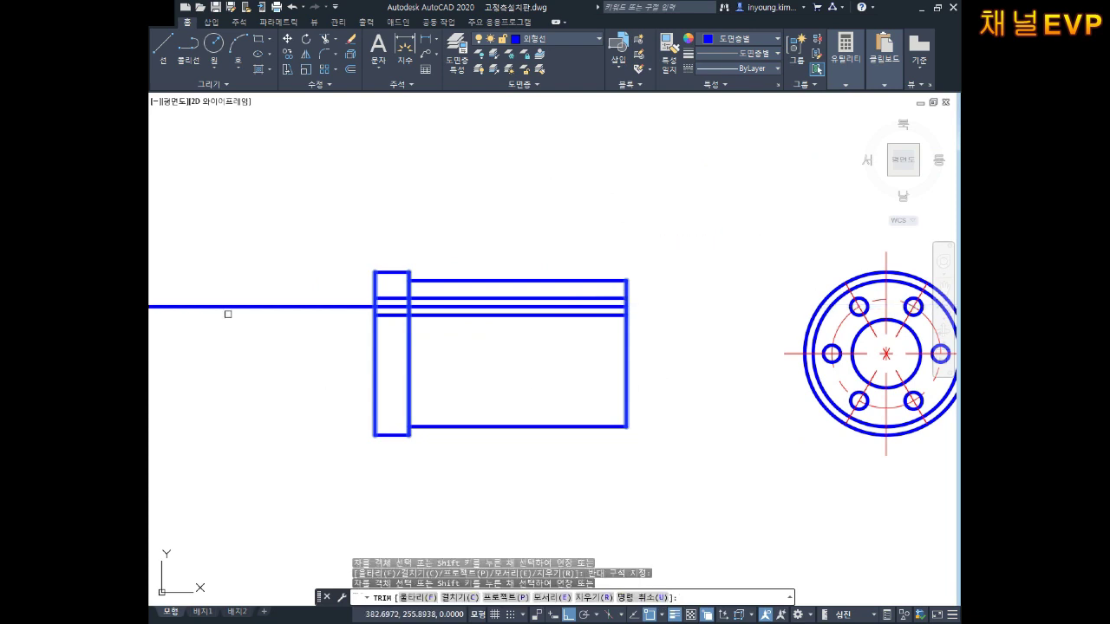
pyautogui.click(221, 309)
pyautogui.press('Escape')
pyautogui.scroll(2, 480, 326)
# Move the trimmed line onto the 중심선 layer, making it a red dashed centerline.
pyautogui.click(488, 295)
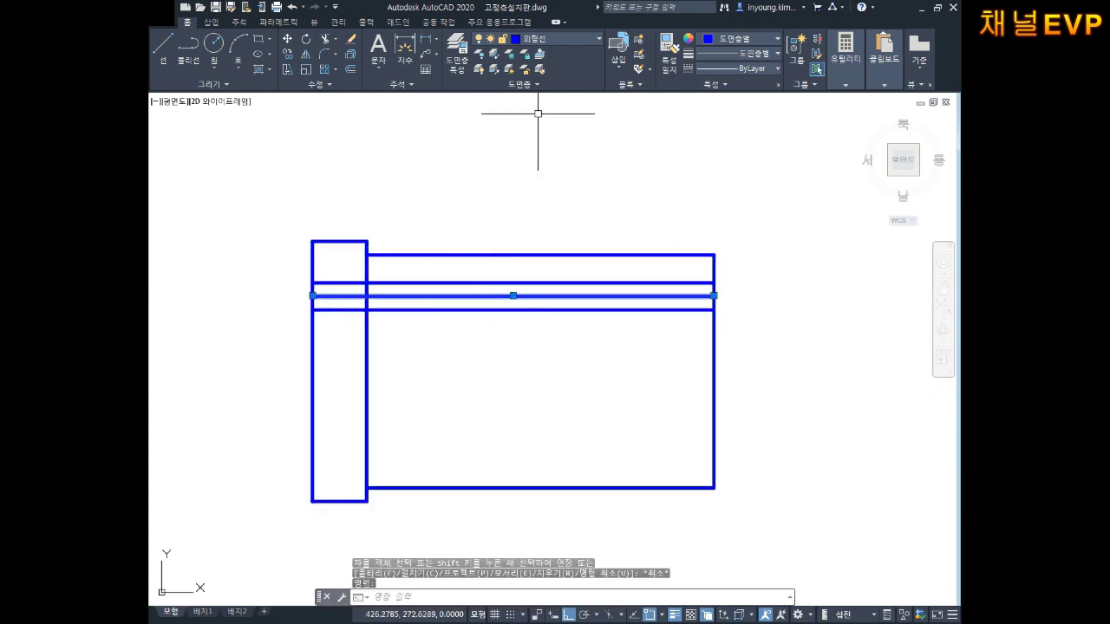
pyautogui.click(559, 39)
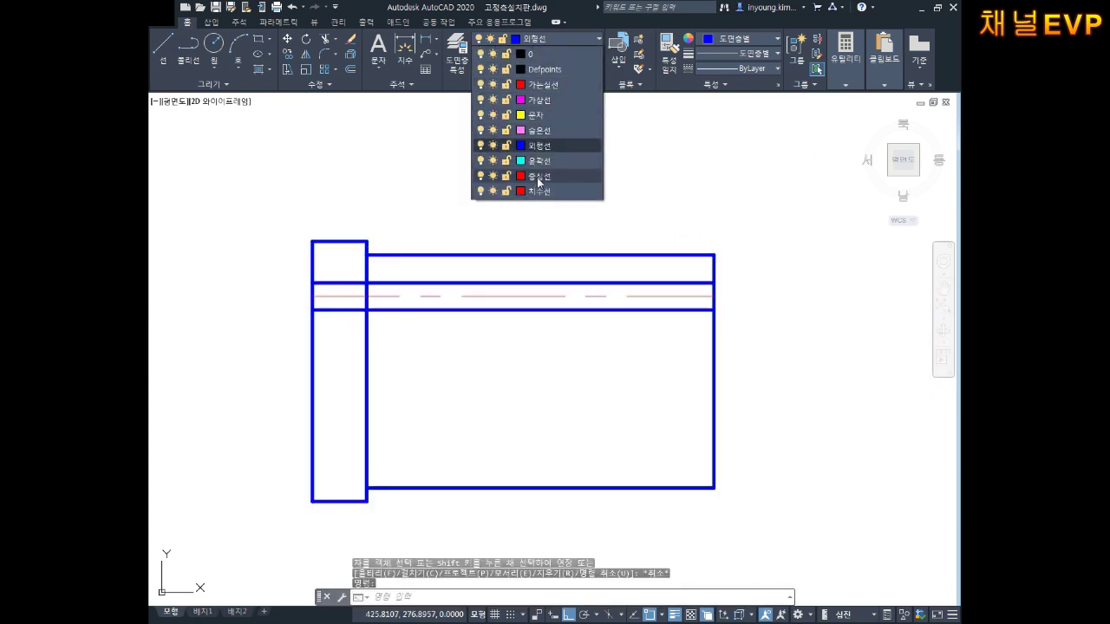
pyautogui.click(535, 176)
pyautogui.press('Escape')
pyautogui.press('Escape')
pyautogui.moveTo(659, 321); pyautogui.dragTo(664, 305, button='middle')
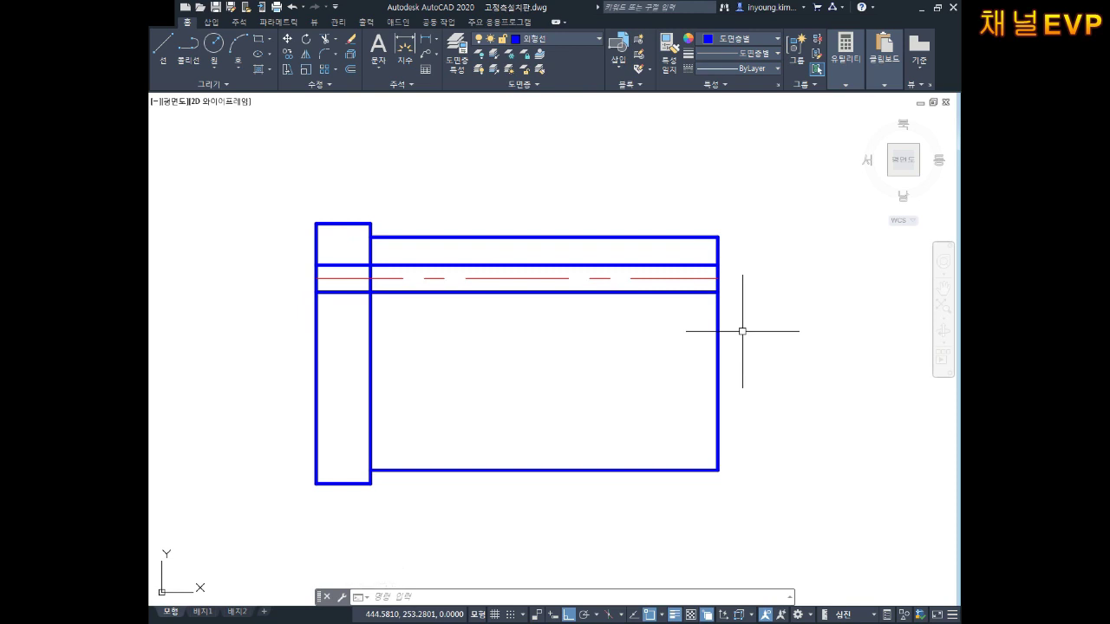
pyautogui.moveTo(567, 297); pyautogui.dragTo(595, 286, button='middle')
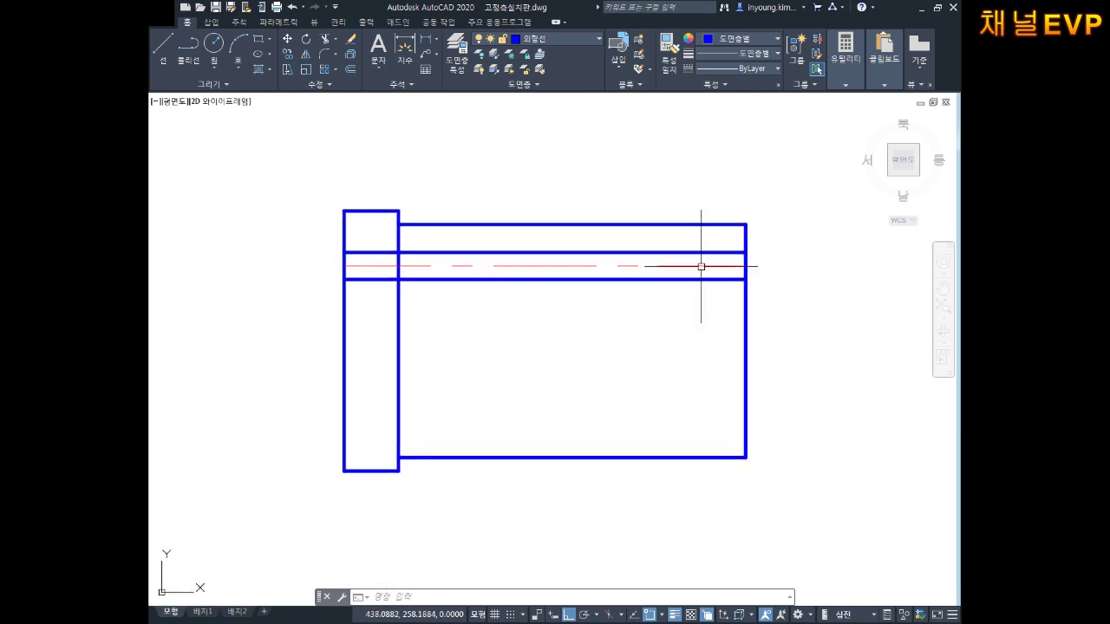
pyautogui.press('Escape')
pyautogui.press('Escape')
pyautogui.press('Escape')
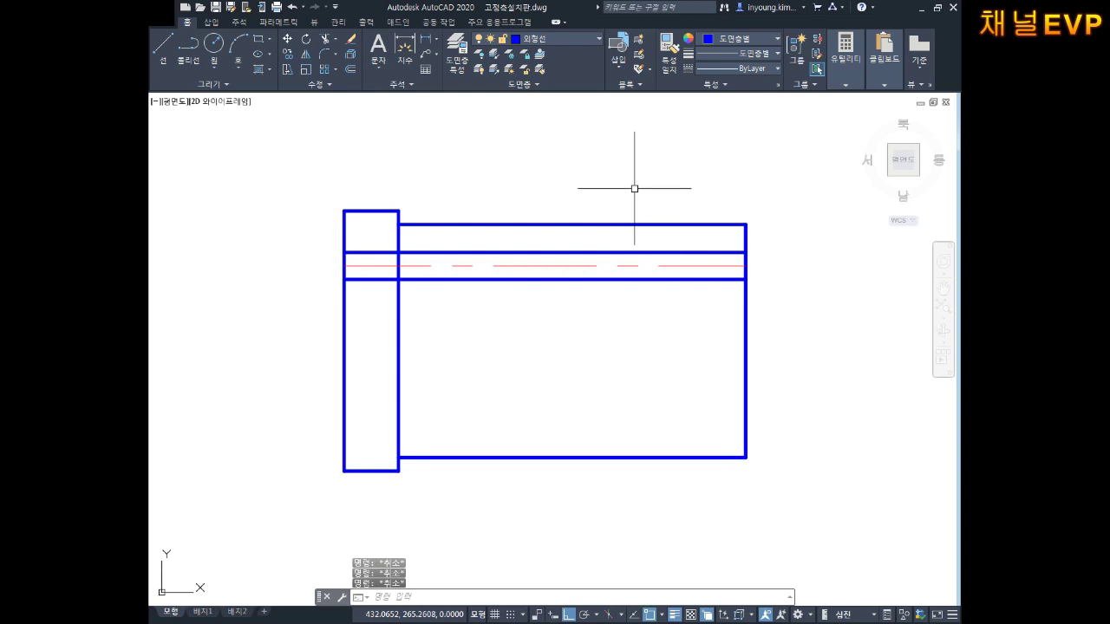
# Add a 2.5 vertical linear dimension across the hole's edge lines at the right end.
pyautogui.write('d')
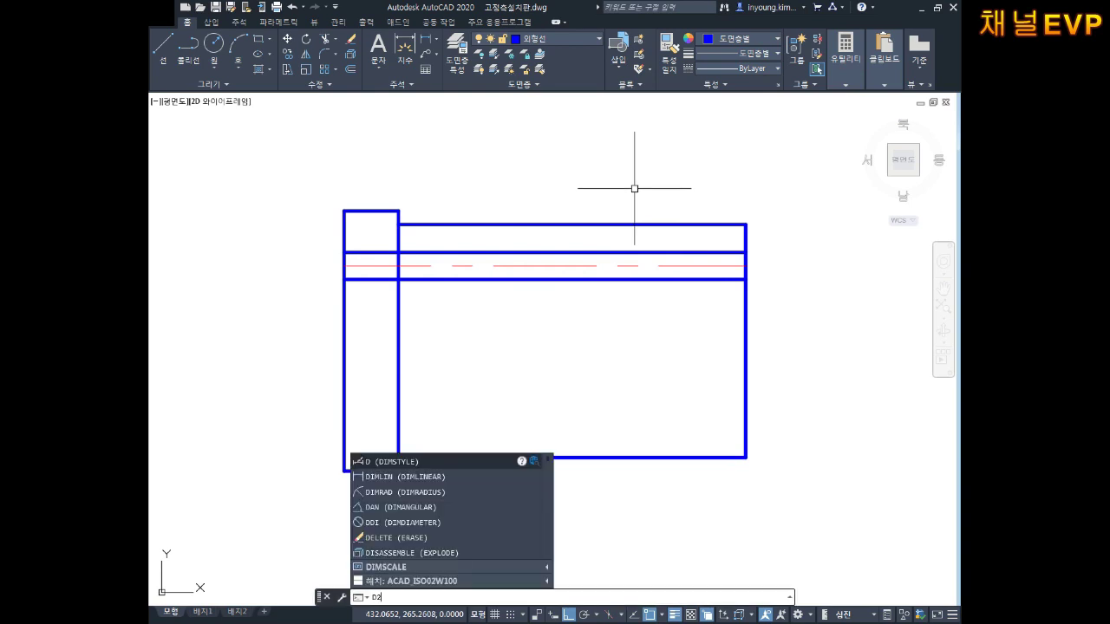
pyautogui.write('.5')
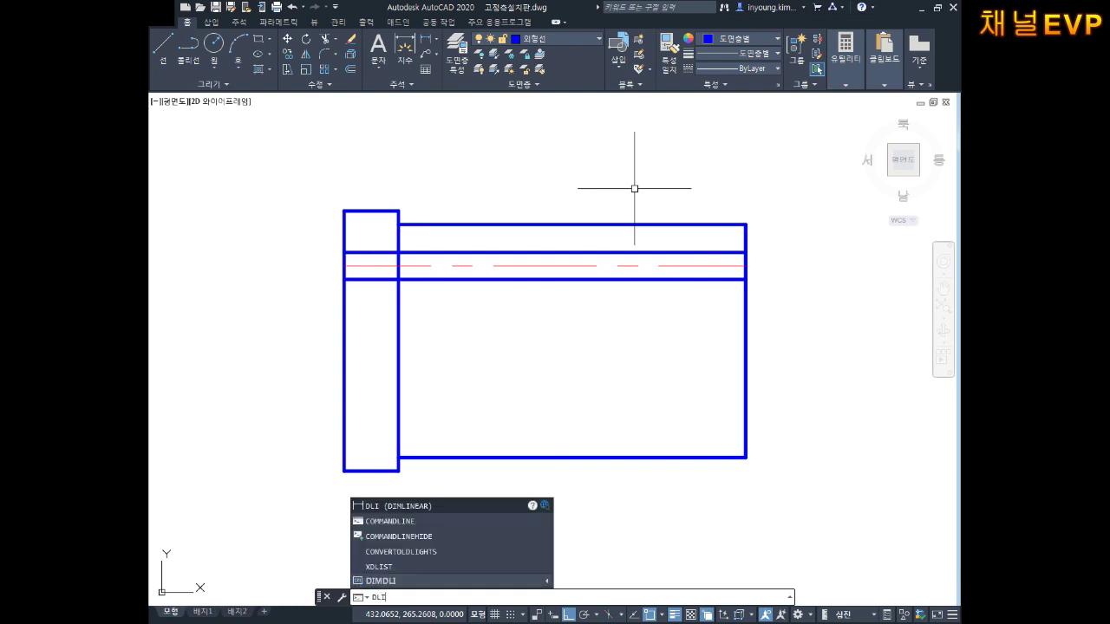
pyautogui.press('Return')
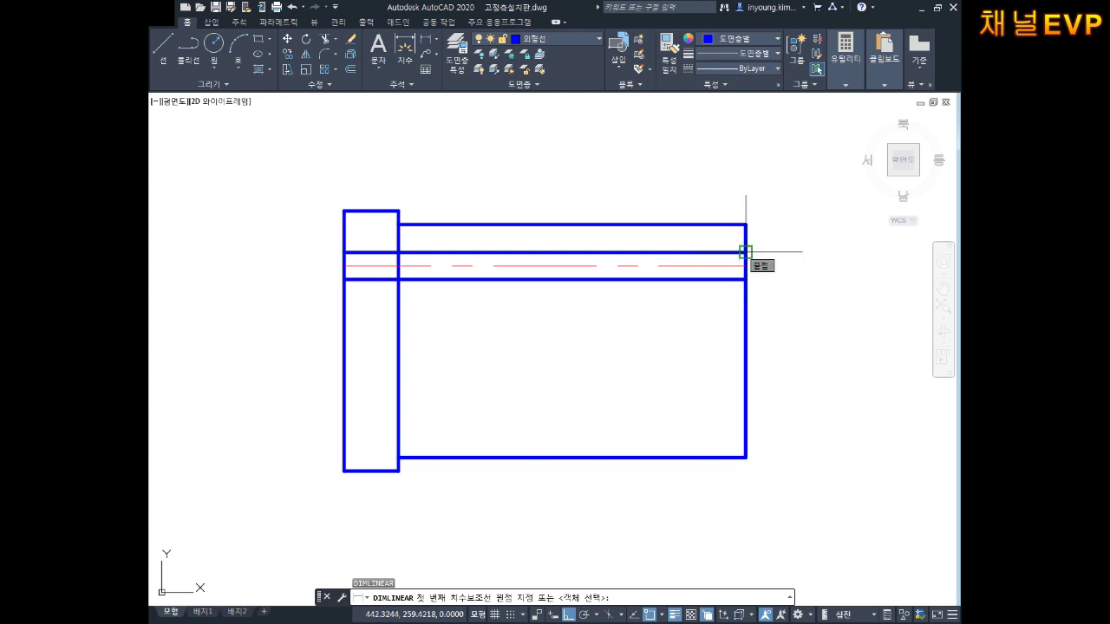
pyautogui.click(745, 252)
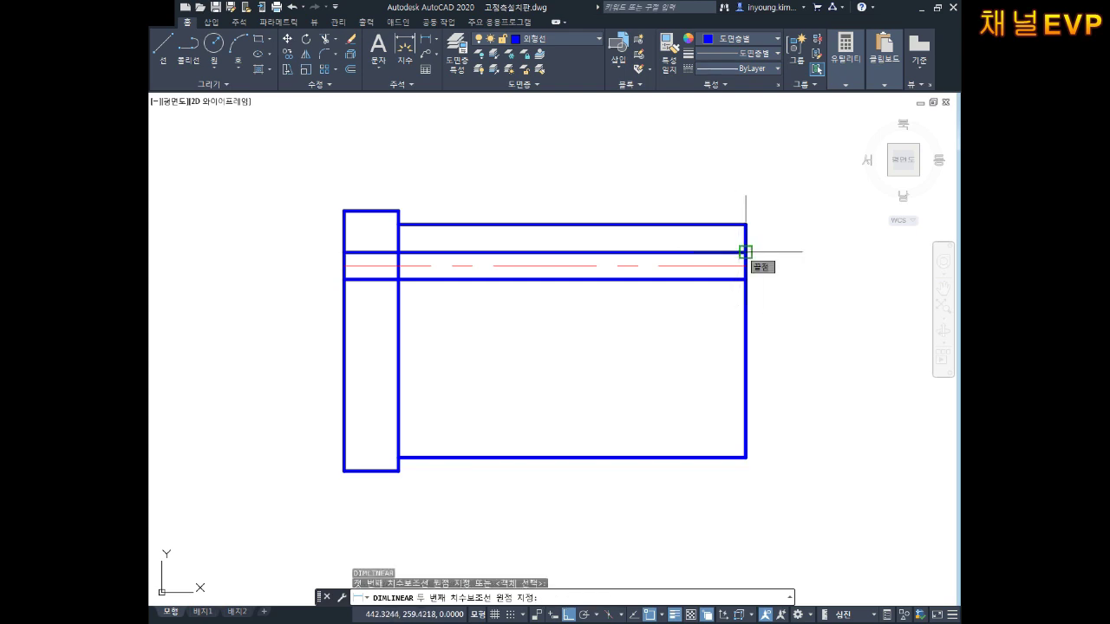
pyautogui.click(744, 279)
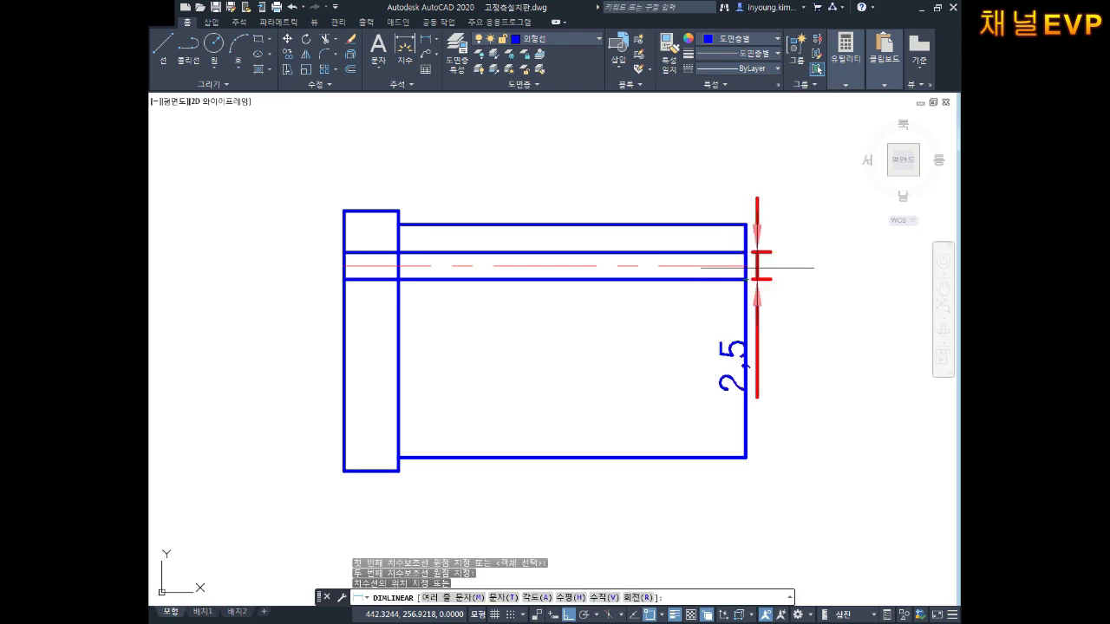
pyautogui.click(837, 264)
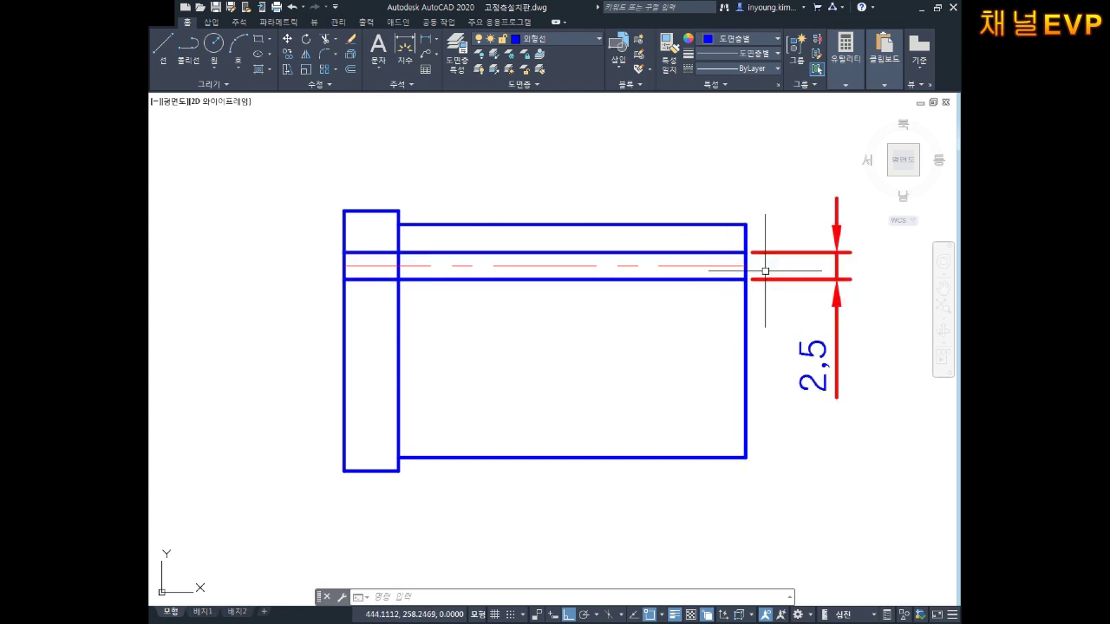
pyautogui.moveTo(645, 254); pyautogui.dragTo(674, 253, button='middle')
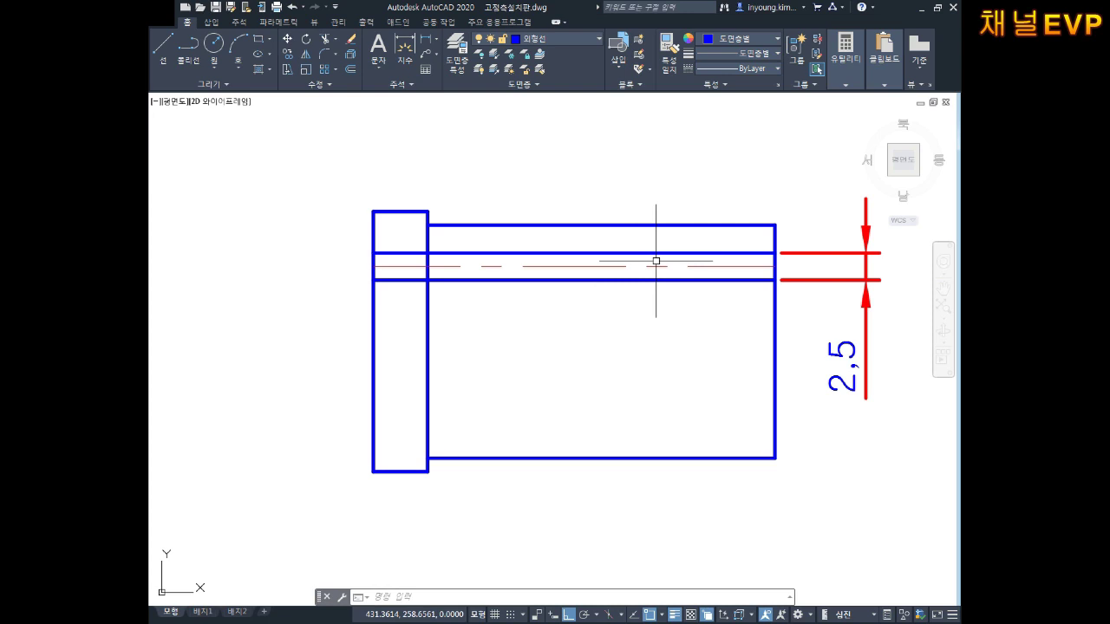
pyautogui.press('Escape')
pyautogui.press('Escape')
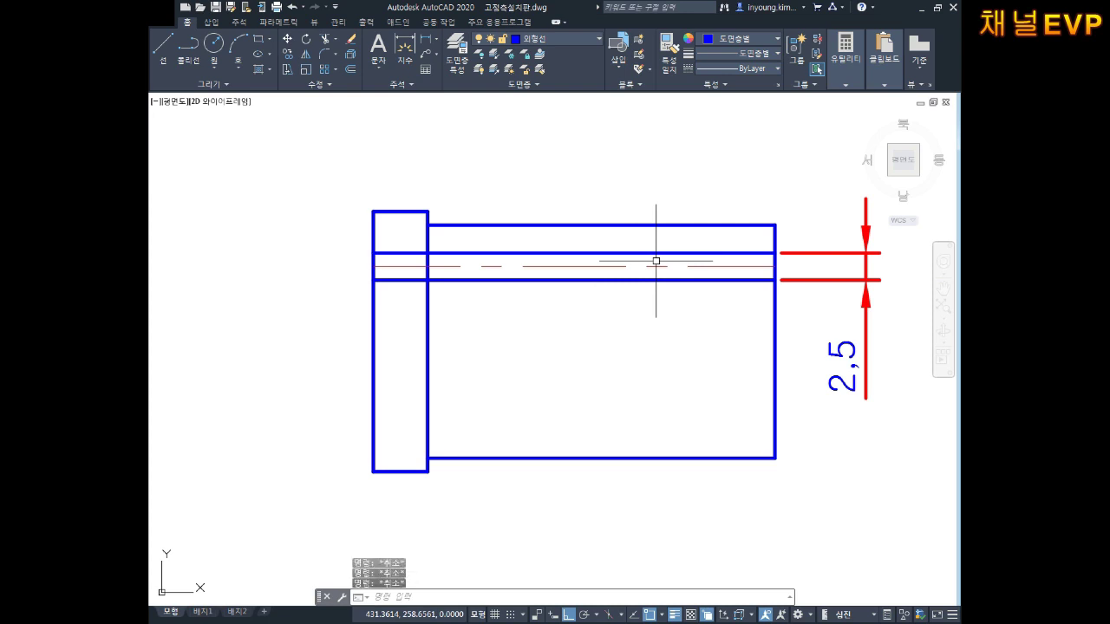
# Offset the centerline by 2 to create bolt lines on either side of it.
pyautogui.write('o')
pyautogui.press('Return')
pyautogui.write('2')
pyautogui.press('Return')
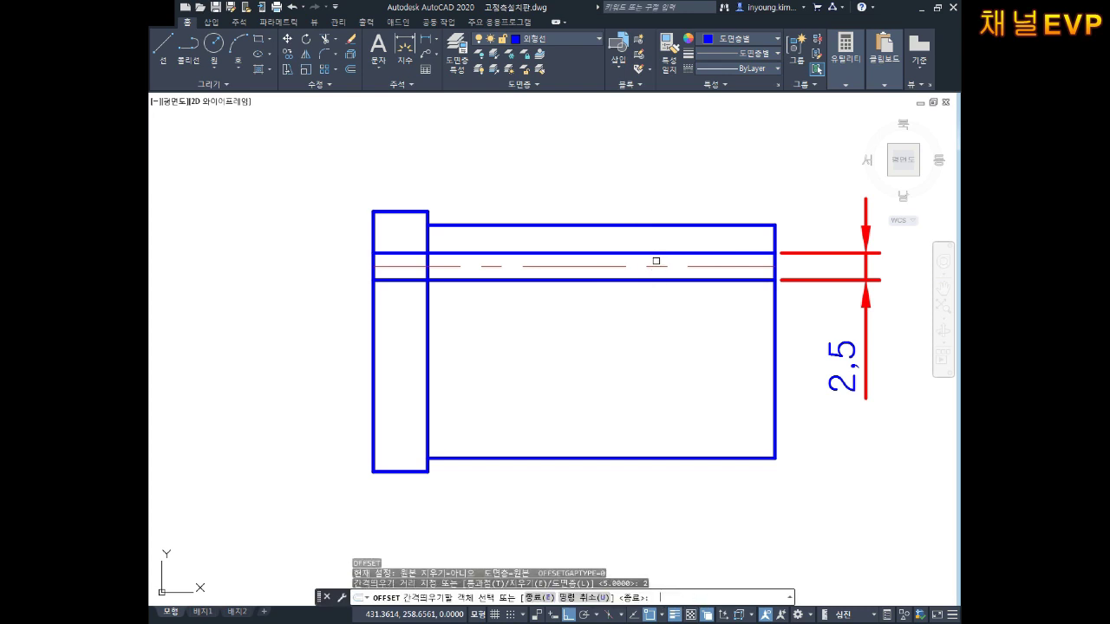
pyautogui.click(399, 266)
pyautogui.click(402, 229)
pyautogui.press('Escape')
pyautogui.press('Escape')
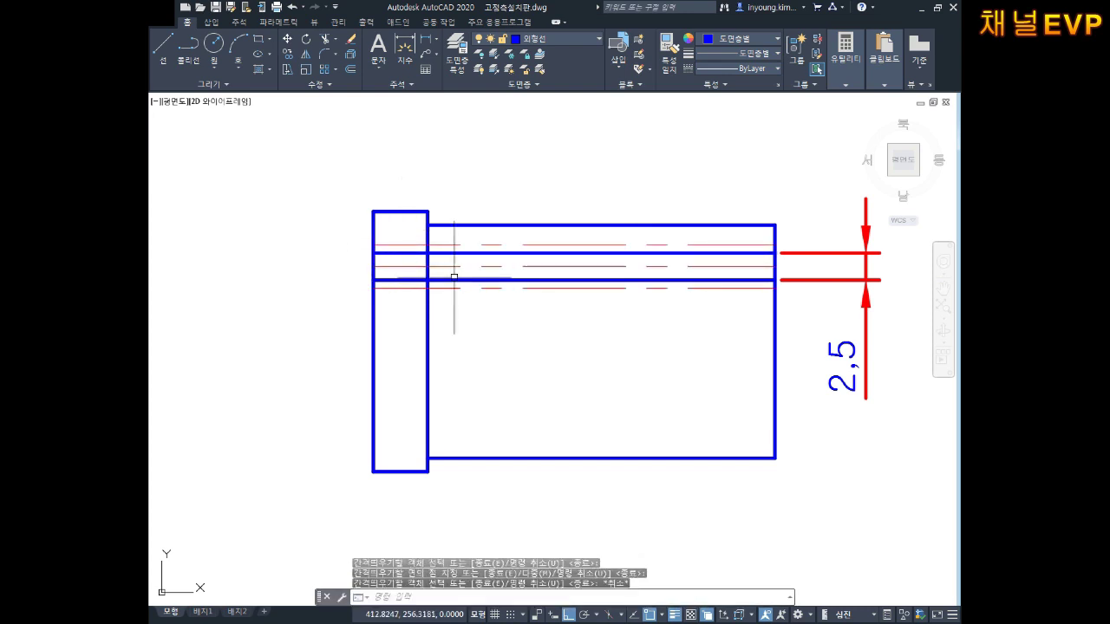
# Move both offset bolt lines onto the 외형선 outline layer.
pyautogui.scroll(4, 450, 263)
pyautogui.click(375, 210)
pyautogui.click(343, 228)
pyautogui.click(347, 322)
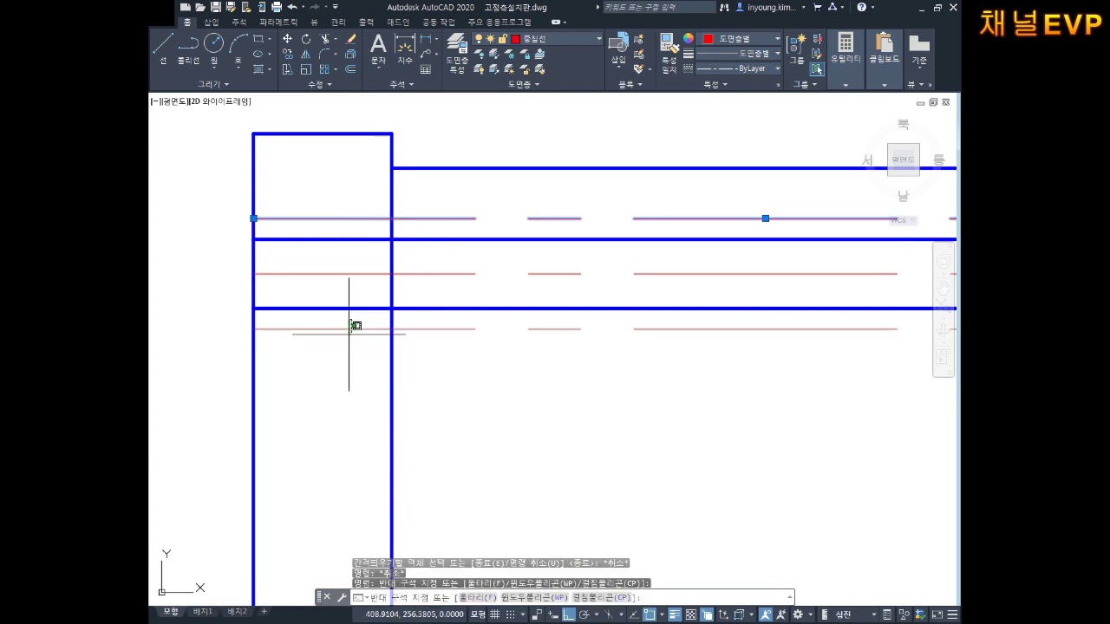
pyautogui.click(364, 338)
pyautogui.click(526, 41)
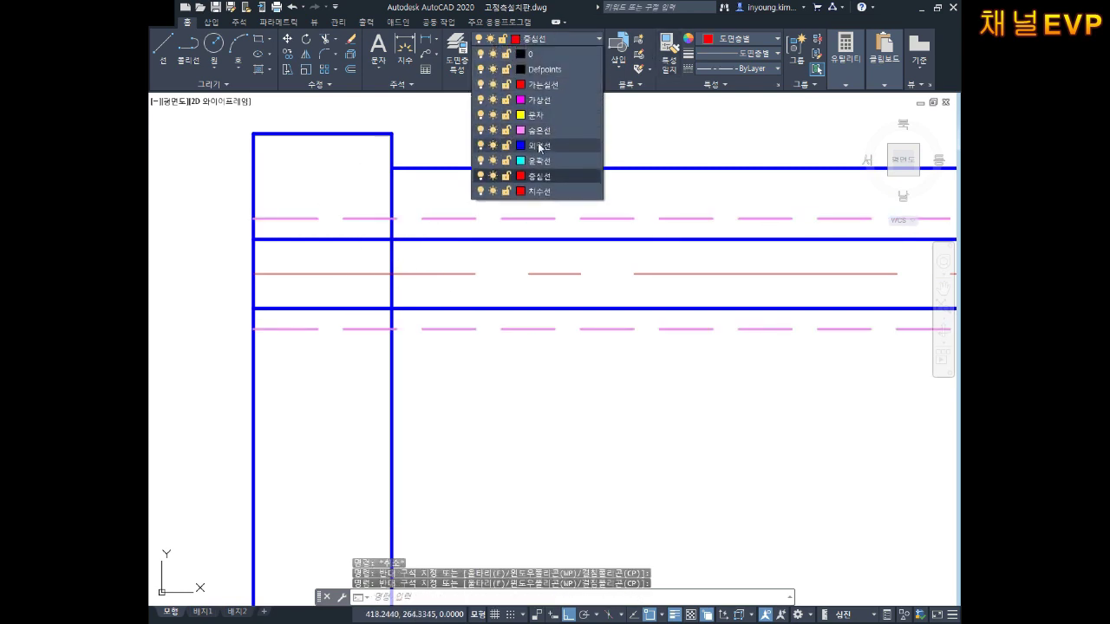
pyautogui.click(537, 153)
pyautogui.press('Escape')
pyautogui.scroll(-2, 554, 179)
pyautogui.press('Escape')
pyautogui.press('Escape')
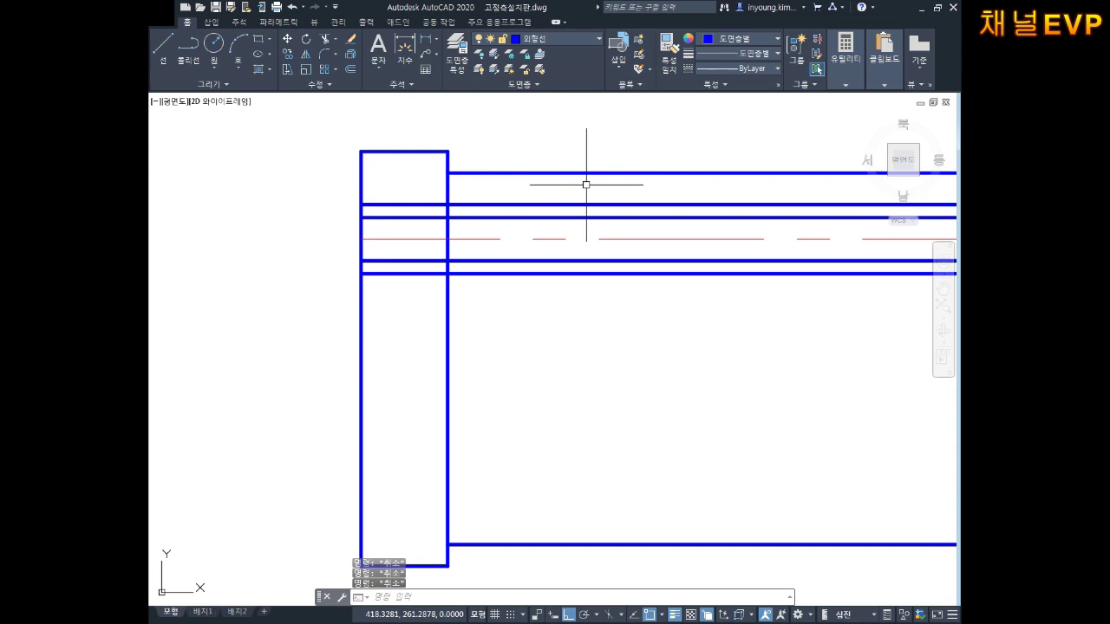
# Offset the side view's left edge 27 units to the right.
pyautogui.write('o')
pyautogui.press('Return')
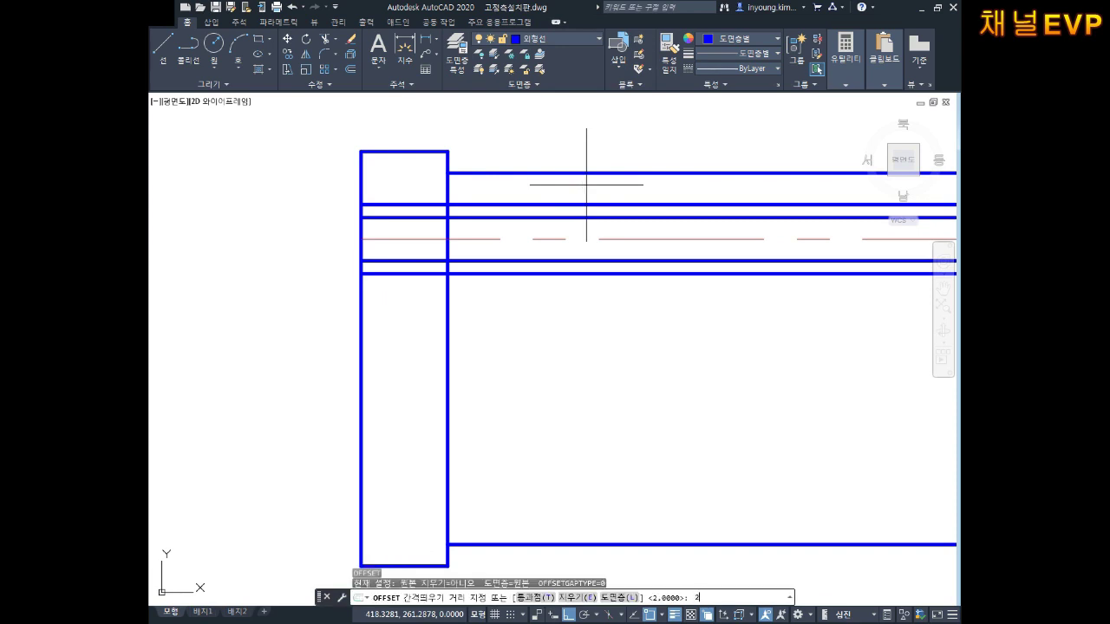
pyautogui.press('Return')
pyautogui.click(362, 319)
pyautogui.click(555, 328)
pyautogui.moveTo(640, 329); pyautogui.dragTo(514, 343, button='middle')
pyautogui.moveTo(722, 361); pyautogui.dragTo(731, 368, button='middle')
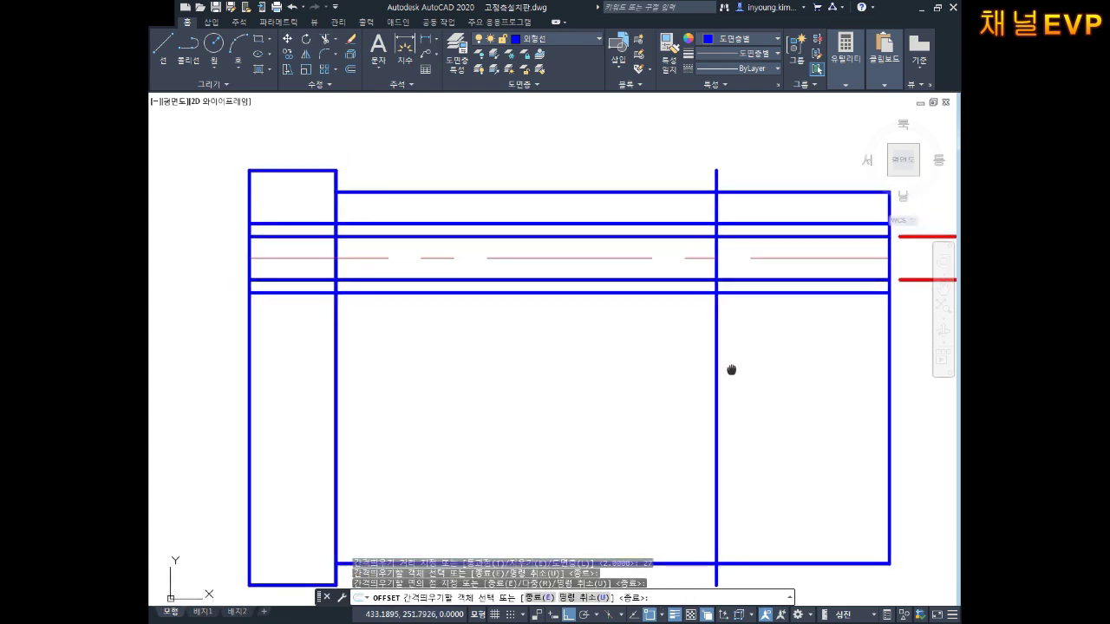
pyautogui.press('Escape')
pyautogui.press('Escape')
pyautogui.press('Escape')
pyautogui.write('TR')
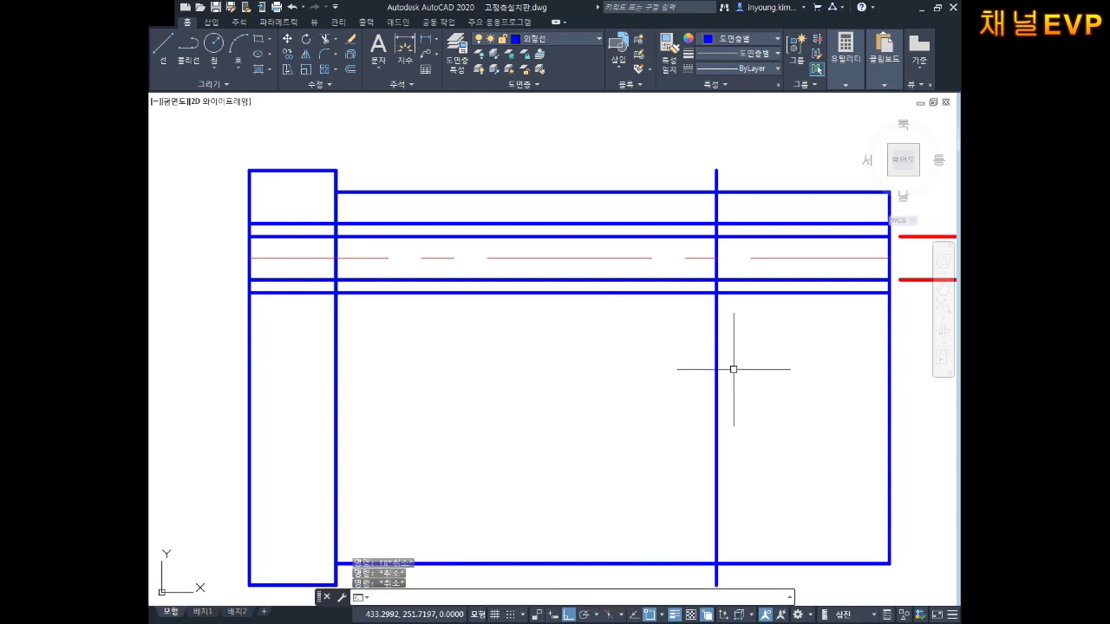
pyautogui.press('Return')
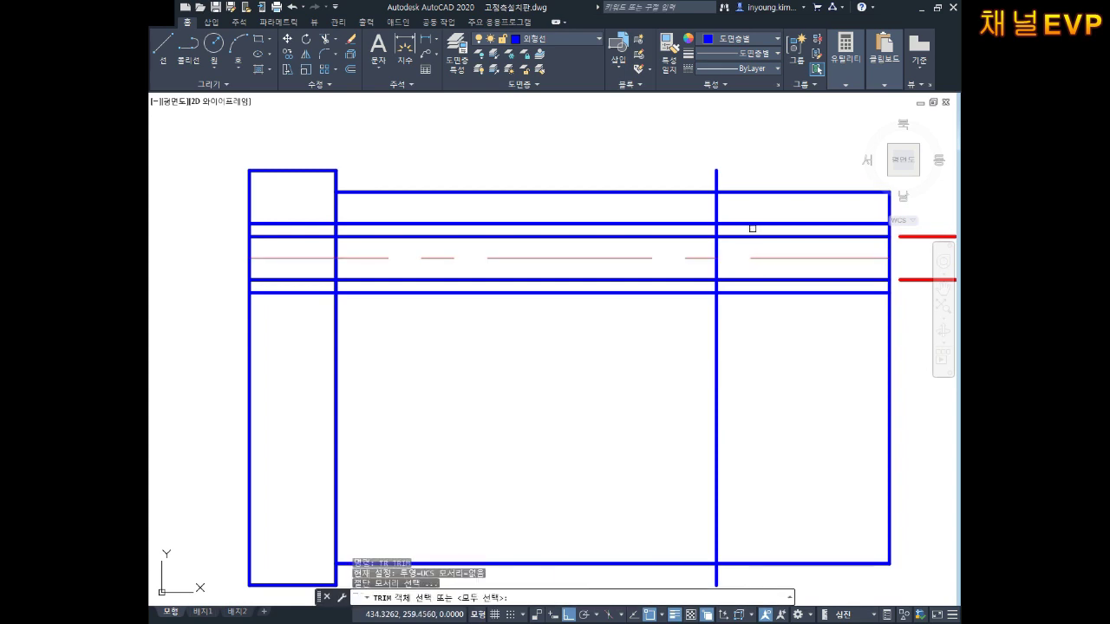
# Try trimming with the new vertical line as cutting edge, then cancel and recenter the view.
pyautogui.click(716, 206)
pyautogui.press('Return')
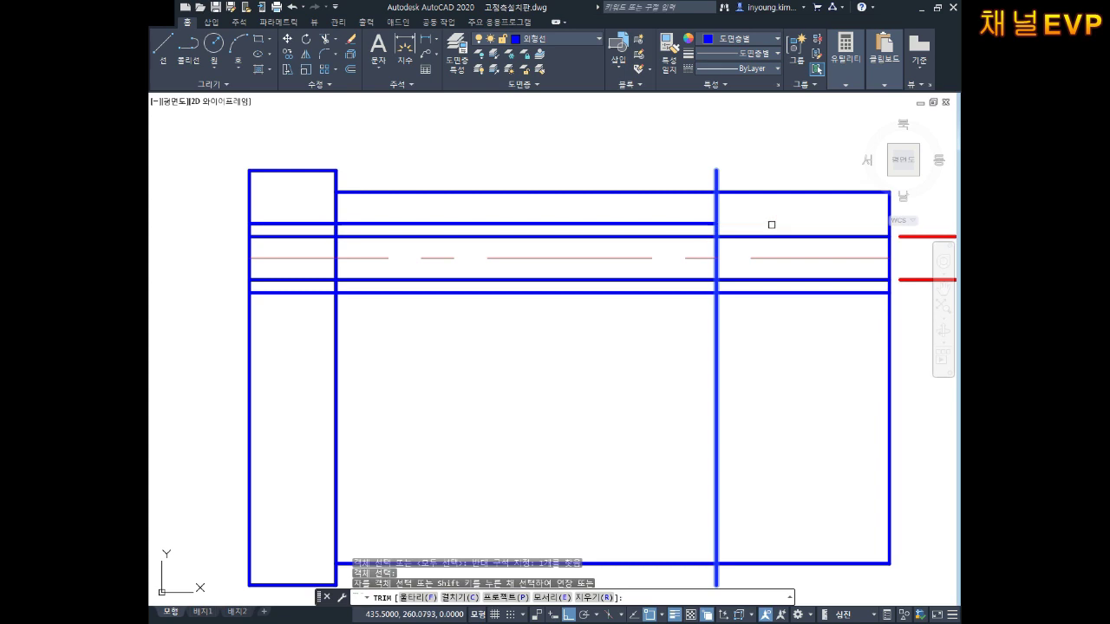
pyautogui.scroll(-2, 732, 300)
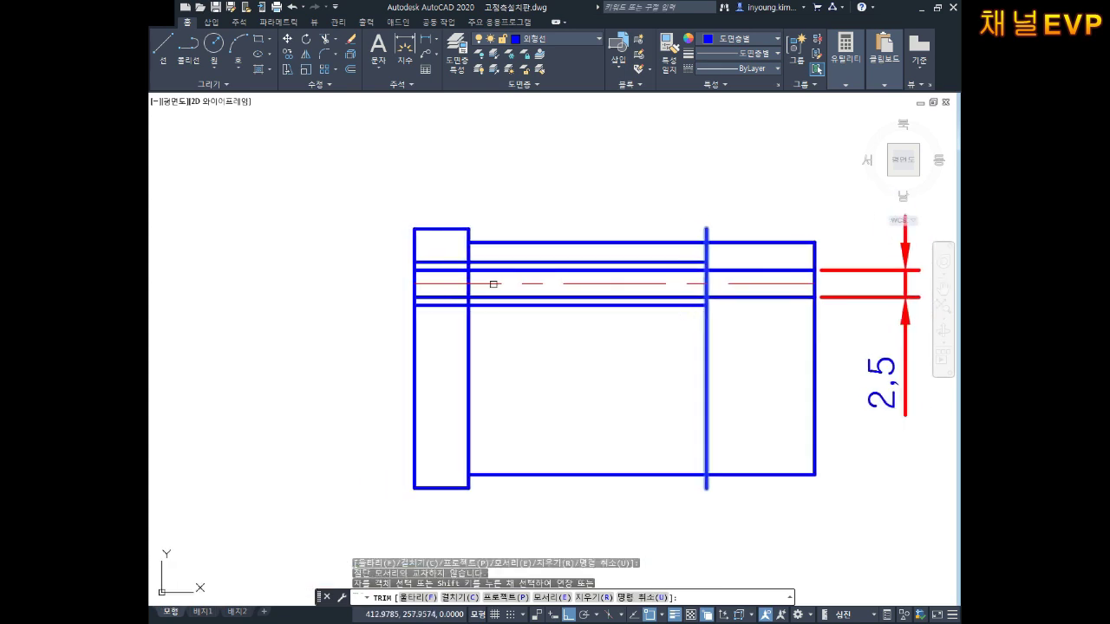
pyautogui.press('Escape')
pyautogui.moveTo(473, 281)
pyautogui.mouseDown(button='middle')
pyautogui.moveTo(397, 278)
pyautogui.moveTo(517, 265)
pyautogui.moveTo(504, 288)
pyautogui.moveTo(486, 275)
pyautogui.mouseUp(button='middle')
pyautogui.press('Escape')
pyautogui.scroll(1, 511, 278)
pyautogui.scroll(1, 512, 278)
# Trim the vertical line above and below the shank, then undo to restore it.
pyautogui.write('tr')
pyautogui.press('Return')
pyautogui.moveTo(718, 231); pyautogui.dragTo(659, 295)
pyautogui.press('Return')
pyautogui.click(638, 364)
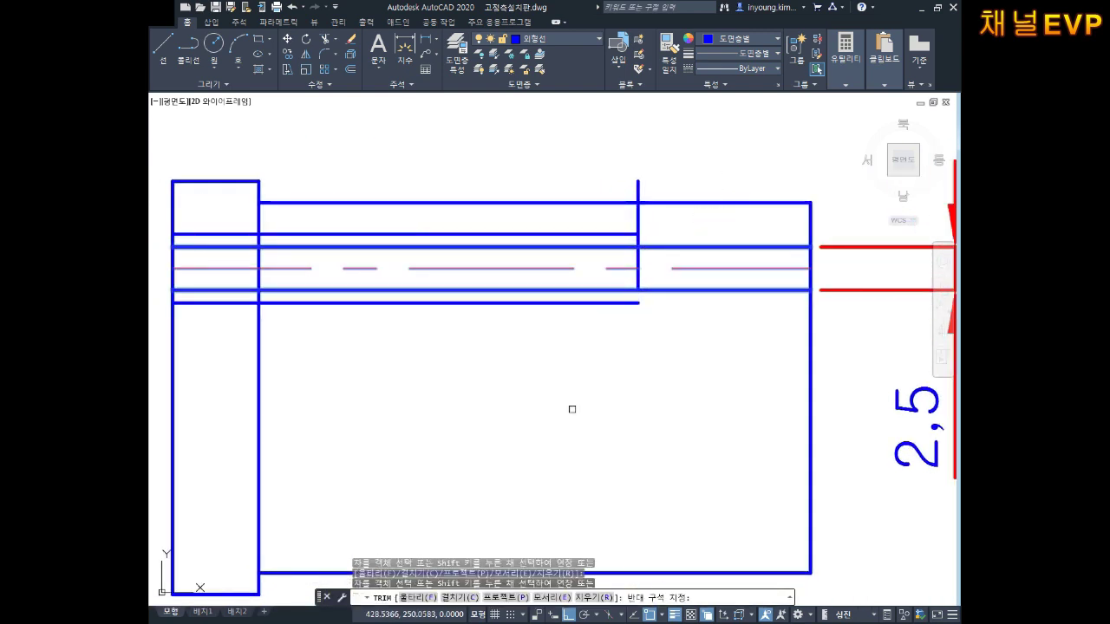
pyautogui.click(638, 217)
pyautogui.press('Escape')
pyautogui.hotkey('ctrl', 'z')
# Pick the upper and lower shank lines as cutting edges, then cancel and check the centre line.
pyautogui.press('Return')
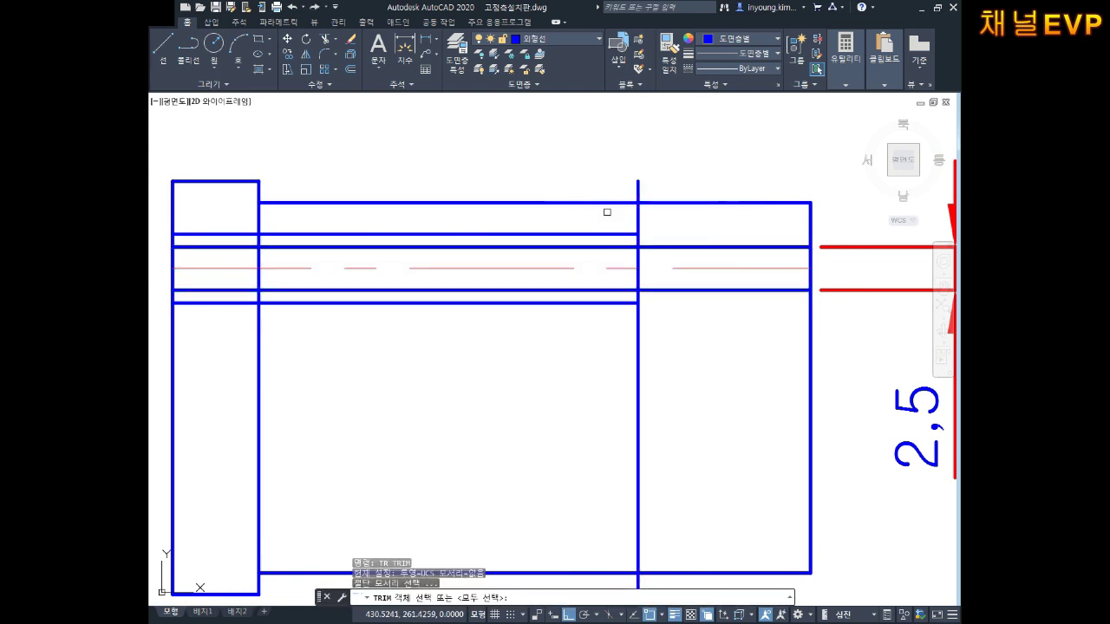
pyautogui.click(622, 234)
pyautogui.click(625, 300)
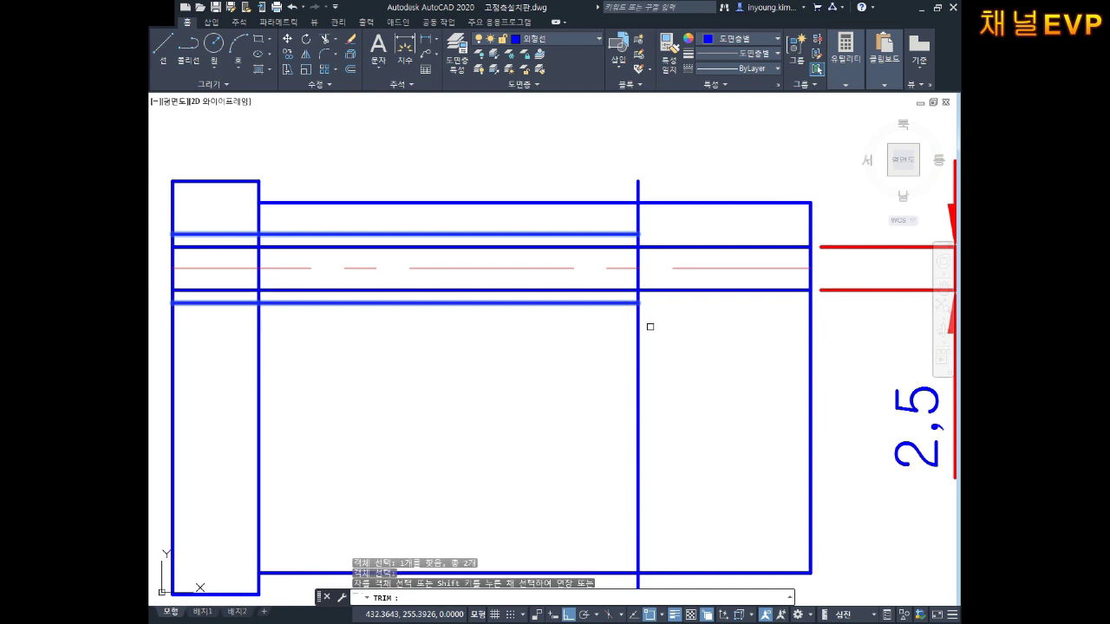
pyautogui.press('Return')
pyautogui.moveTo(515, 219); pyautogui.dragTo(620, 223, button='middle')
pyautogui.press('Escape')
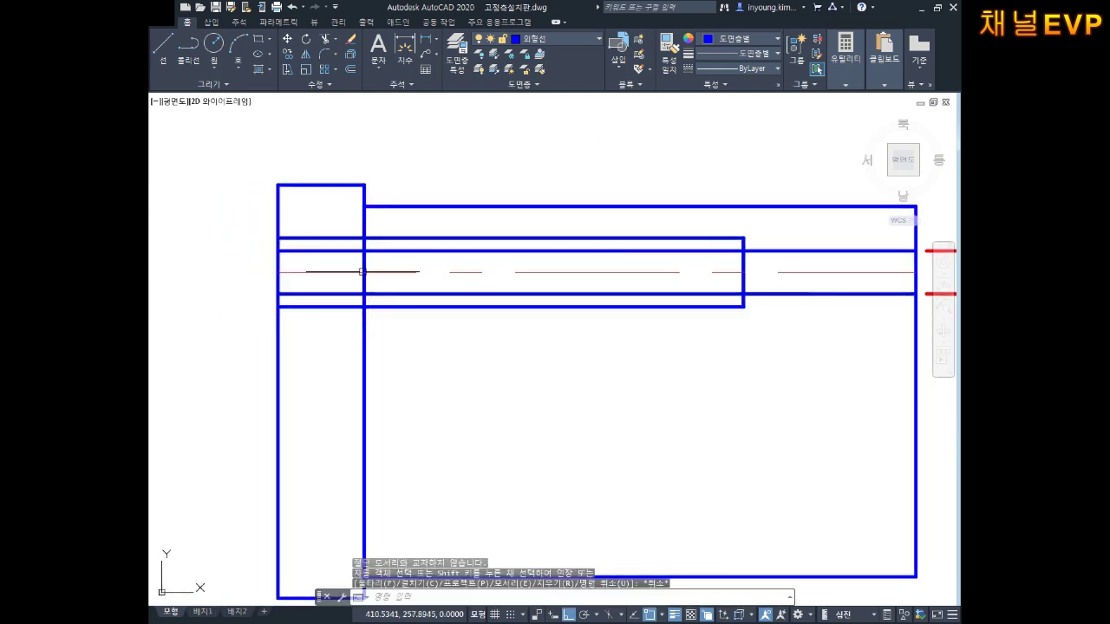
pyautogui.click(322, 272)
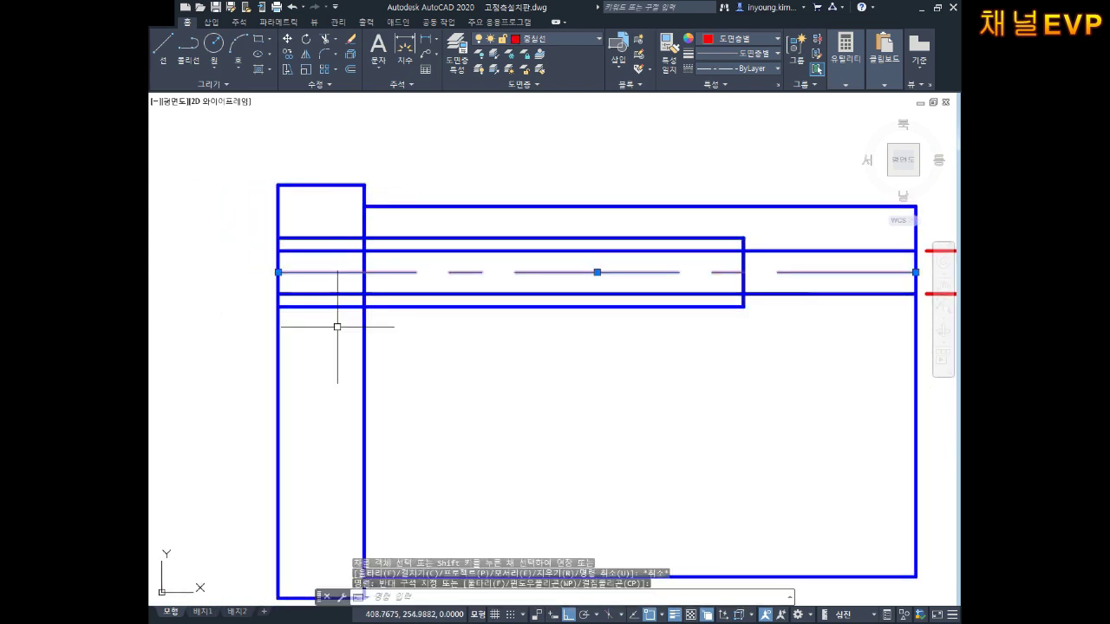
pyautogui.moveTo(561, 301); pyautogui.dragTo(504, 293, button='middle')
pyautogui.scroll(-2, 504, 293)
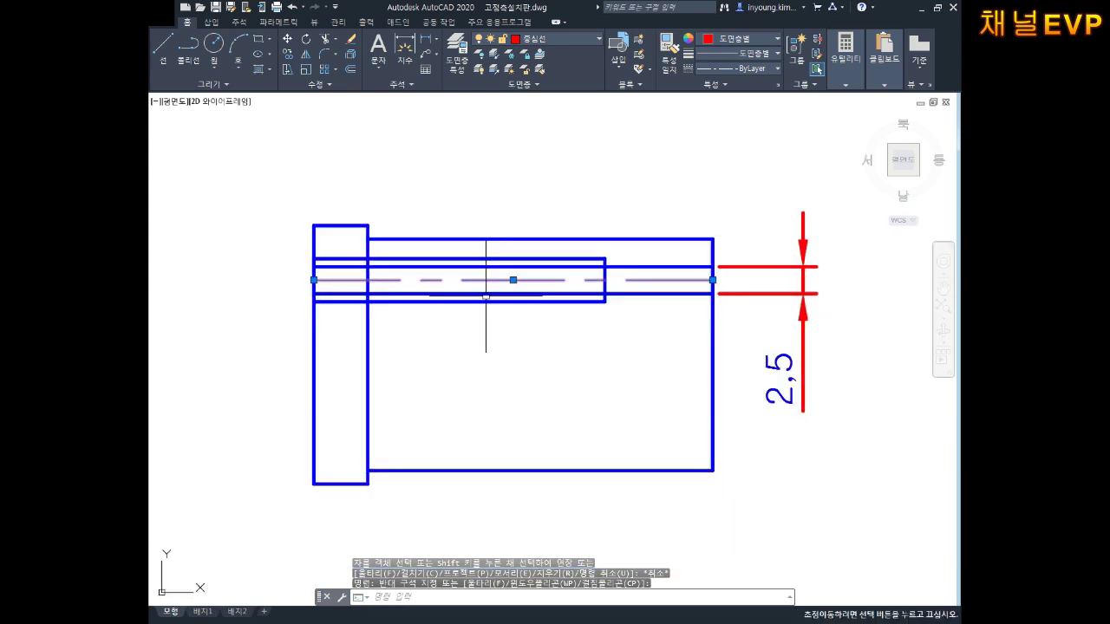
pyautogui.scroll(2, 503, 293)
pyautogui.press('Escape')
pyautogui.press('Escape')
# Trim the upper and lower inner lines inside the wide shank to form the stepped bore.
pyautogui.write('tr')
pyautogui.press('Return')
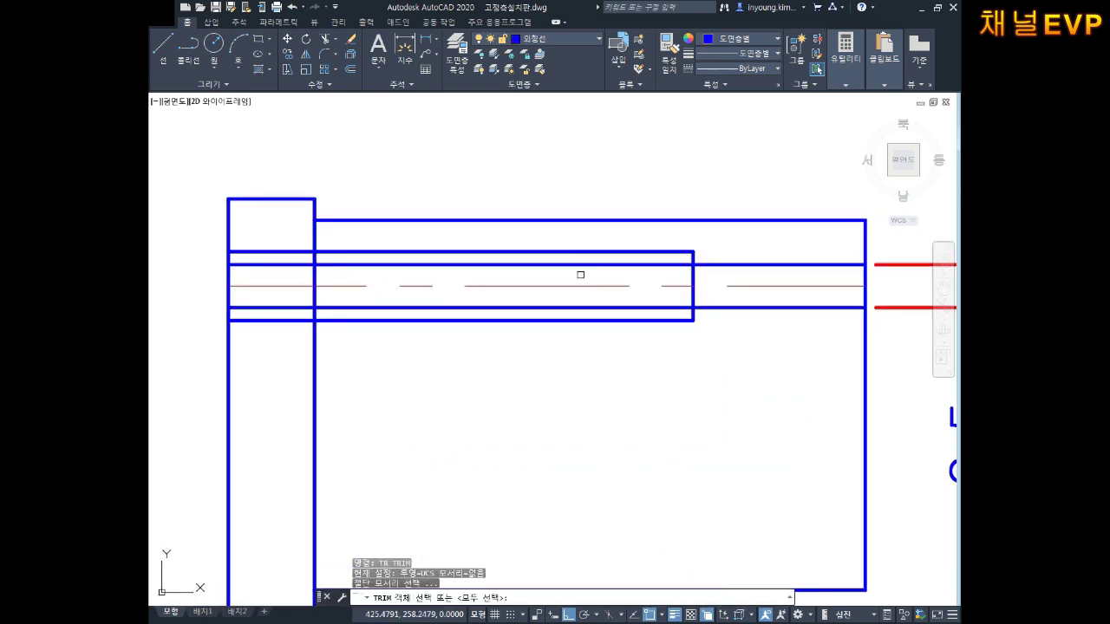
pyautogui.press('Return')
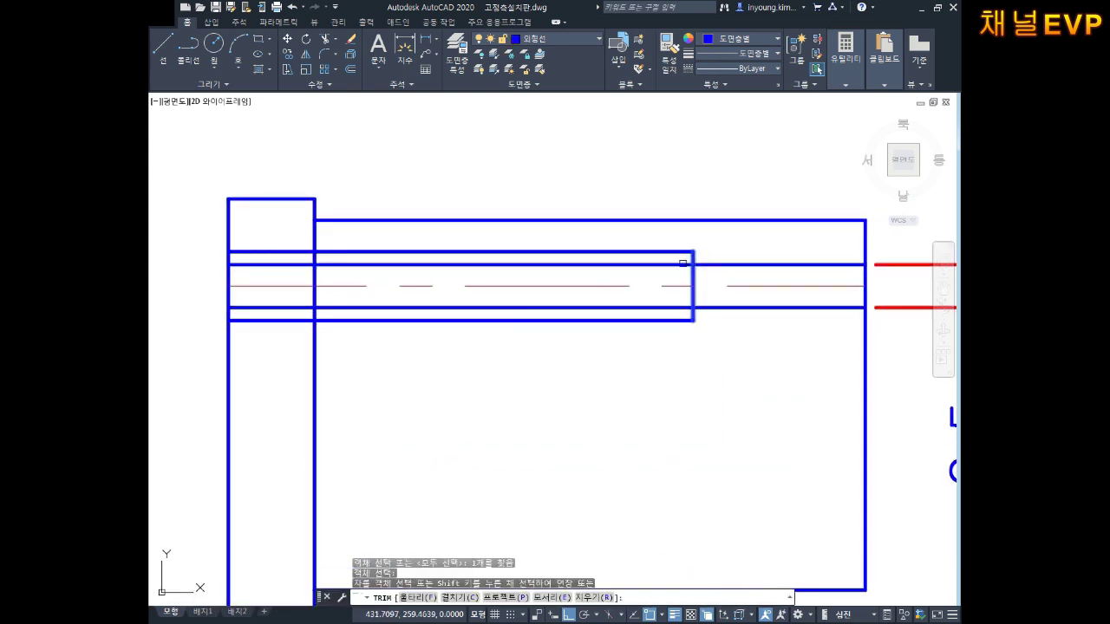
pyautogui.click(683, 264)
pyautogui.click(686, 307)
pyautogui.press('Escape')
pyautogui.moveTo(666, 288); pyautogui.dragTo(591, 264, button='middle')
pyautogui.scroll(-4, 686, 289)
pyautogui.scroll(2, 721, 297)
pyautogui.moveTo(819, 210); pyautogui.dragTo(786, 275)
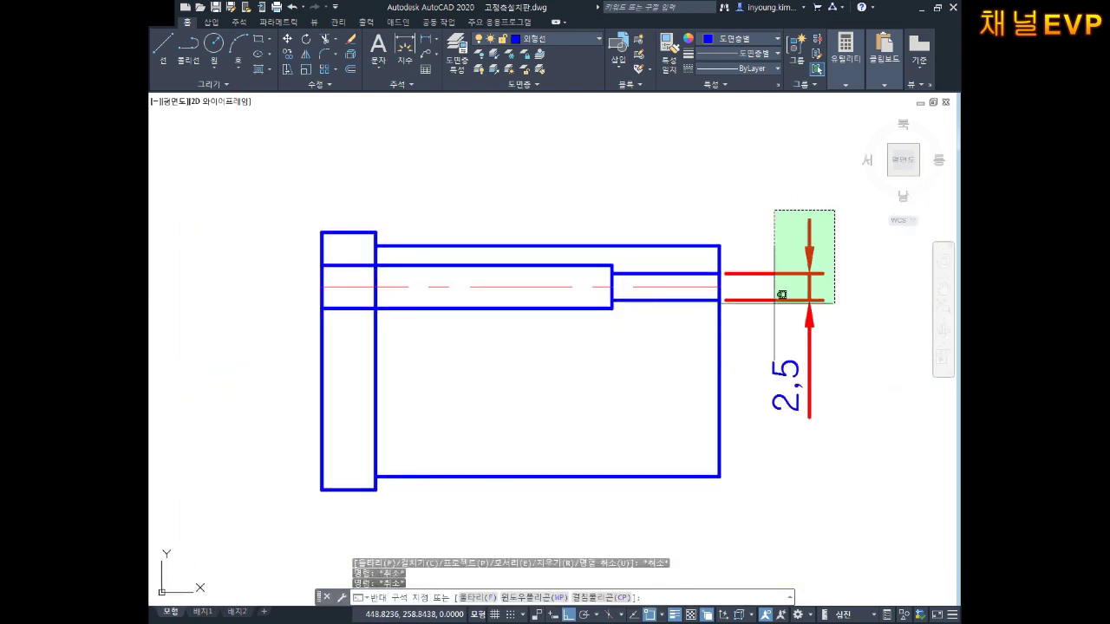
# Delete the red 2.5 dimension from the side view.
pyautogui.press('Delete')
pyautogui.moveTo(637, 274); pyautogui.dragTo(665, 273, button='middle')
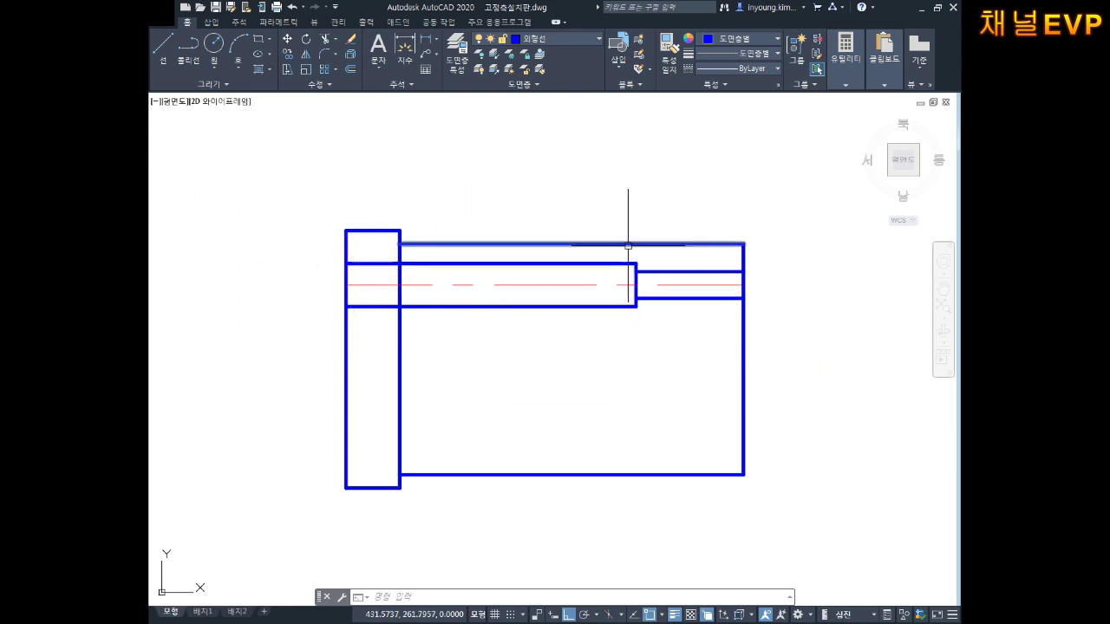
pyautogui.moveTo(532, 300); pyautogui.dragTo(539, 283, button='middle')
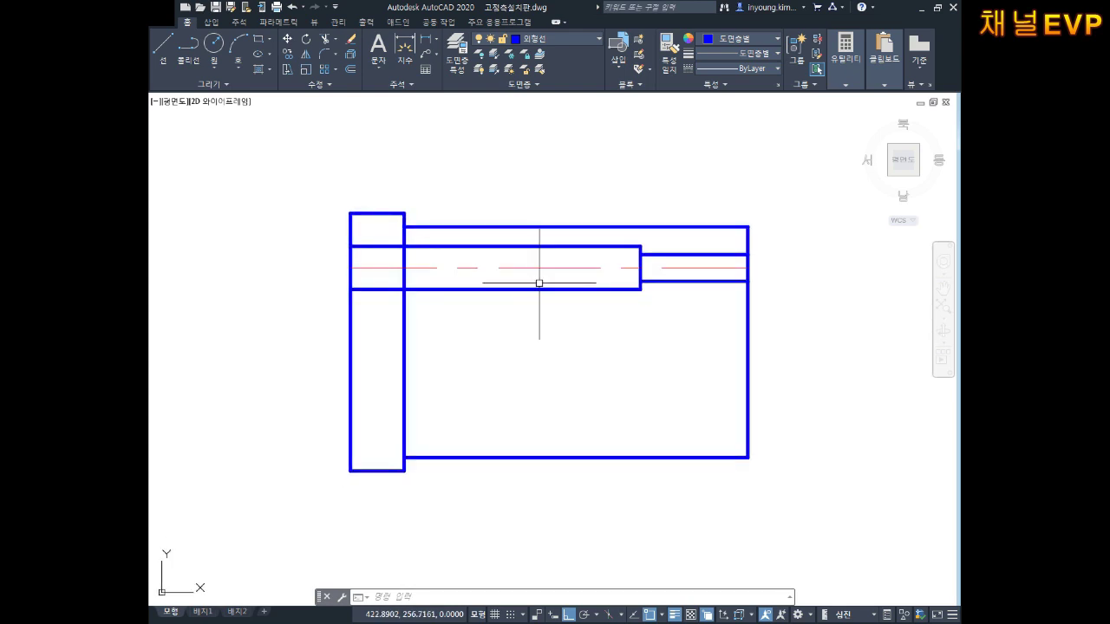
pyautogui.press('Escape')
pyautogui.press('Escape')
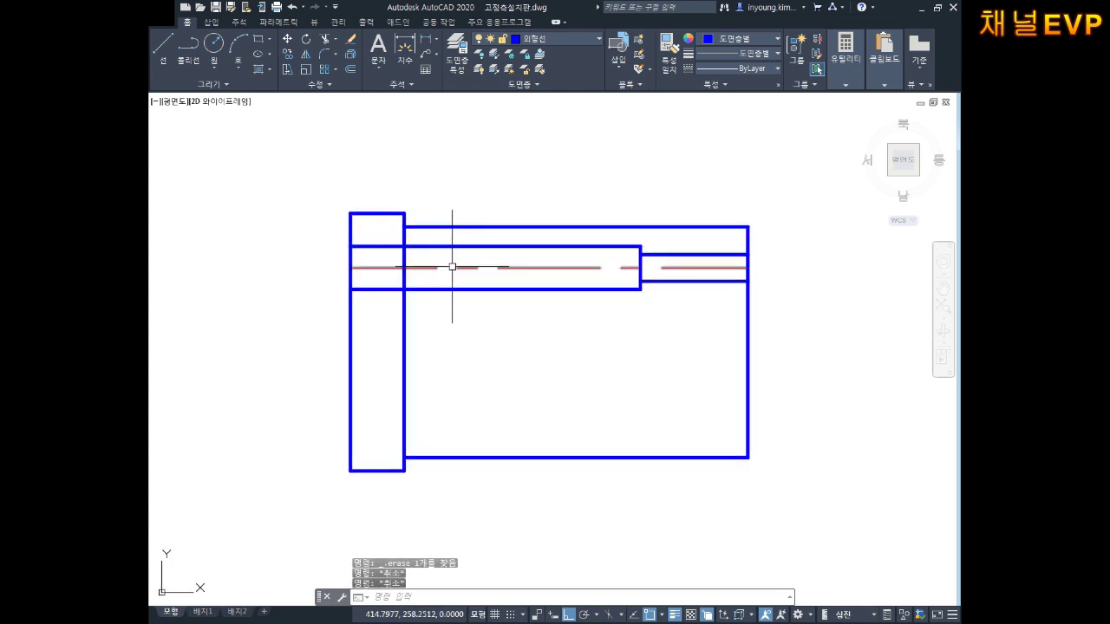
pyautogui.press('Escape')
# Trim away the head's vertical edge segments where the bolt shank passes through.
pyautogui.write('tr')
pyautogui.press('space')
pyautogui.press('space')
pyautogui.press('Escape')
pyautogui.write('TR')
pyautogui.press('space')
pyautogui.press('space')
pyautogui.press('Escape')
pyautogui.write('T')
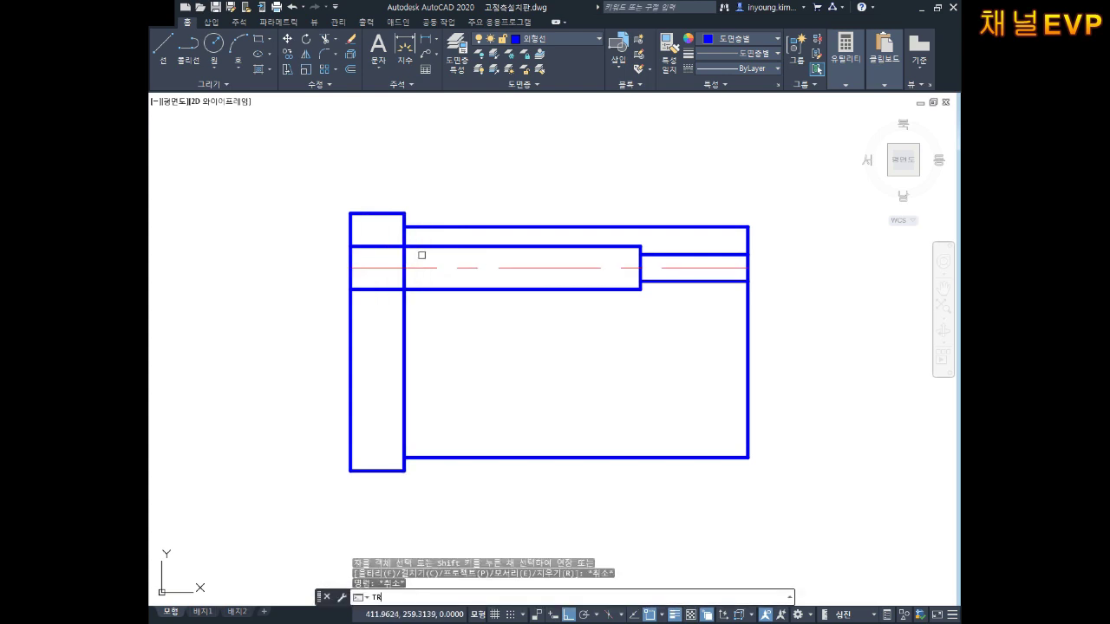
pyautogui.press('space')
pyautogui.press('space')
pyautogui.click(404, 257)
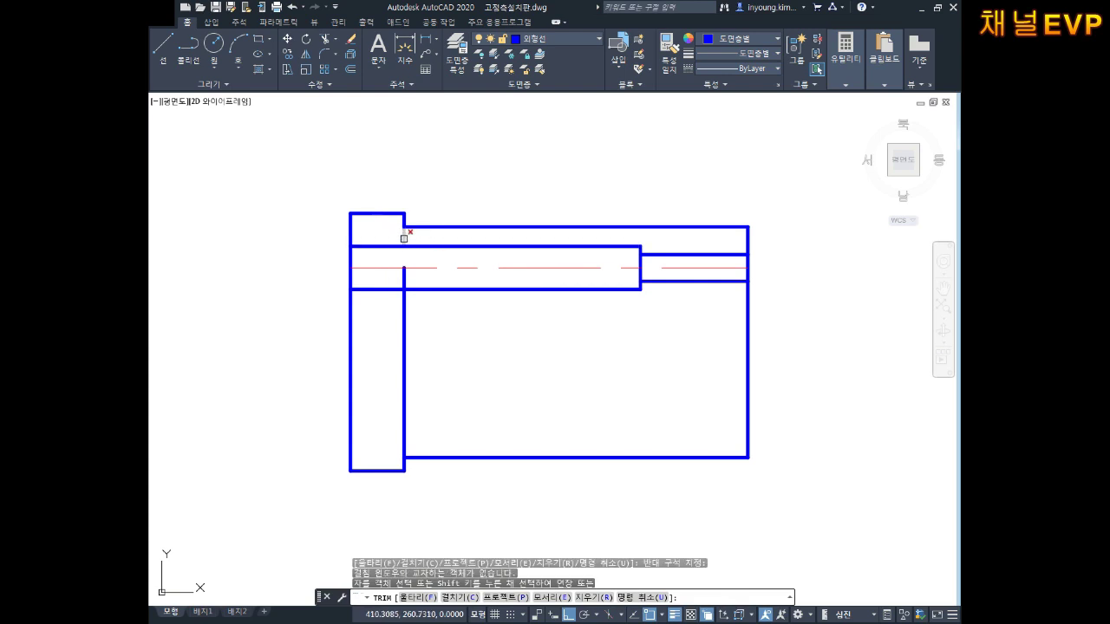
pyautogui.click(404, 237)
pyautogui.click(401, 275)
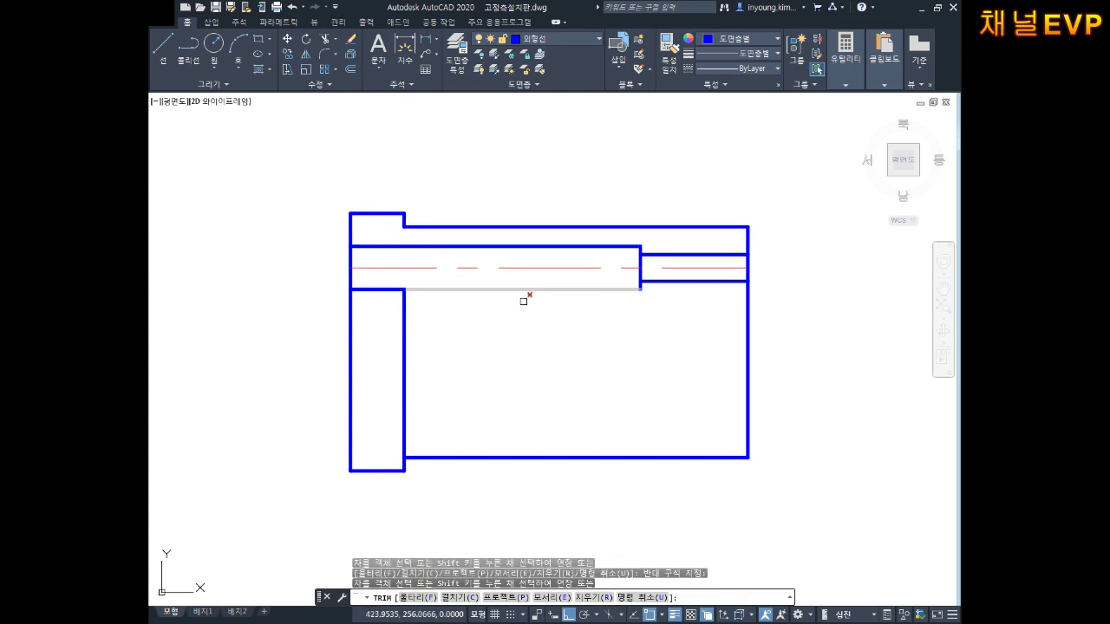
pyautogui.press('Escape')
pyautogui.press('Escape')
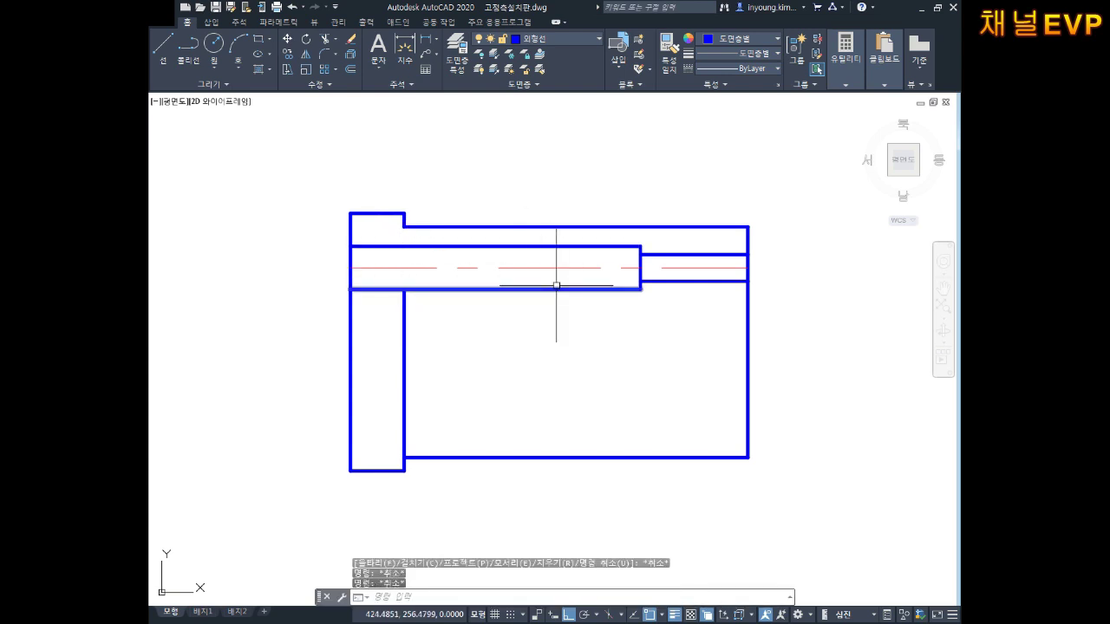
# Pan and zoom down to the bottom of the left column.
pyautogui.scroll(2, 514, 257)
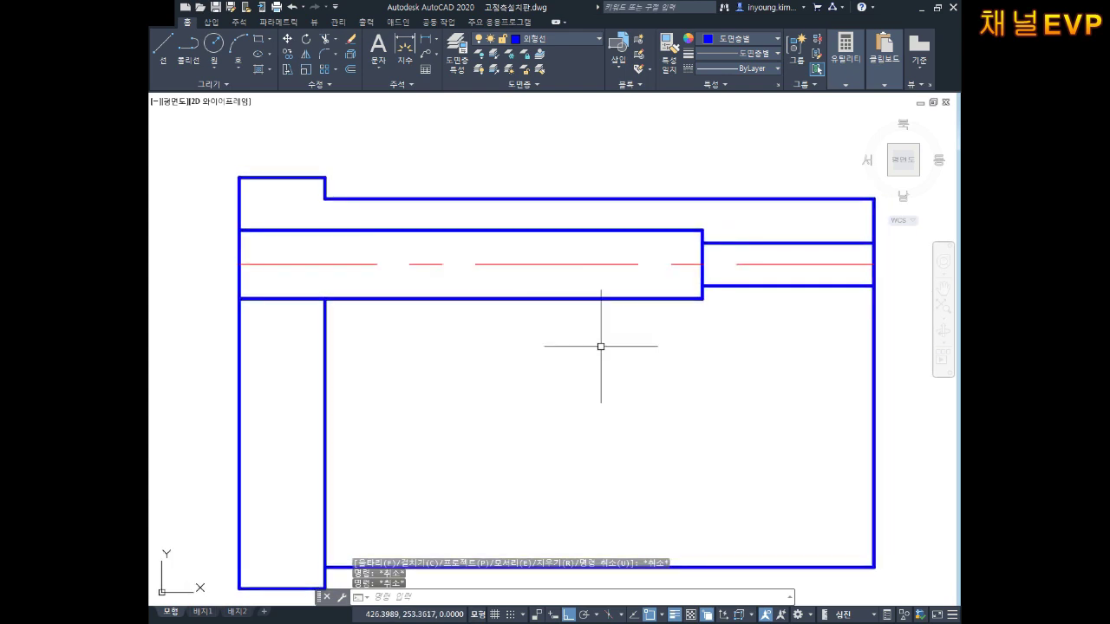
pyautogui.scroll(-4, 520, 352)
pyautogui.scroll(4, 465, 335)
pyautogui.moveTo(465, 334); pyautogui.dragTo(448, 308, button='middle')
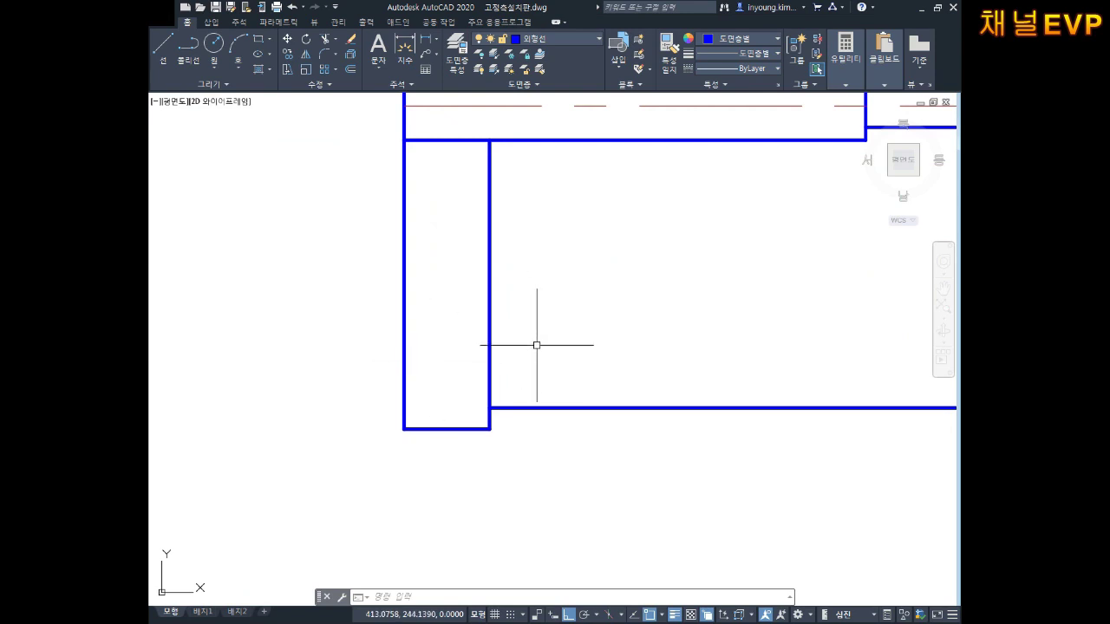
pyautogui.scroll(-2, 540, 345)
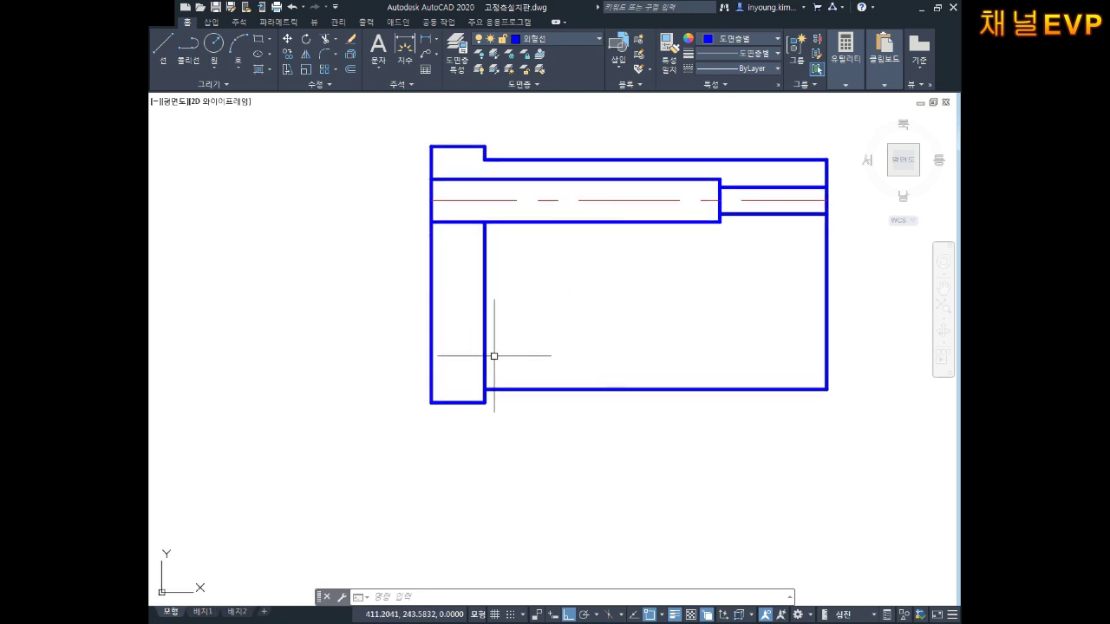
pyautogui.scroll(2, 480, 374)
pyautogui.moveTo(479, 374); pyautogui.dragTo(482, 347, button='middle')
pyautogui.press('Escape')
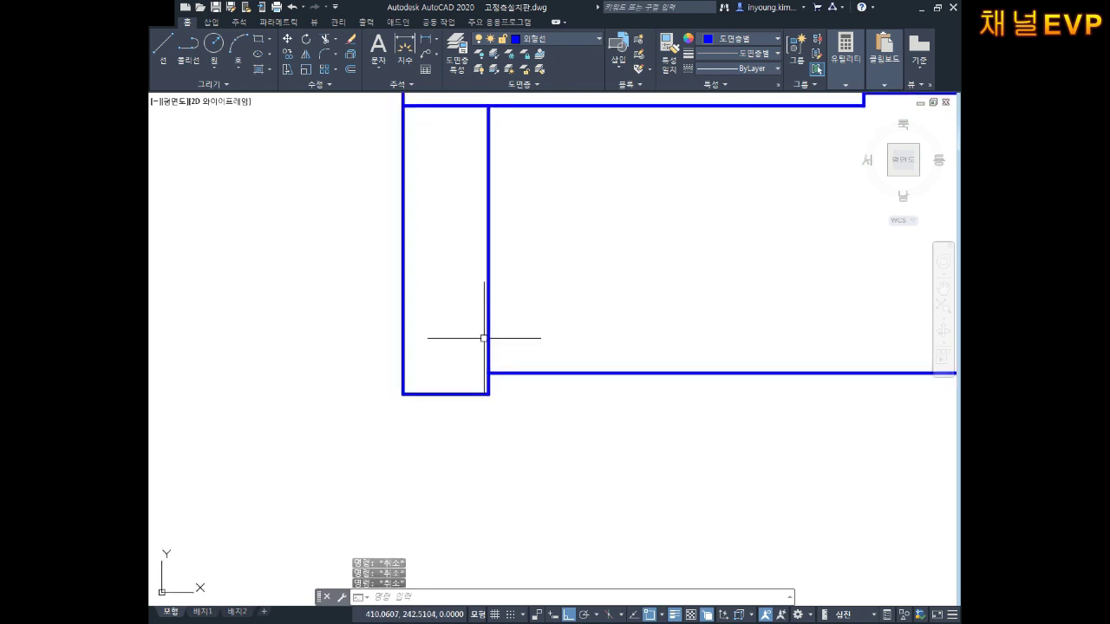
# Draw a 5-unit vertical line up from the left column's bottom edge midpoint.
pyautogui.write('l')
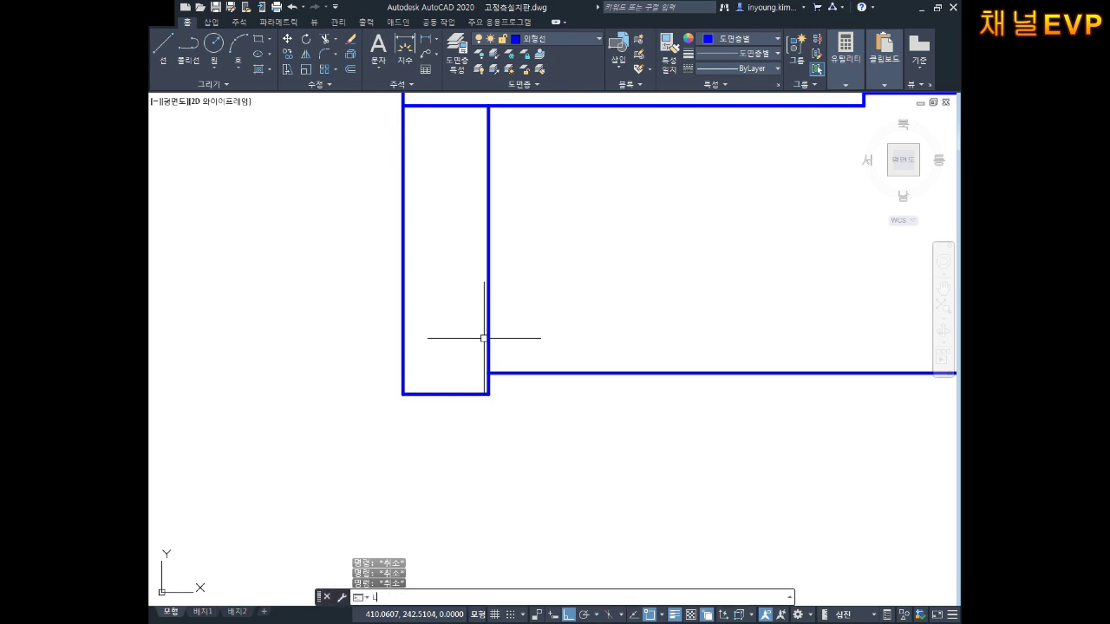
pyautogui.press('Return')
pyautogui.click(456, 392)
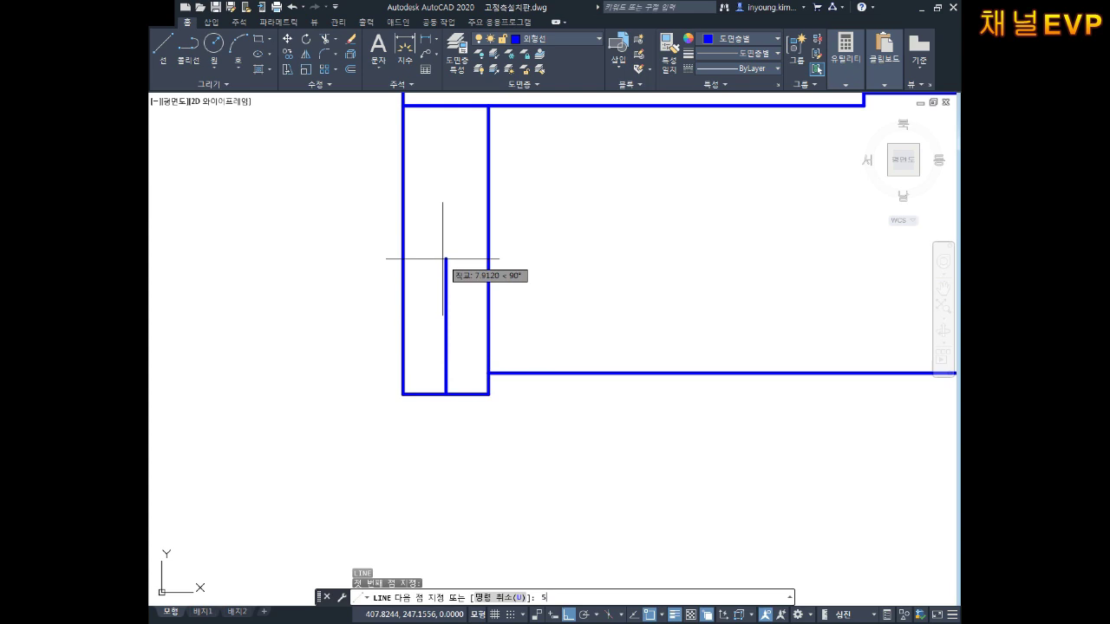
pyautogui.press('Return')
pyautogui.press('Escape')
pyautogui.press('Escape')
pyautogui.press('Escape')
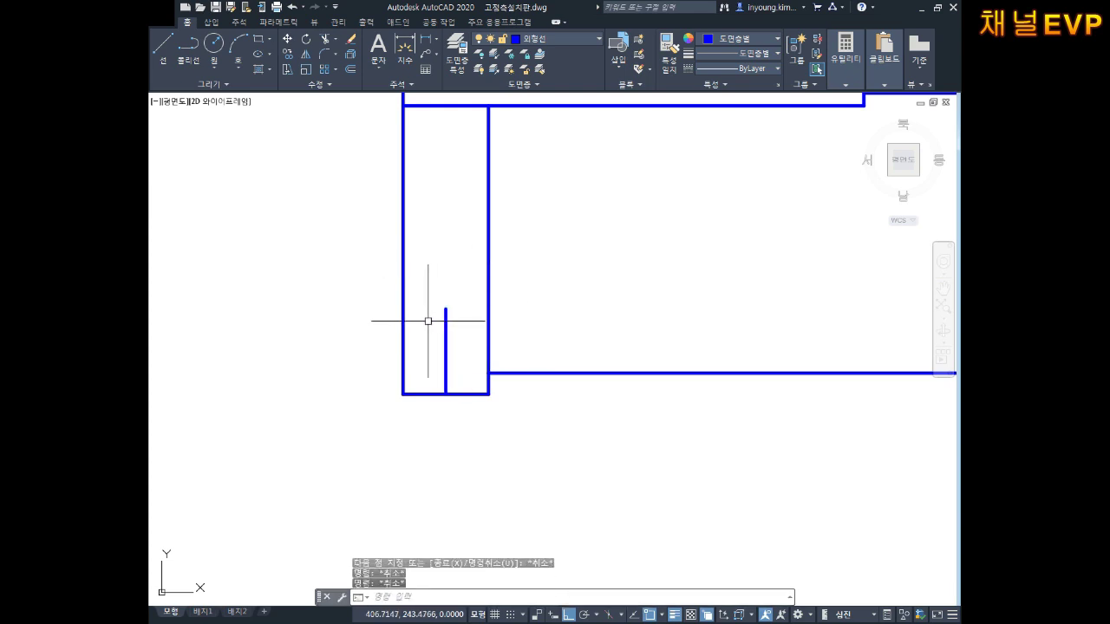
pyautogui.moveTo(434, 298); pyautogui.dragTo(436, 289, button='middle')
pyautogui.press('Escape')
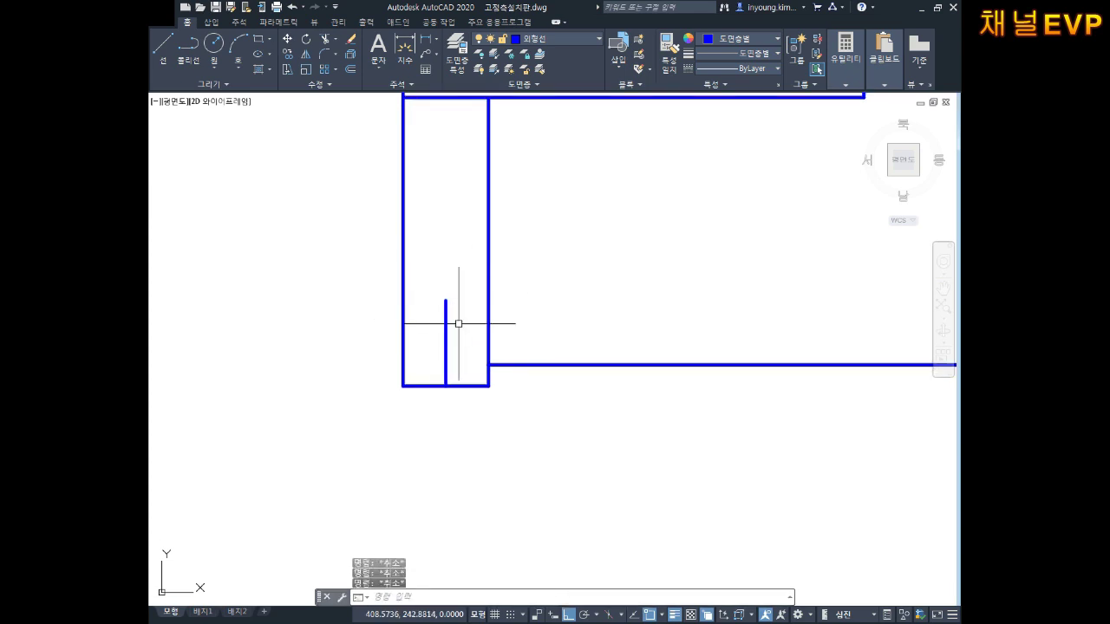
# Offset the short line 1.5 to the left and right, making three parallel lines.
pyautogui.write('o')
pyautogui.press('Return')
pyautogui.write('5')
pyautogui.press('Return')
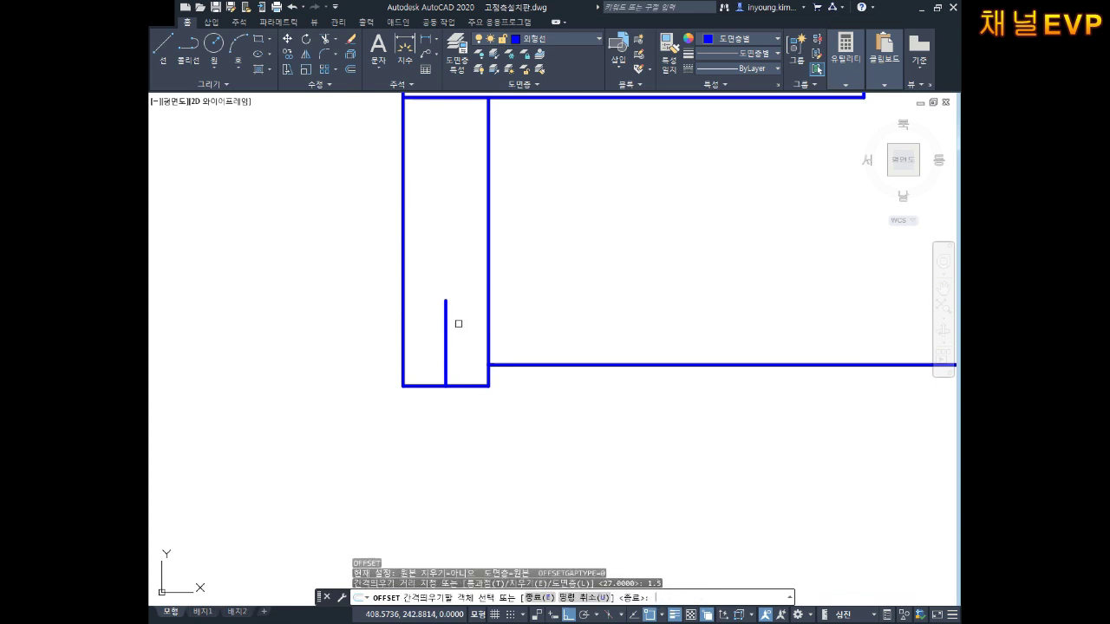
pyautogui.click(446, 326)
pyautogui.click(431, 322)
pyautogui.click(445, 332)
pyautogui.click(467, 326)
pyautogui.click(445, 326)
pyautogui.press('Escape')
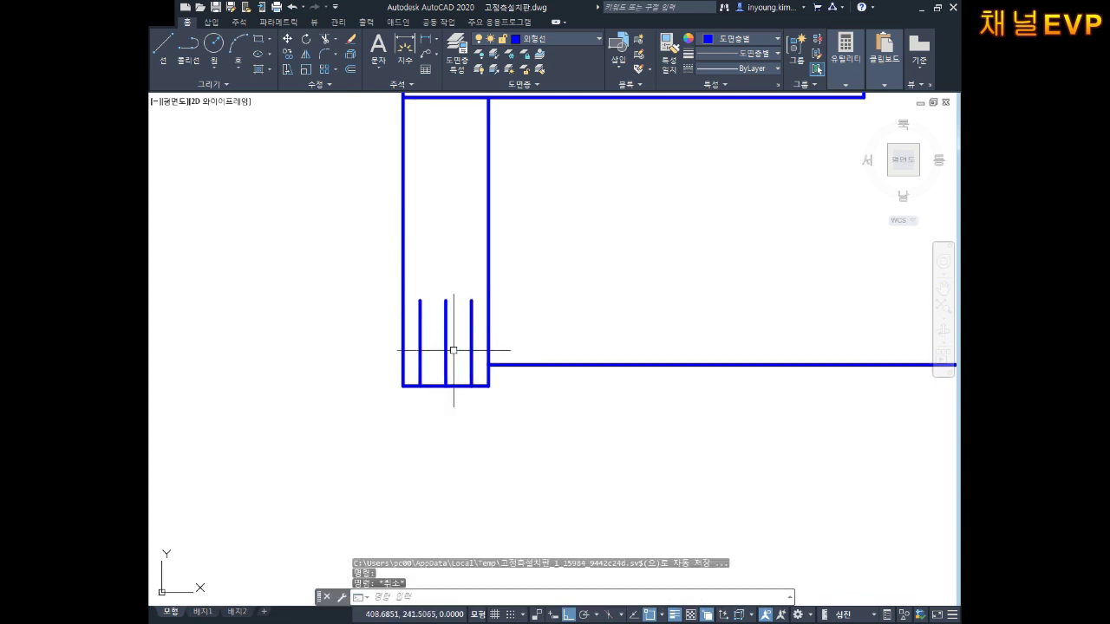
pyautogui.scroll(2, 467, 315)
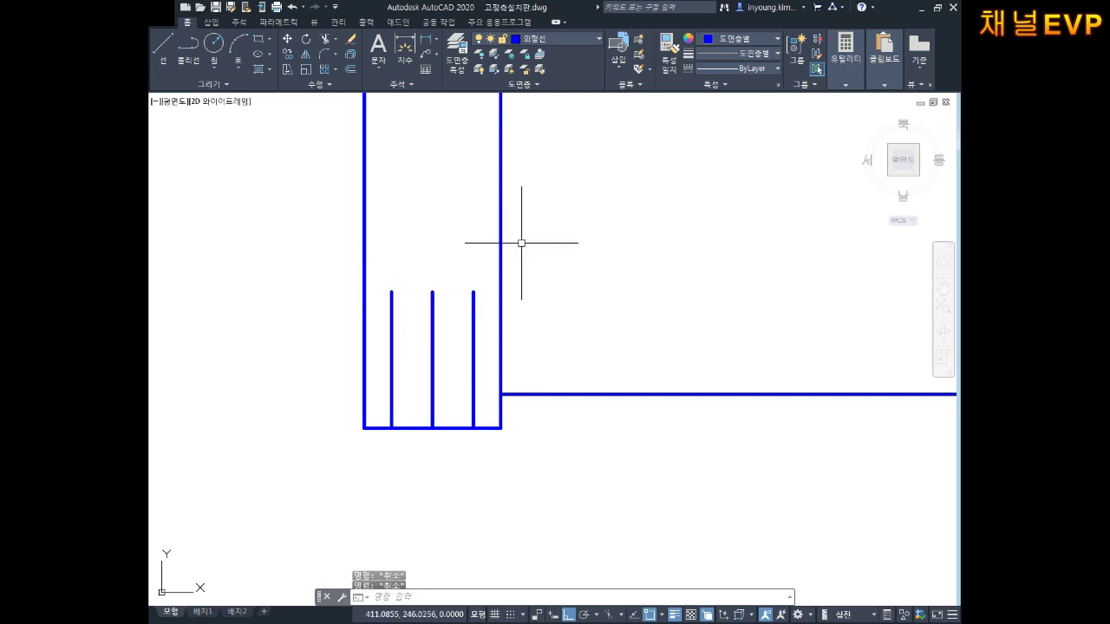
pyautogui.write('l')
pyautogui.press('Return')
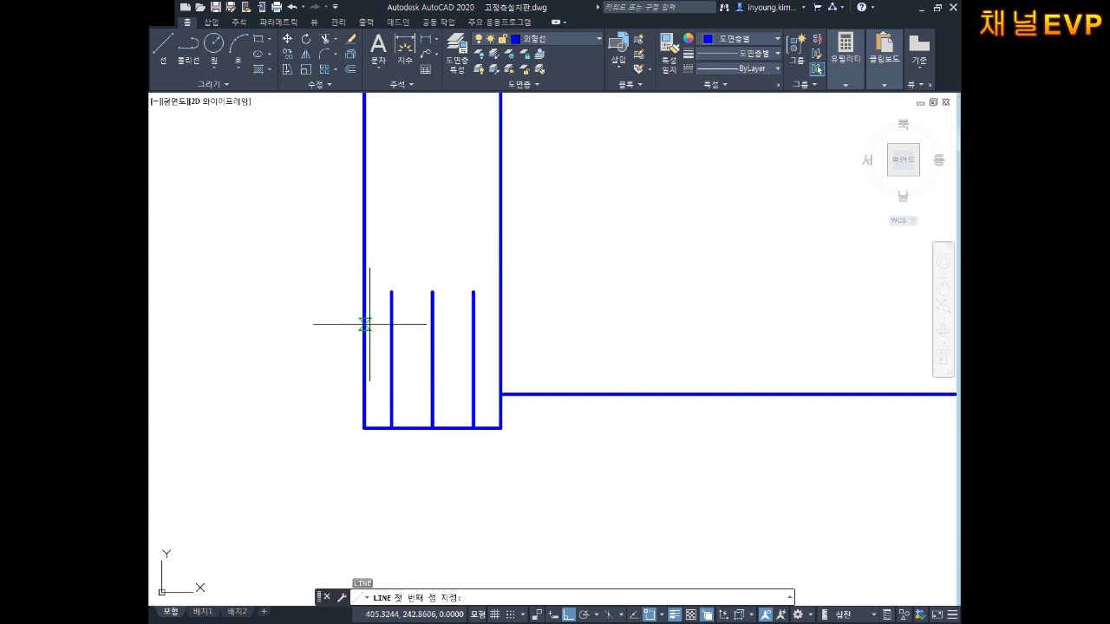
# Finish the 30° sloped line from the top of the left inner line.
pyautogui.click(391, 291)
pyautogui.write('@5<30')
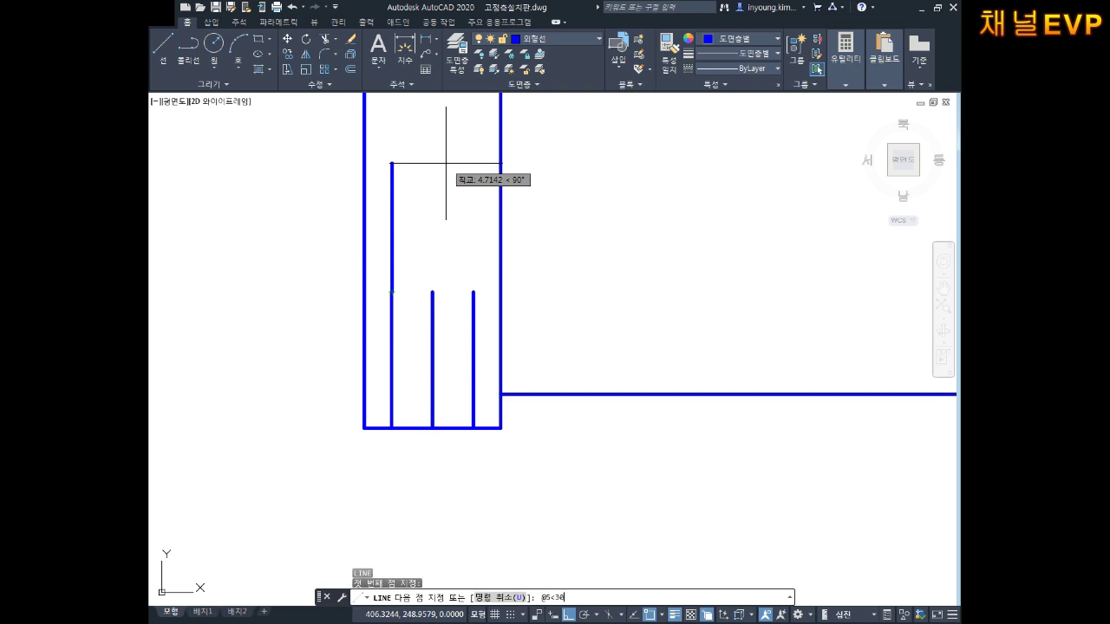
pyautogui.press('Return')
pyautogui.press('Escape')
pyautogui.press('Escape')
pyautogui.press('Escape')
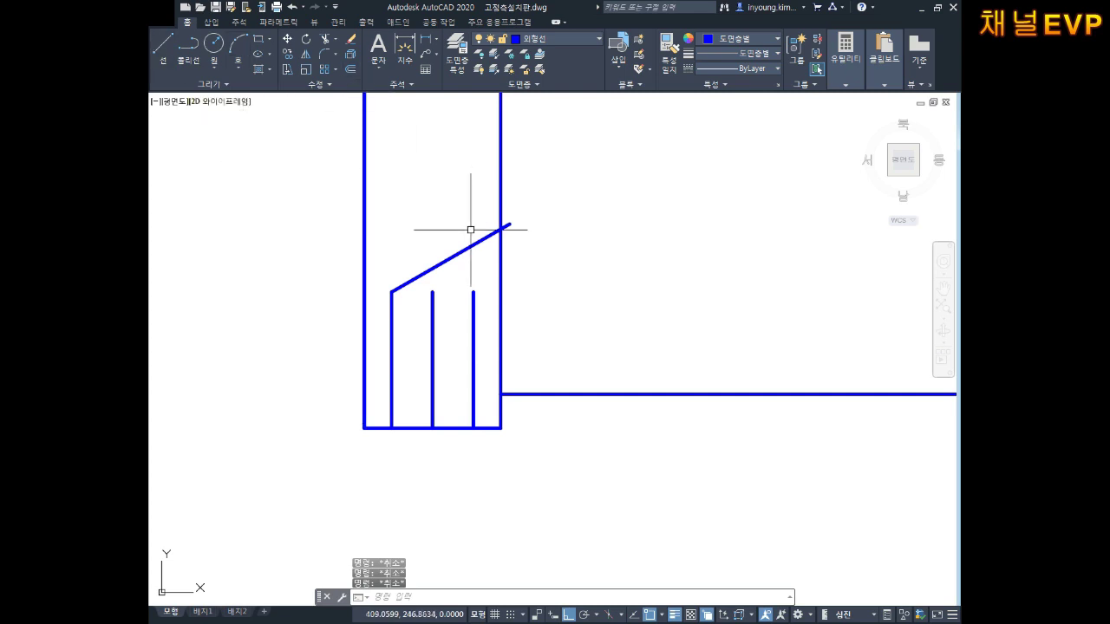
pyautogui.scroll(4, 468, 292)
pyautogui.scroll(-2, 469, 257)
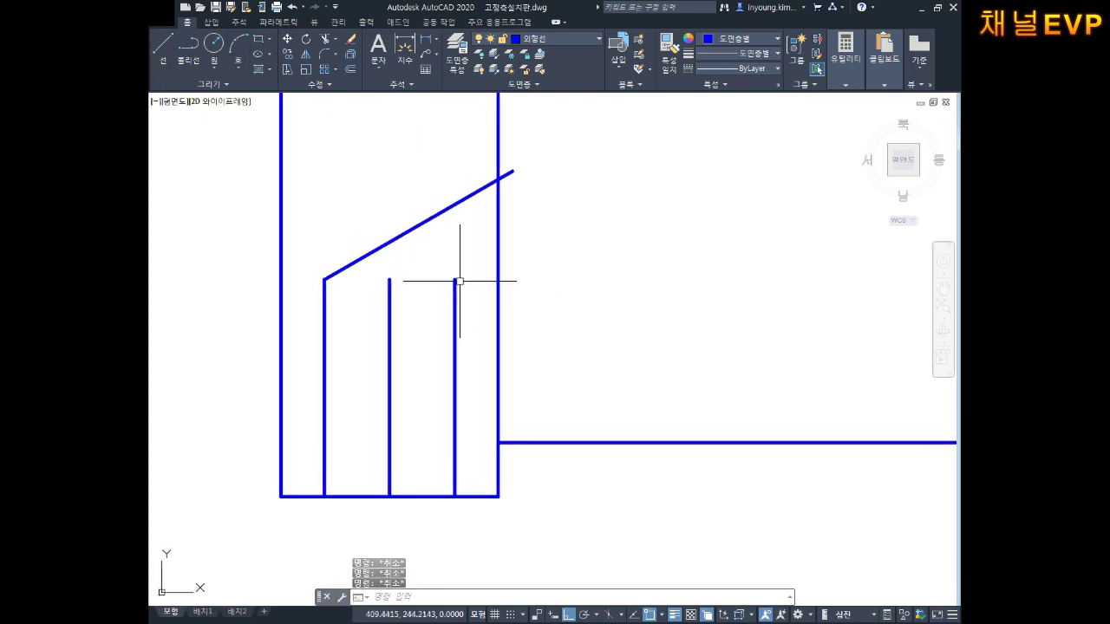
# Mirror the sloped line about the vertical centre line, keeping the original.
pyautogui.write('mi')
pyautogui.press('Return')
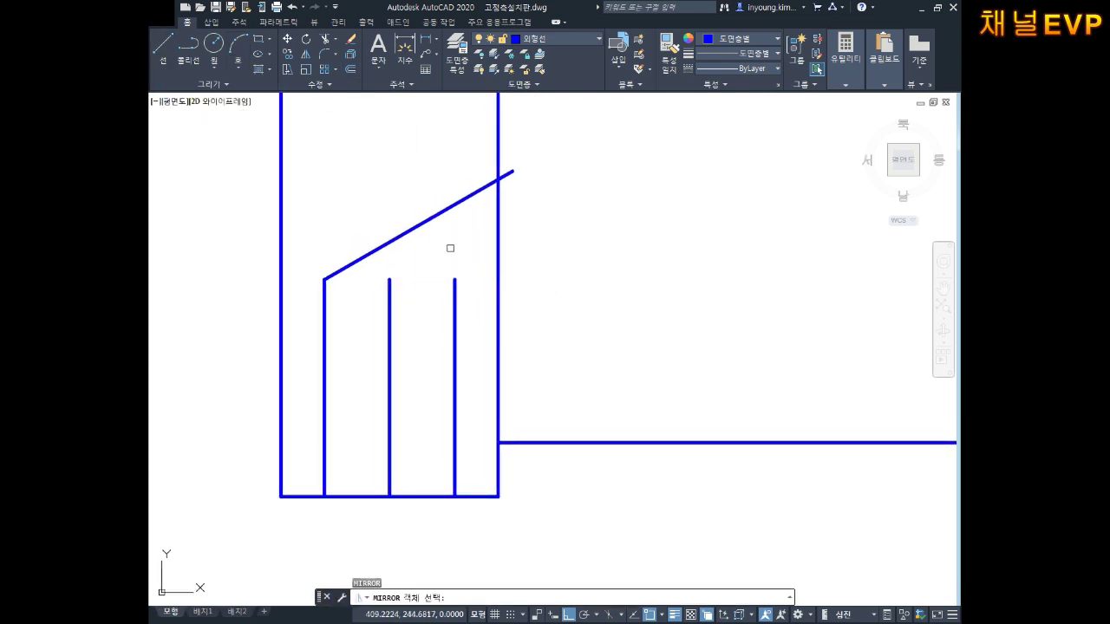
pyautogui.click(492, 215)
pyautogui.click(378, 101)
pyautogui.press('Return')
pyautogui.click(389, 279)
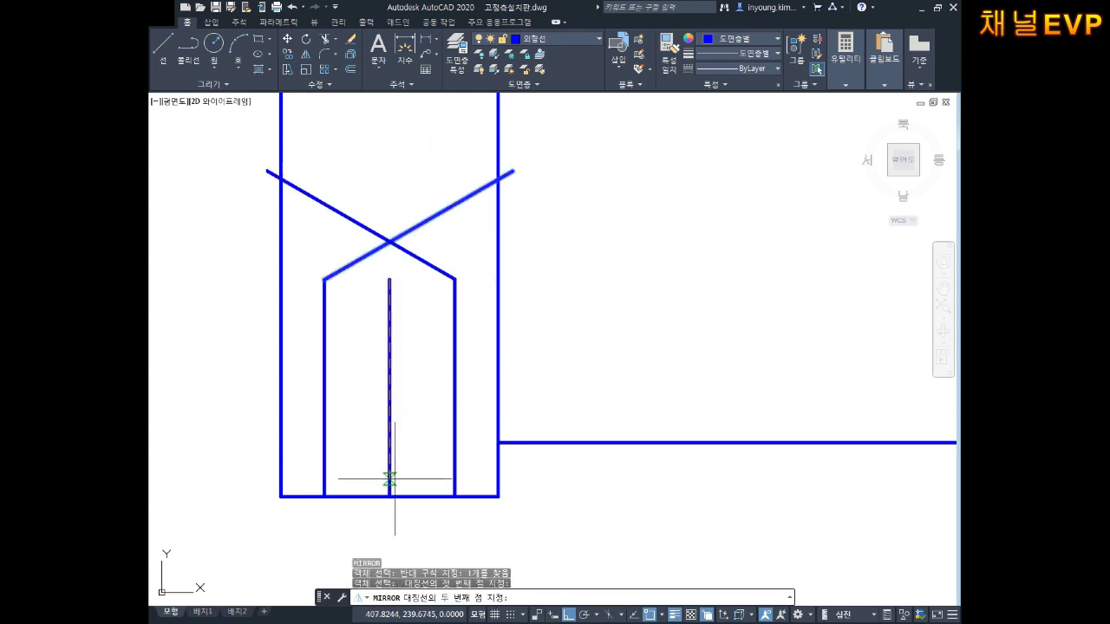
pyautogui.click(390, 552)
pyautogui.press('Return')
pyautogui.moveTo(444, 316); pyautogui.dragTo(446, 344, button='middle')
# Trim the crossed slopes and side stubs so they form a pointed peak.
pyautogui.write('tr')
pyautogui.press('Return')
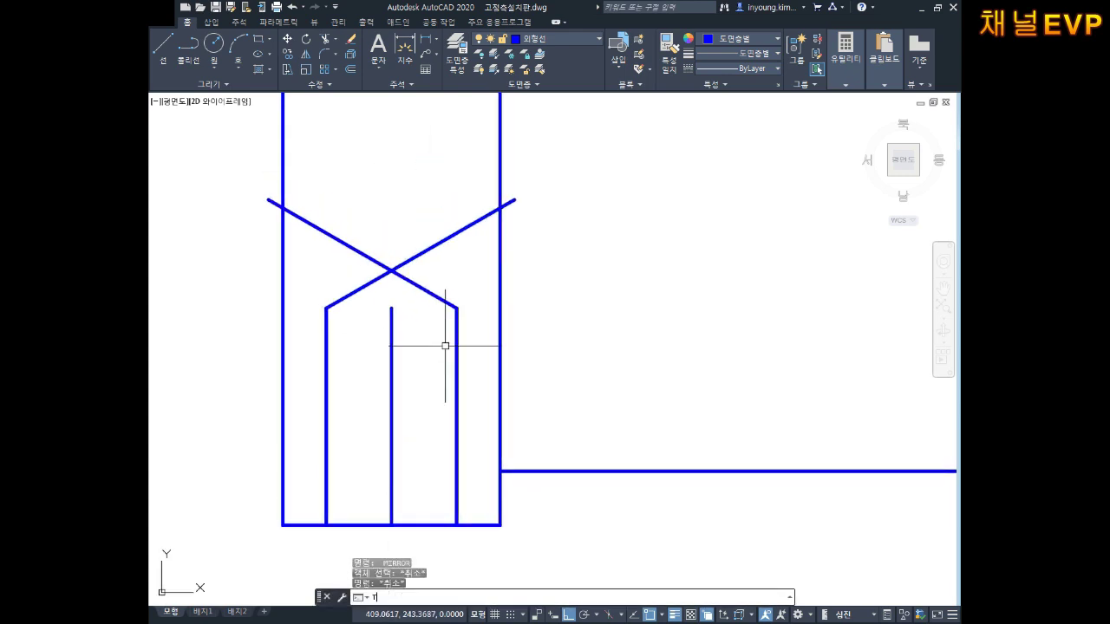
pyautogui.press('Return')
pyautogui.moveTo(525, 176); pyautogui.dragTo(512, 213)
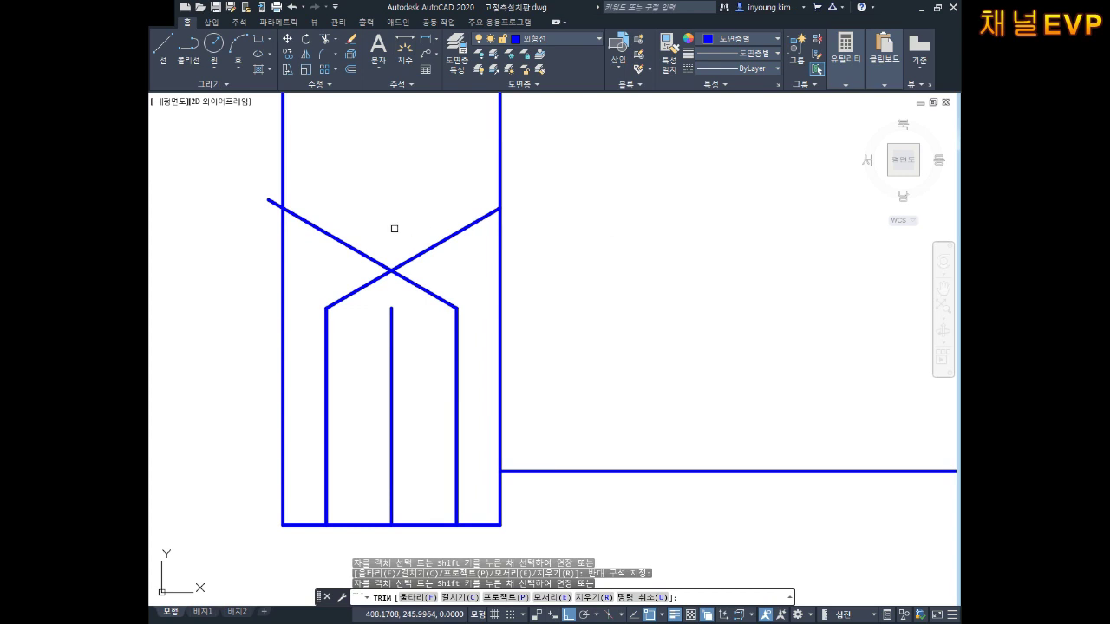
pyautogui.click(268, 197)
pyautogui.moveTo(416, 196); pyautogui.dragTo(346, 255)
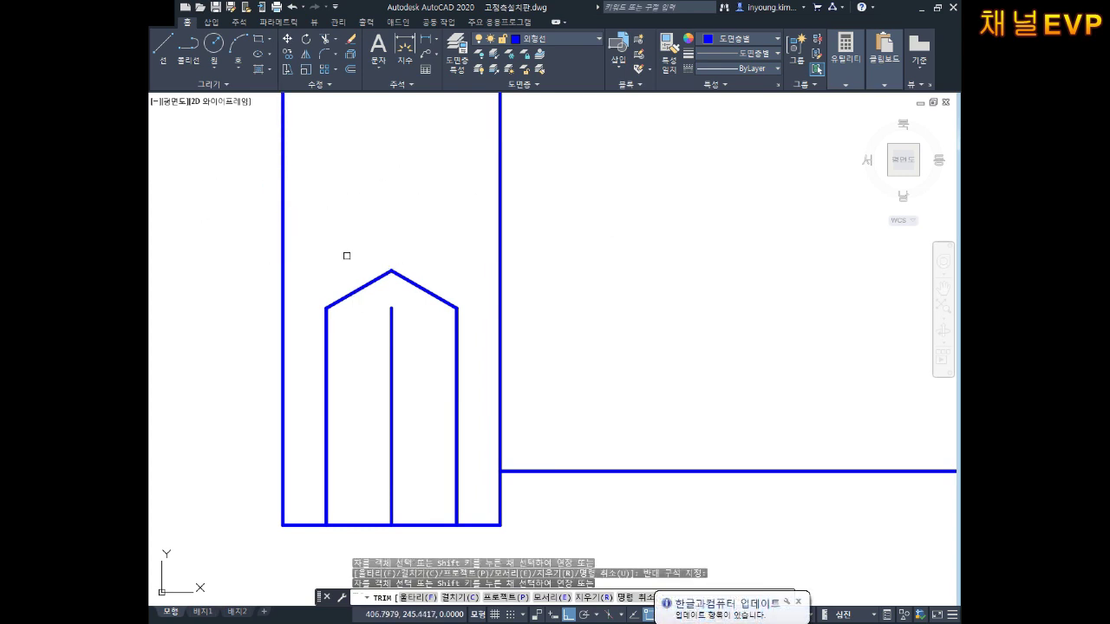
pyautogui.moveTo(458, 267); pyautogui.dragTo(459, 259, button='middle')
pyautogui.press('Return')
# Draw a horizontal base line joining the tip's left and right corners.
pyautogui.write('l')
pyautogui.press('Return')
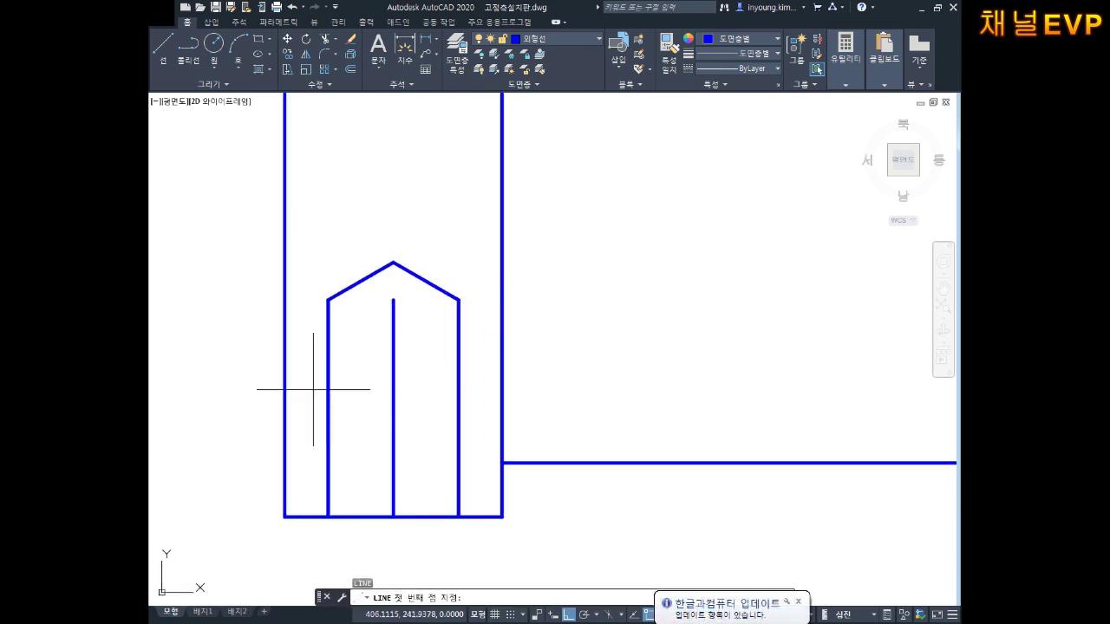
pyautogui.click(327, 300)
pyautogui.click(458, 300)
pyautogui.press('Escape')
# Grip-stretch the middle vertical line's top endpoint up to the apex.
pyautogui.click(393, 386)
pyautogui.click(373, 390)
pyautogui.click(394, 300)
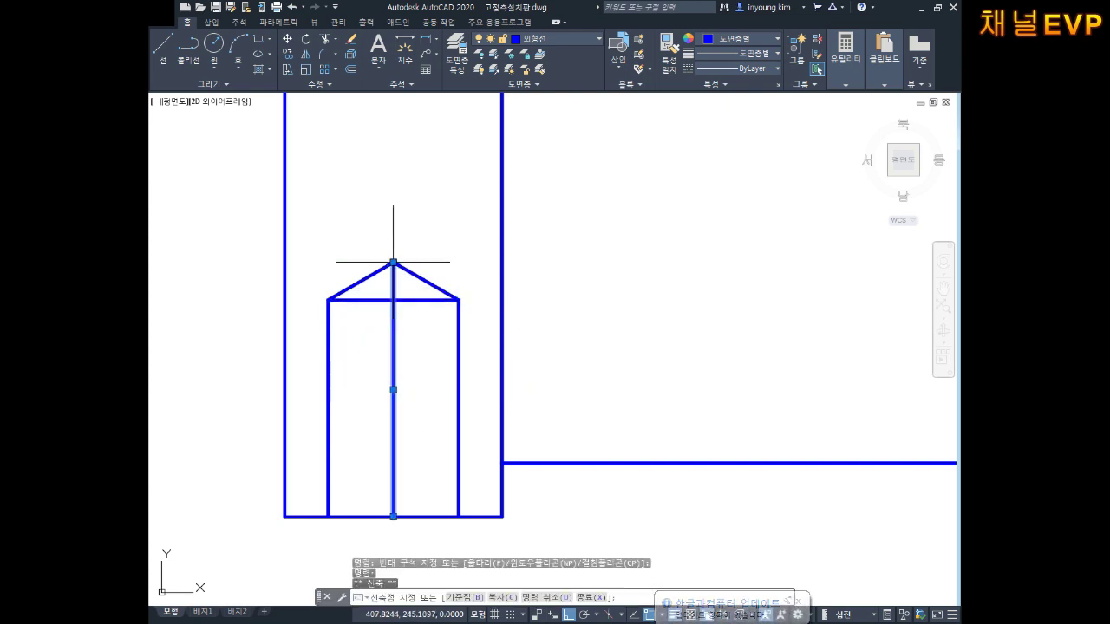
pyautogui.click(393, 262)
pyautogui.press('Escape')
pyautogui.click(389, 337)
# Move the middle line to layer 중심선 and lengthen its top end by 2.
pyautogui.click(535, 40)
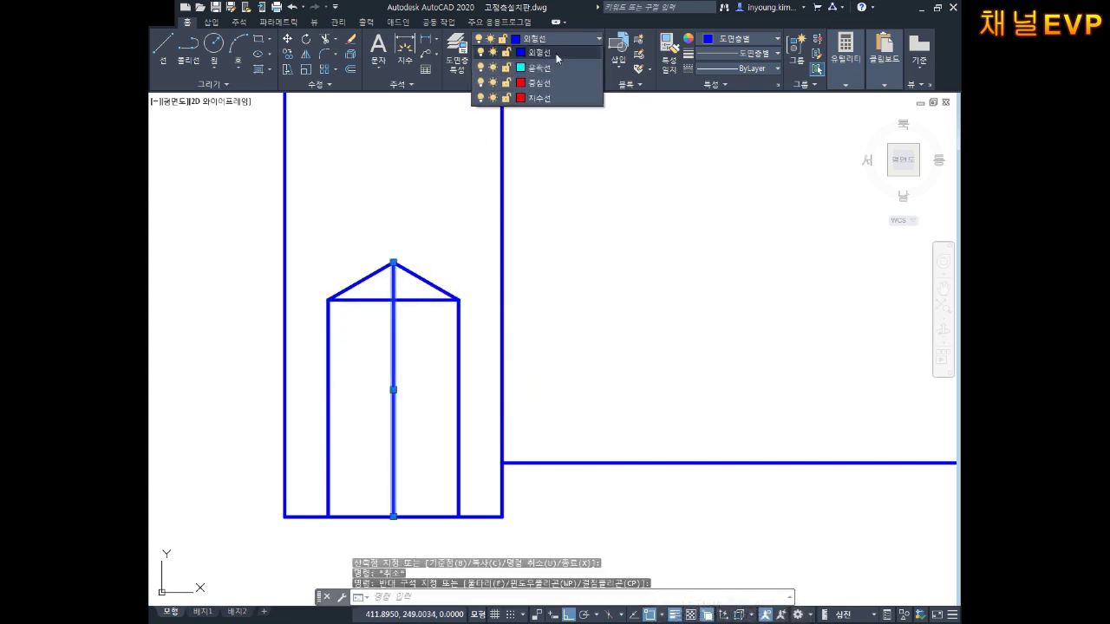
pyautogui.click(545, 192)
pyautogui.press('Escape')
pyautogui.press('Escape')
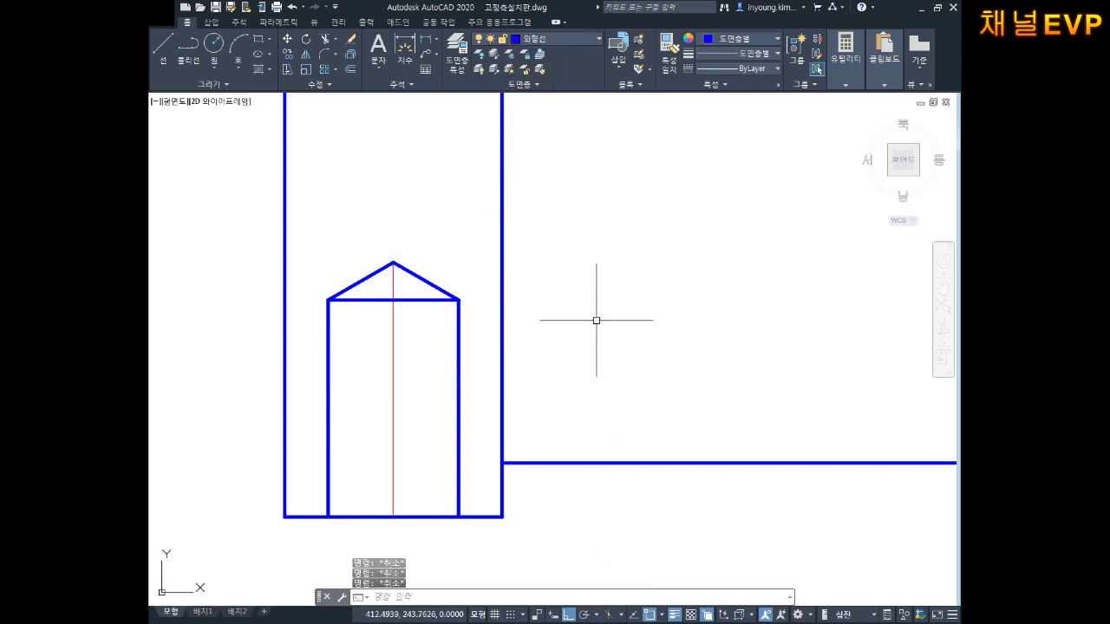
pyautogui.write('ㄴ')
pyautogui.press('Return')
pyautogui.write('DE')
pyautogui.press('Return')
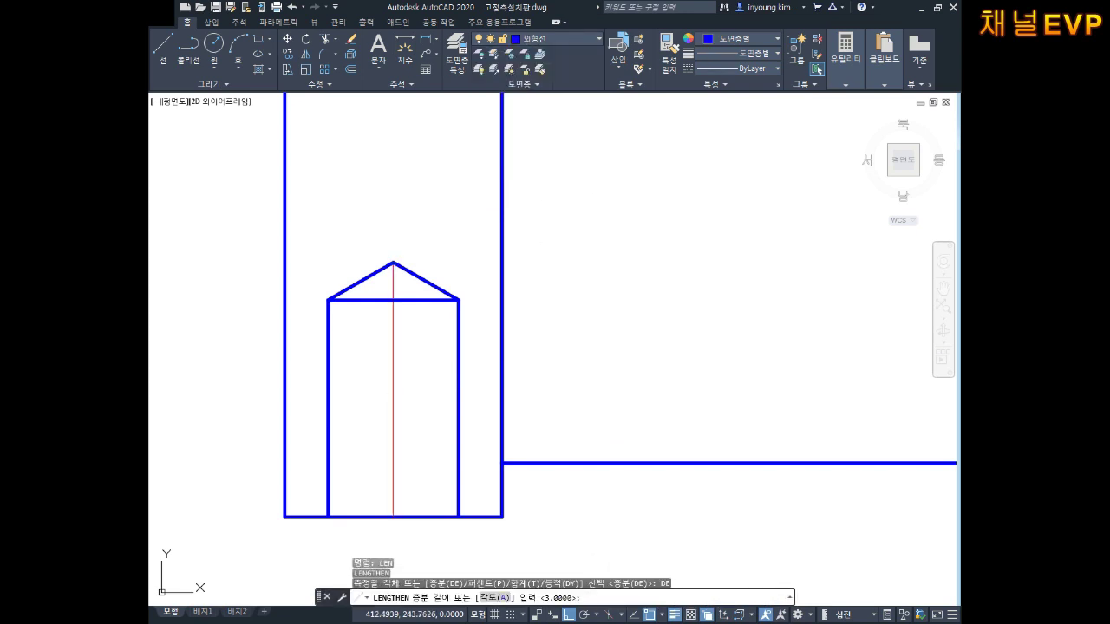
pyautogui.write('2')
pyautogui.press('Return')
pyautogui.click(394, 283)
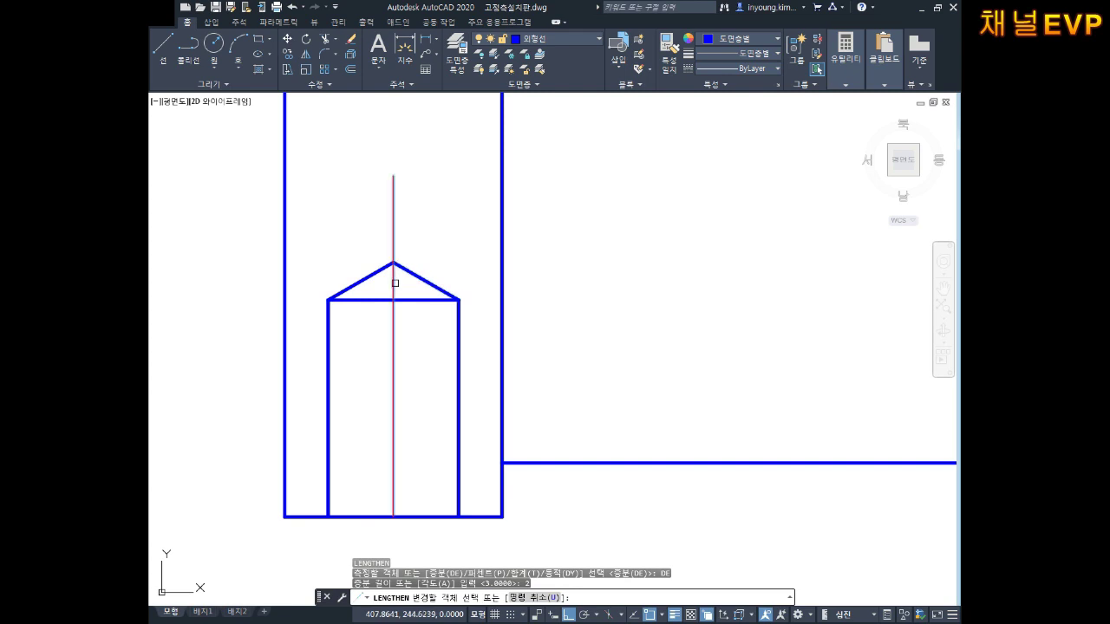
pyautogui.press('Escape')
# Set the centre line's linetype scale to 0.5 in Properties.
pyautogui.scroll(-4, 412, 410)
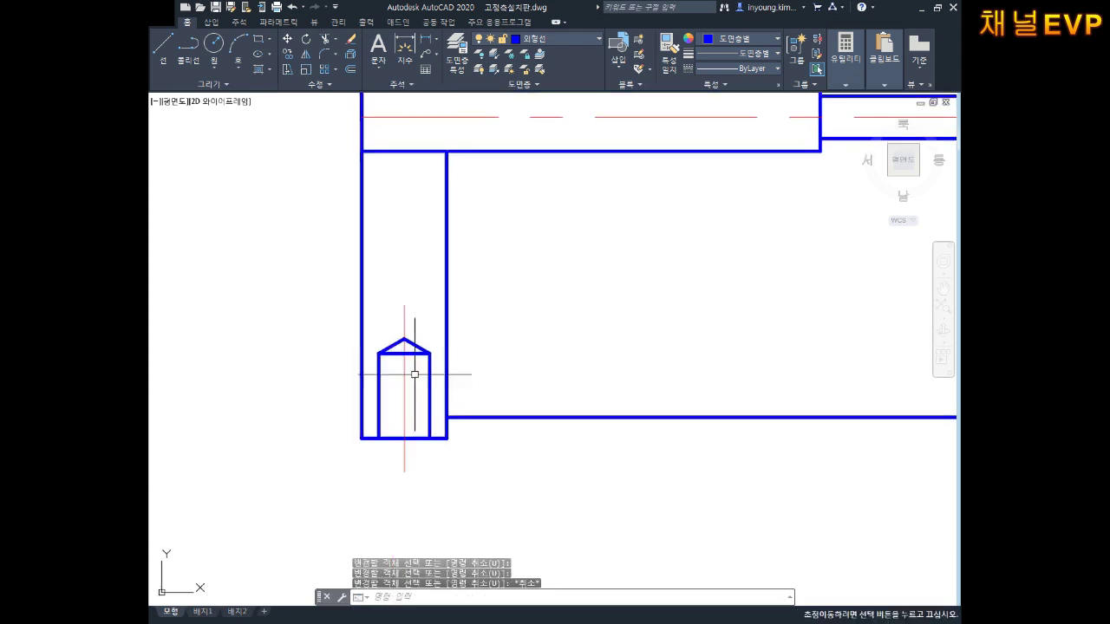
pyautogui.click(381, 408)
pyautogui.click(407, 416)
pyautogui.press('Escape')
pyautogui.press('Escape')
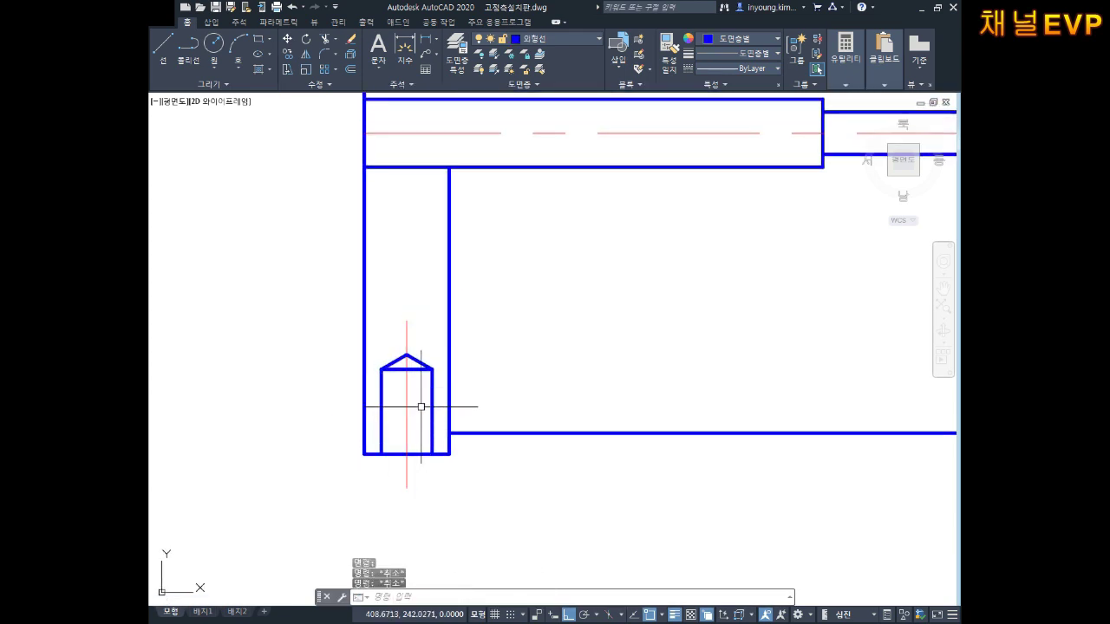
pyautogui.doubleClick(407, 409)
pyautogui.click(393, 423)
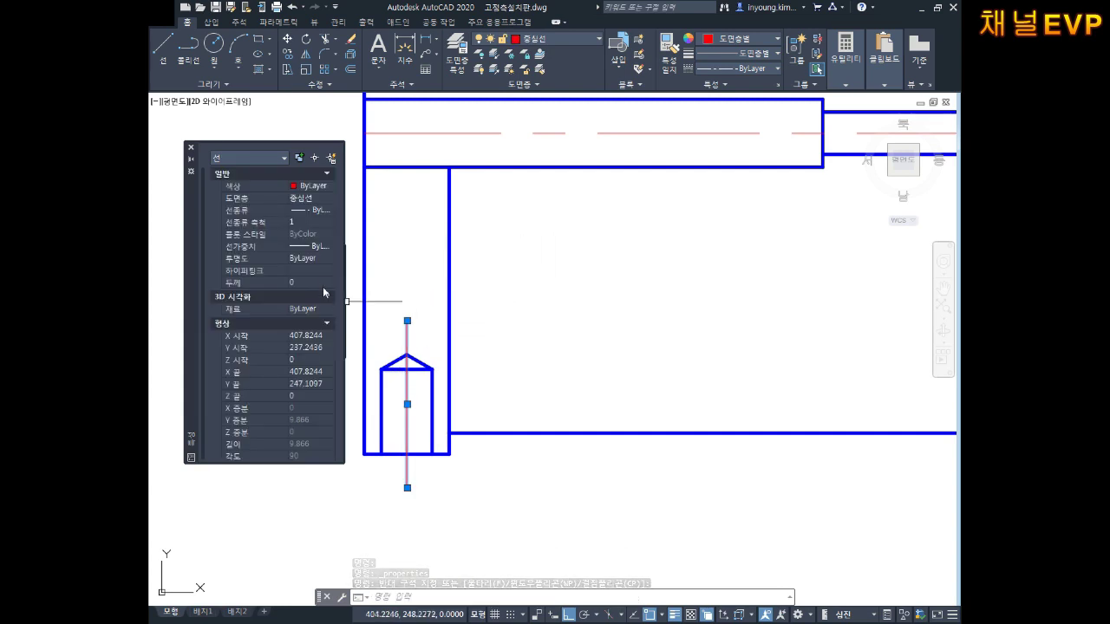
pyautogui.click(308, 222)
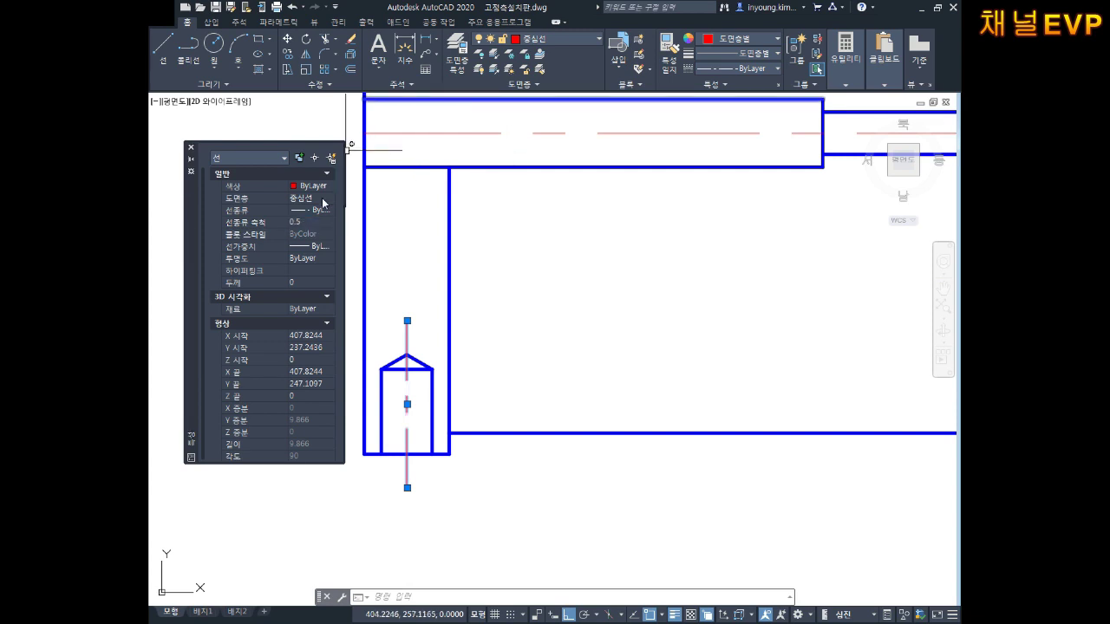
pyautogui.press('Escape')
pyautogui.click(190, 147)
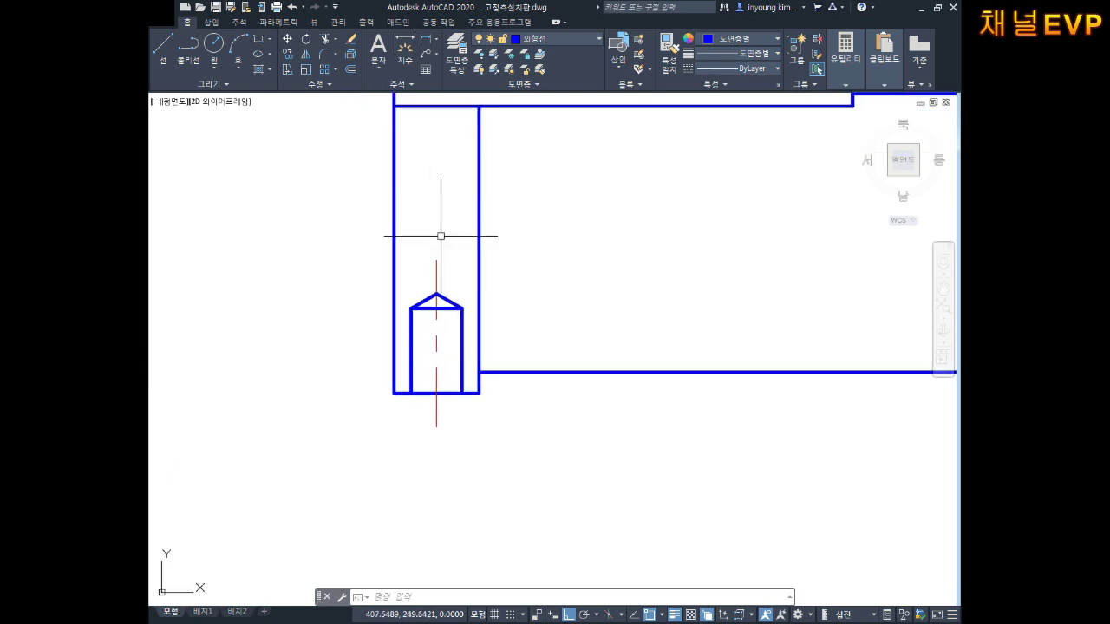
pyautogui.scroll(2, 511, 334)
pyautogui.moveTo(510, 334)
pyautogui.mouseDown(button='middle')
pyautogui.moveTo(567, 303)
pyautogui.moveTo(691, 300)
pyautogui.mouseUp(button='middle')
pyautogui.press('Escape')
pyautogui.press('Escape')
pyautogui.press('Escape')
pyautogui.click(543, 40)
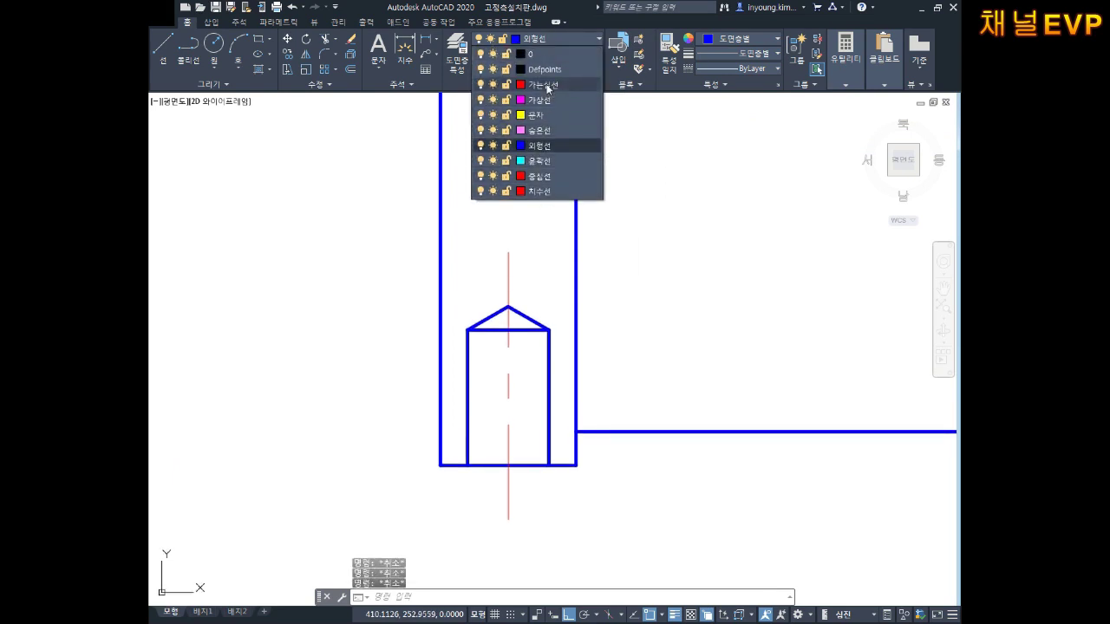
# Make 가는실선 the current layer and try a wavy spline, discarding it.
pyautogui.click(548, 88)
pyautogui.moveTo(558, 165); pyautogui.dragTo(567, 187, button='middle')
pyautogui.write('spl')
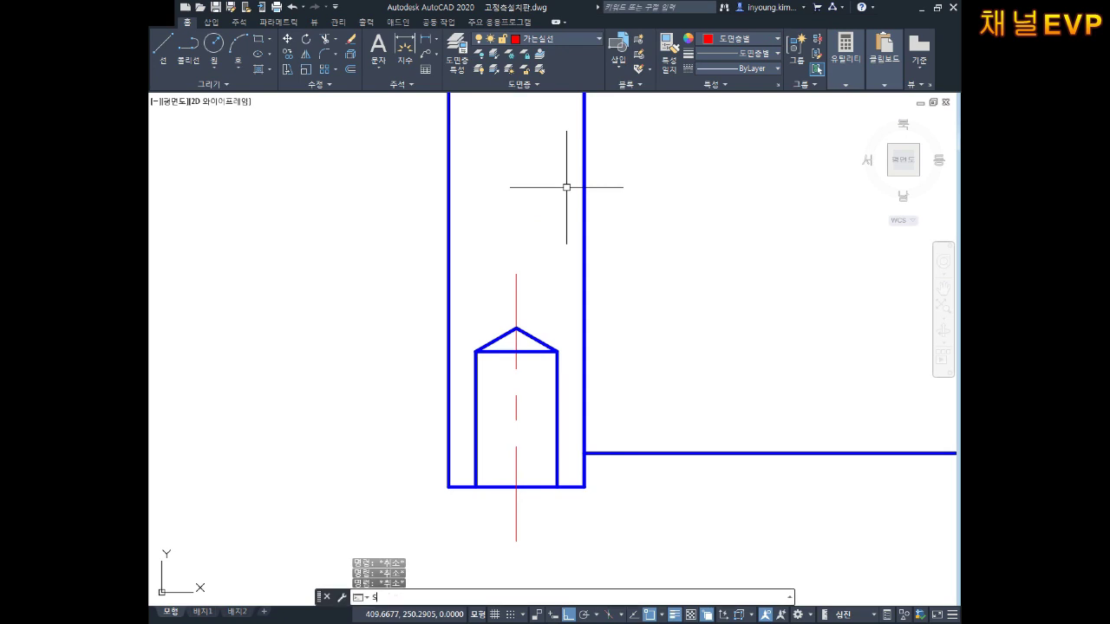
pyautogui.press('Return')
pyautogui.click(370, 260)
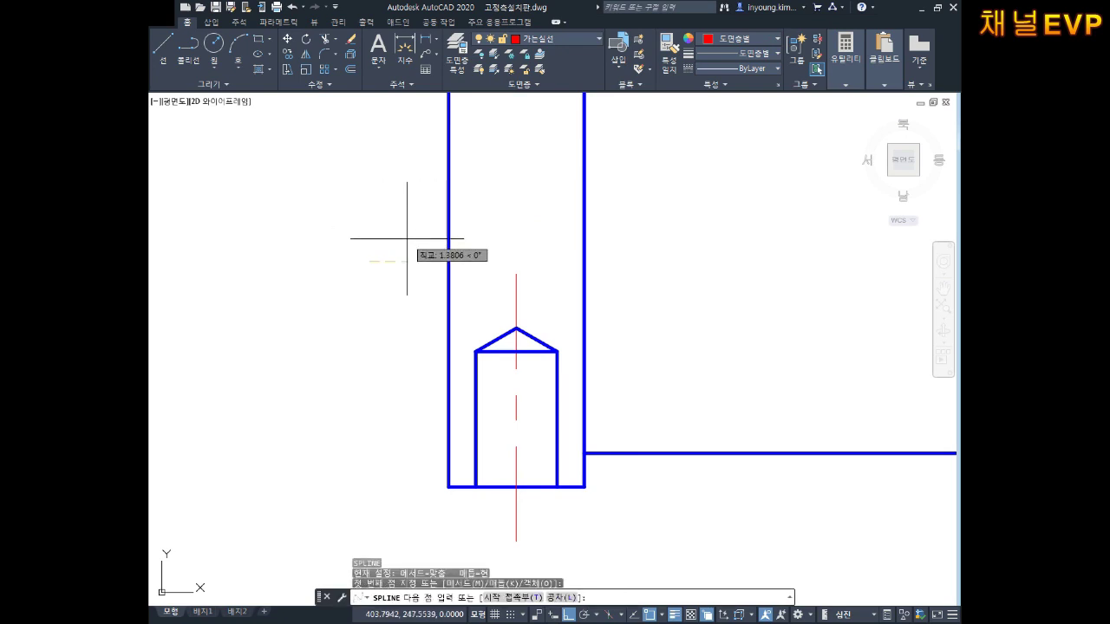
pyautogui.press('F8')
pyautogui.click(446, 214)
pyautogui.click(515, 271)
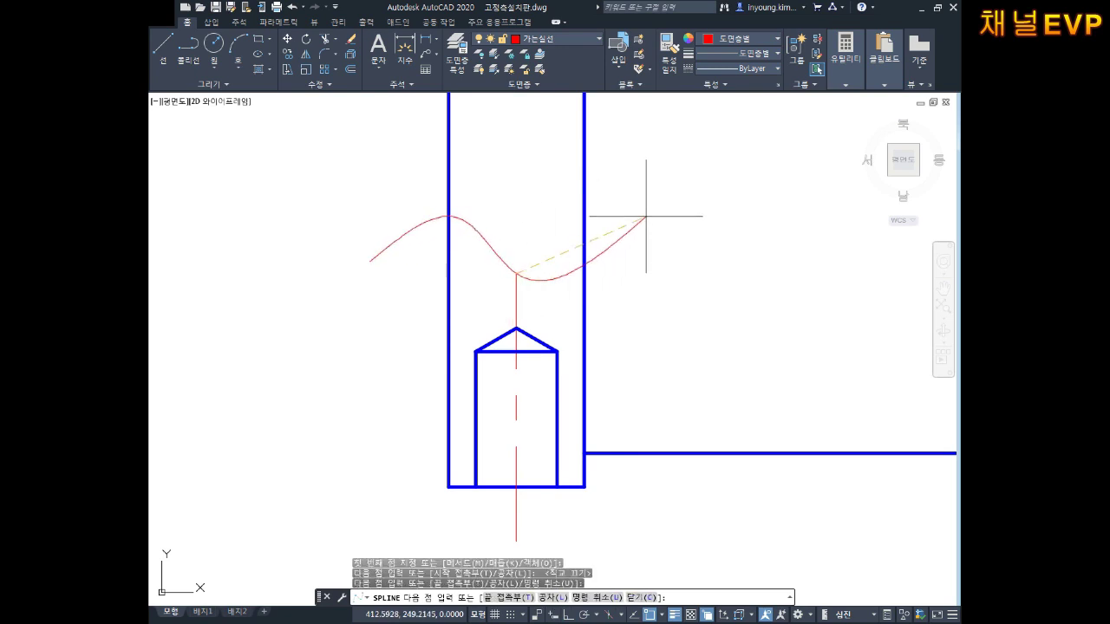
pyautogui.press('Escape')
pyautogui.press('Escape')
pyautogui.press('Escape')
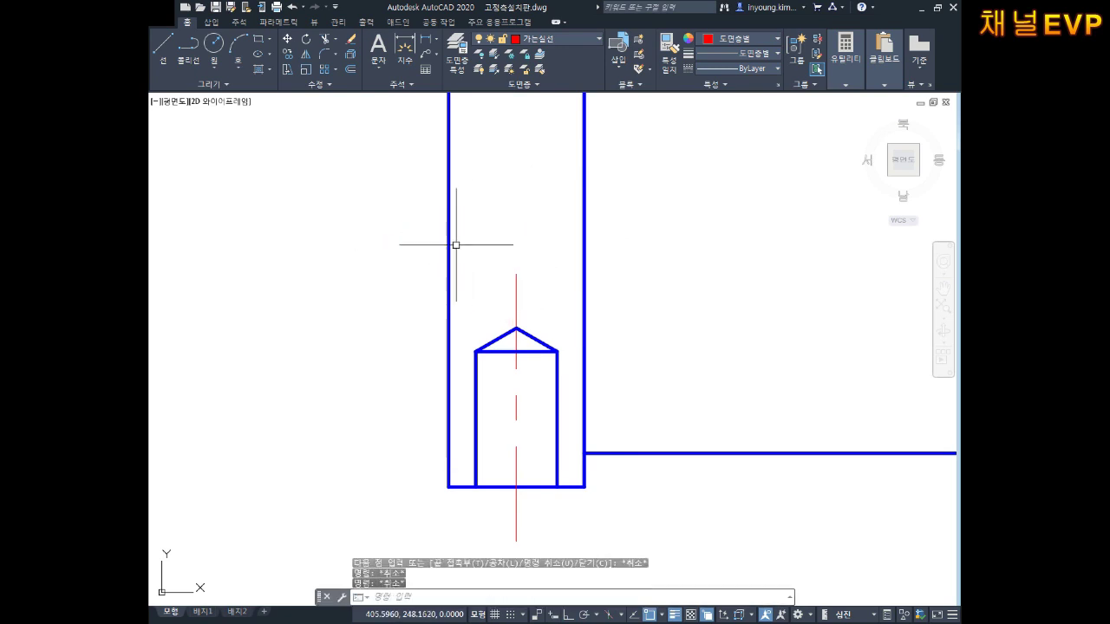
# Draw a four-point wavy spline break line across the shank.
pyautogui.press('Return')
pyautogui.click(385, 247)
pyautogui.click(468, 188)
pyautogui.click(584, 223)
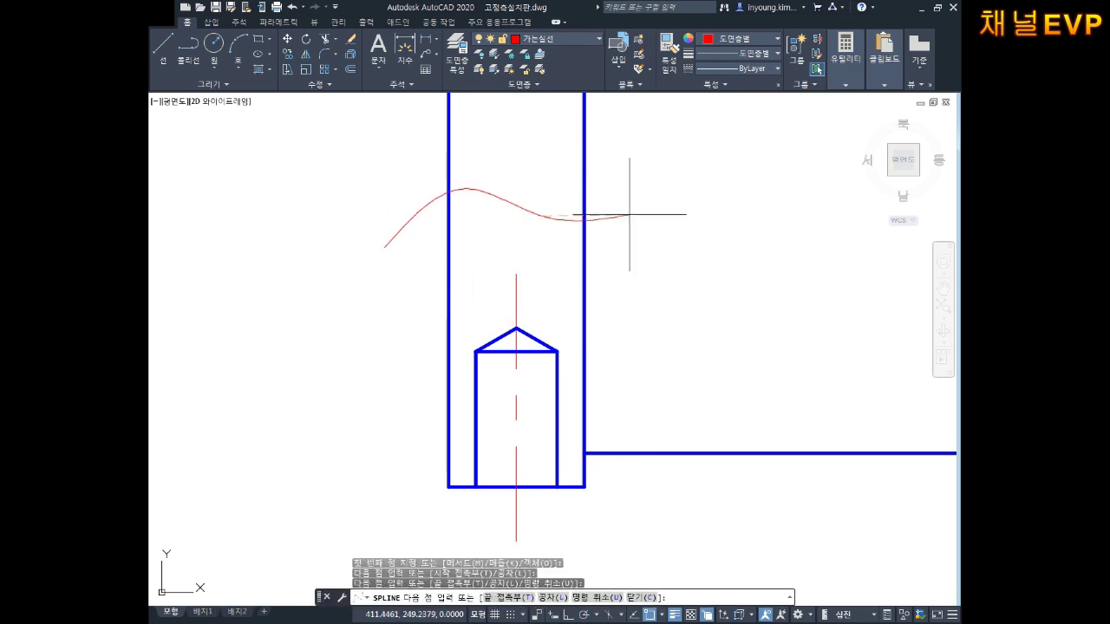
pyautogui.click(678, 209)
pyautogui.press('Return')
# Trim the break line's overhangs at both vertical edges, then start HATCH.
pyautogui.press('Return')
pyautogui.press('Escape')
pyautogui.press('Escape')
pyautogui.press('Escape')
pyautogui.write('ㄱr')
pyautogui.press('Return')
pyautogui.click(656, 186)
pyautogui.click(582, 284)
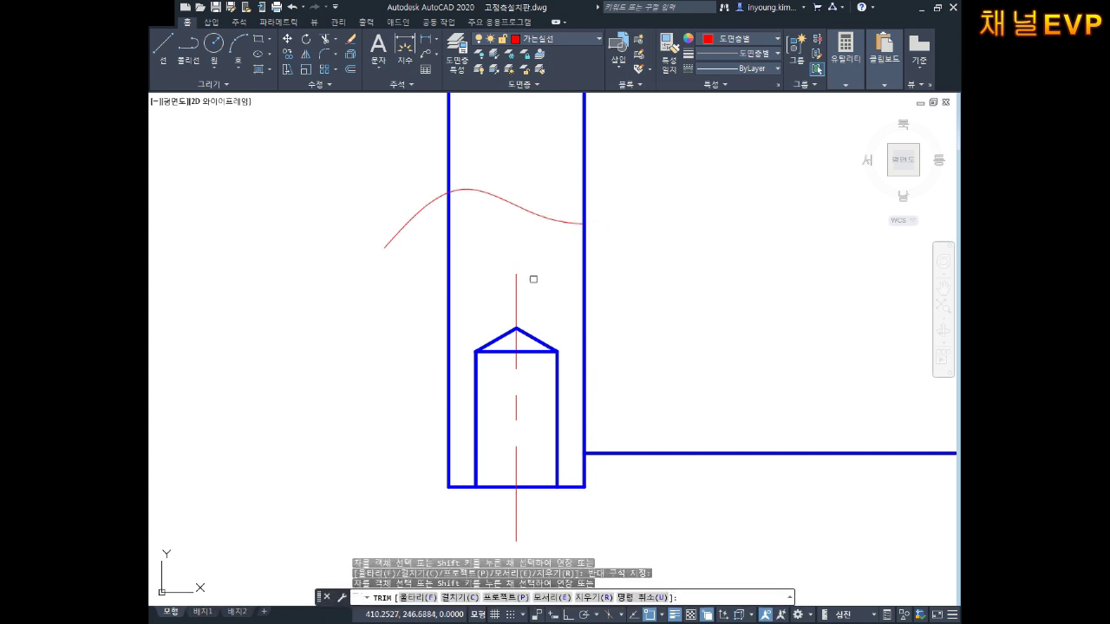
pyautogui.click(417, 220)
pyautogui.press('Escape')
pyautogui.press('Escape')
pyautogui.write('h')
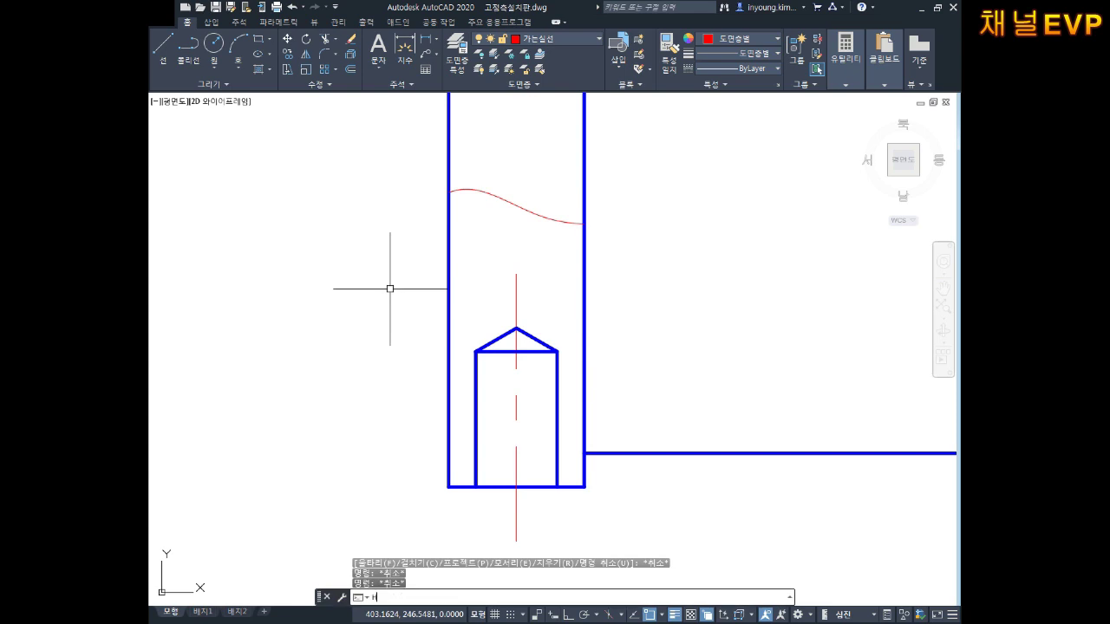
pyautogui.press('Return')
pyautogui.write('h')
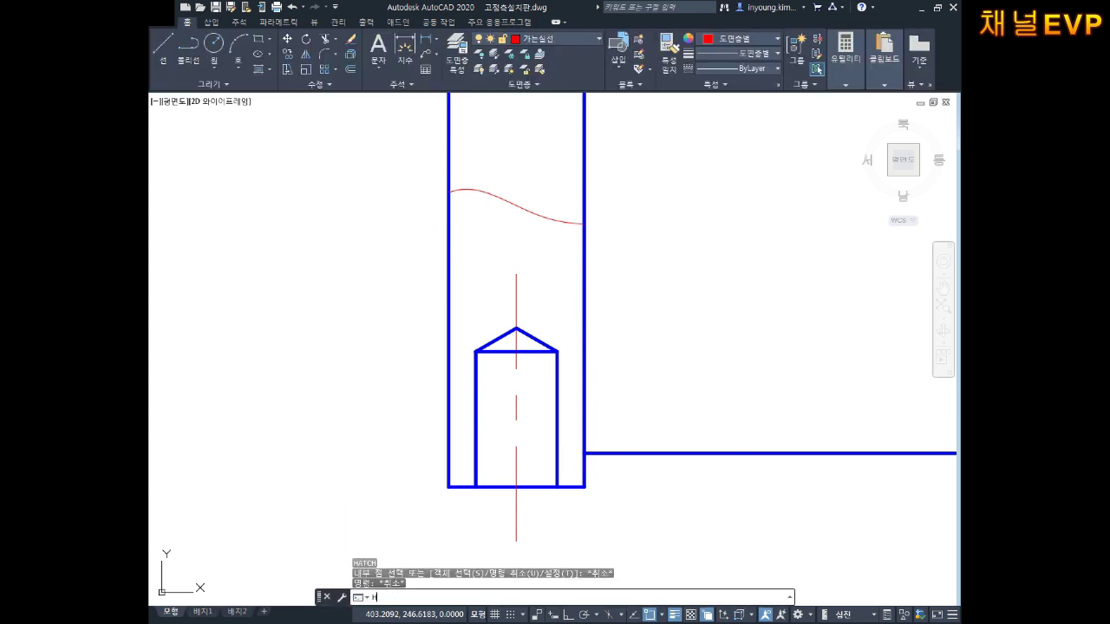